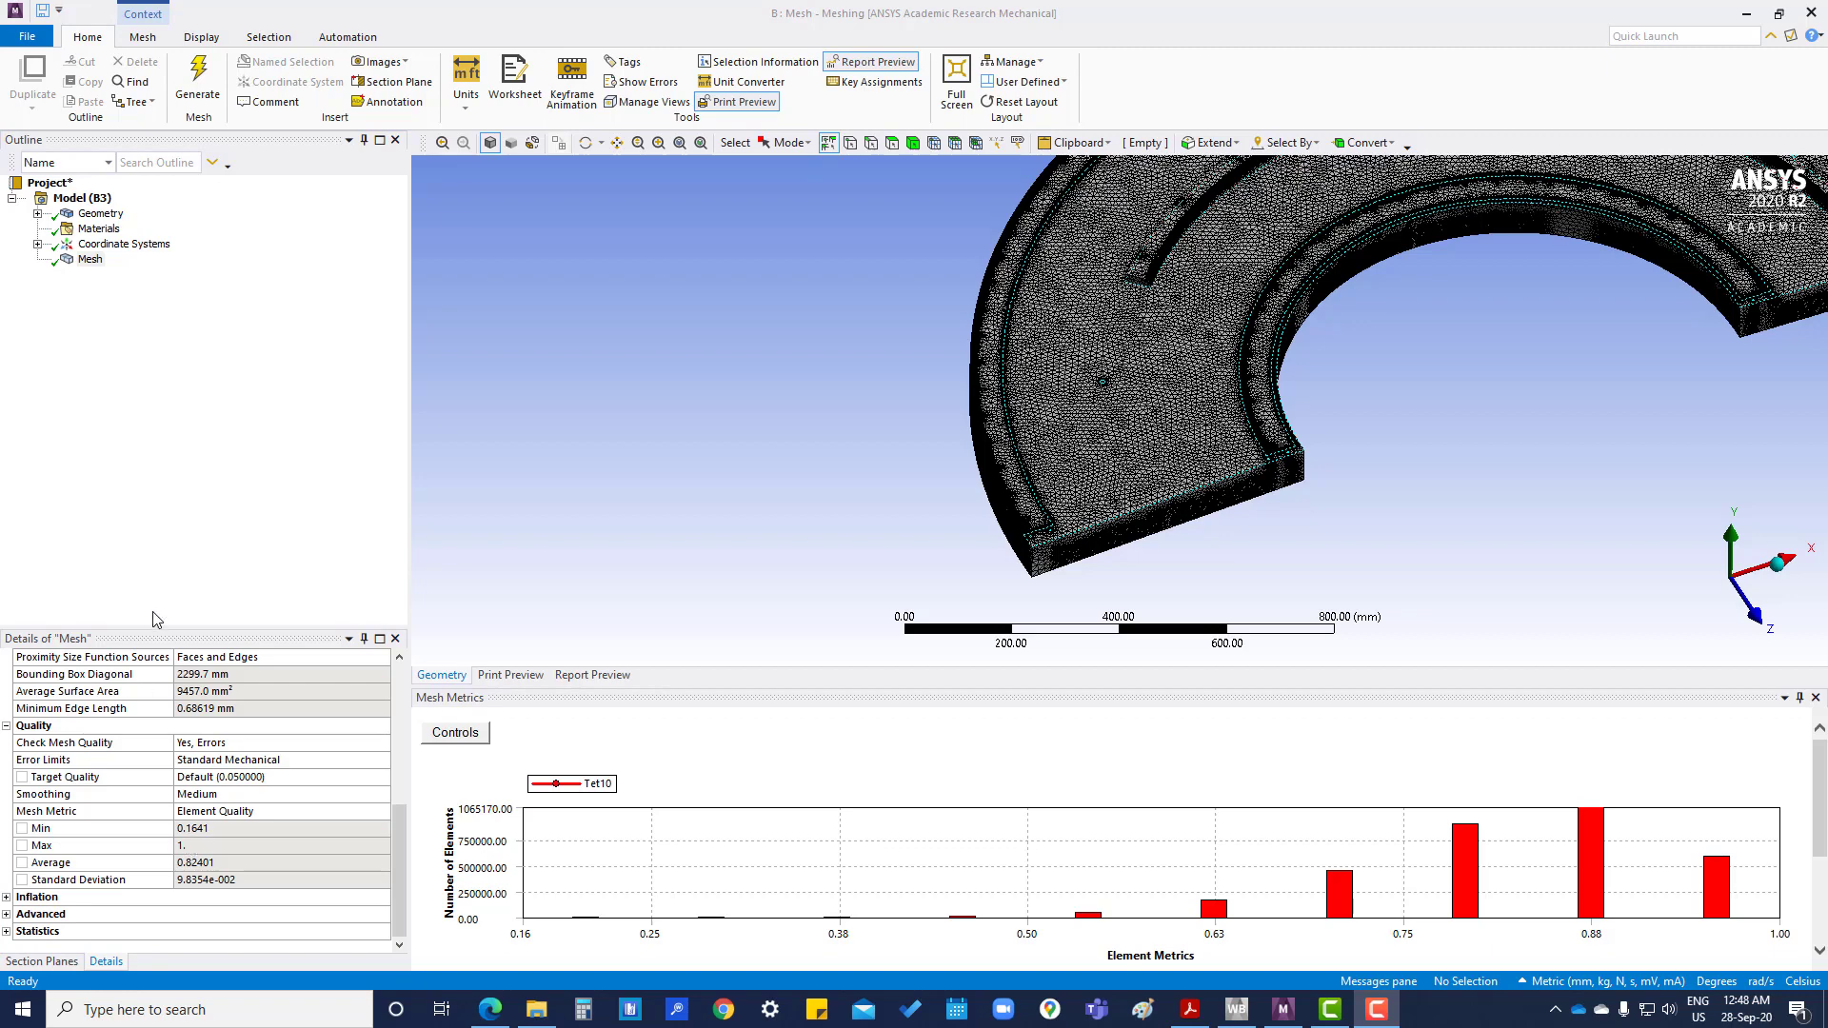
# - Set the mesh's Display Style to Element Quality
pyautogui.scroll(6, 193, 827)
pyautogui.click(224, 674)
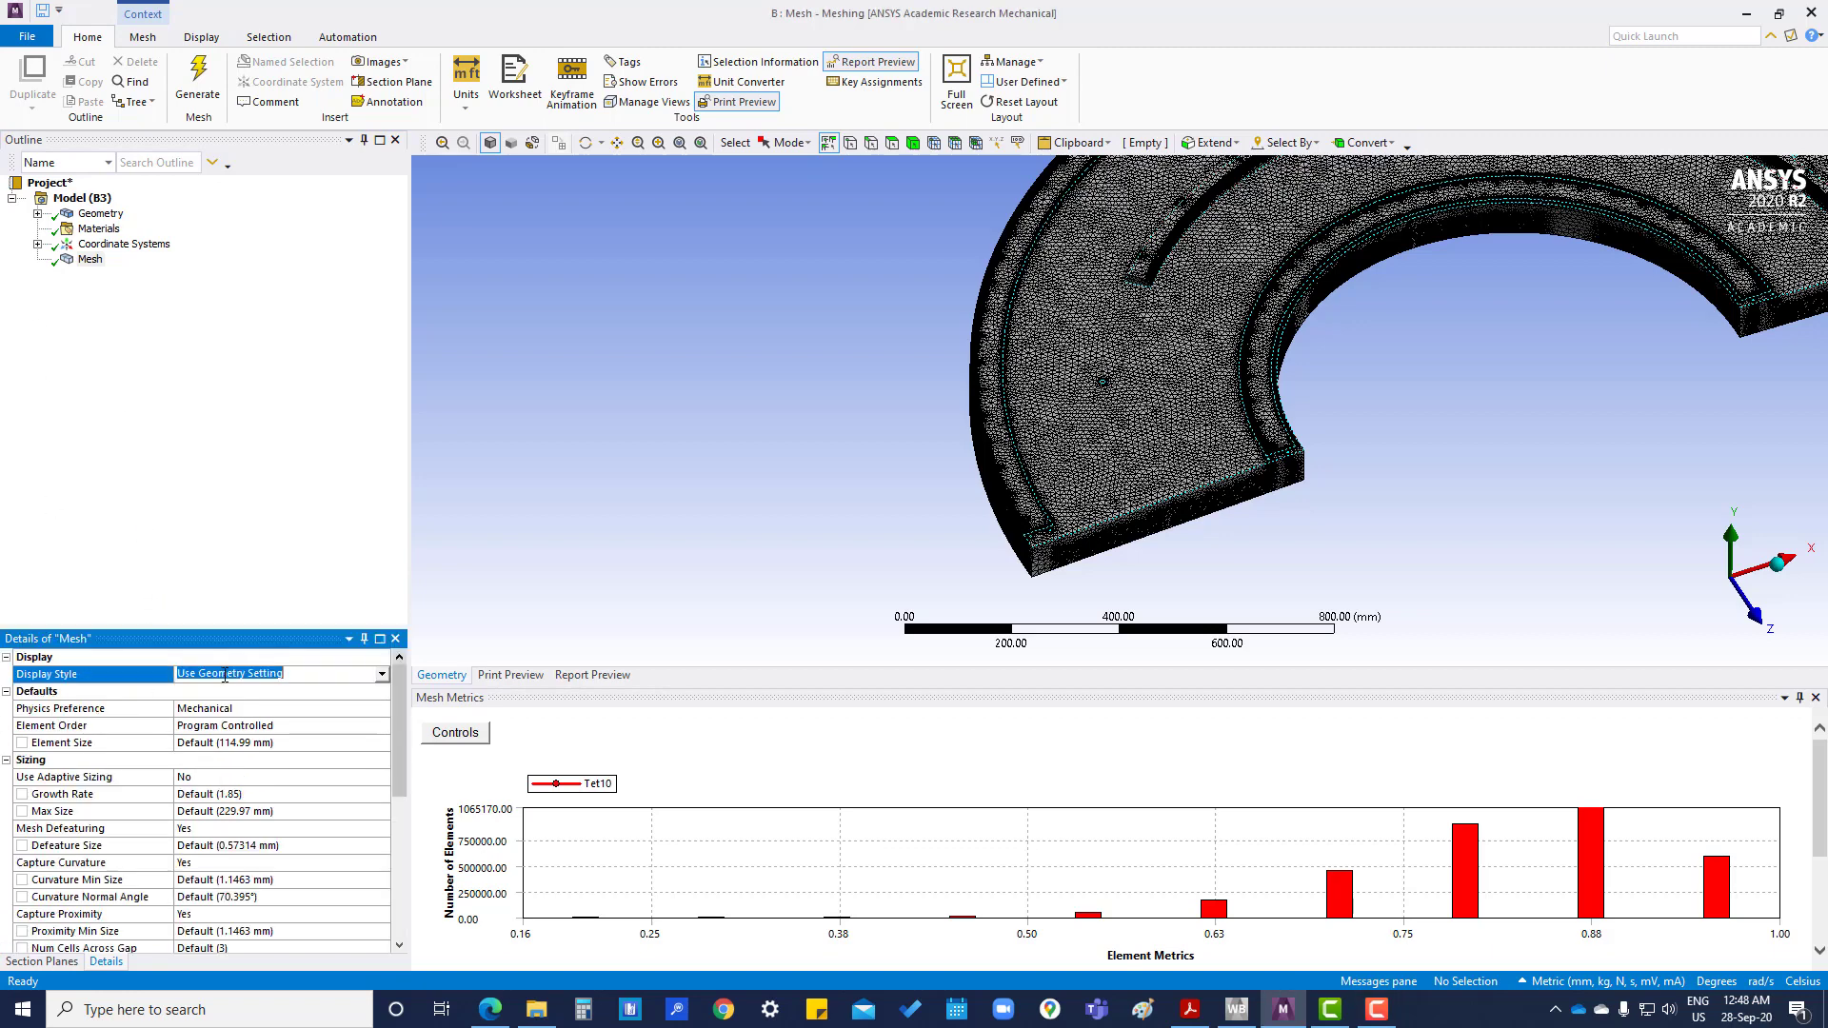
pyautogui.click(382, 674)
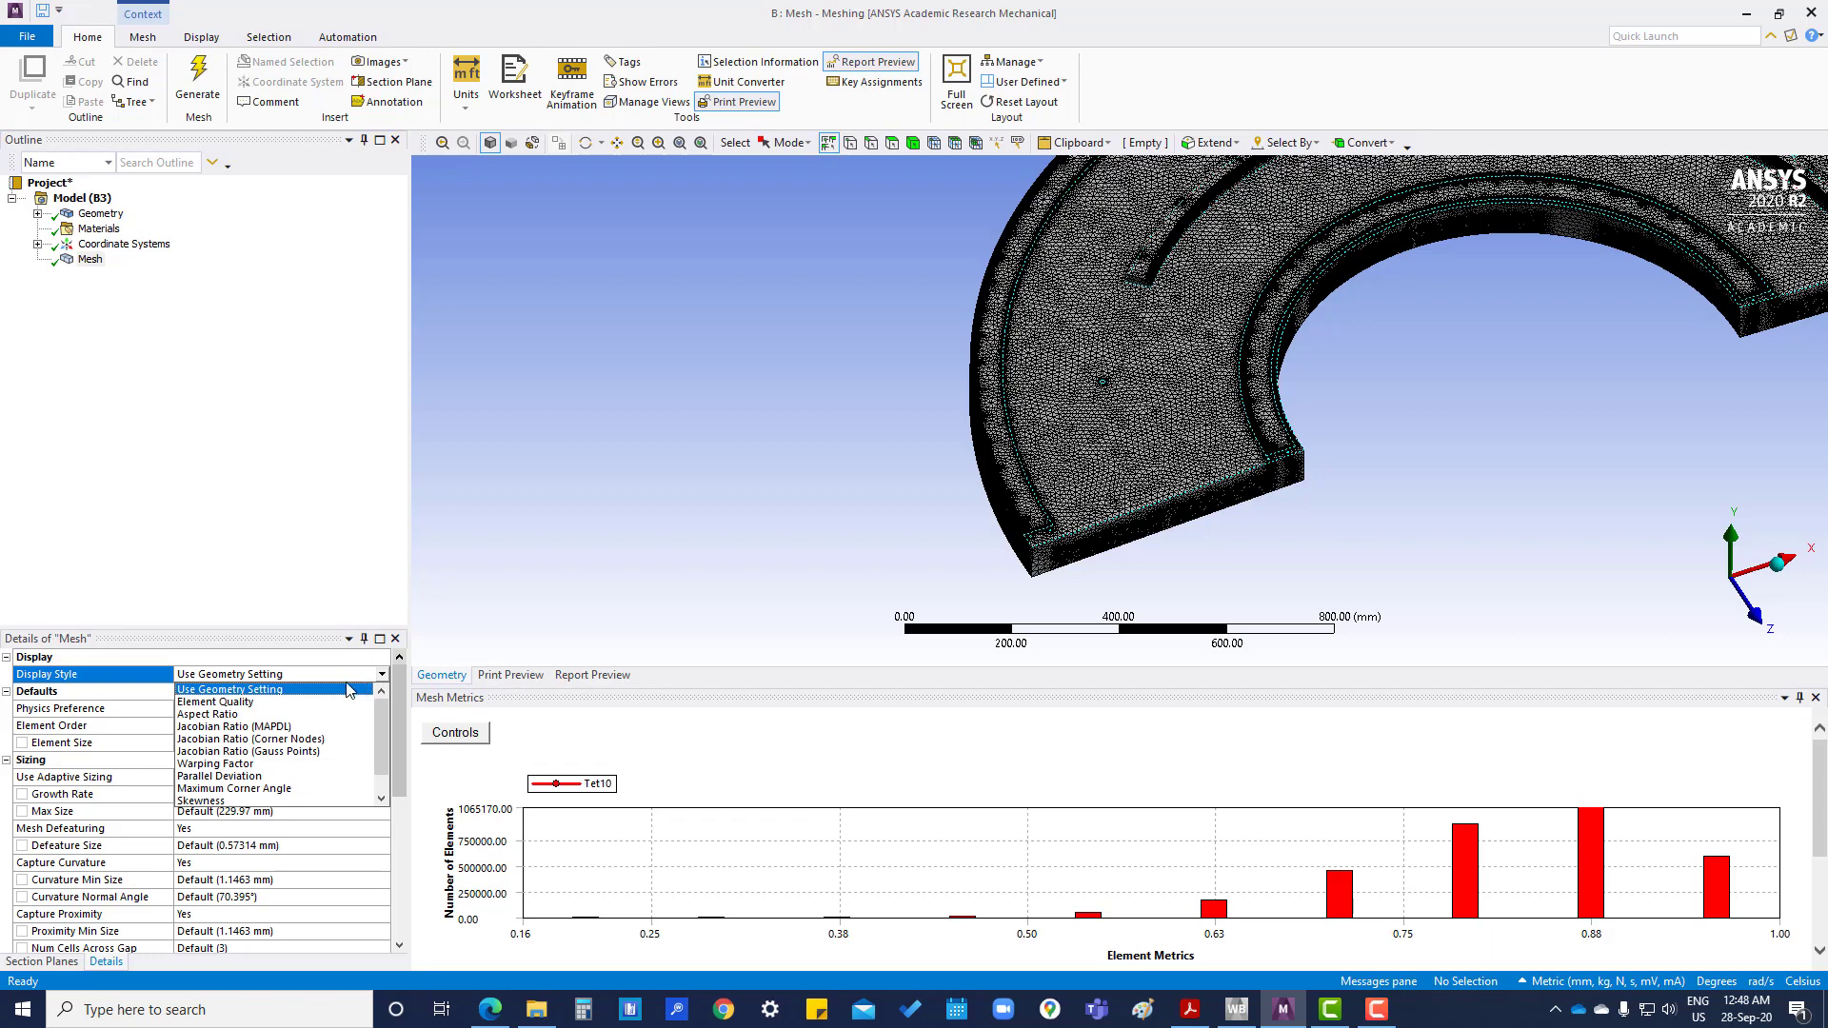
pyautogui.click(251, 703)
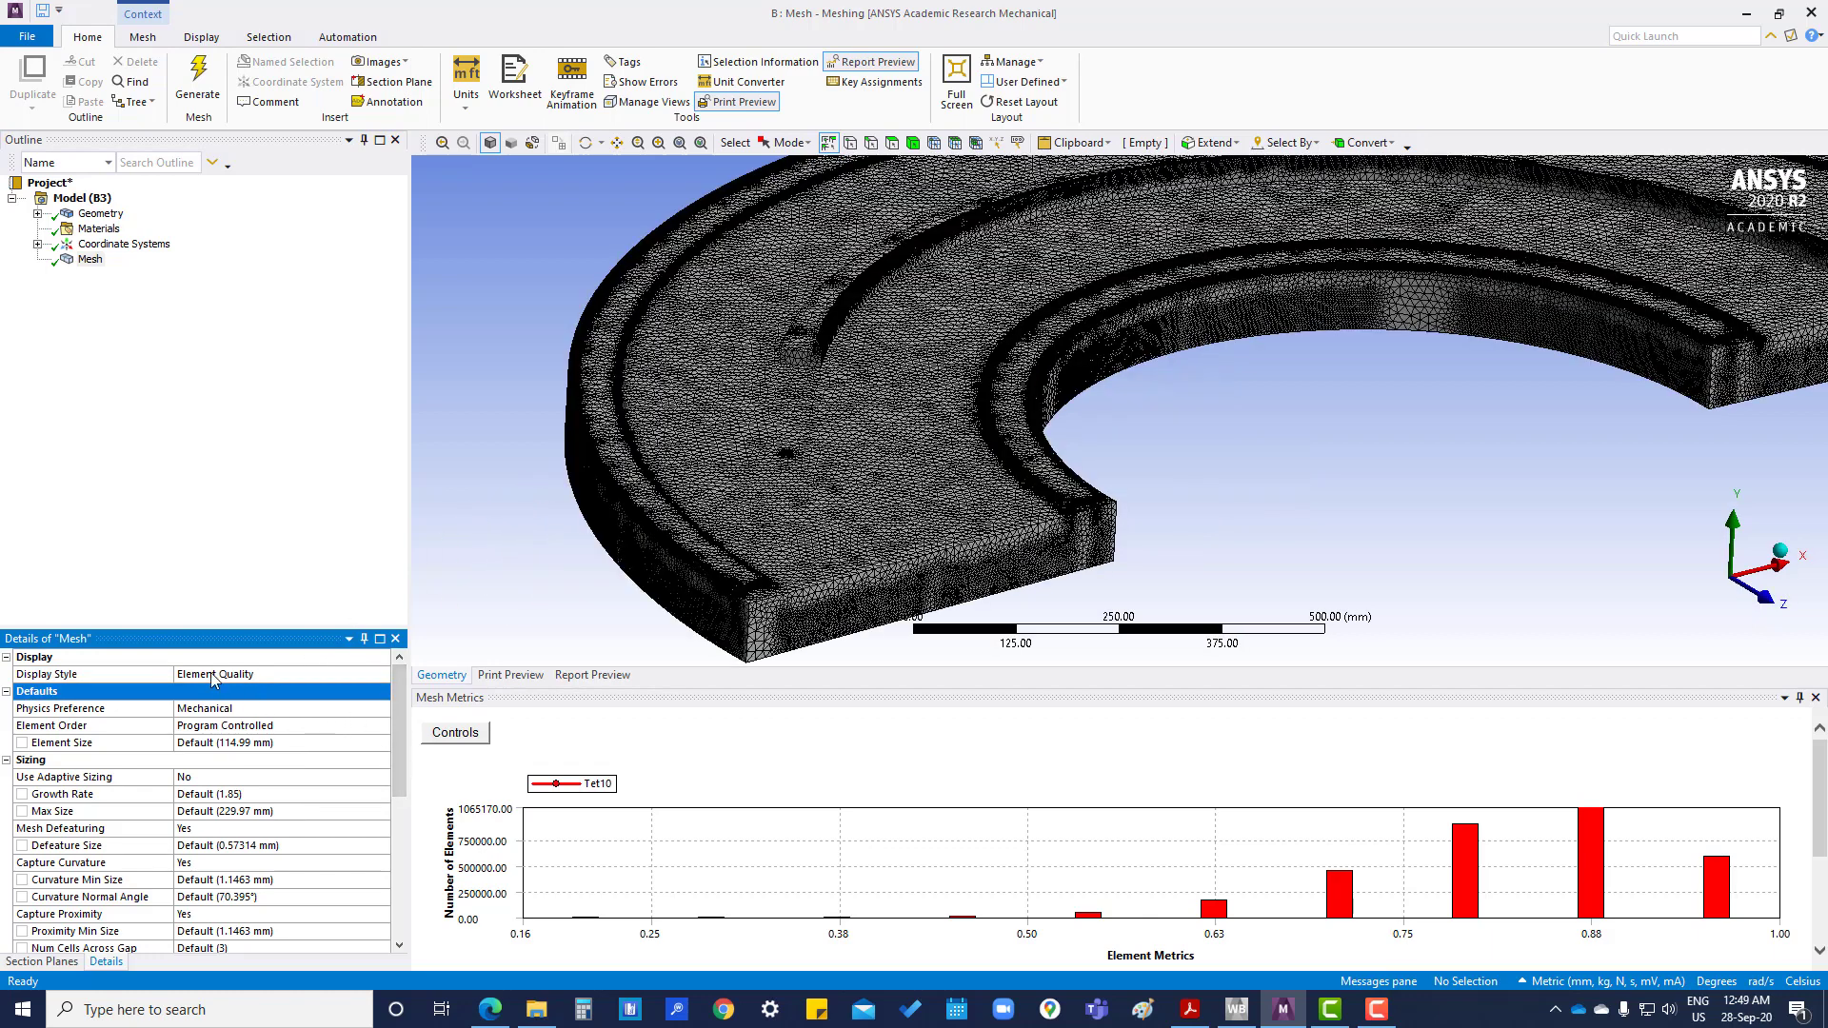
# - Set the Mesh Metric in the mesh's quality settings to None
pyautogui.moveTo(400, 730); pyautogui.dragTo(384, 866)
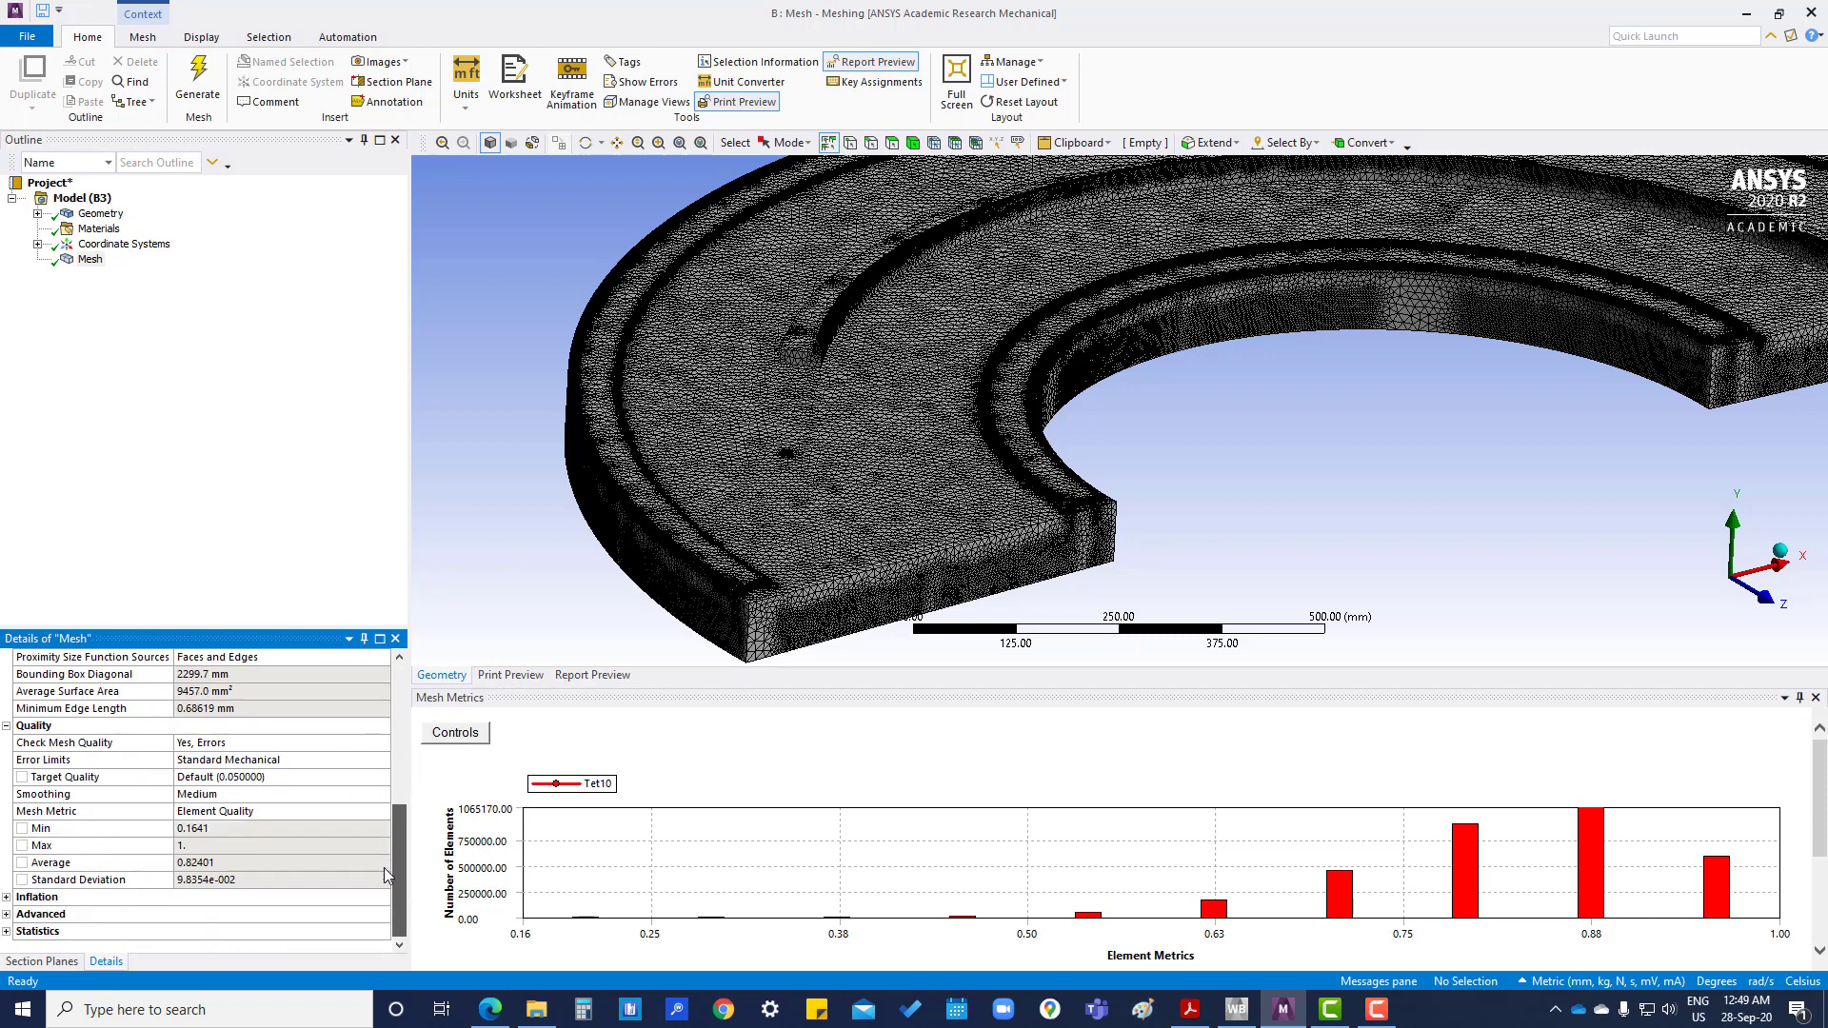
pyautogui.click(380, 813)
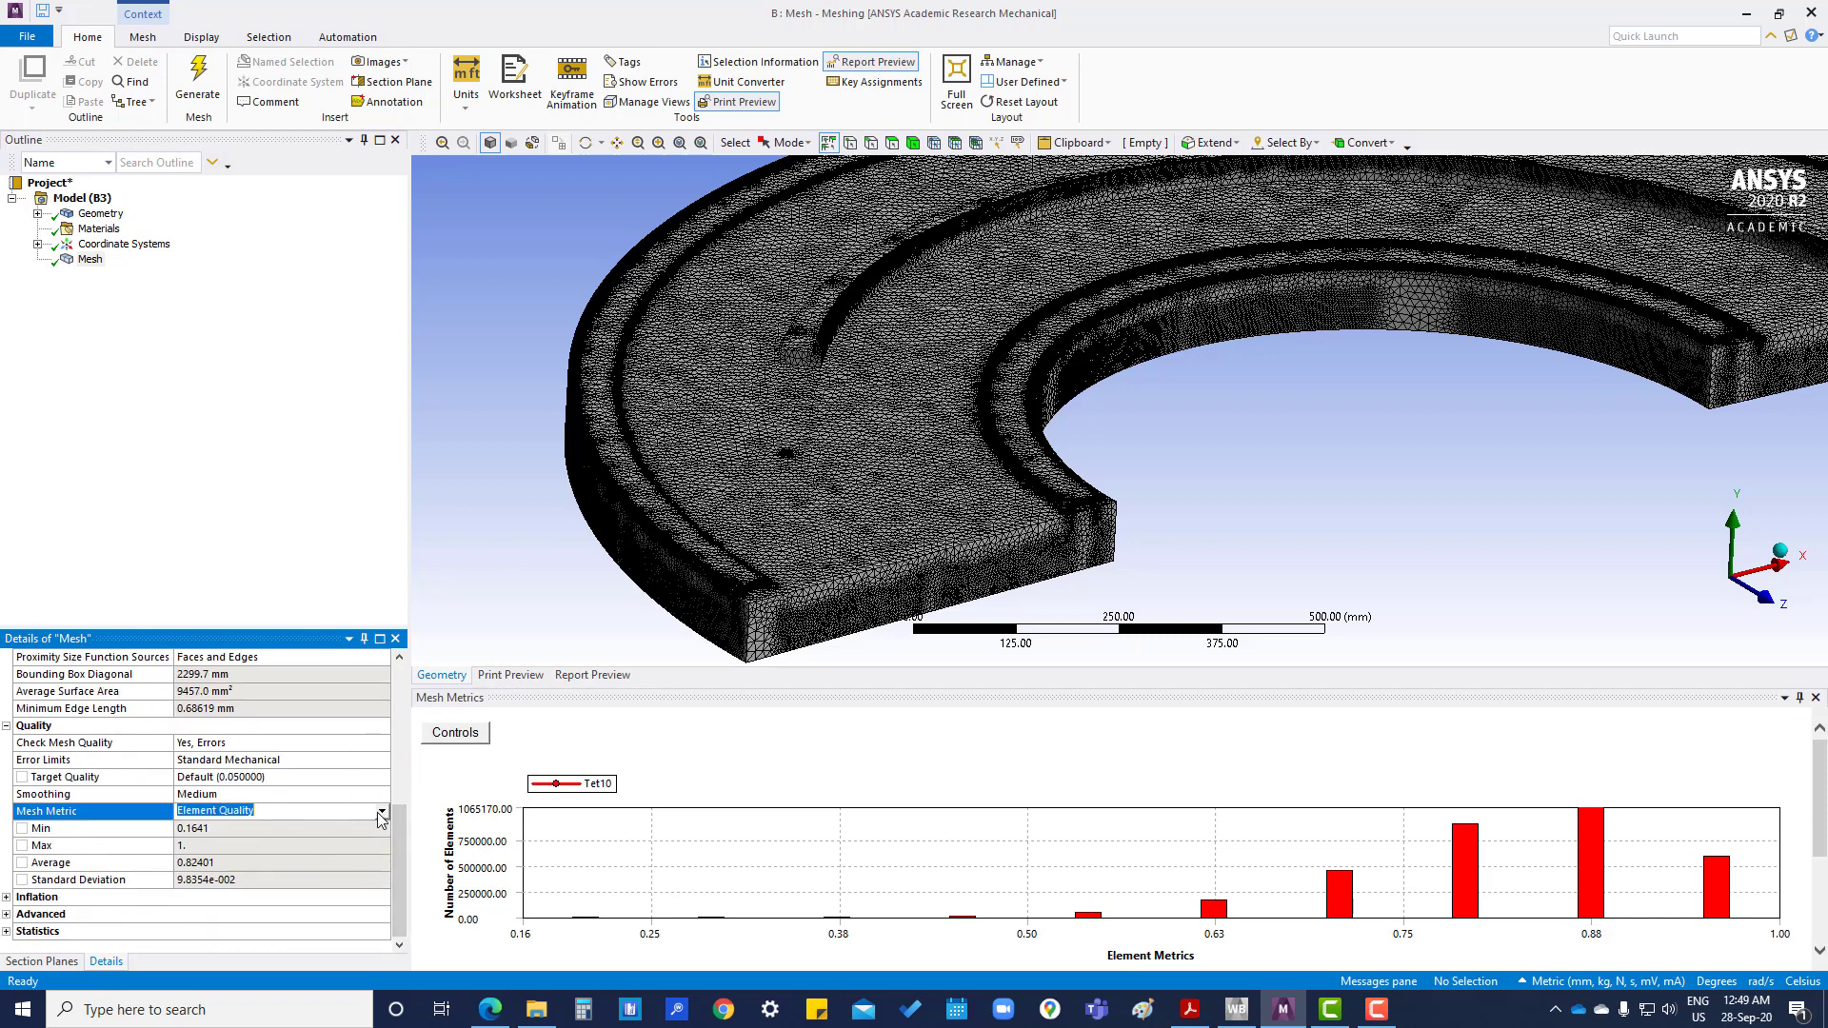
pyautogui.click(382, 812)
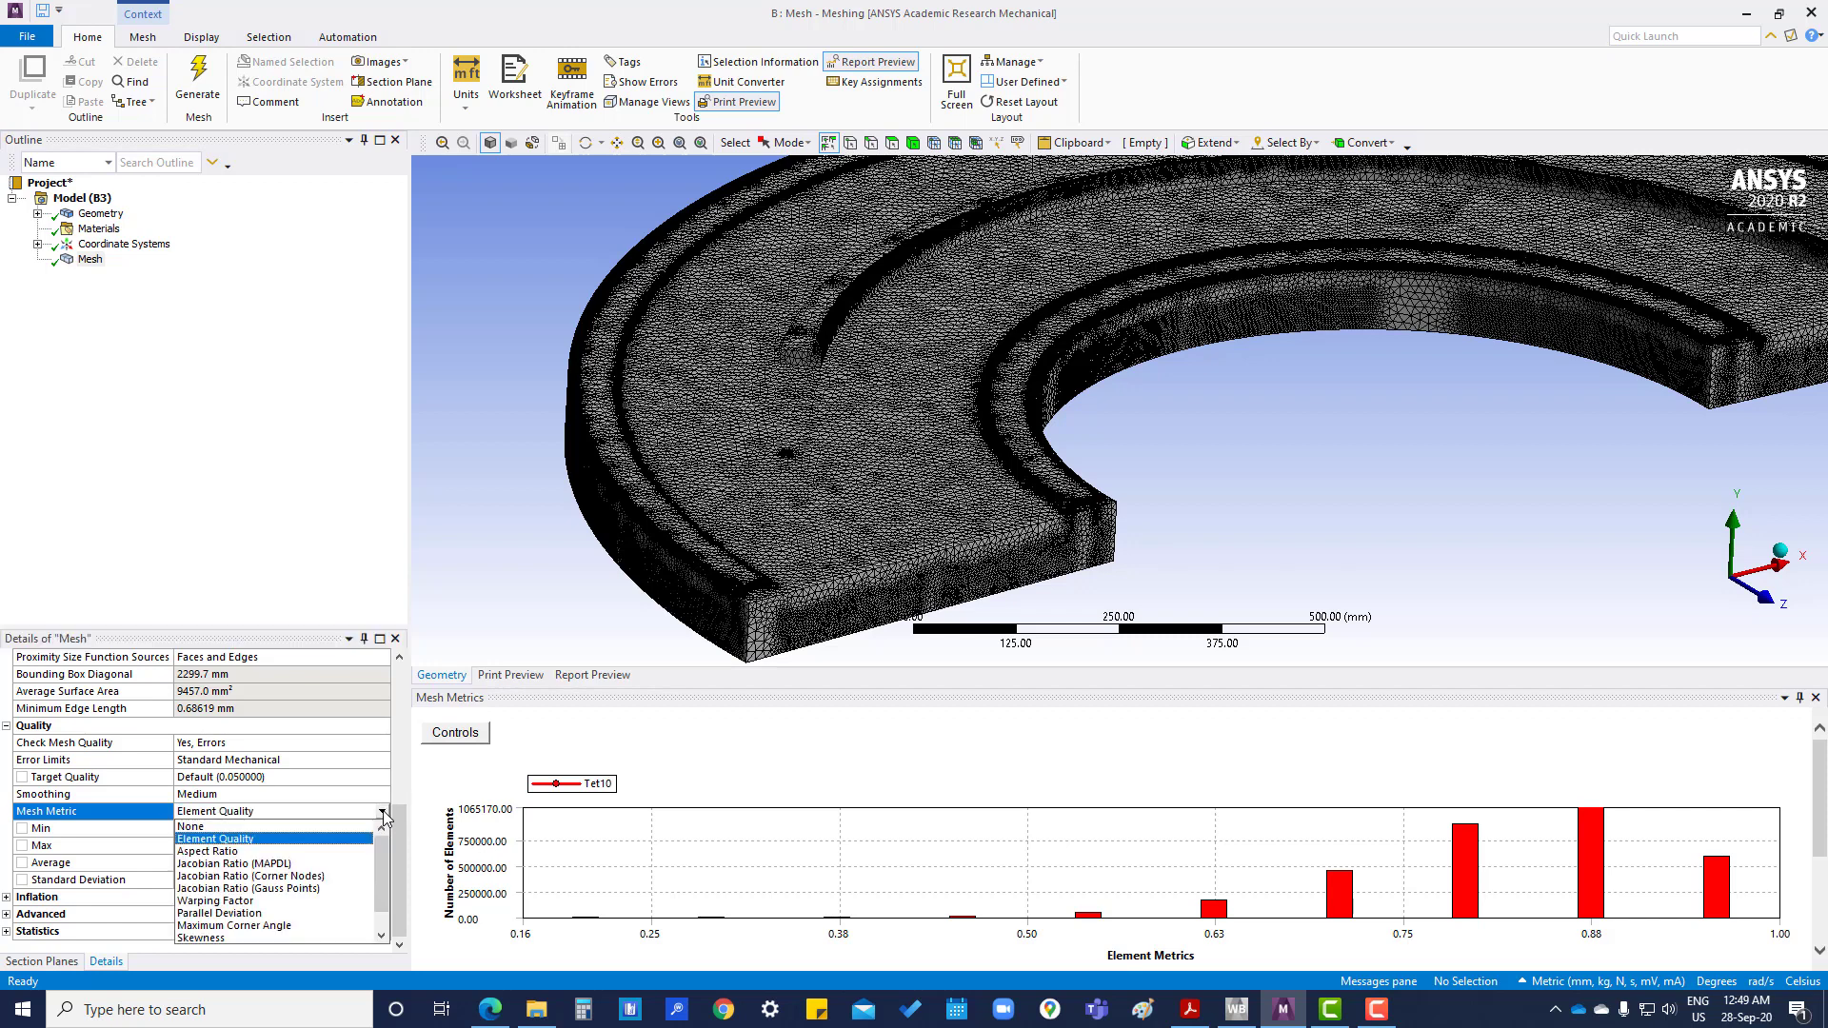
pyautogui.click(305, 828)
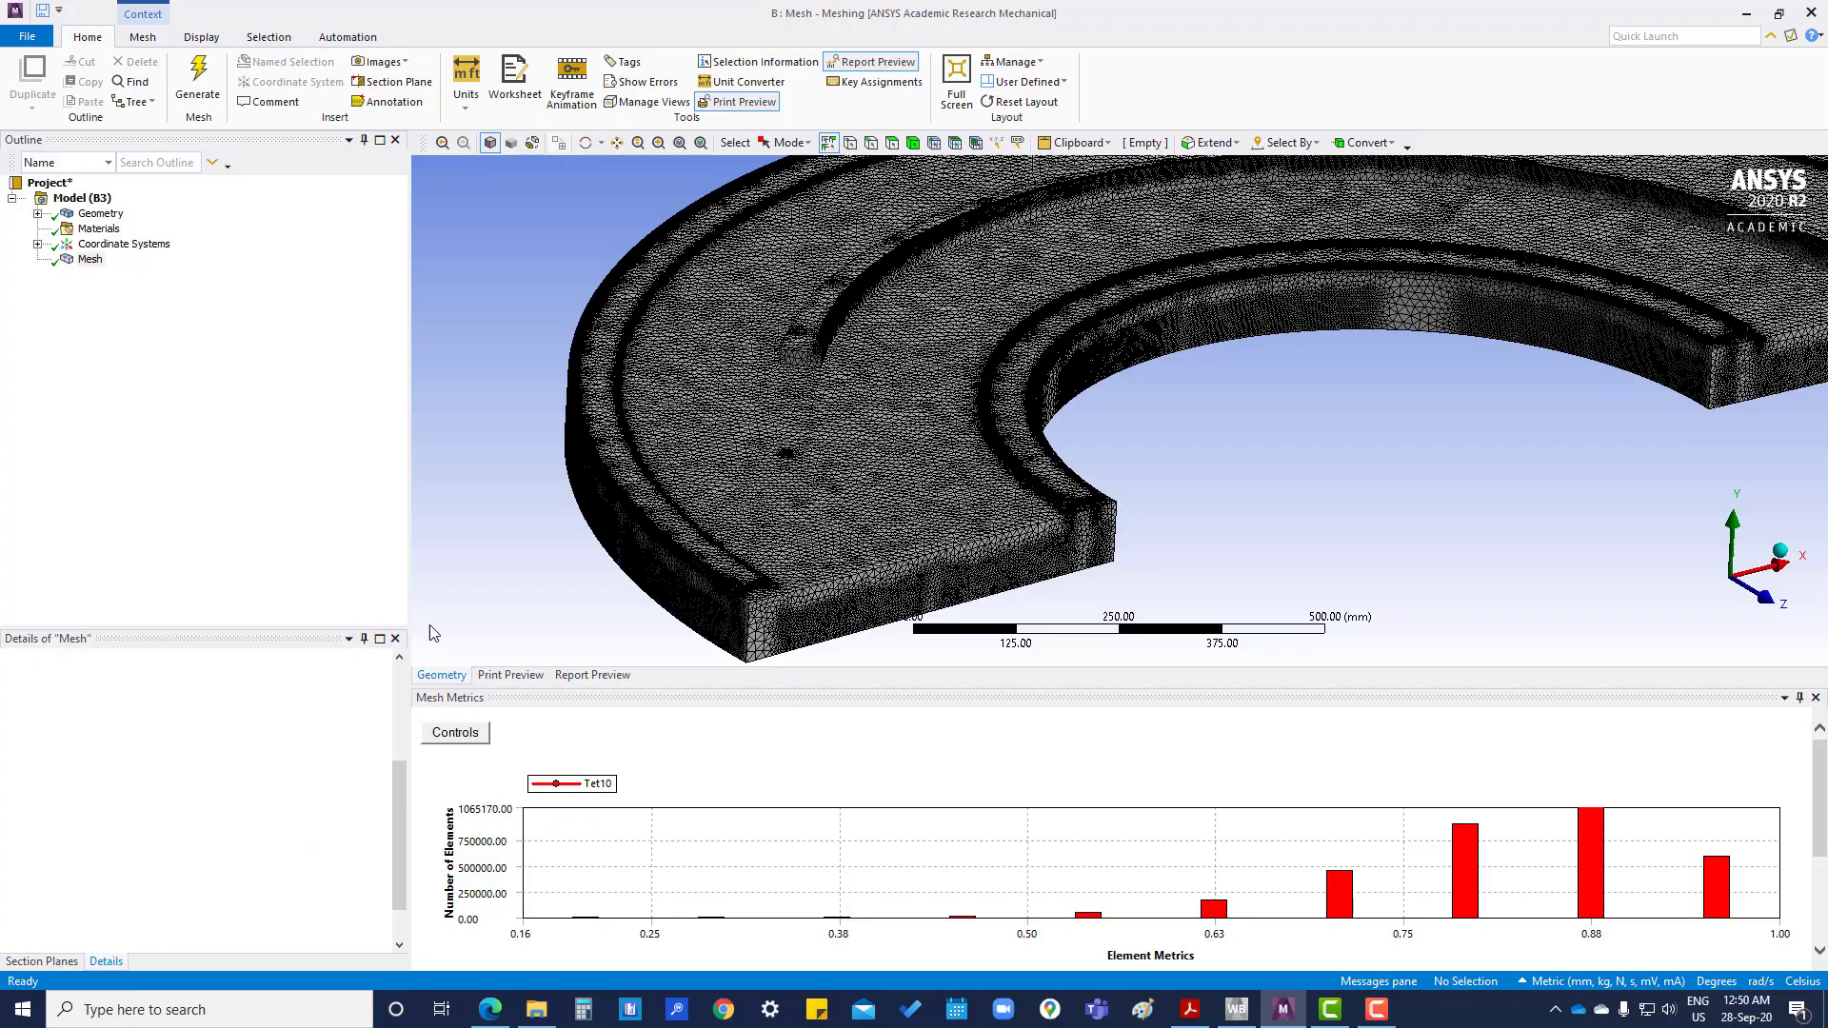
# - Show the maximum and minimum element quality markers on the mesh
pyautogui.scroll(3, 1133, 700)
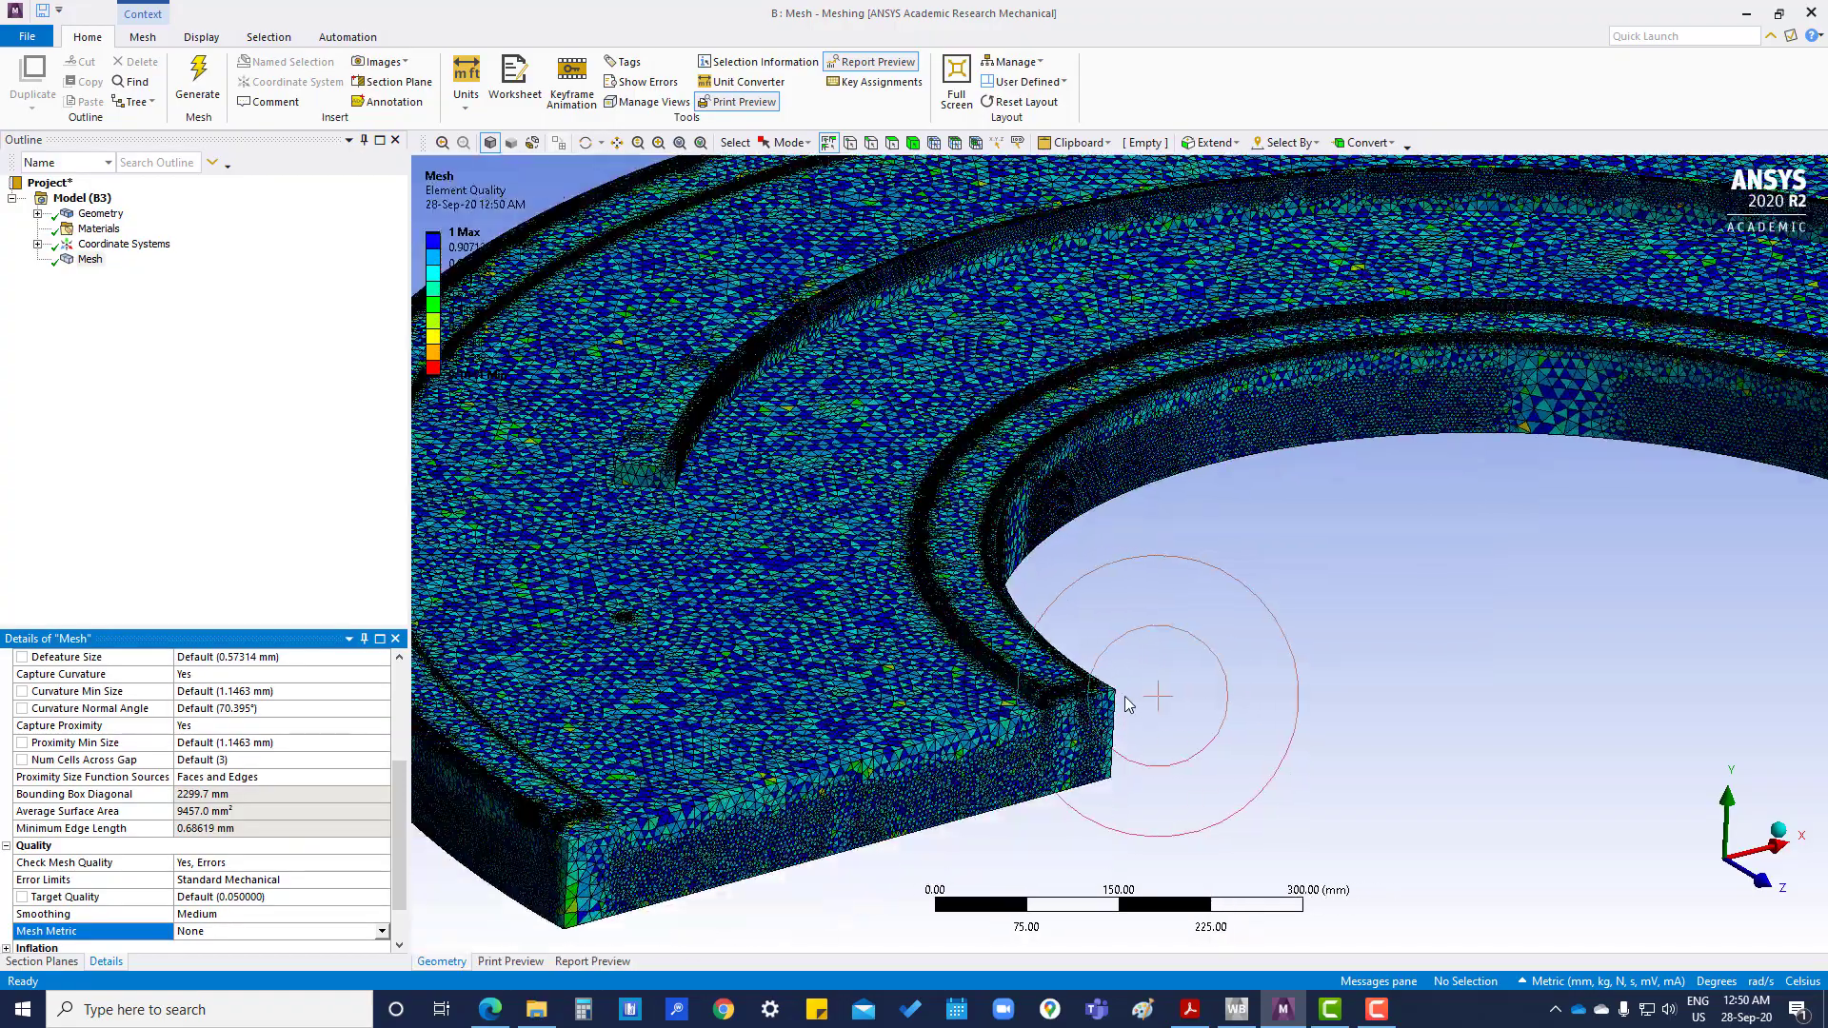
pyautogui.scroll(-4, 1126, 703)
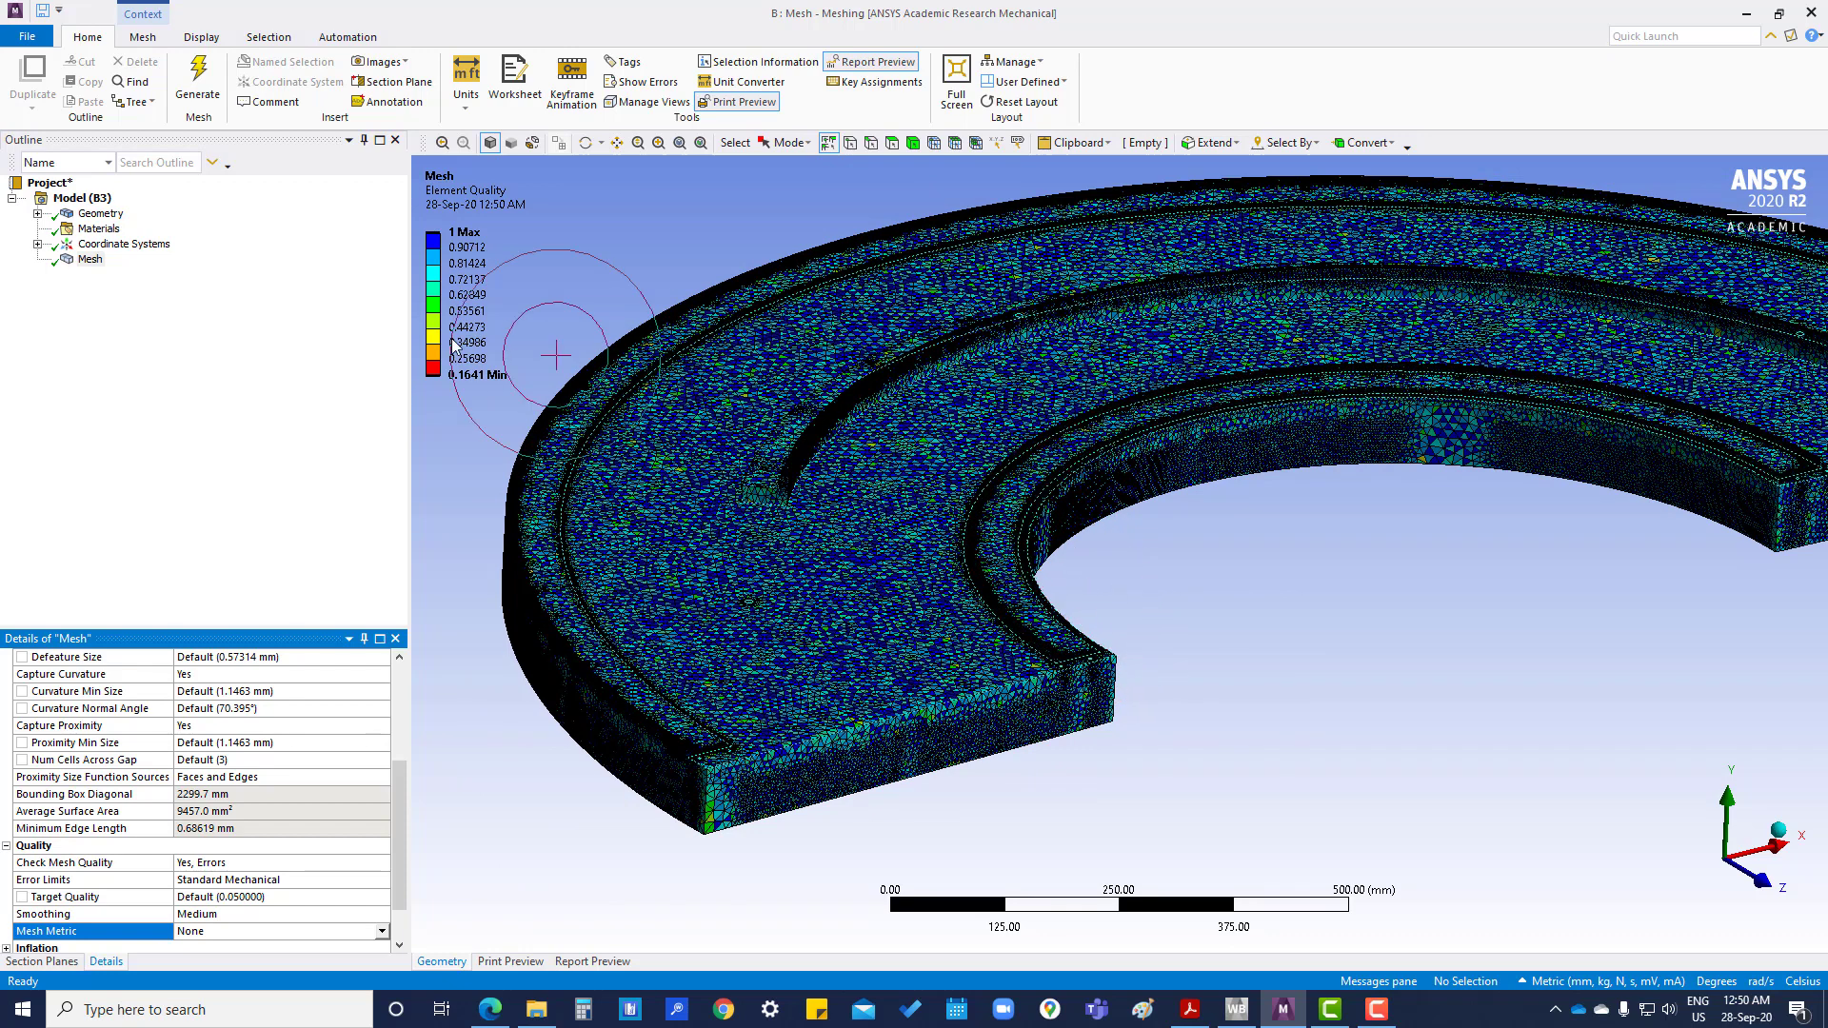
pyautogui.click(143, 37)
pyautogui.click(1363, 84)
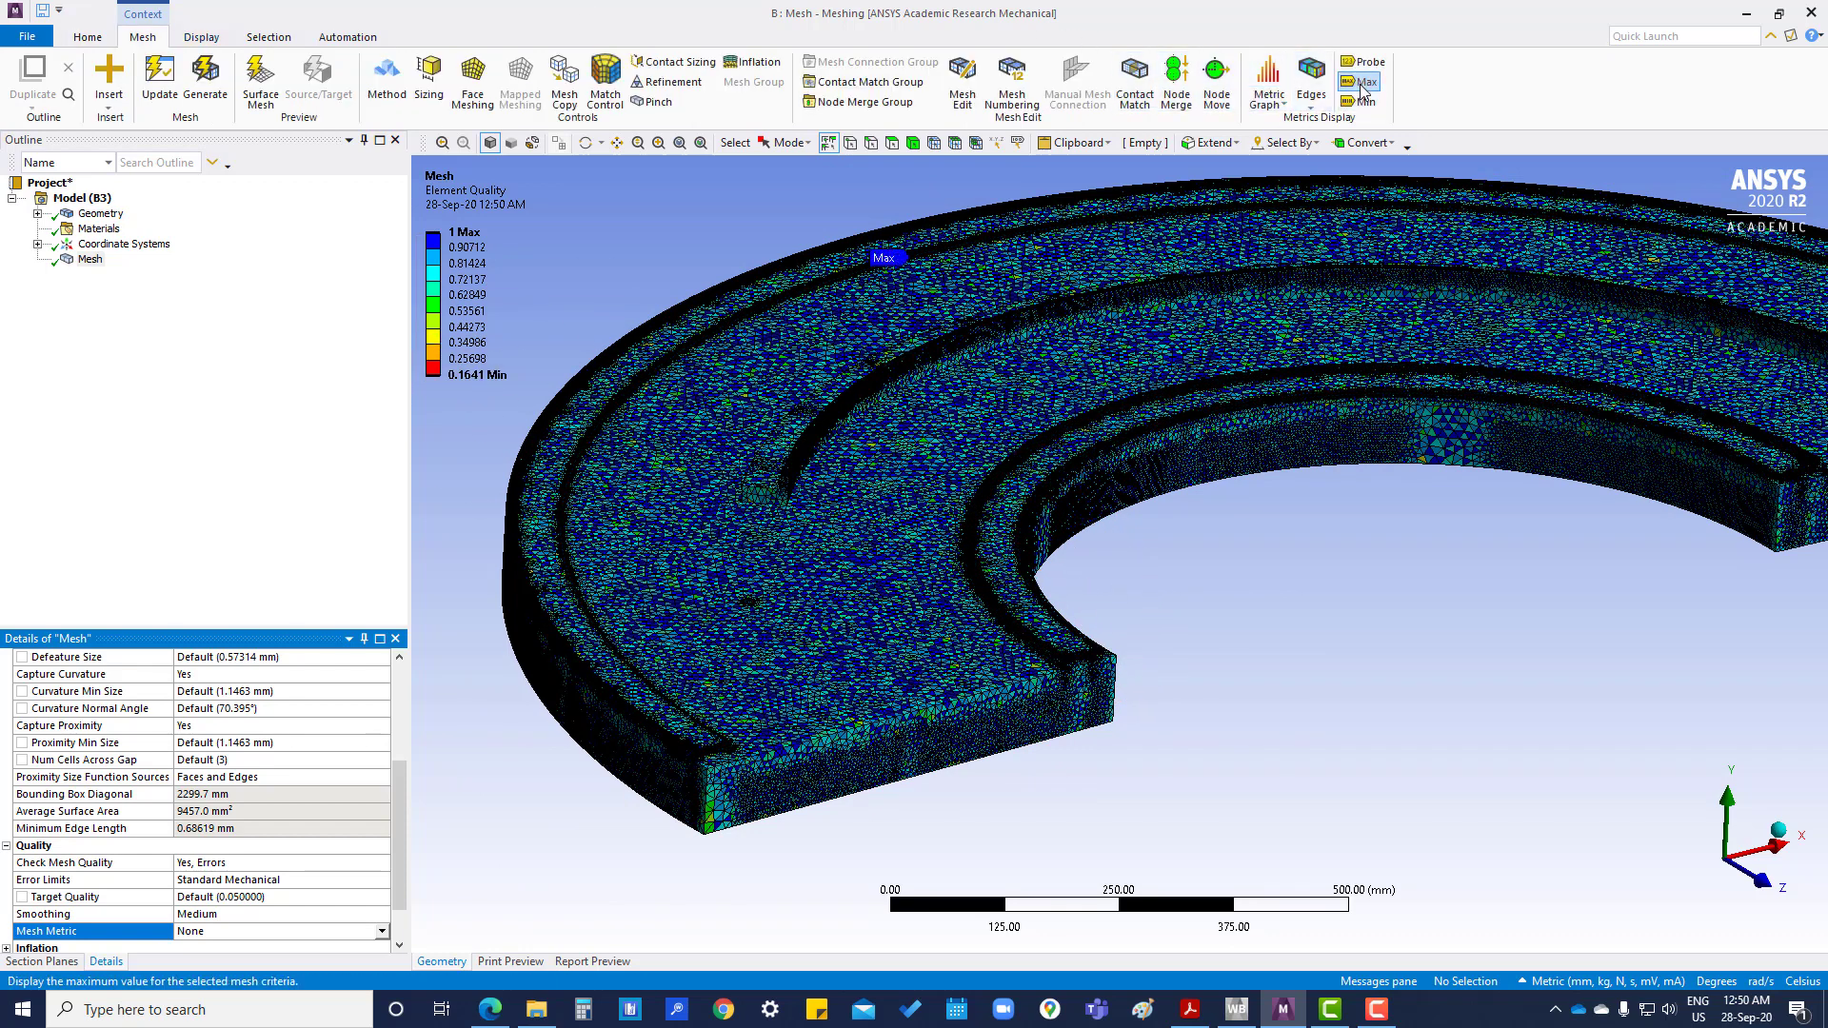
pyautogui.click(1365, 102)
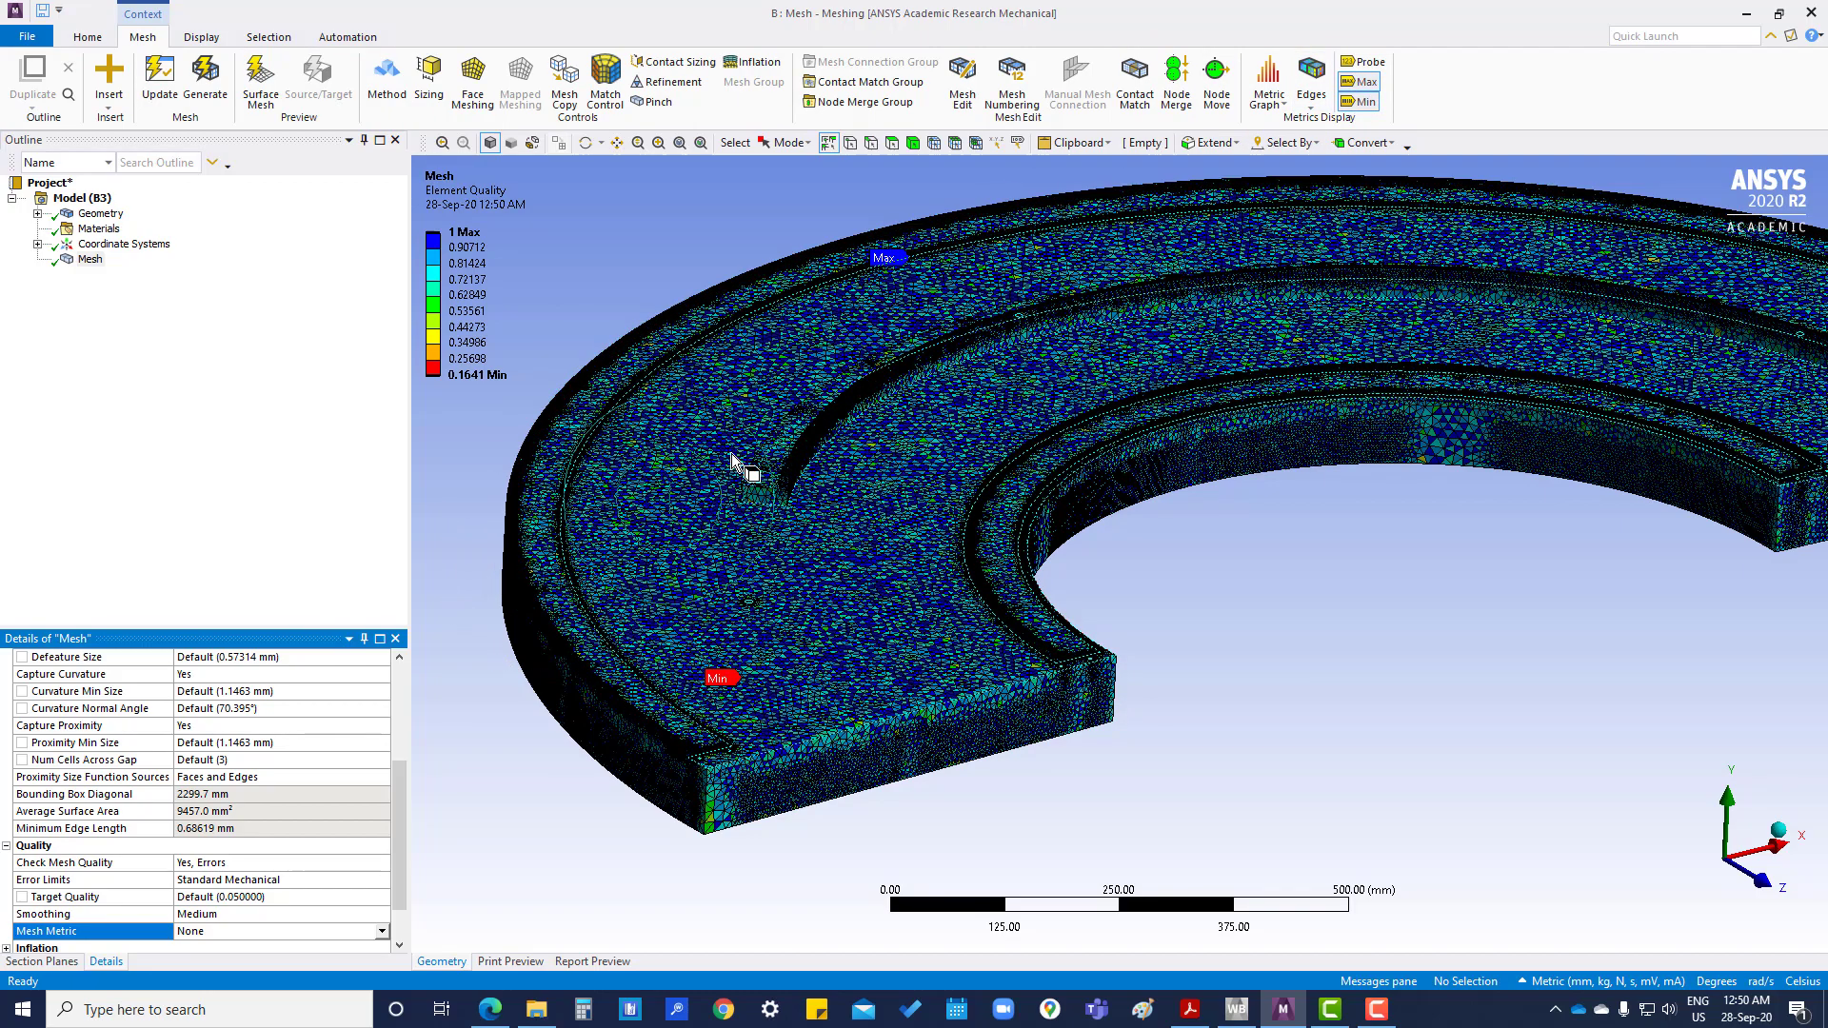
# - Examine the elements around the minimum quality marker on the ribbed underside of the part
pyautogui.scroll(-3, 898, 277)
pyautogui.scroll(5, 901, 455)
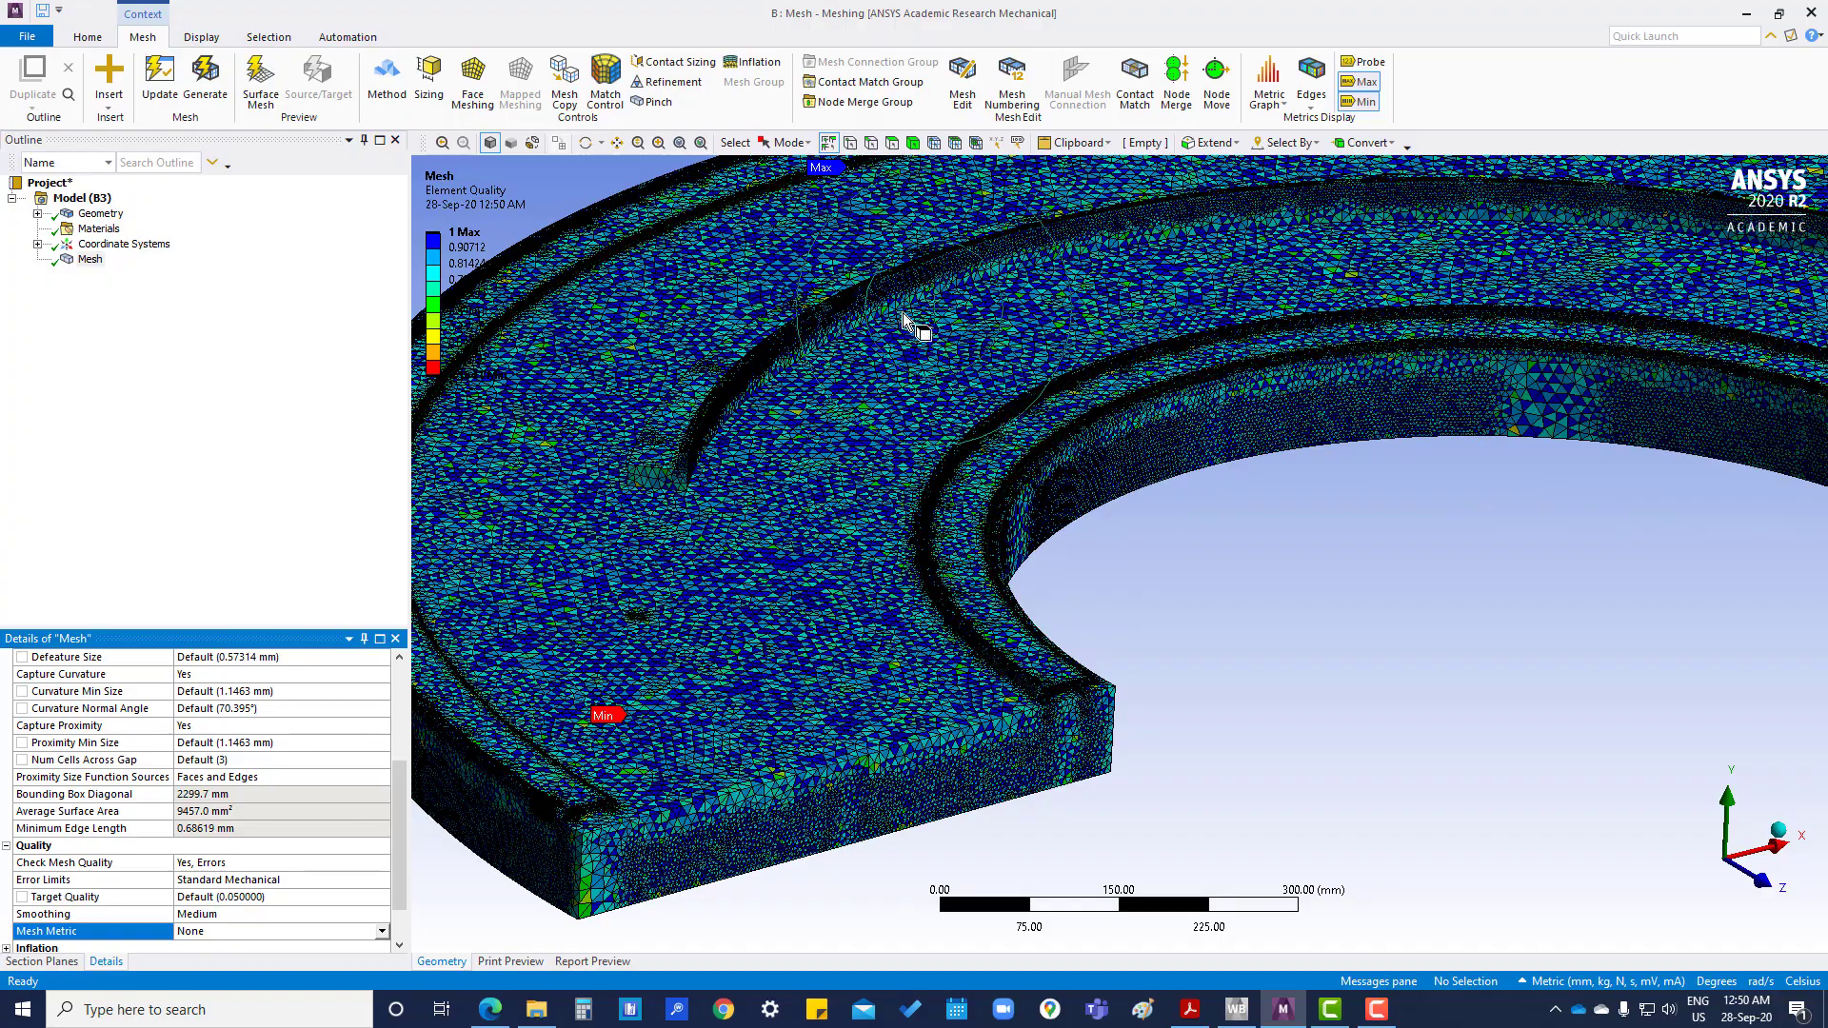
pyautogui.scroll(-2, 914, 412)
pyautogui.scroll(10, 1265, 492)
pyautogui.scroll(2, 1265, 491)
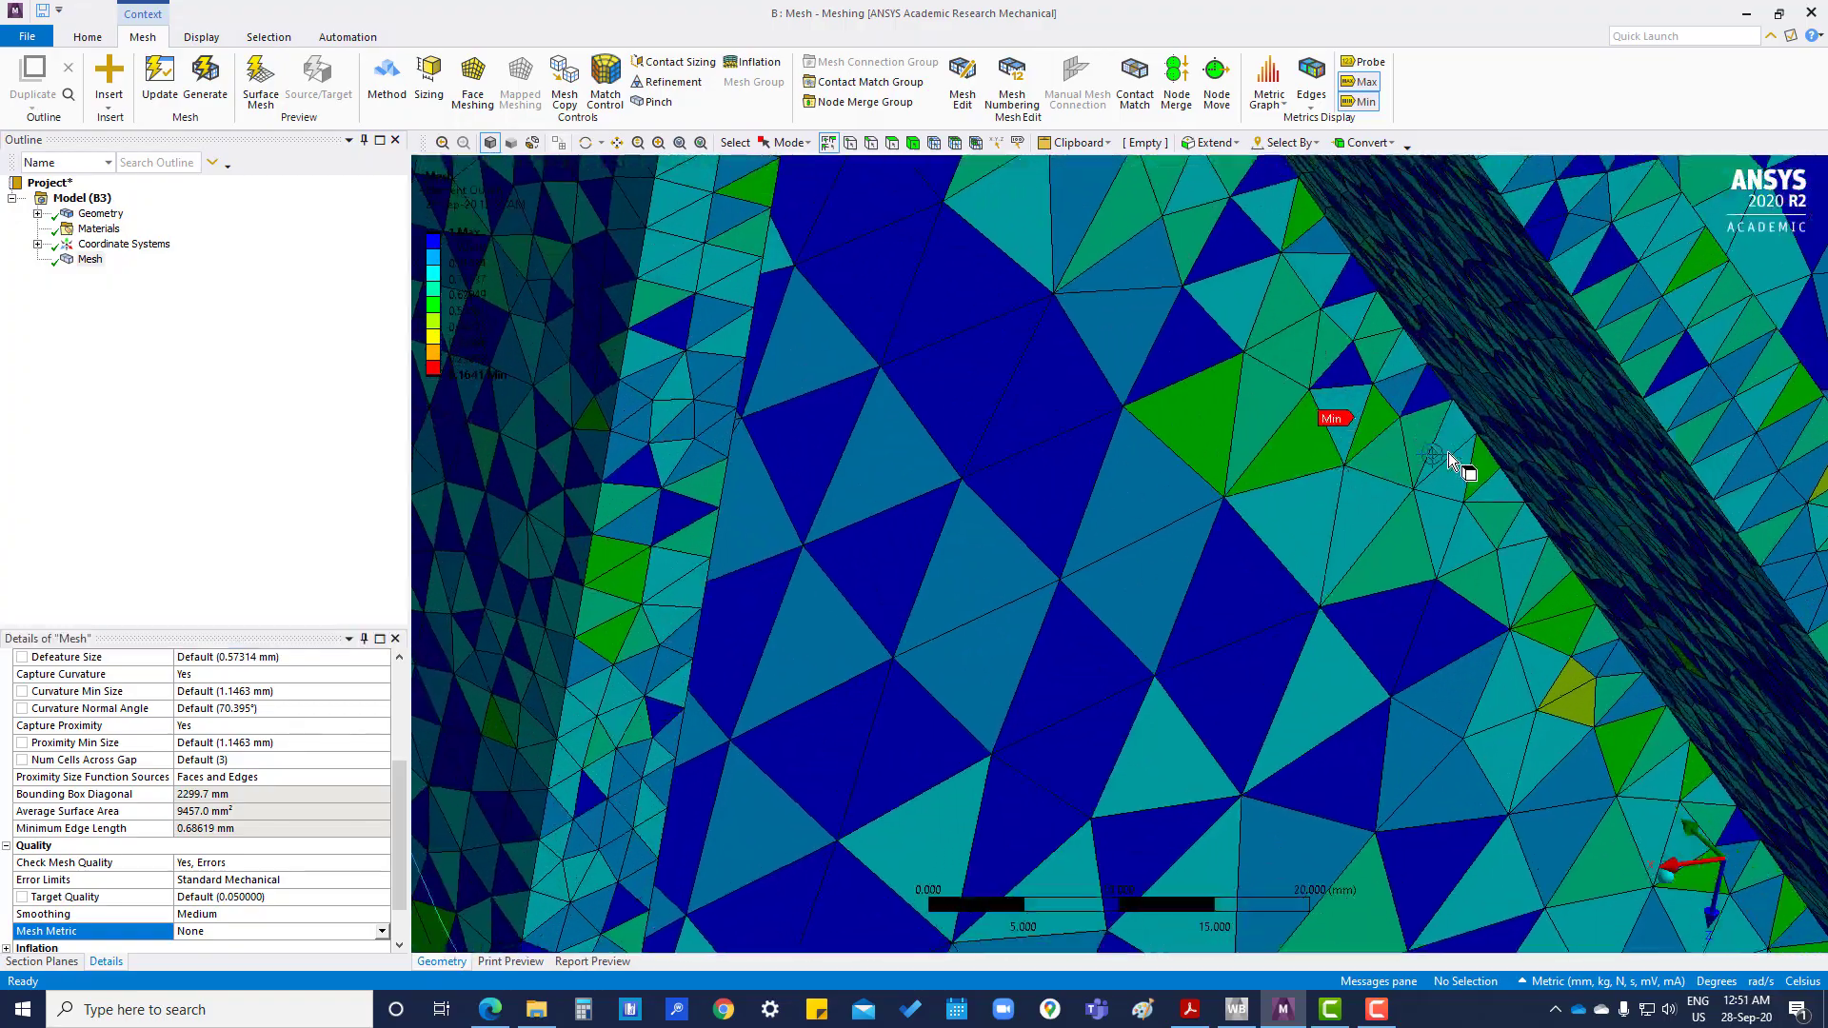
pyautogui.moveTo(1452, 457); pyautogui.dragTo(1388, 432, button='middle')
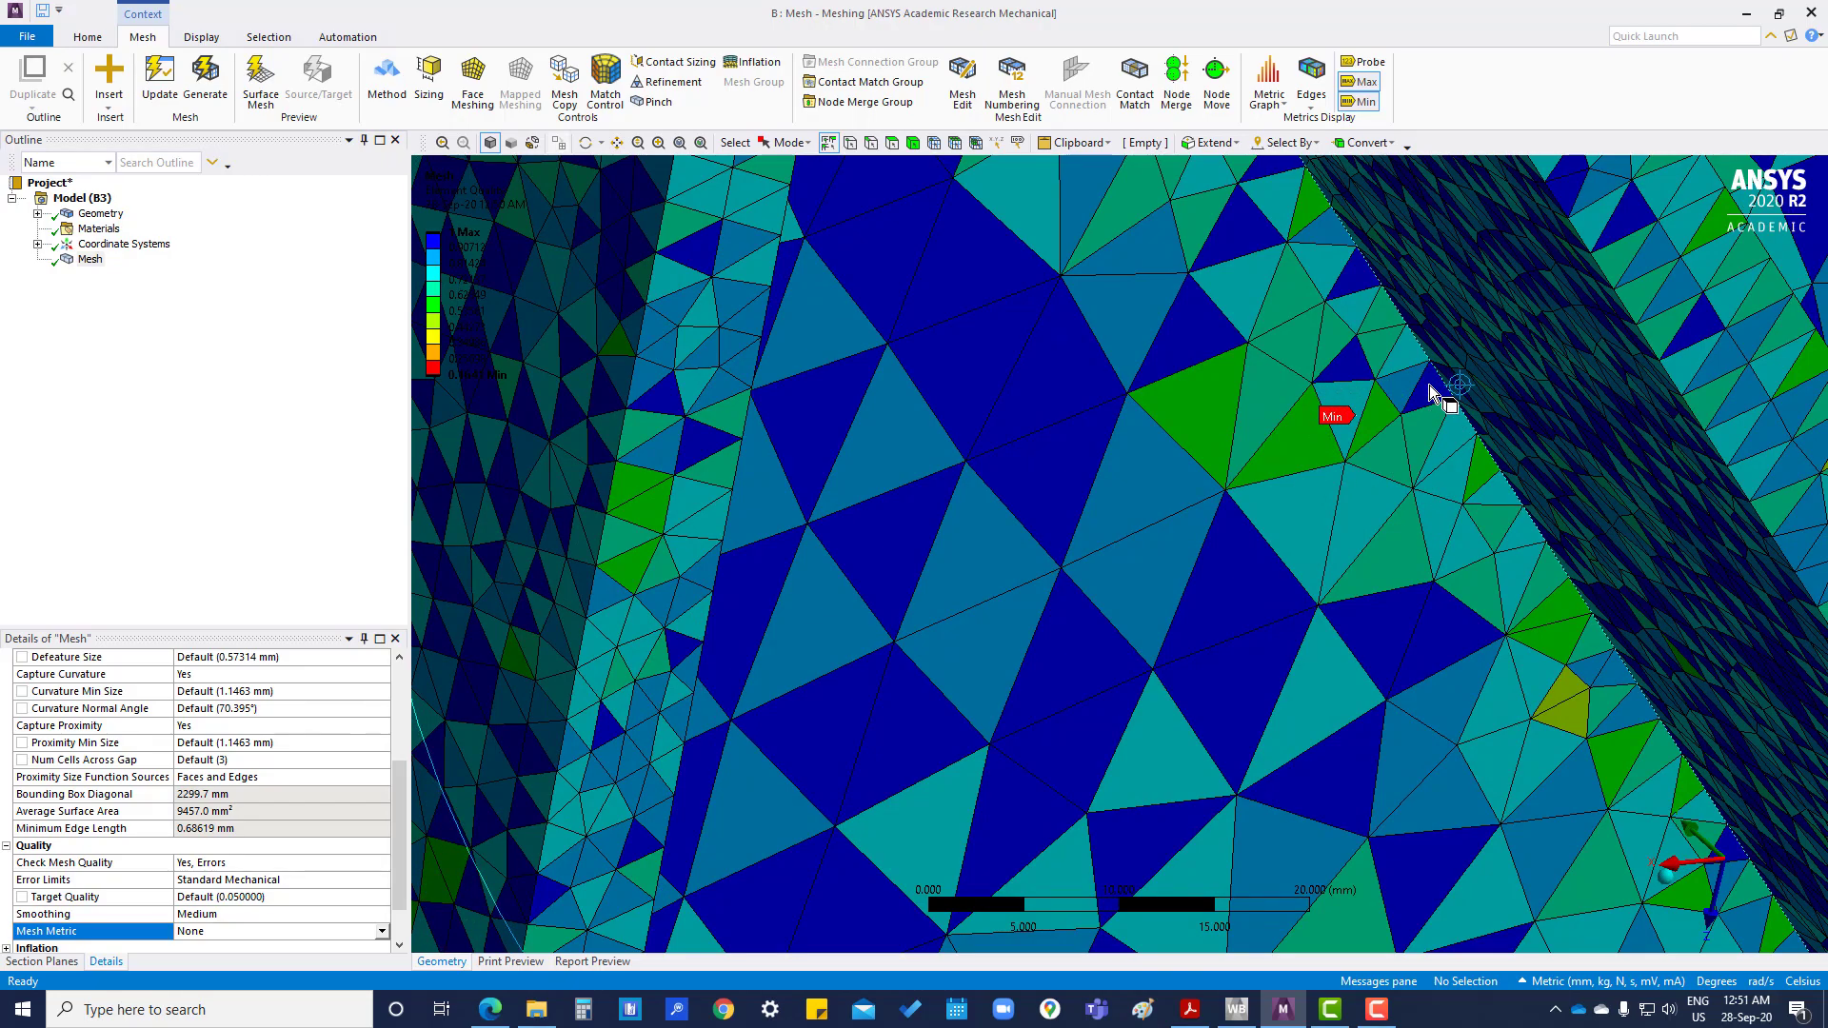
pyautogui.scroll(3, 1436, 632)
pyautogui.scroll(-6, 1436, 632)
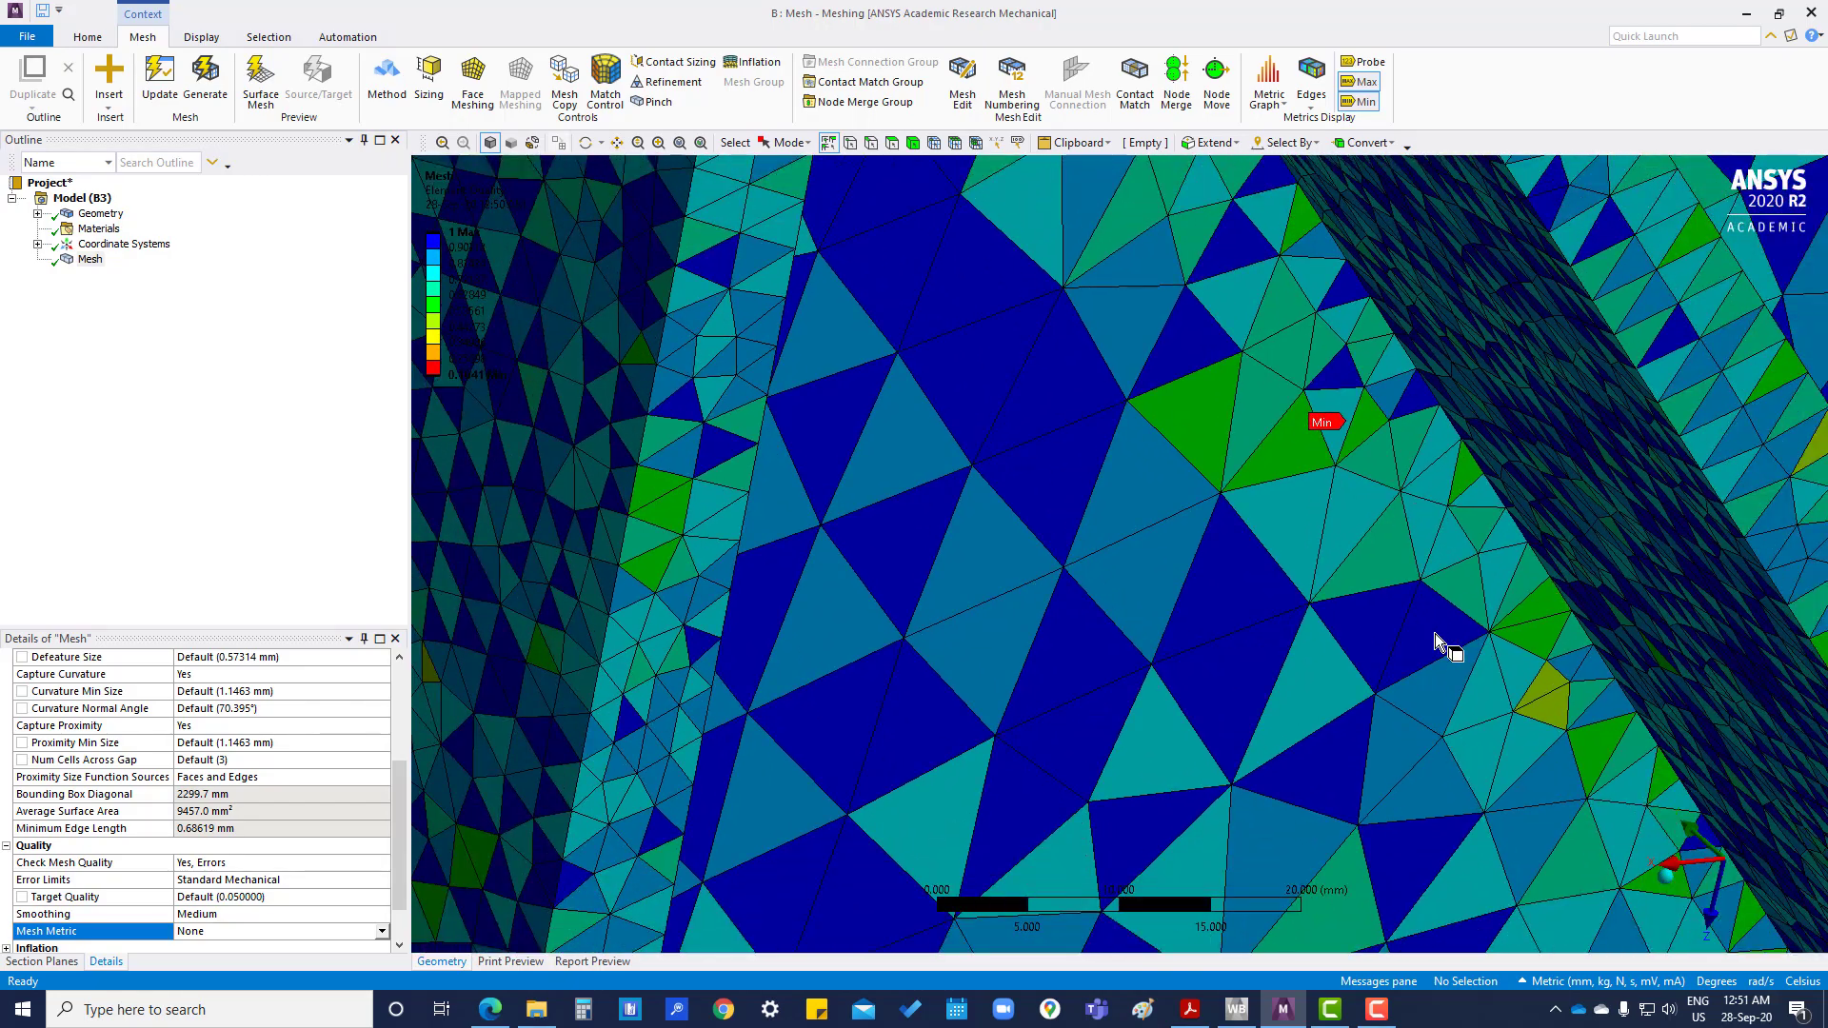
pyautogui.scroll(-8, 1436, 632)
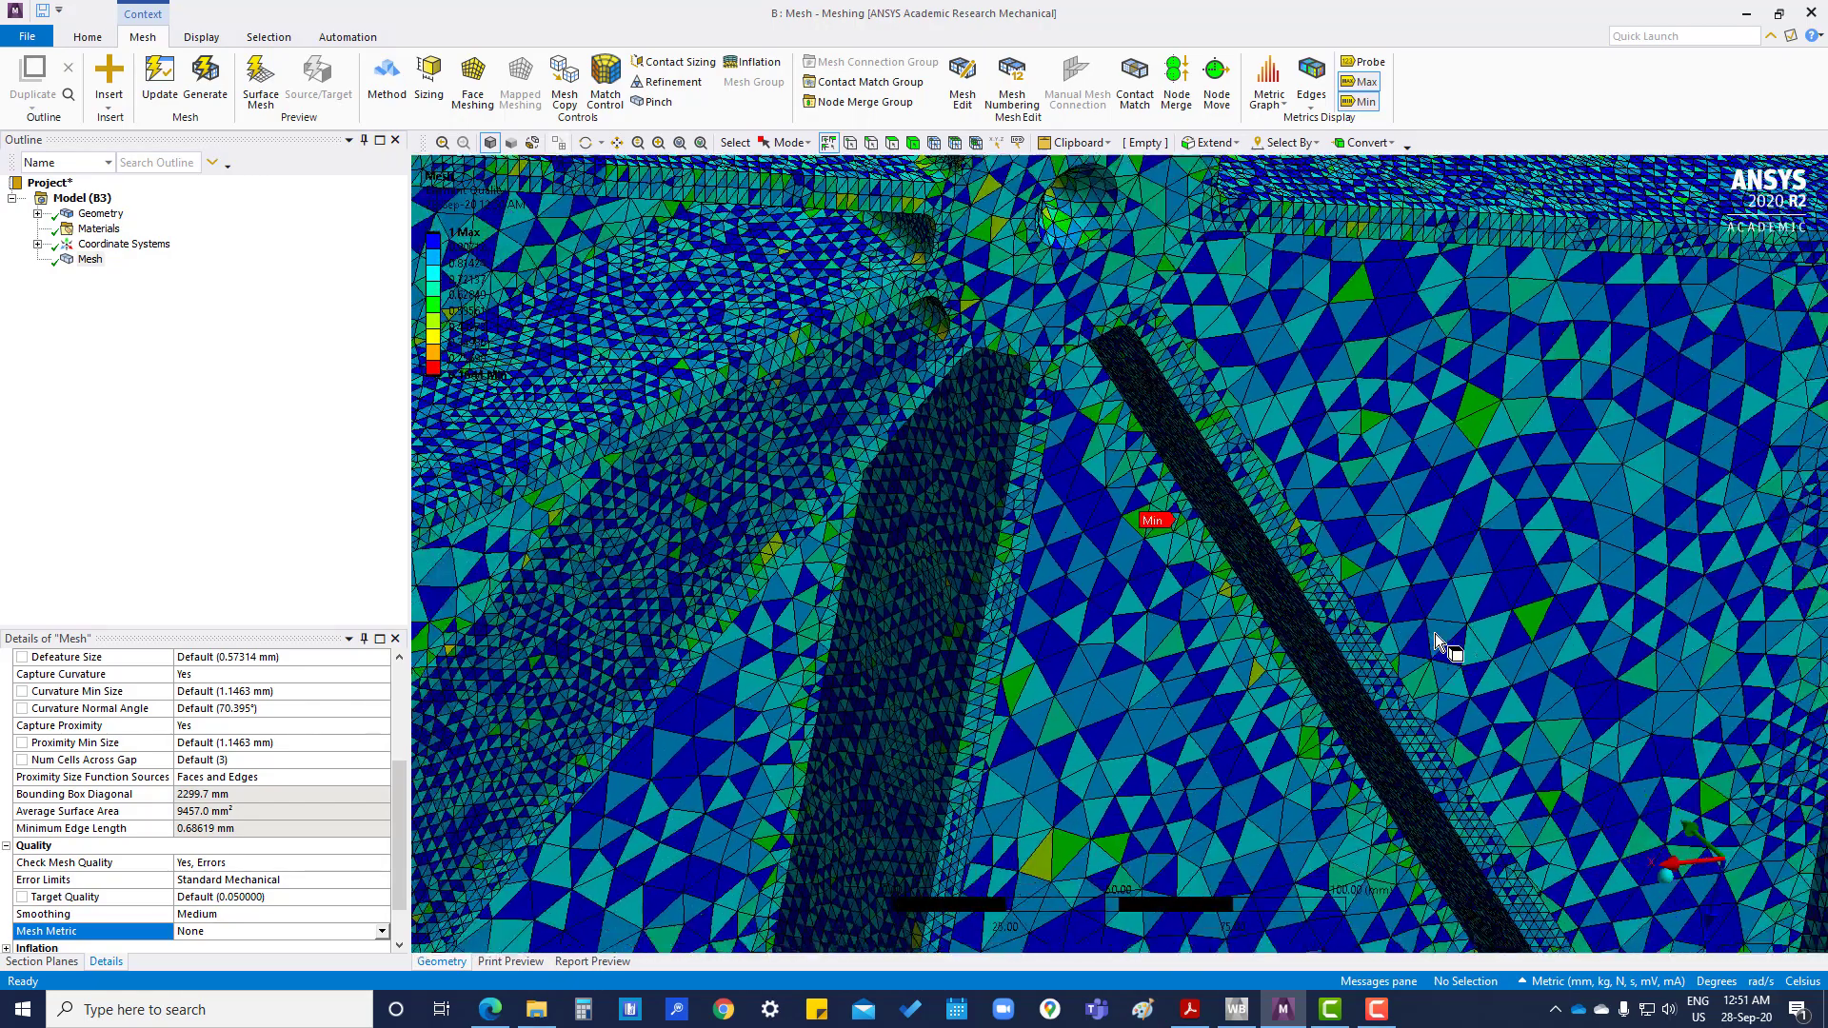
pyautogui.scroll(-8, 1435, 634)
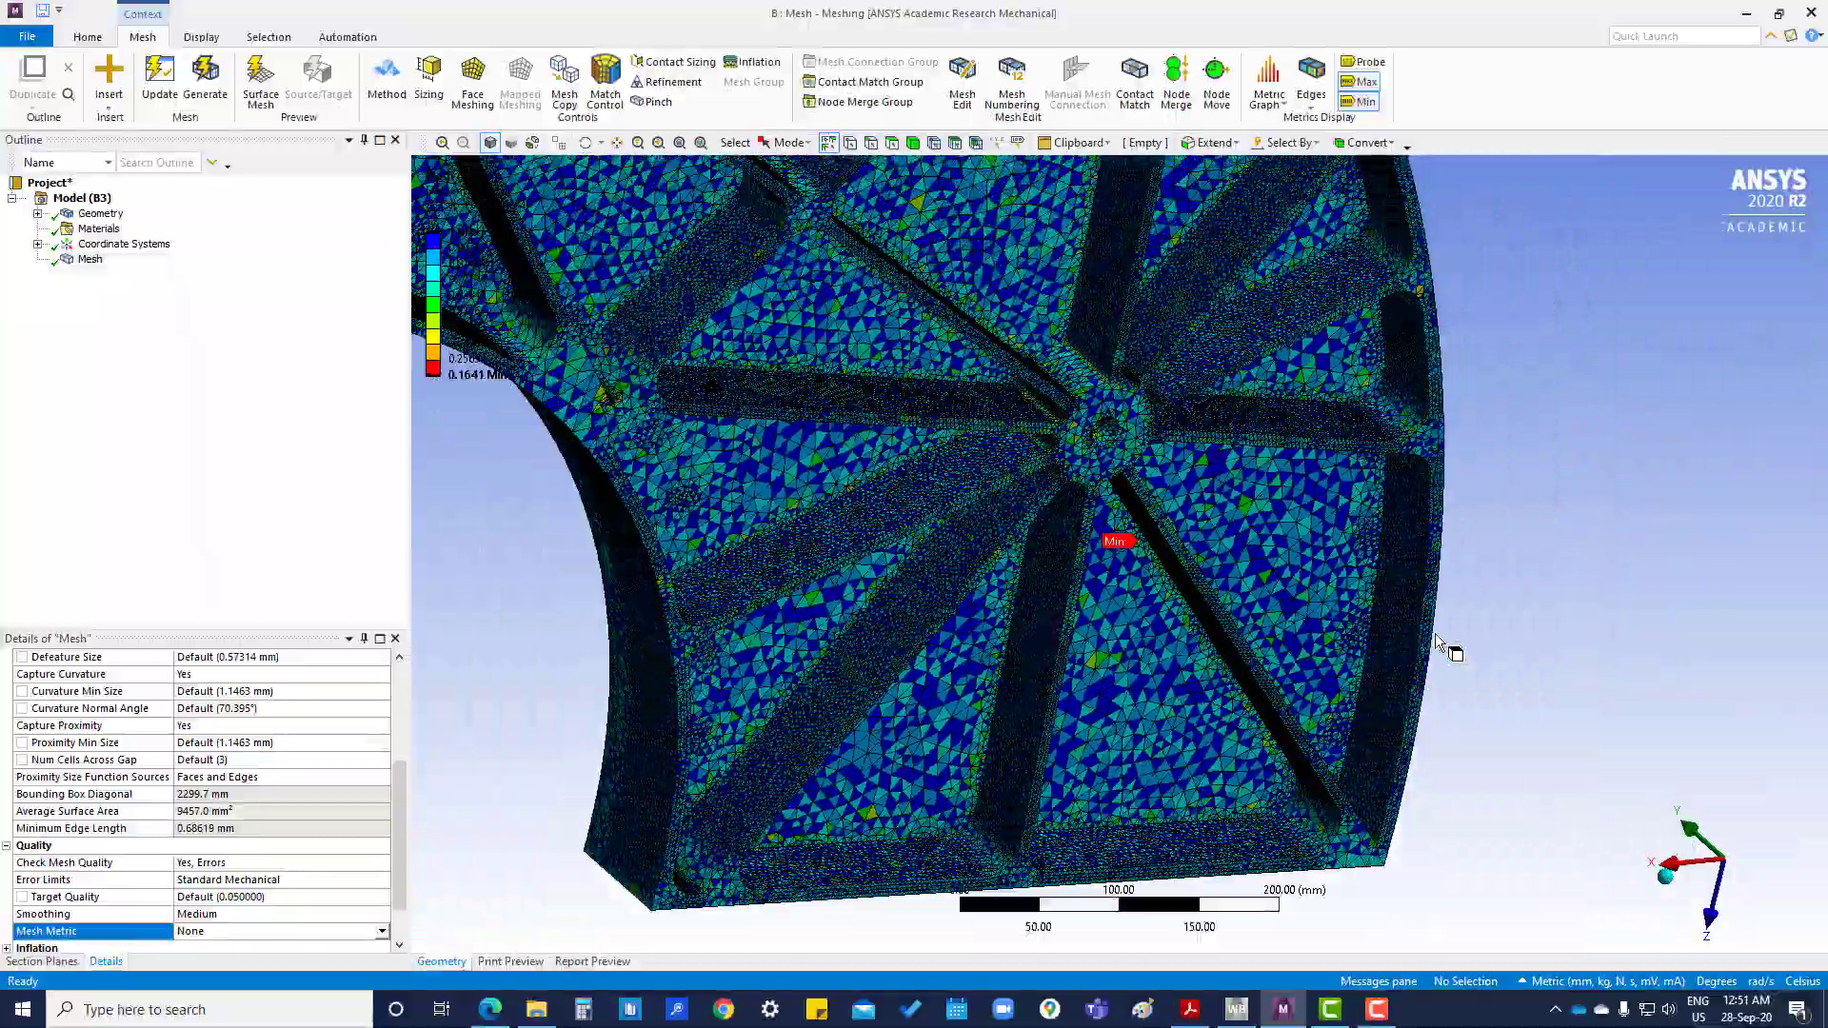
pyautogui.moveTo(1436, 633); pyautogui.dragTo(1580, 469, button='middle')
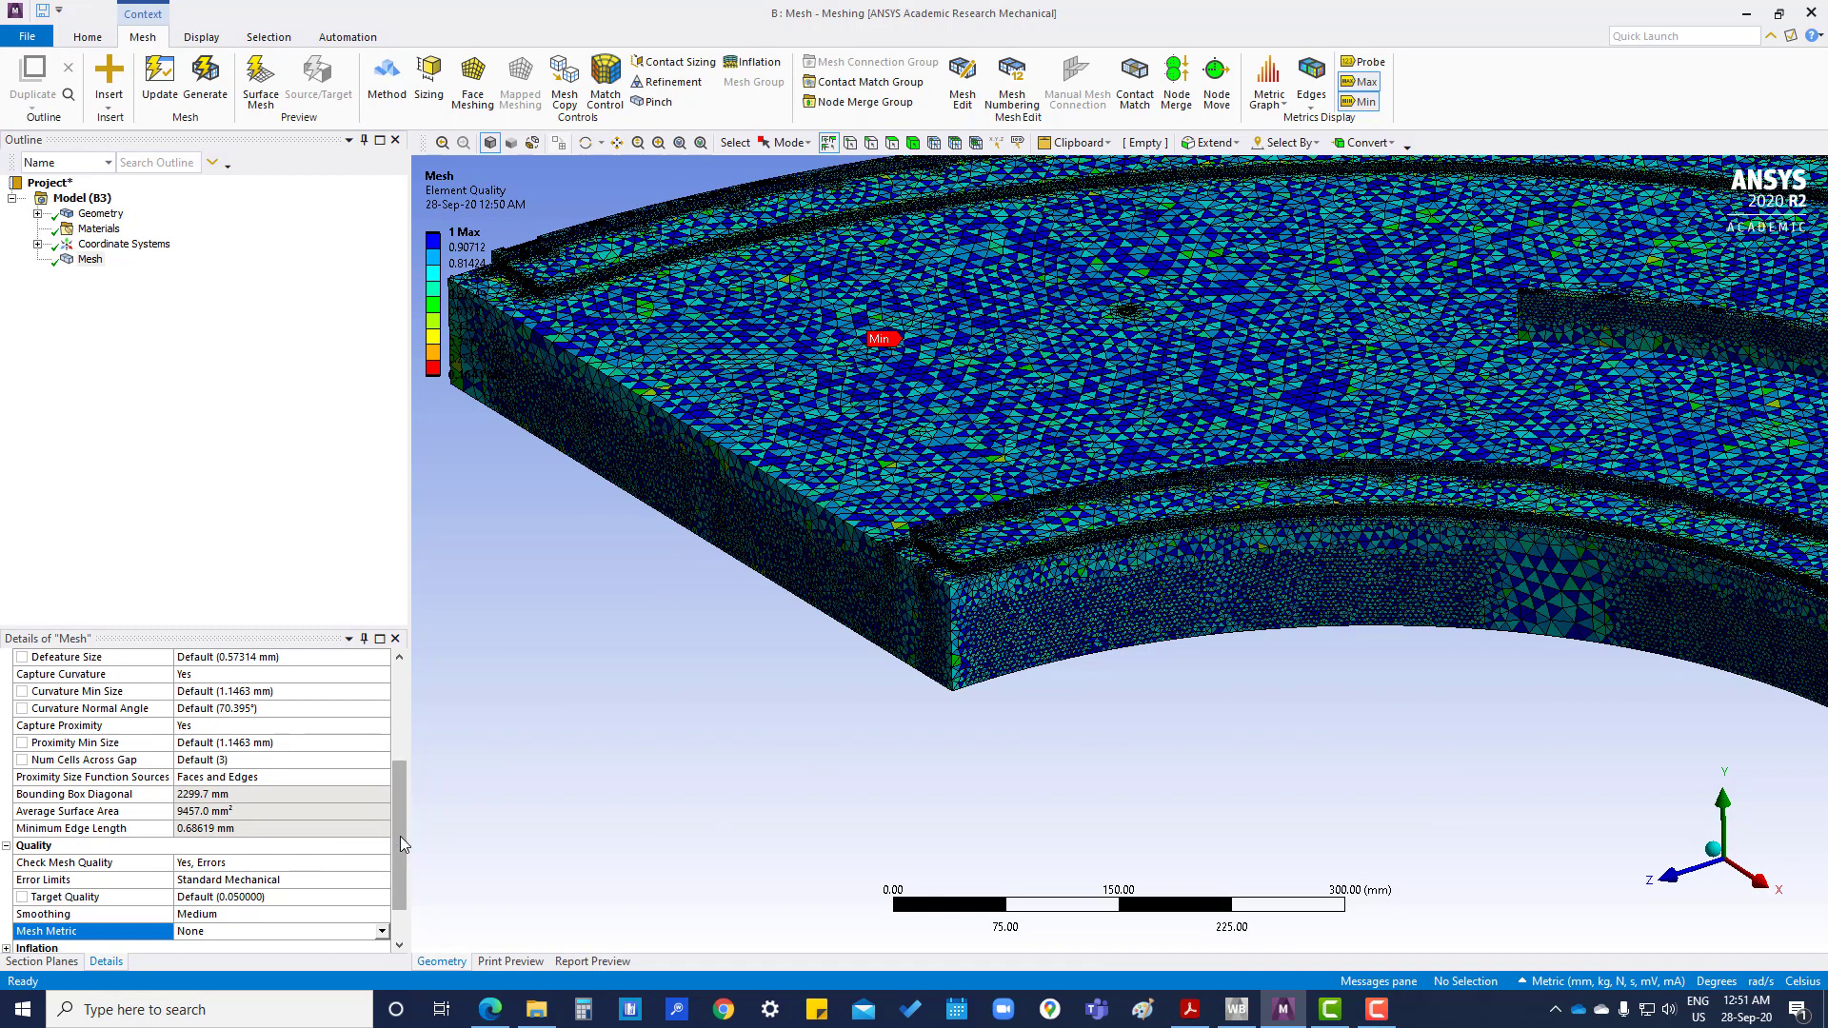
# - Set the mesh's global Element Size to 100 mm
pyautogui.moveTo(393, 826); pyautogui.dragTo(372, 714)
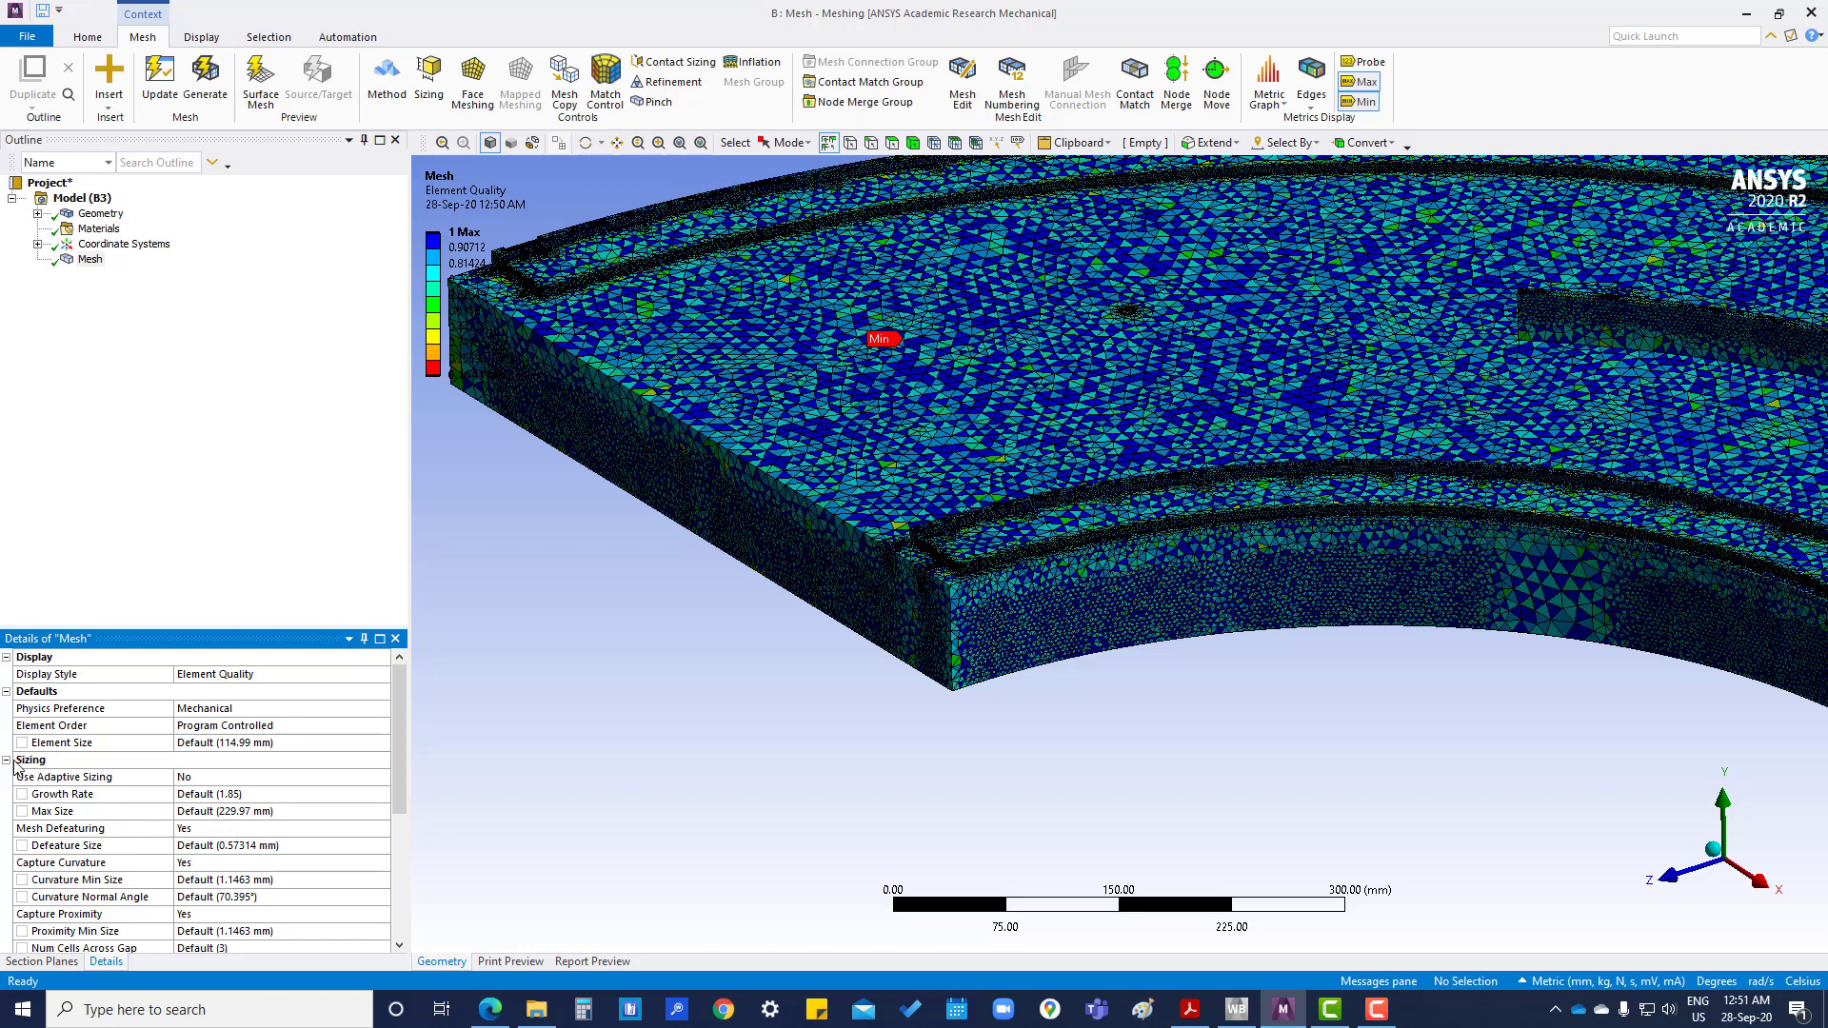
pyautogui.click(249, 744)
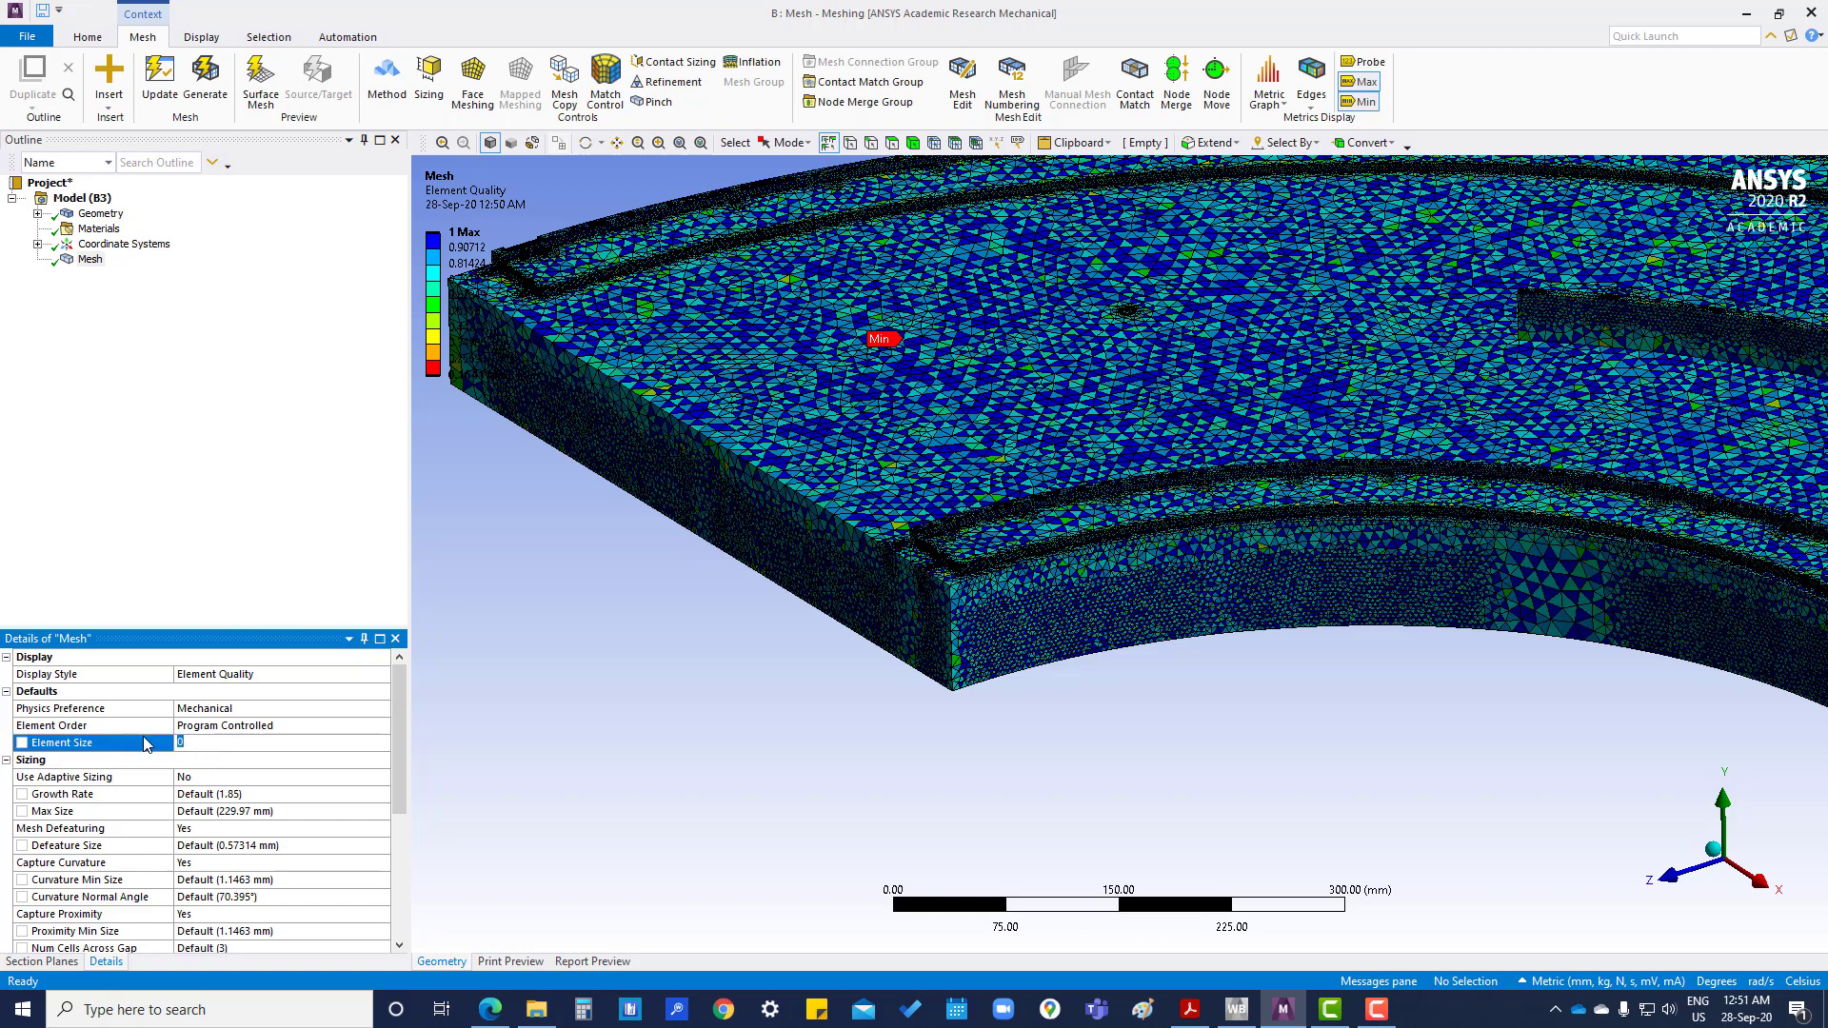
pyautogui.write('100')
pyautogui.press('Return')
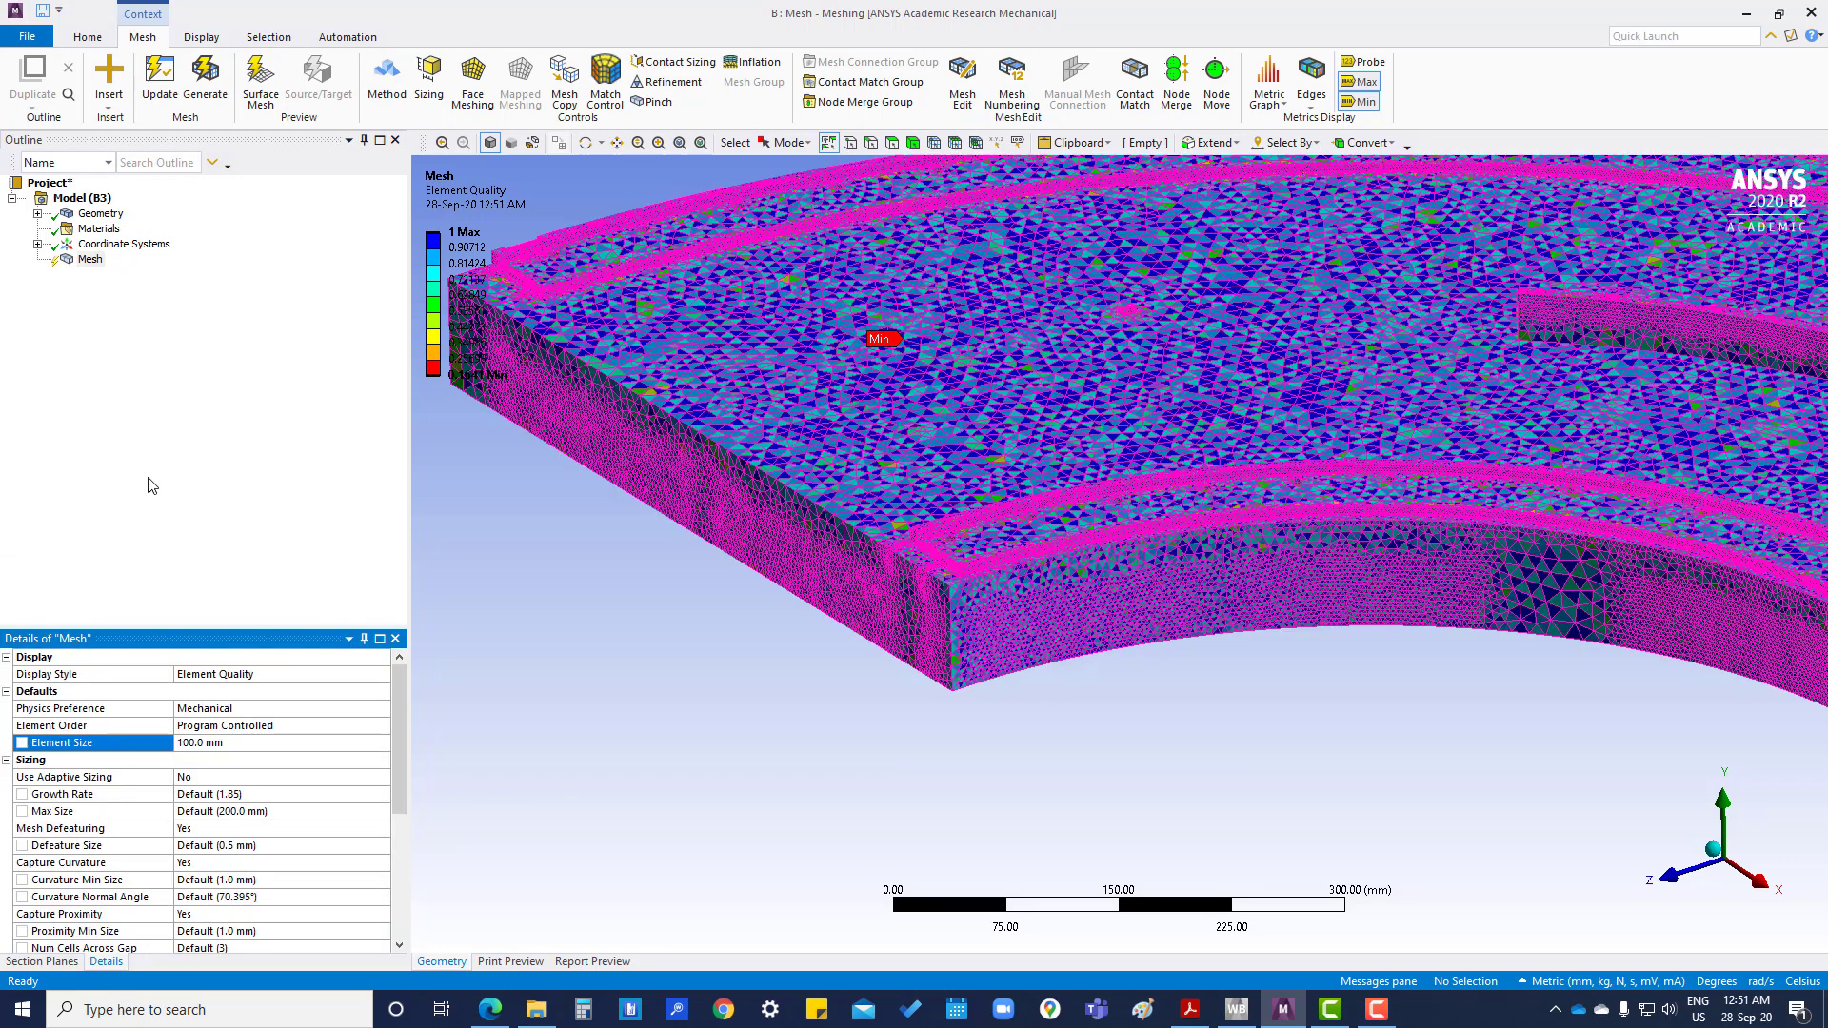
# - Regenerate the mesh with the new element size
pyautogui.click(148, 486)
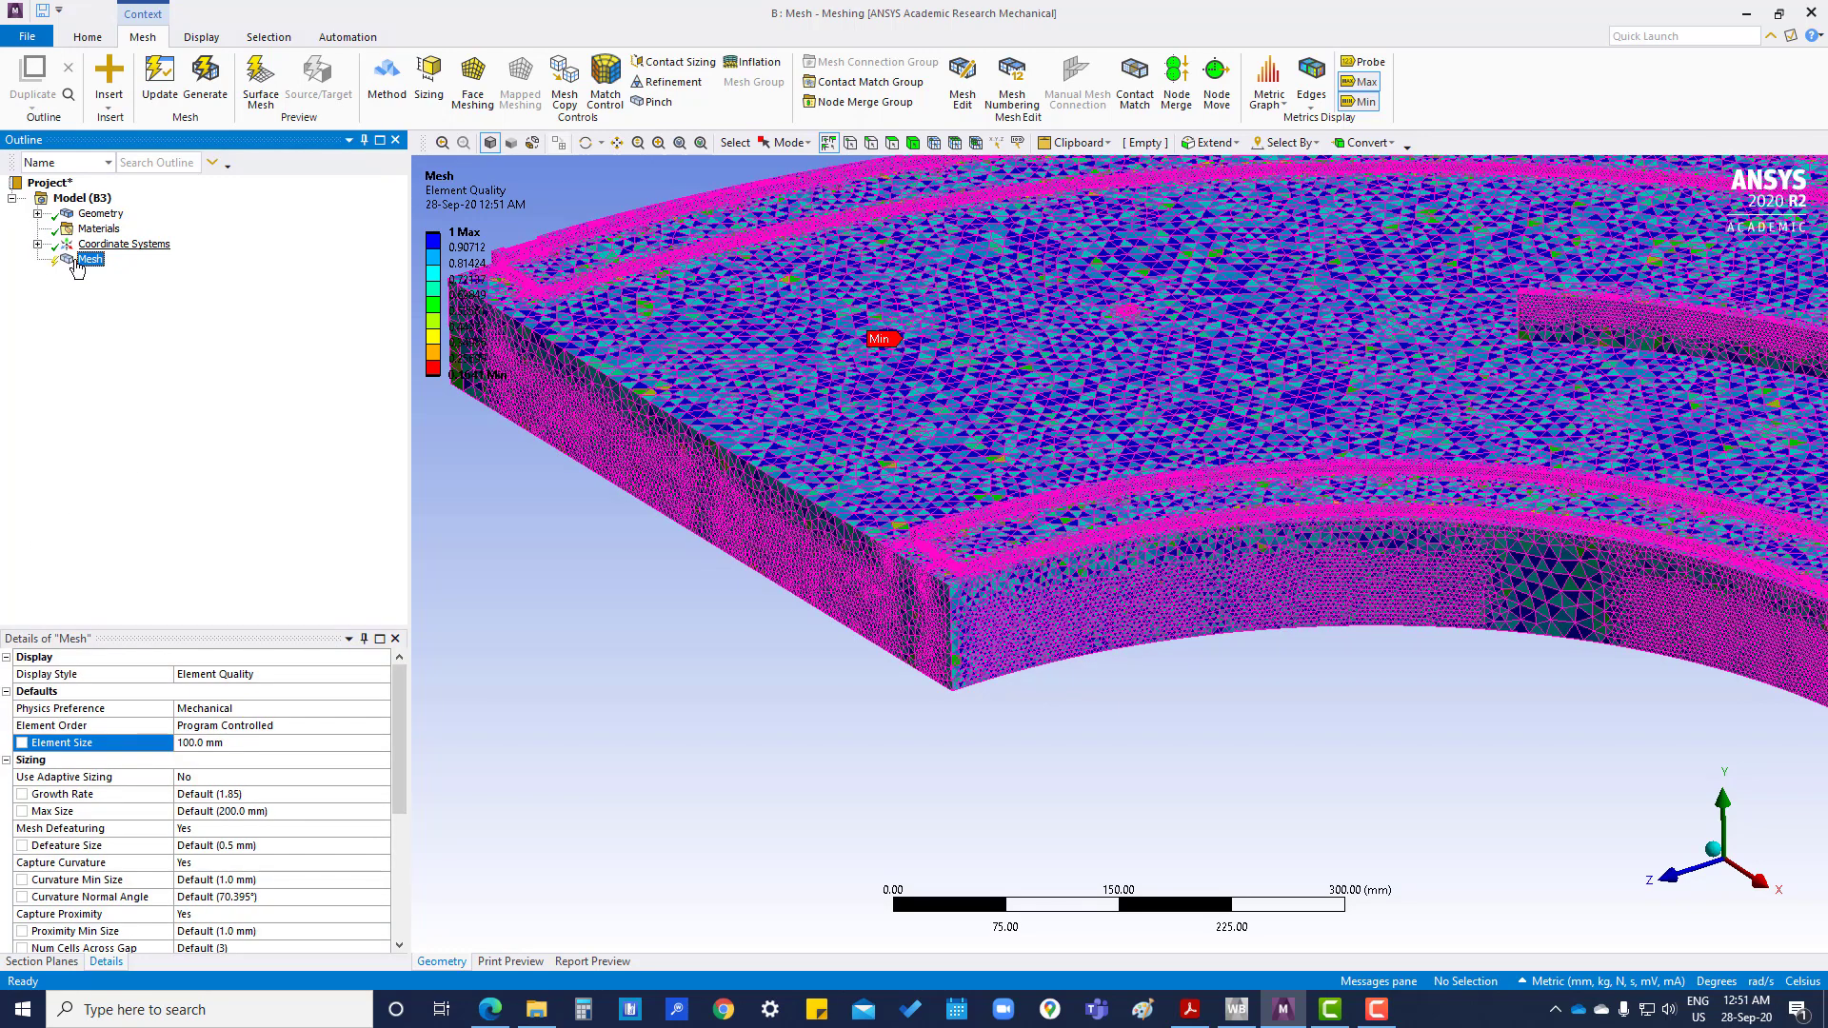
pyautogui.rightClick(94, 263)
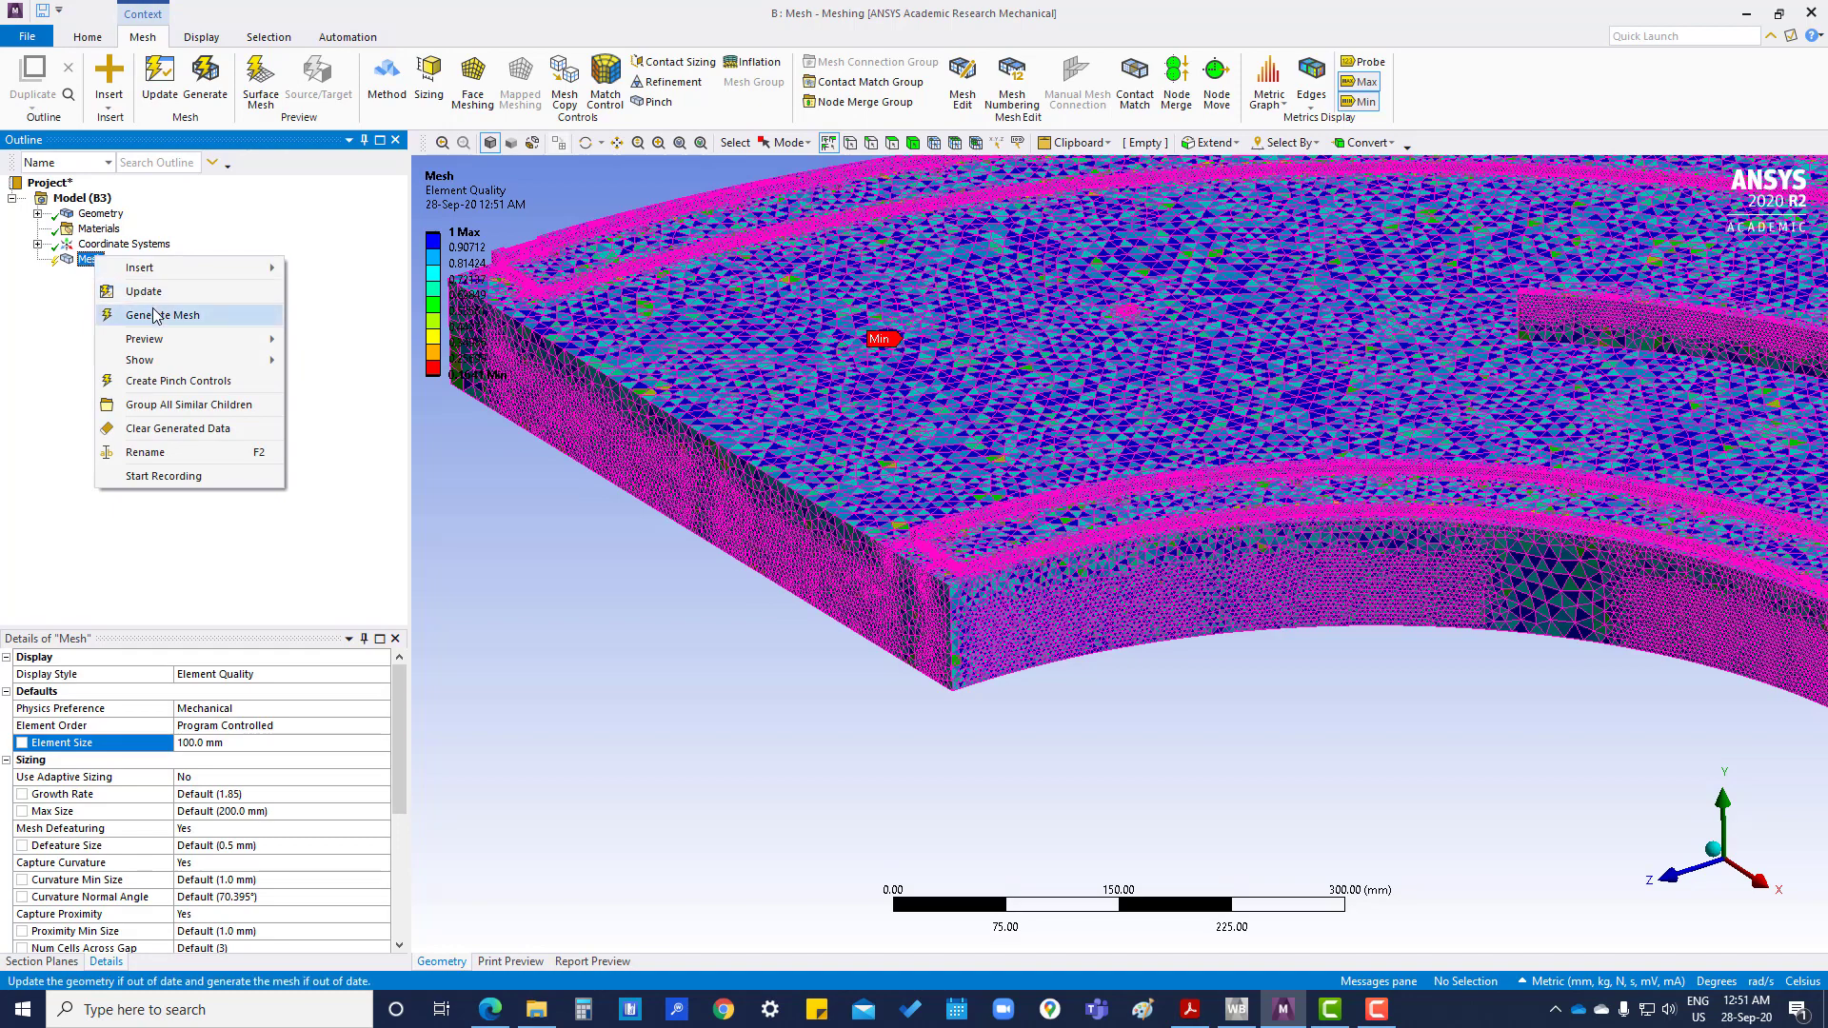
pyautogui.click(144, 316)
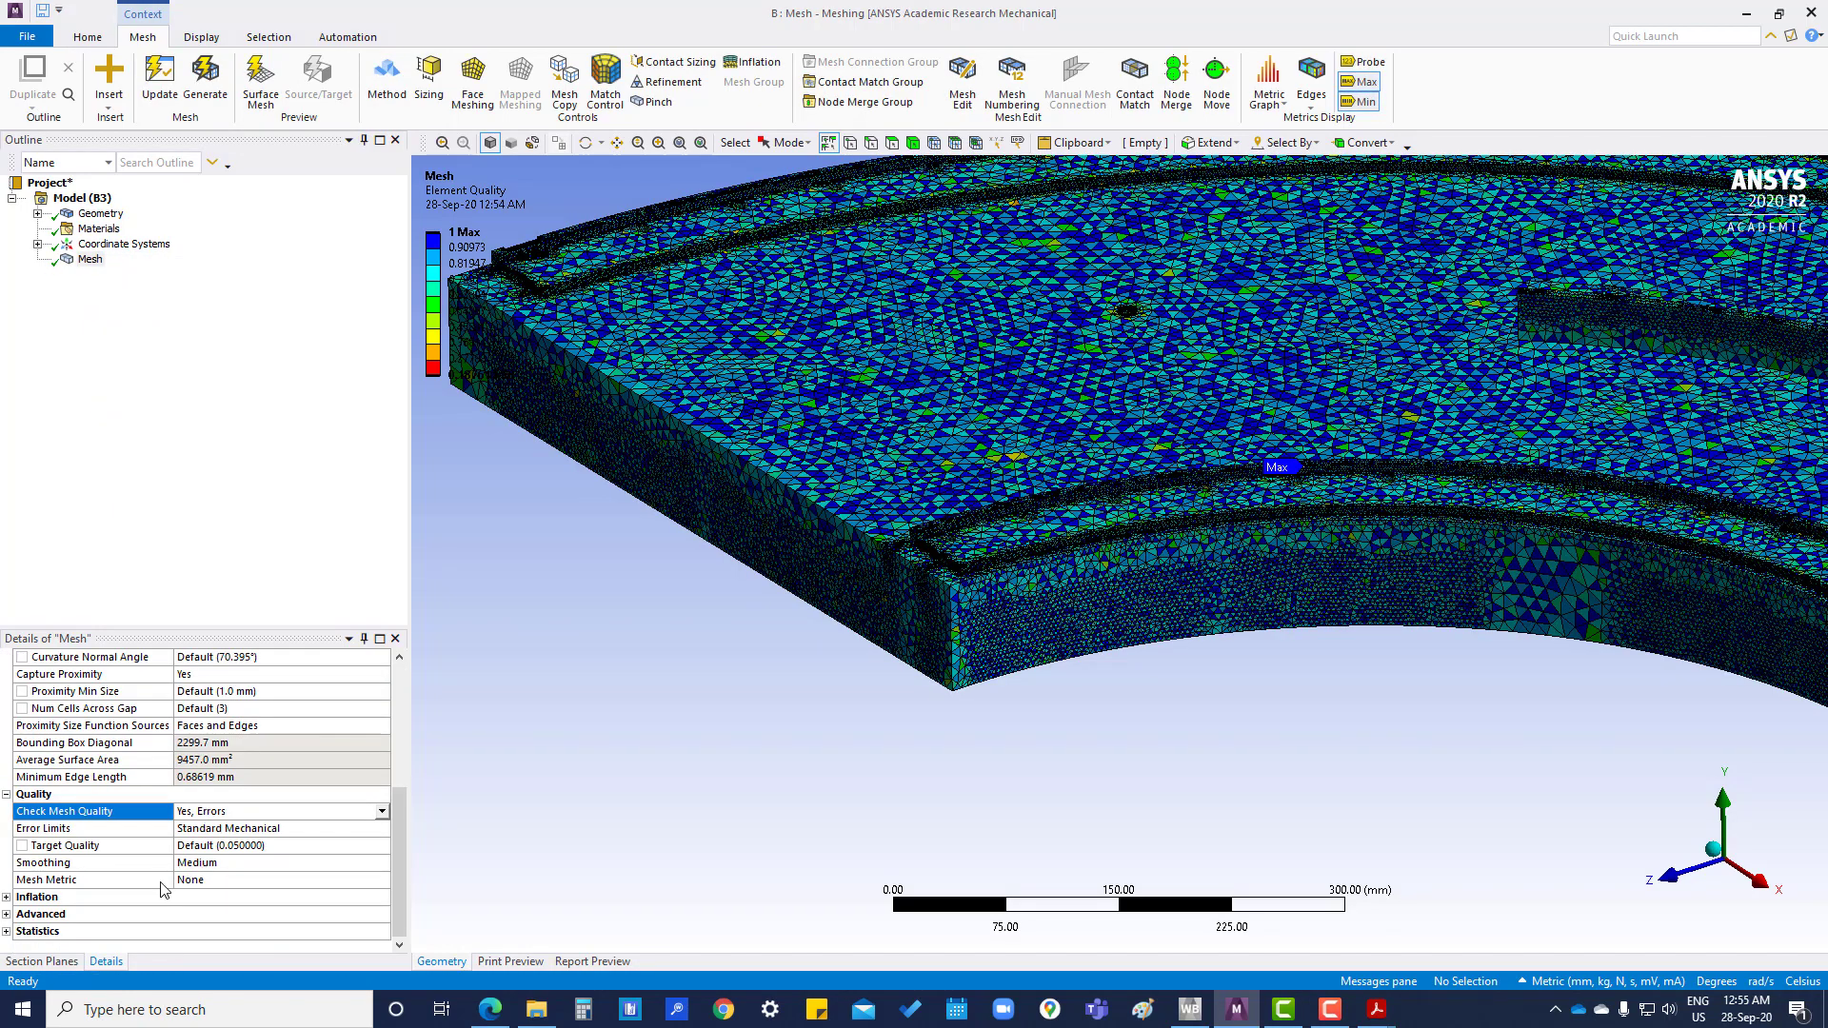
# - Set the Mesh Metric to Element Quality and bring its statistics into view
pyautogui.click(238, 878)
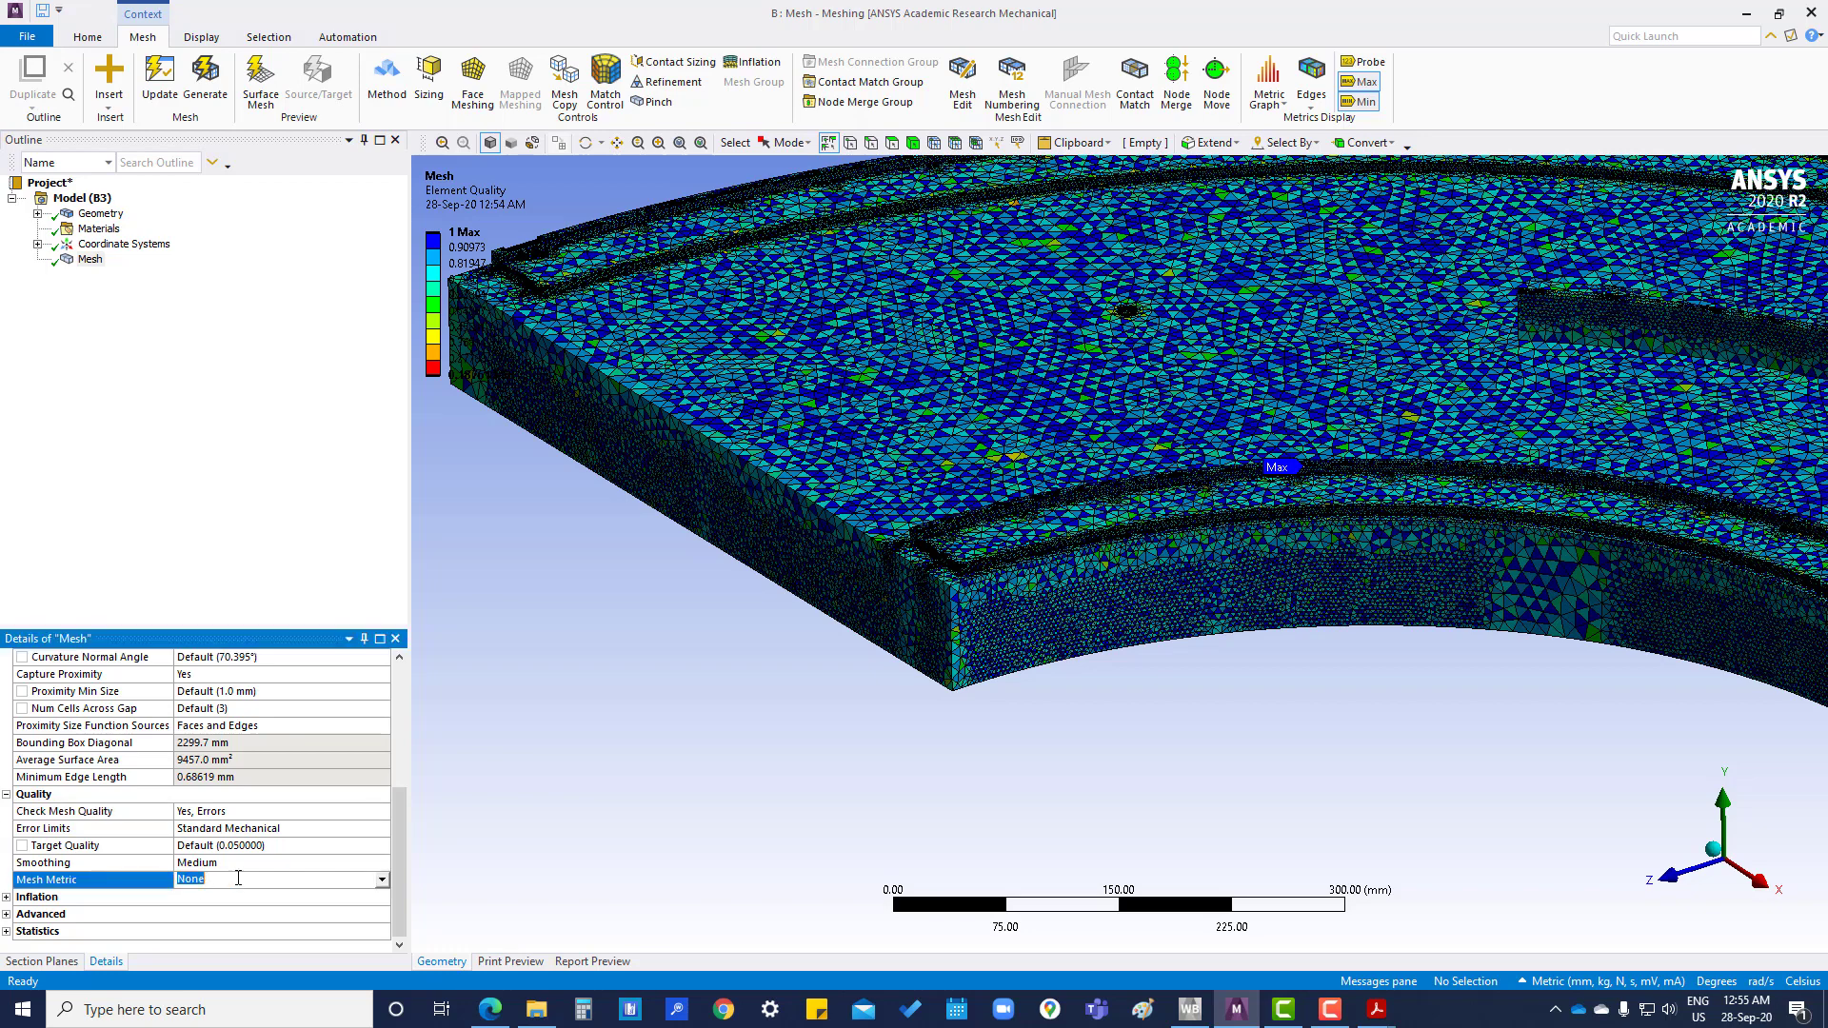
pyautogui.click(381, 881)
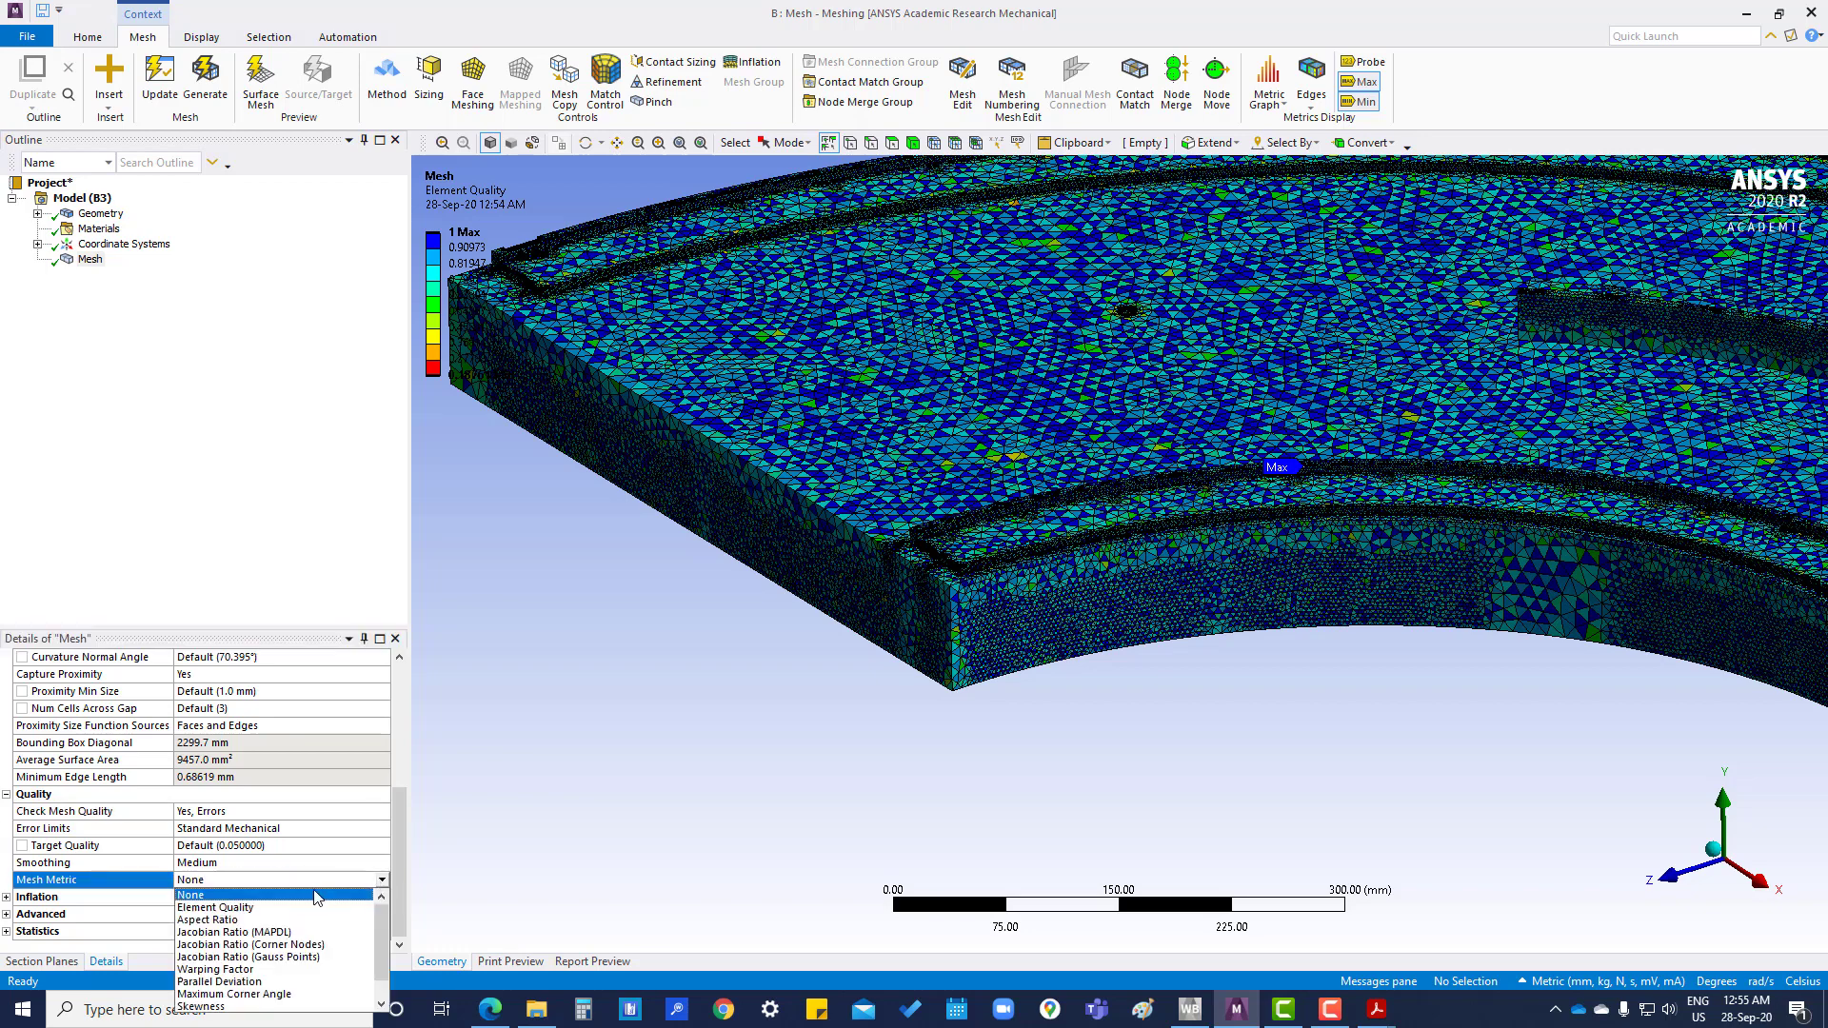
pyautogui.click(251, 909)
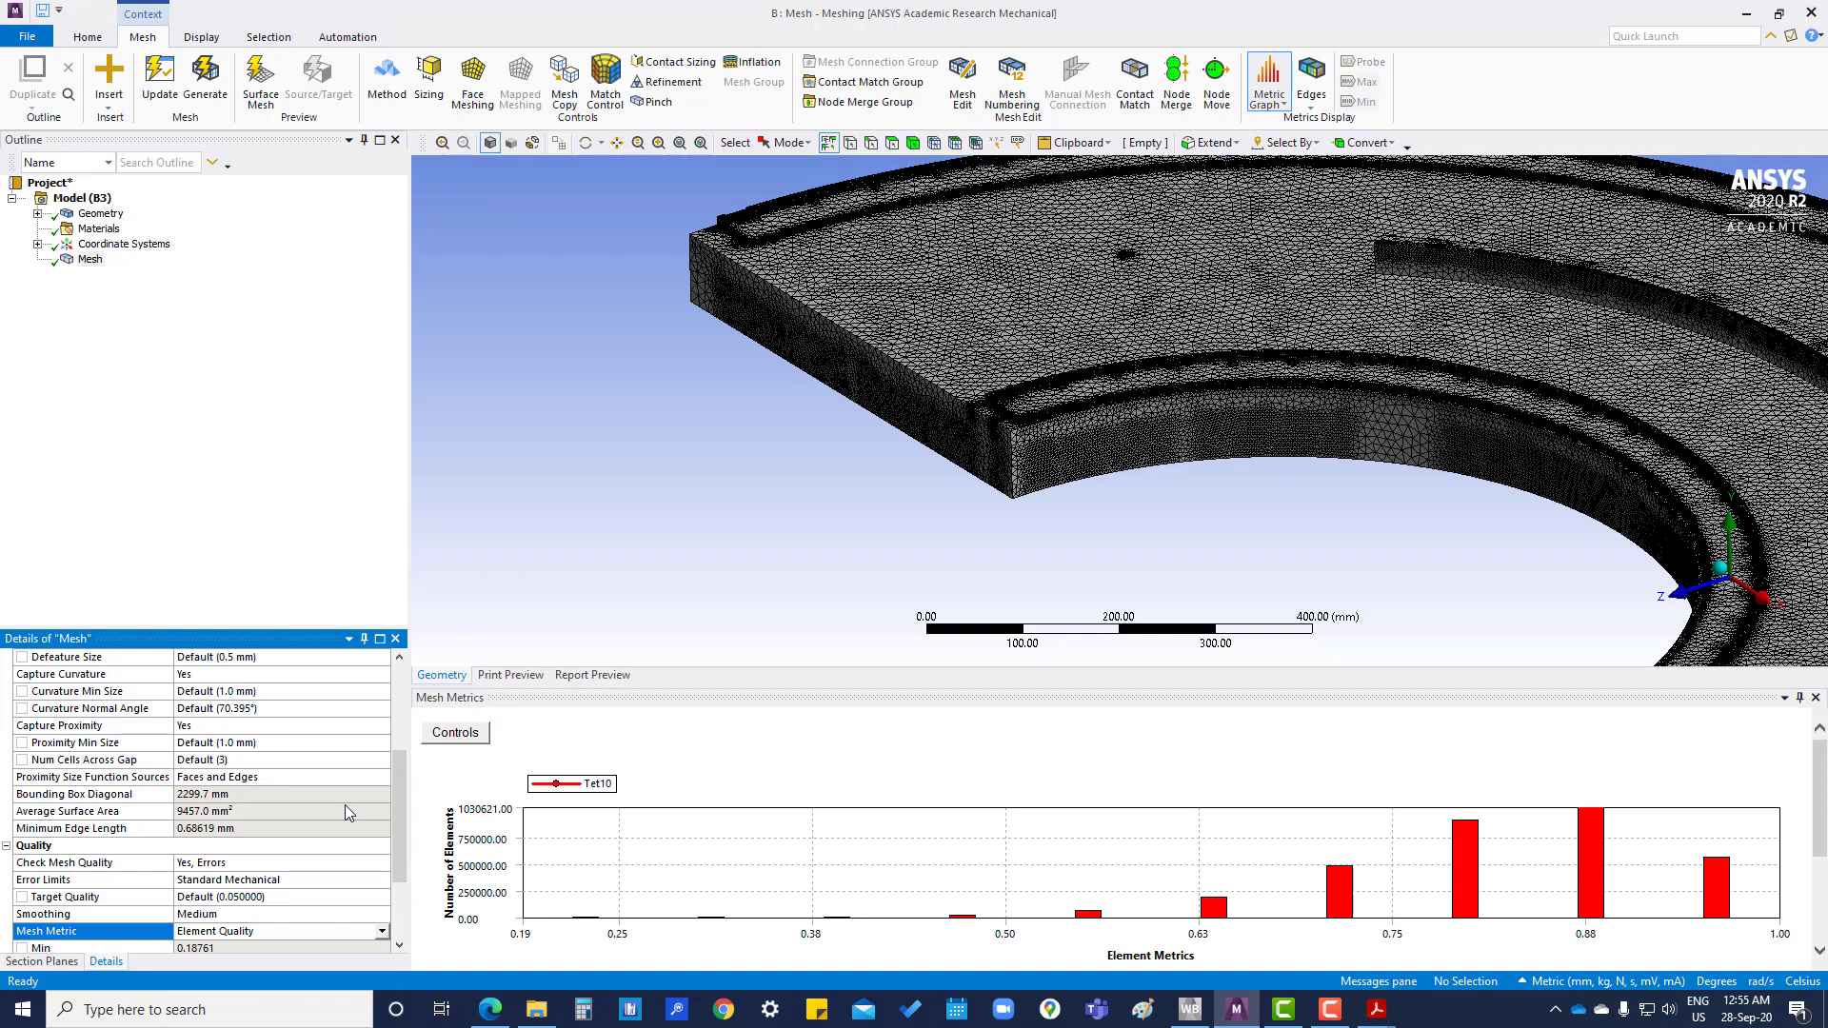
pyautogui.scroll(-3, 346, 809)
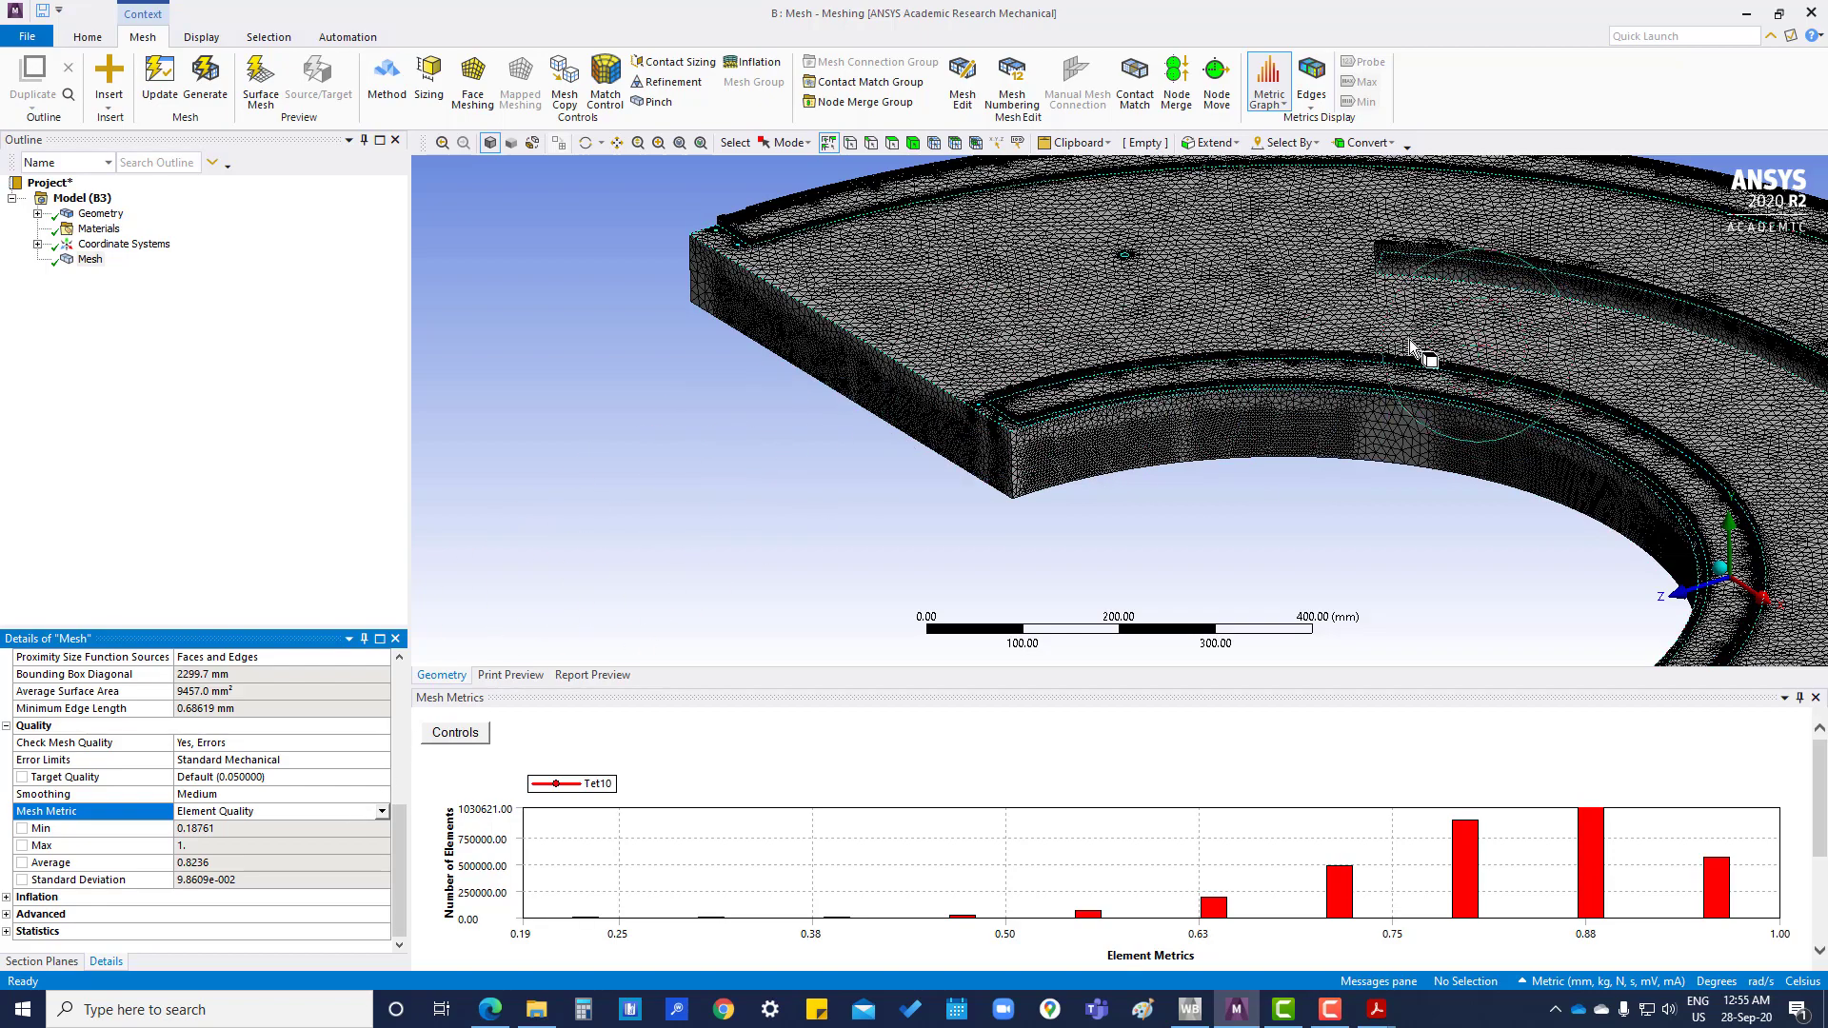
# - Examine the regenerated mesh on the part's flat face, grooves and ribbed underside
pyautogui.scroll(2, 1328, 329)
pyautogui.moveTo(1314, 328); pyautogui.dragTo(1228, 419, button='middle')
pyautogui.scroll(-4, 1228, 421)
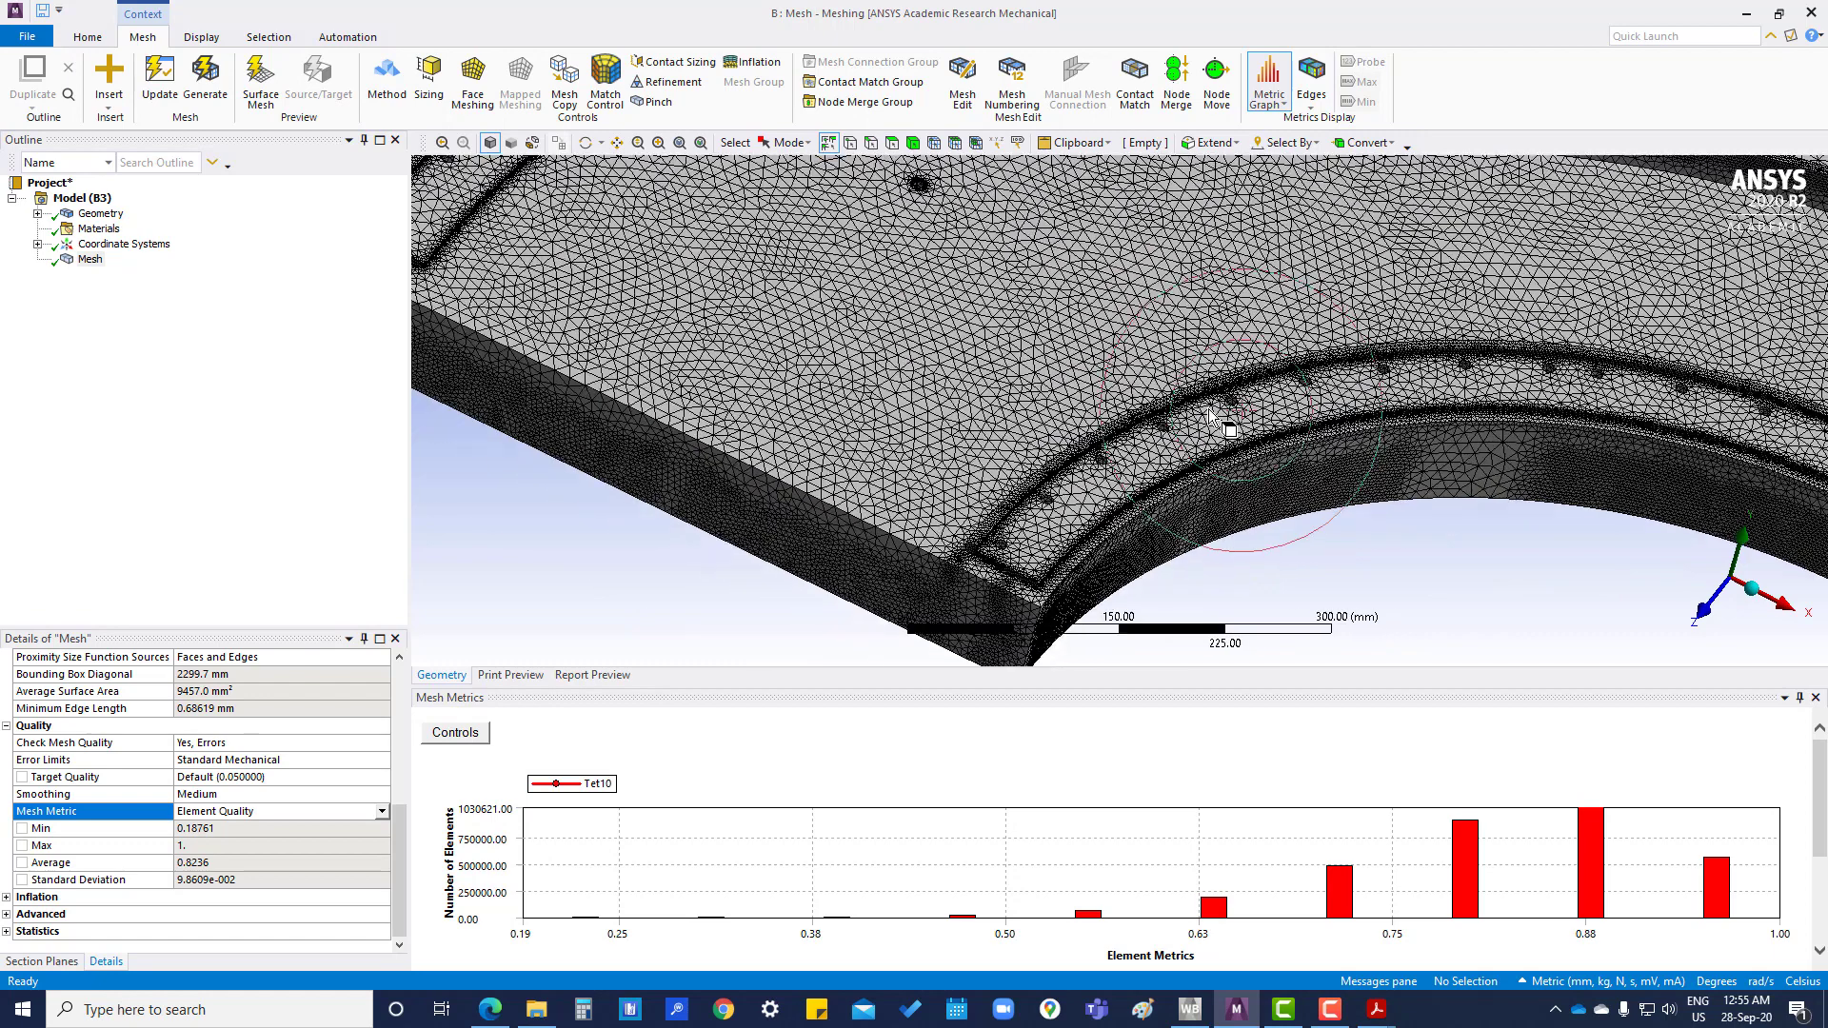
pyautogui.click(89, 259)
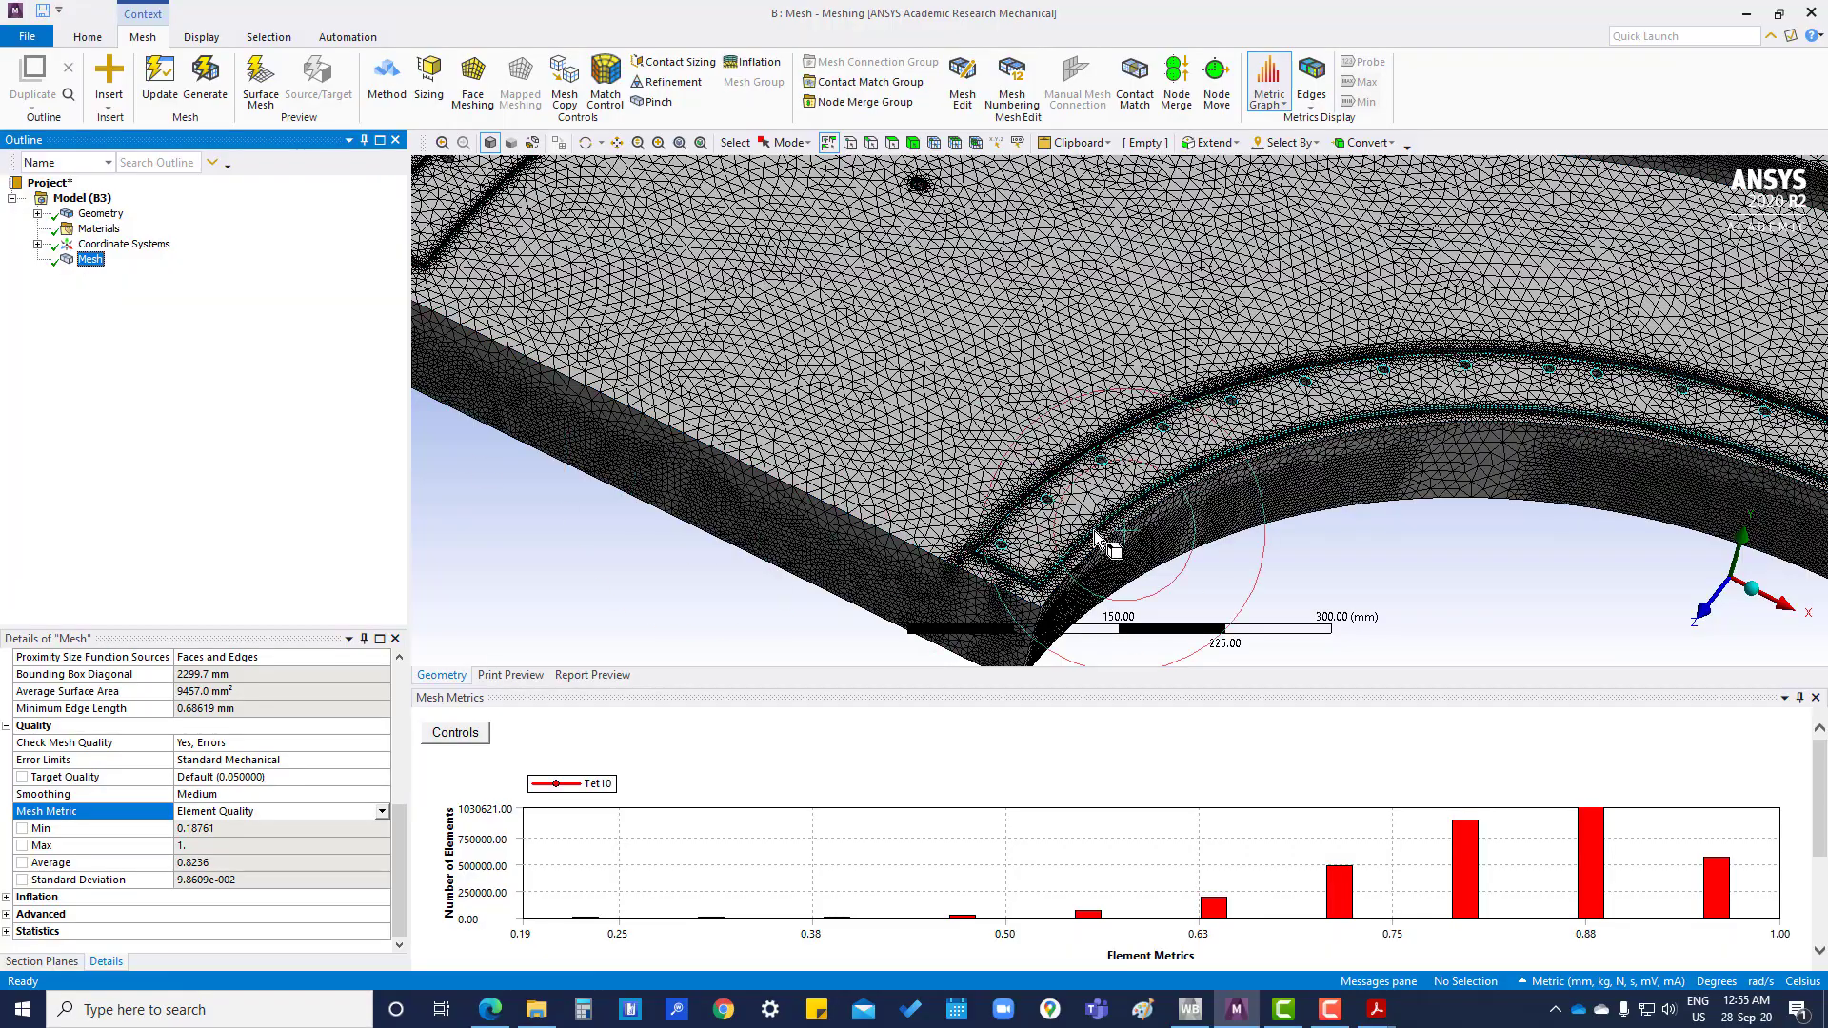
pyautogui.scroll(4, 1093, 529)
pyautogui.scroll(-8, 1093, 529)
pyautogui.scroll(-2, 1094, 530)
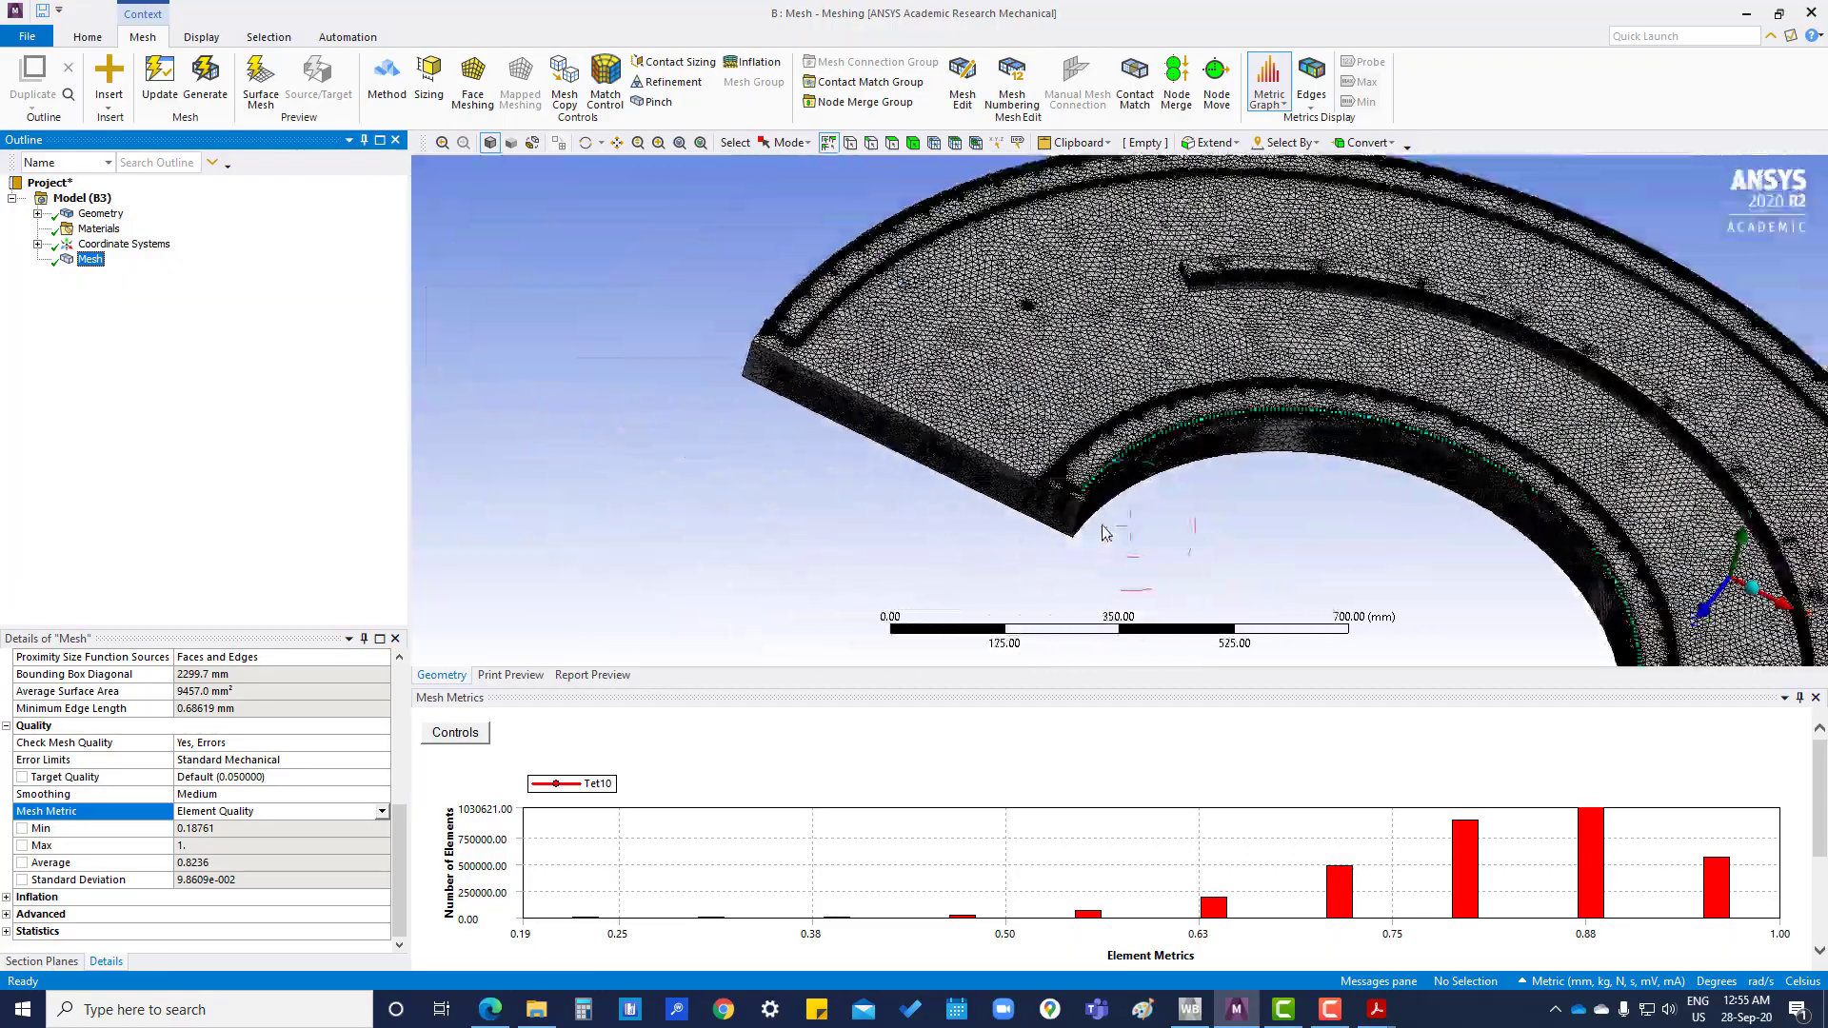
pyautogui.moveTo(1109, 522); pyautogui.dragTo(1171, 342, button='middle')
pyautogui.scroll(-2, 1057, 497)
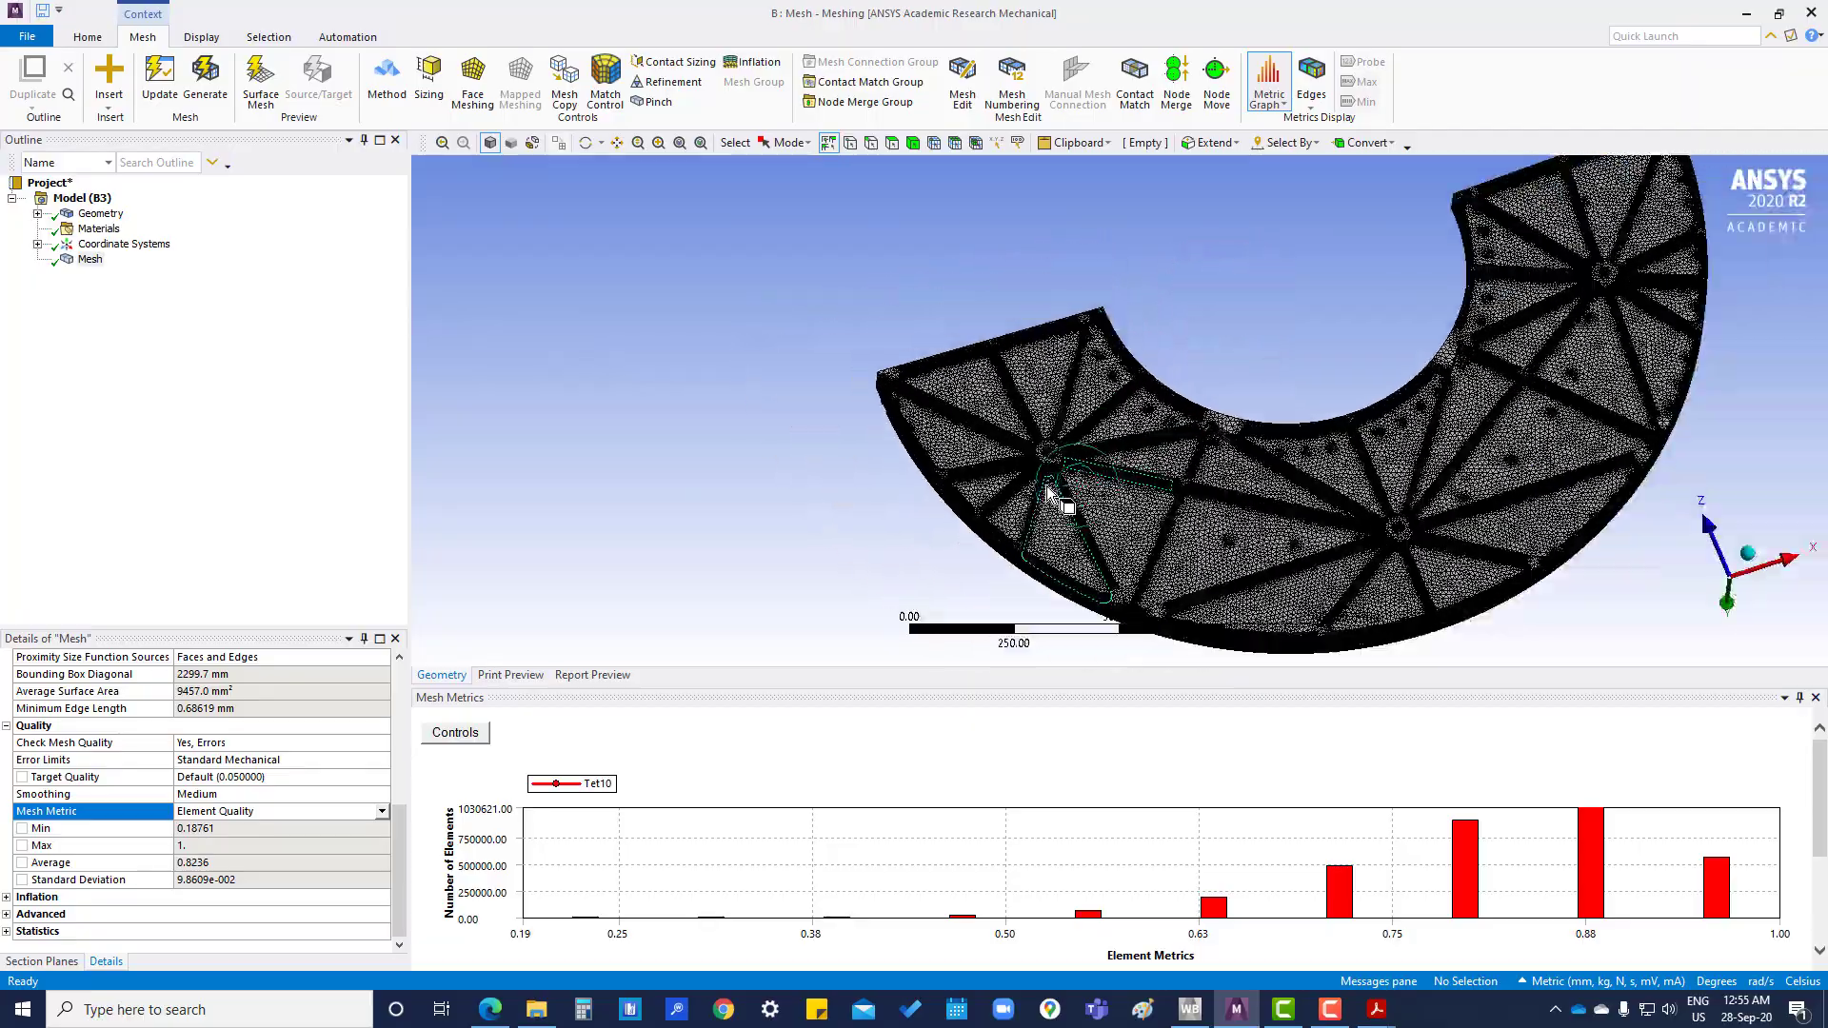
pyautogui.scroll(6, 1057, 497)
pyautogui.scroll(-5, 1054, 494)
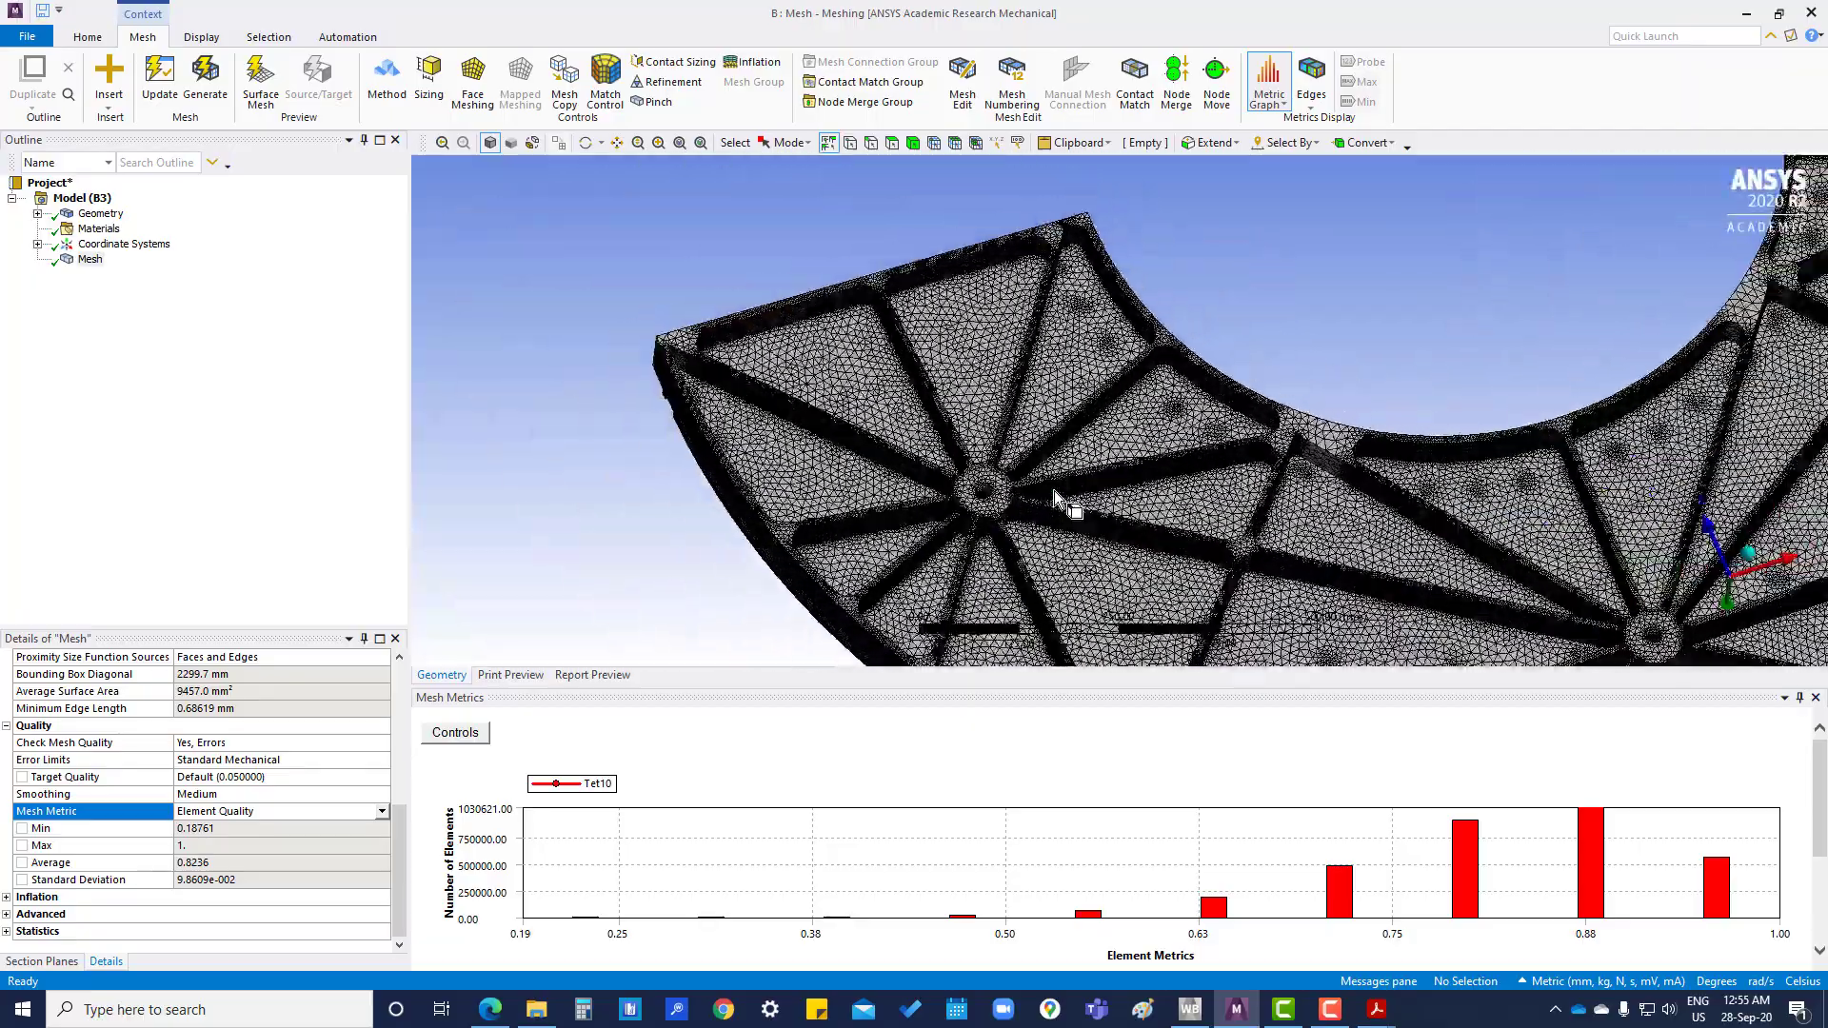
# - Set the Mesh Metric to None and display the mesh coloured by Element Quality with minimum and maximum markers
pyautogui.click(335, 807)
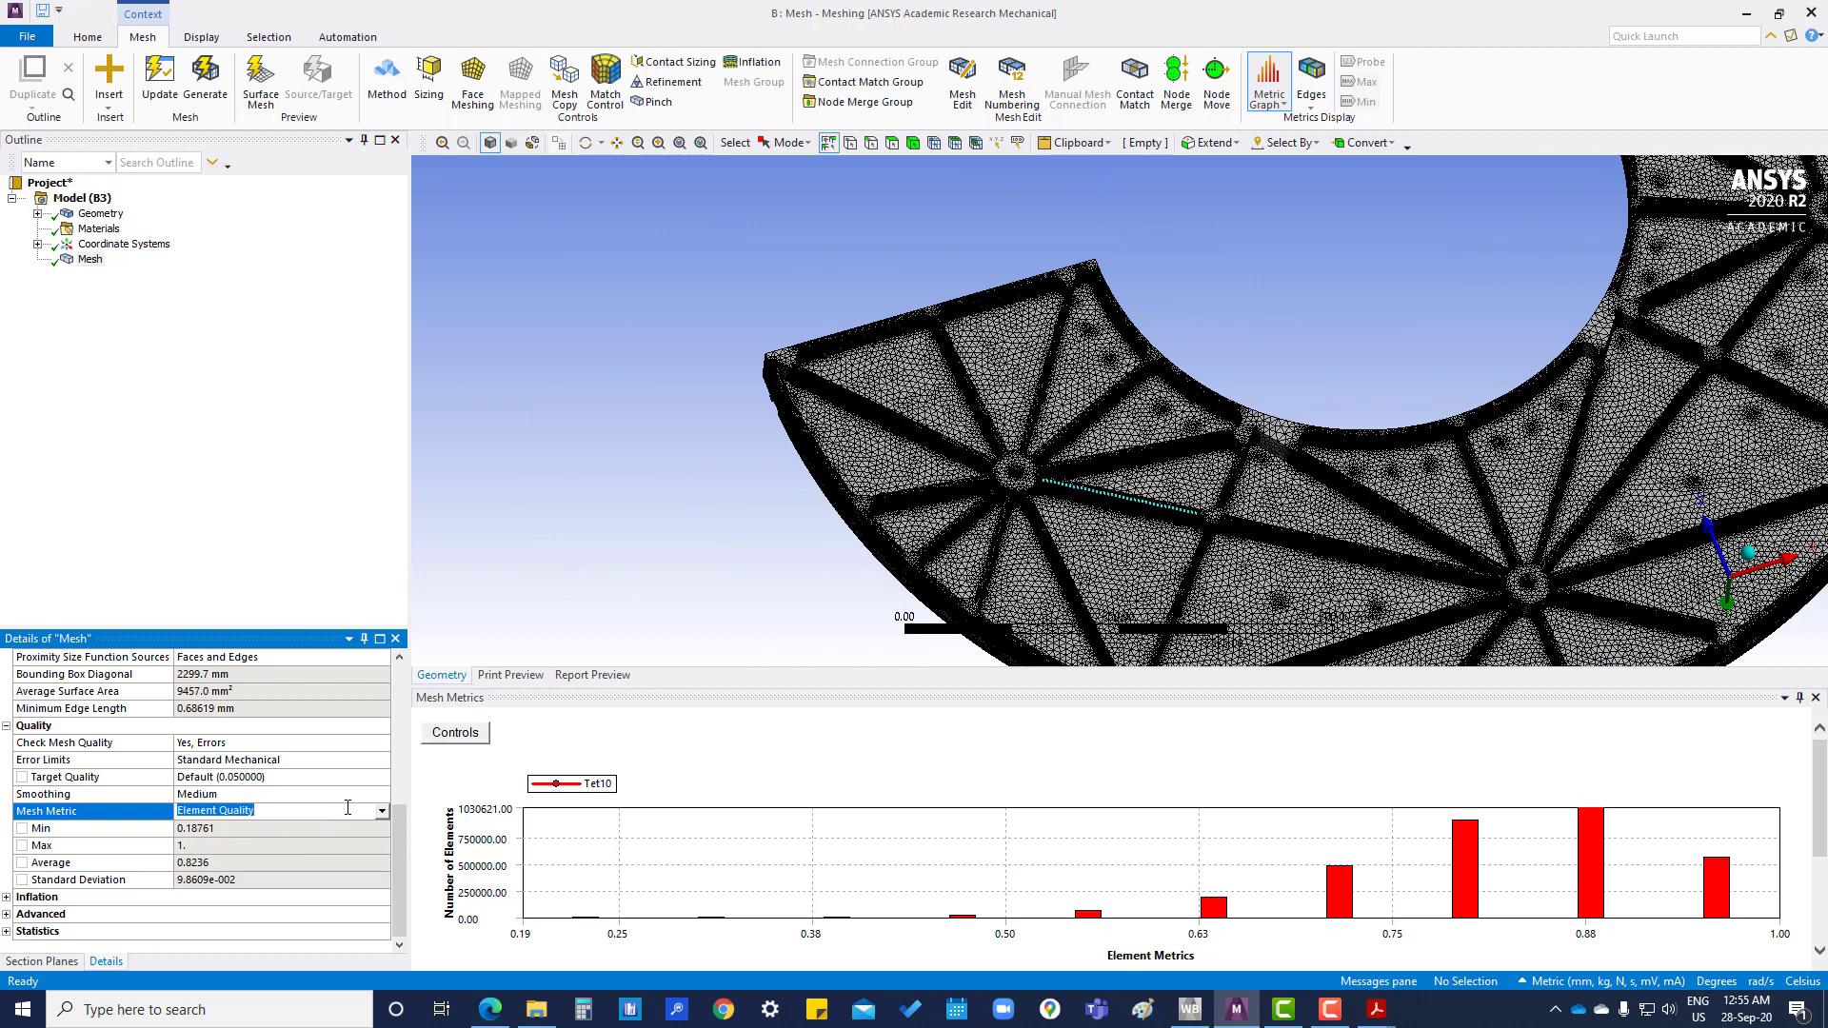
pyautogui.click(382, 811)
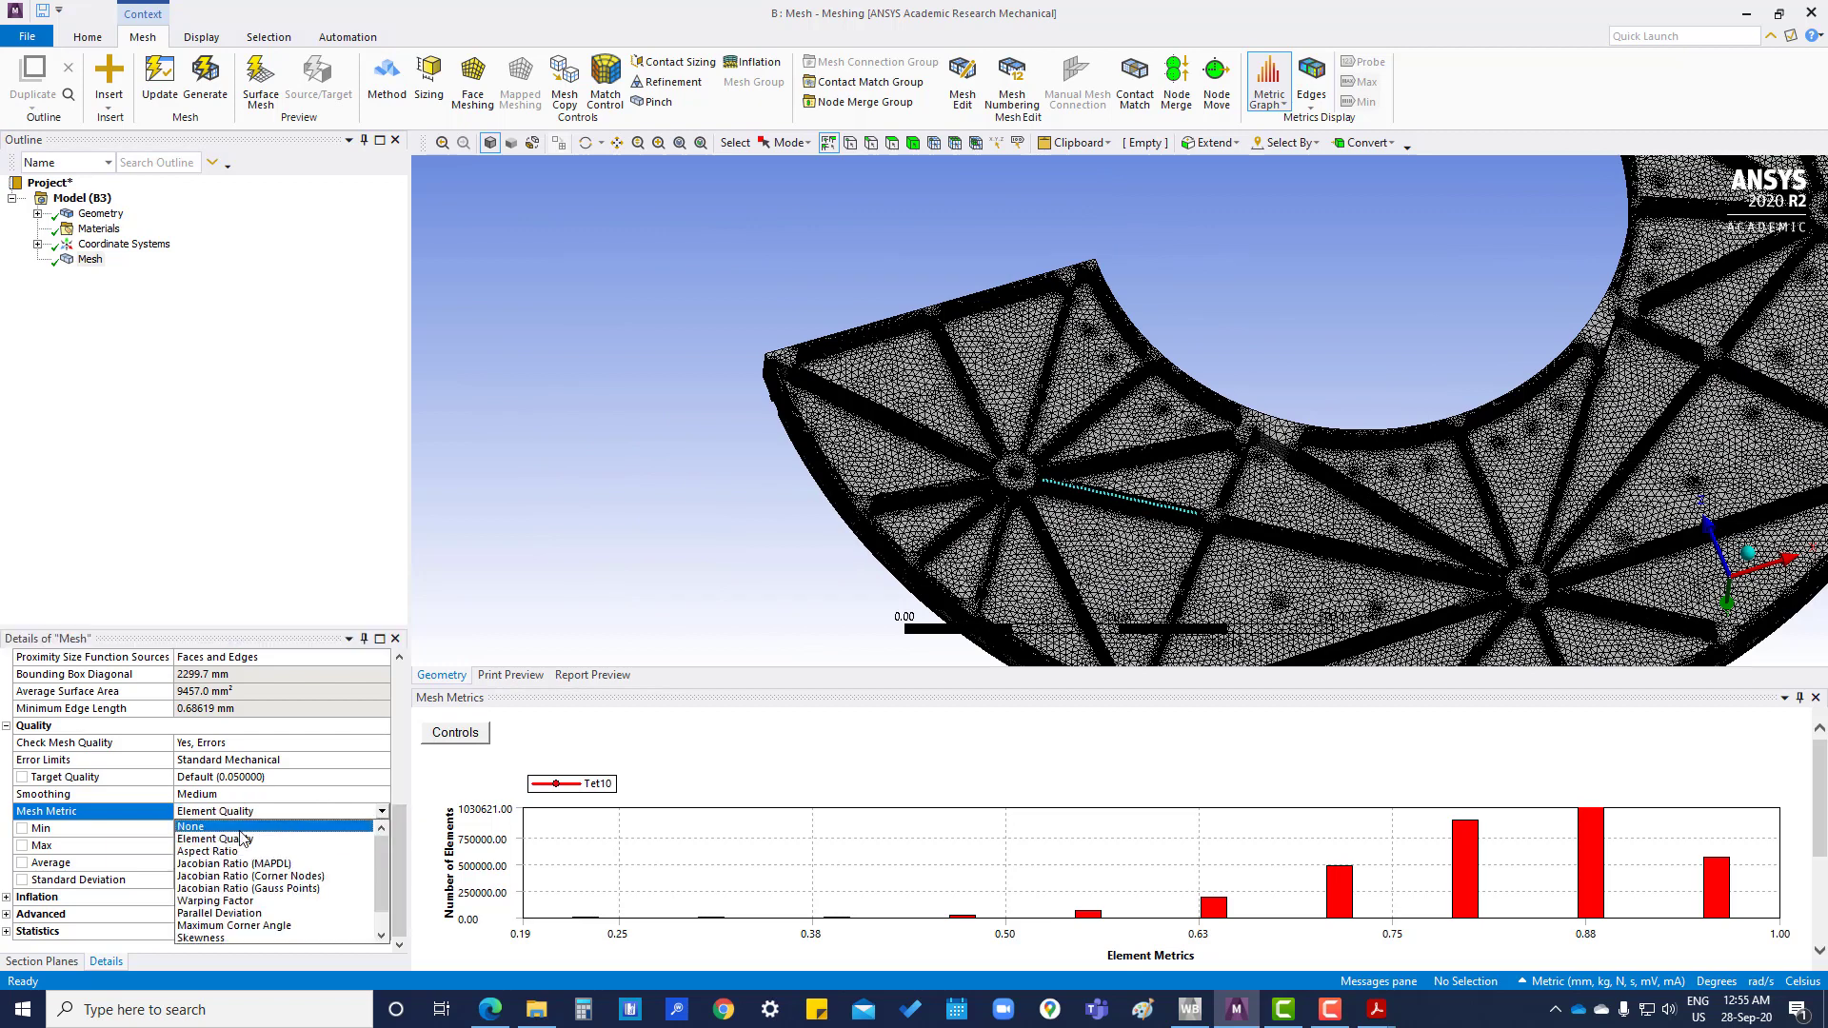
pyautogui.click(246, 837)
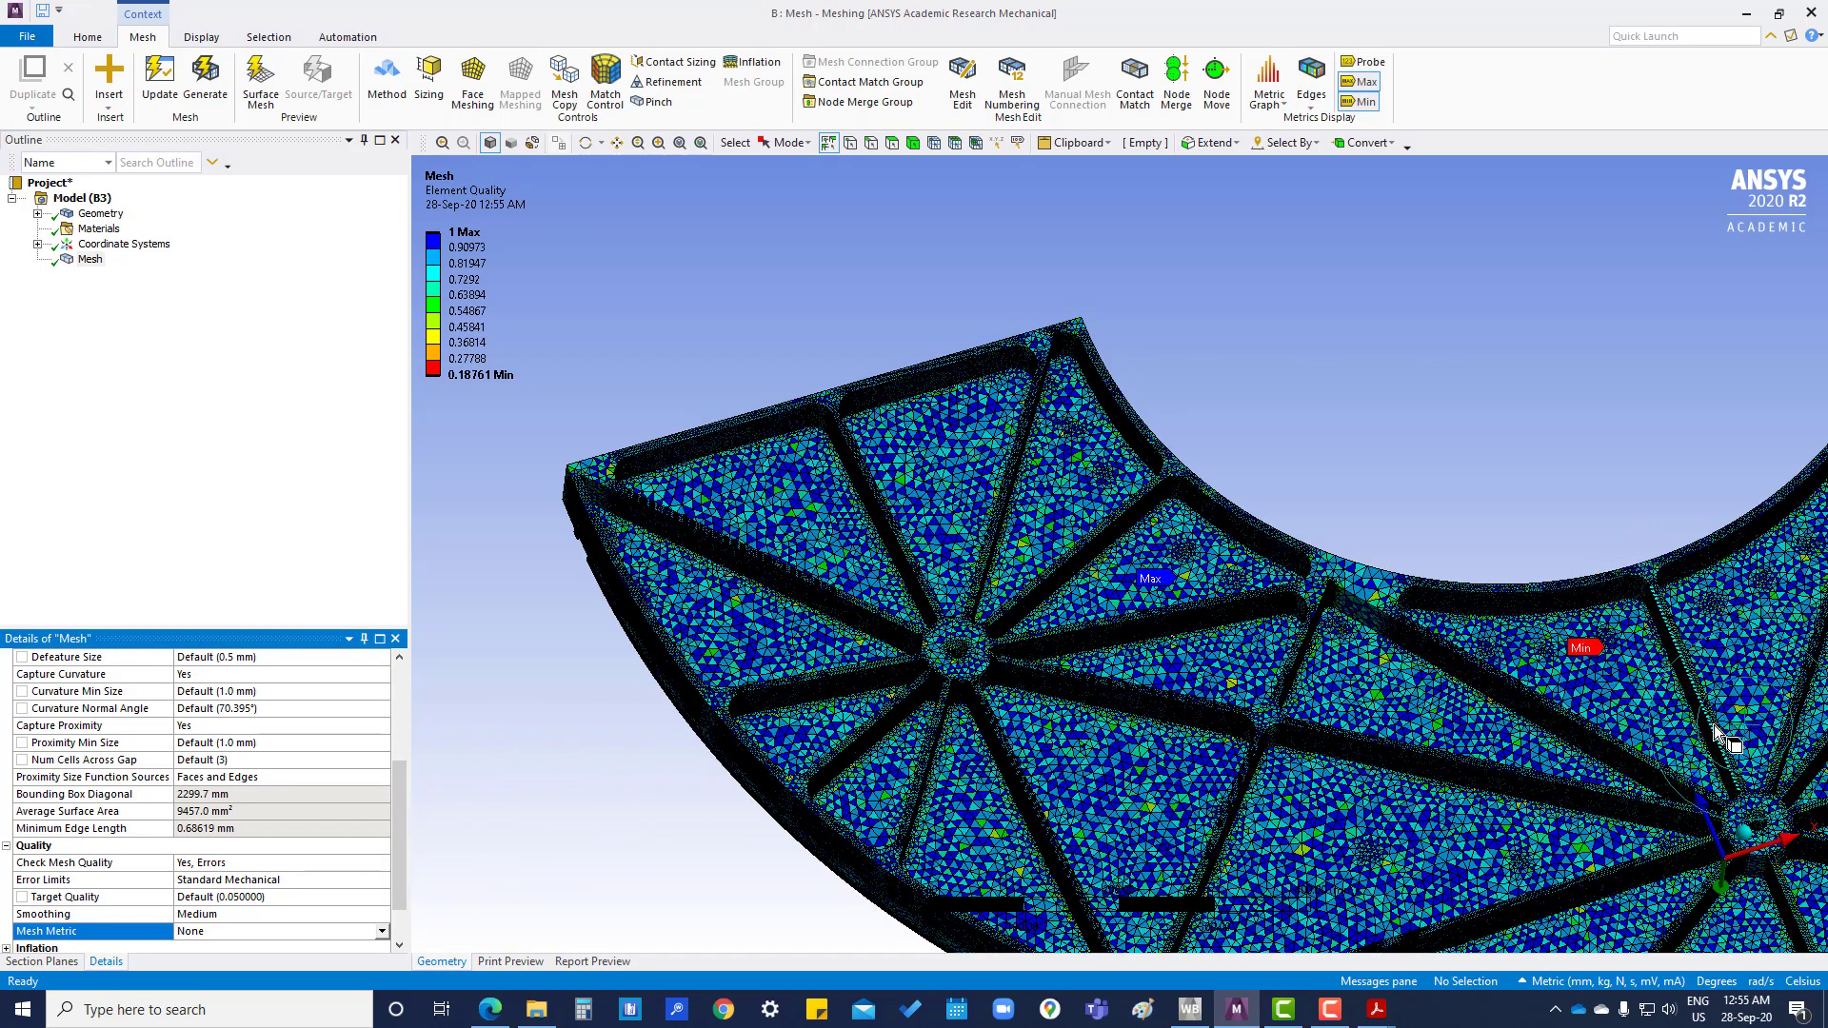
# - Locate the minimum-quality marker on the part's top face near the inner arc
pyautogui.keyDown('ctrl'); pyautogui.moveTo(1697, 721); pyautogui.dragTo(1190, 720, button='middle'); pyautogui.keyUp('ctrl')
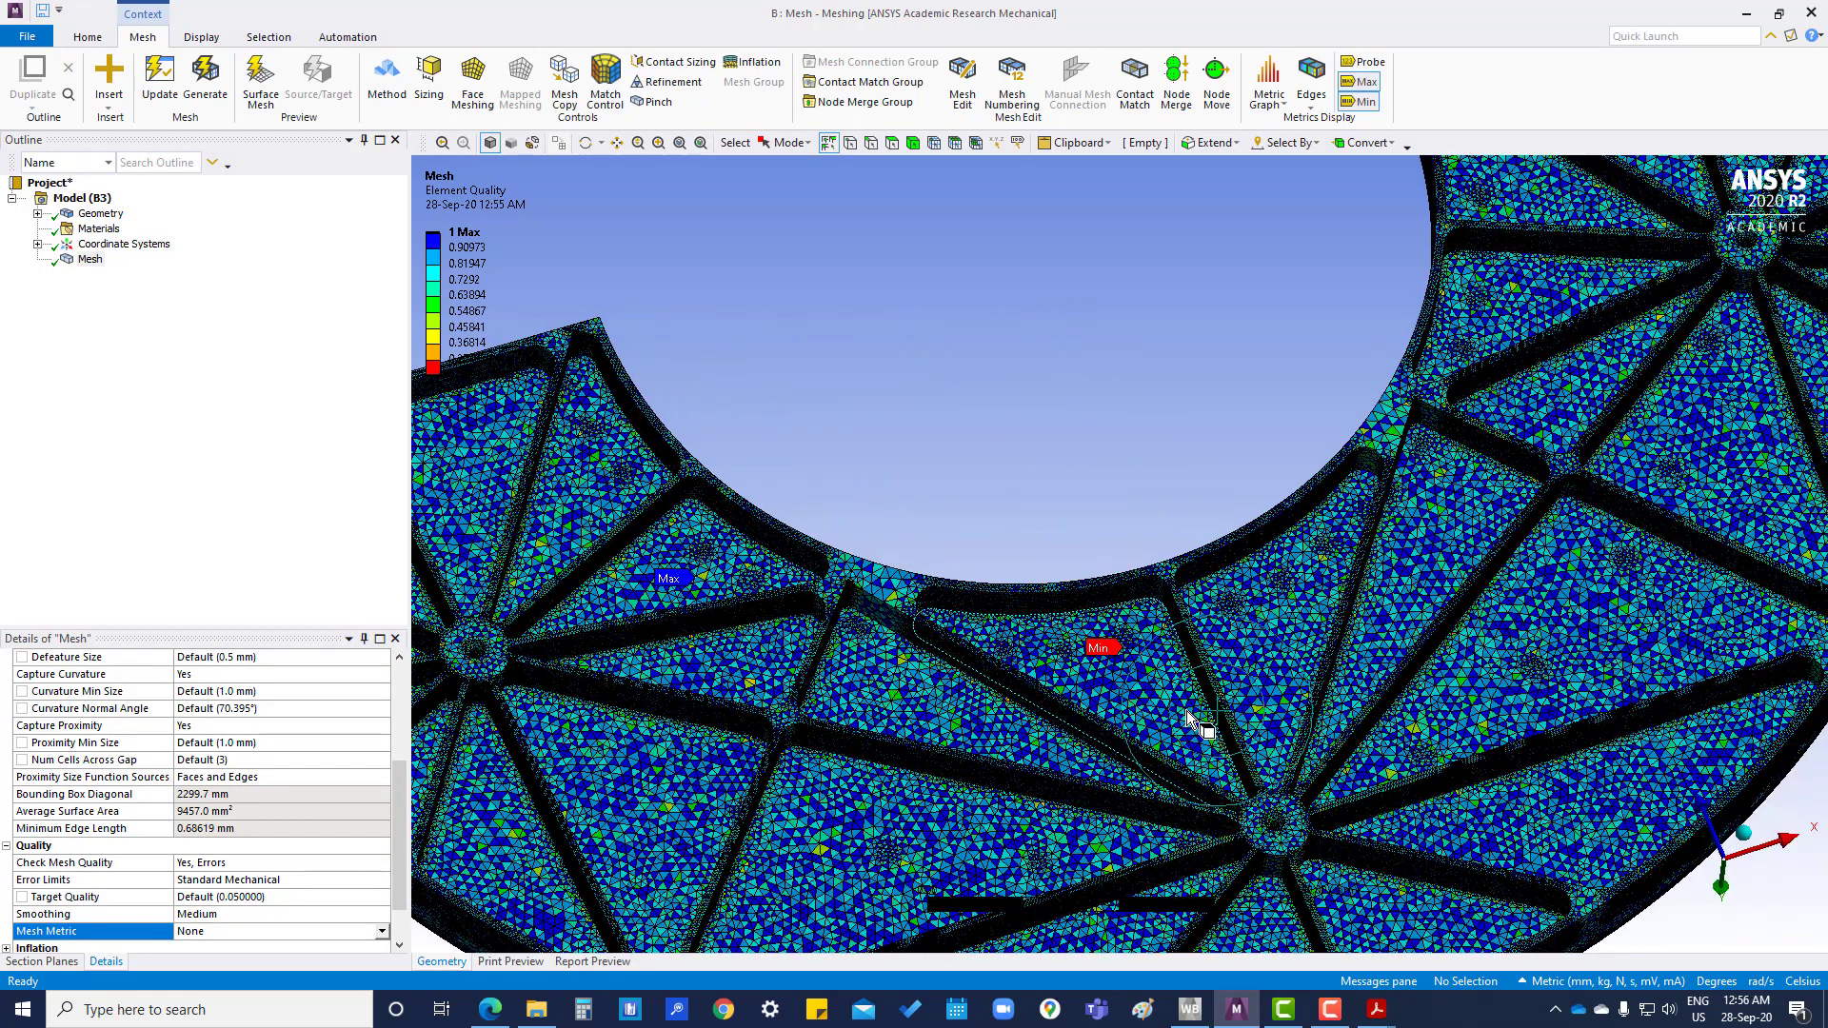
pyautogui.click(1720, 888)
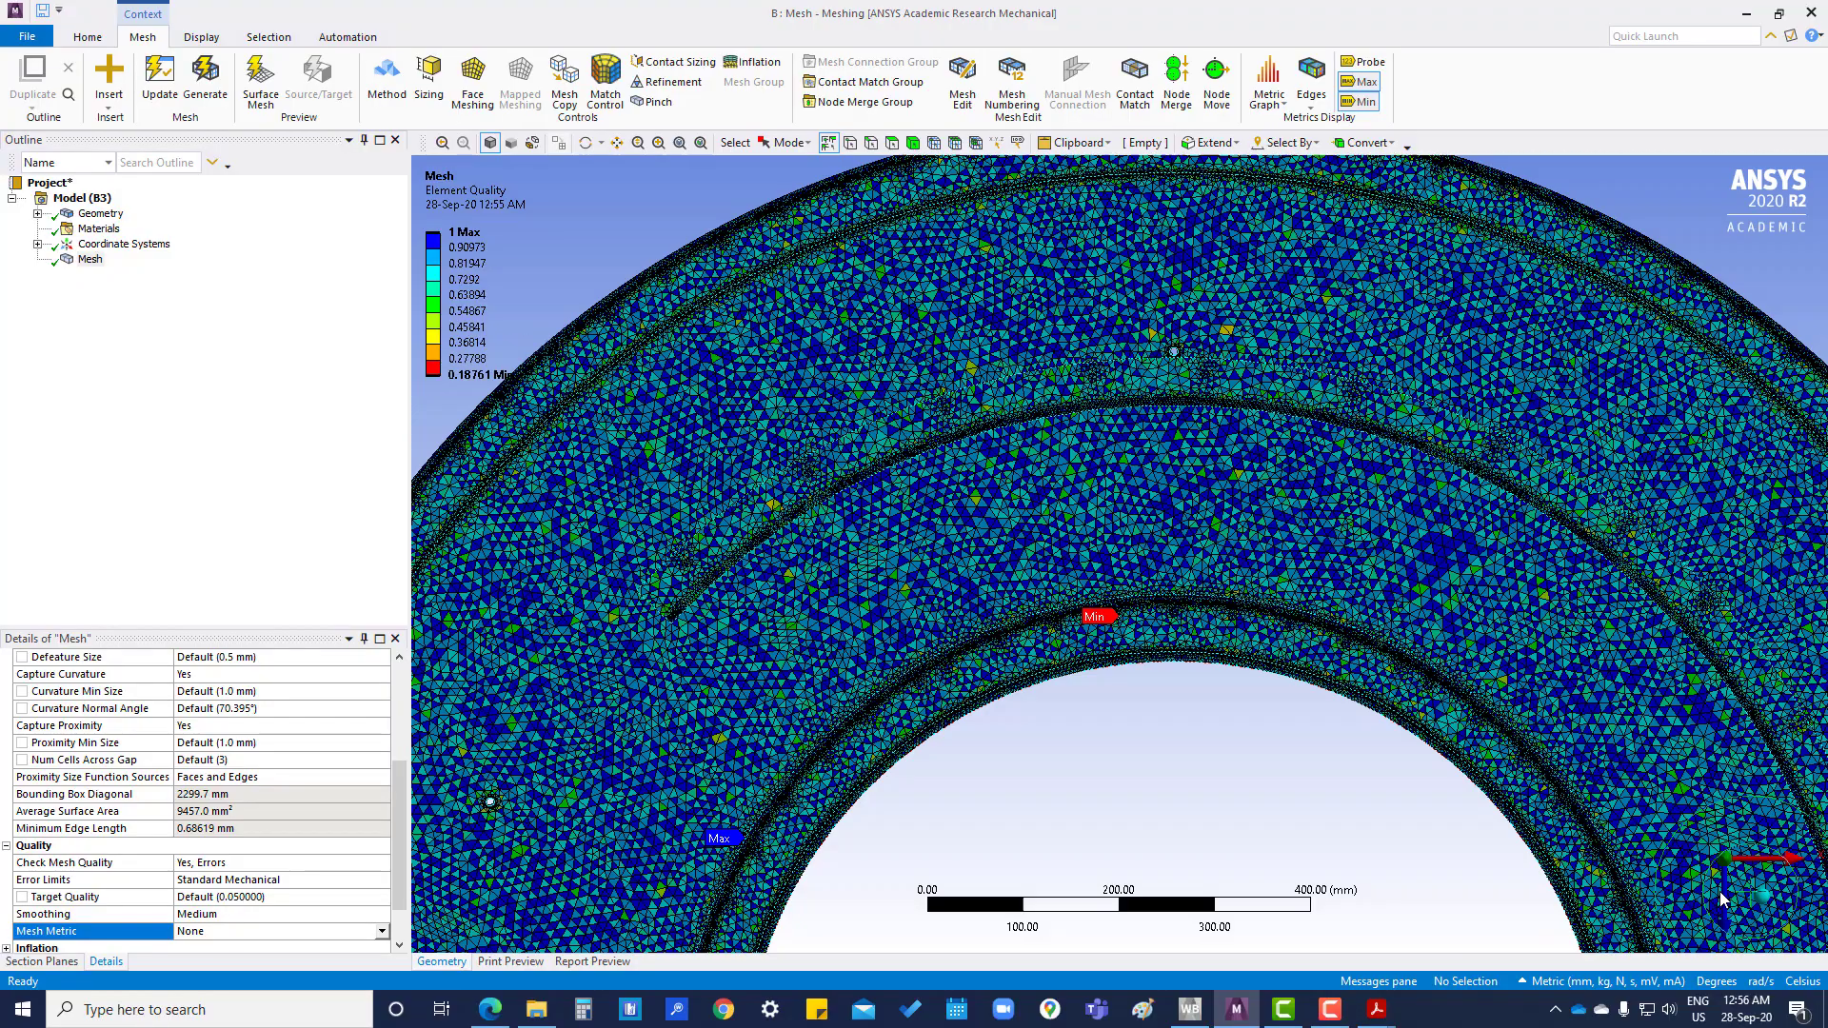
pyautogui.scroll(3, 1181, 788)
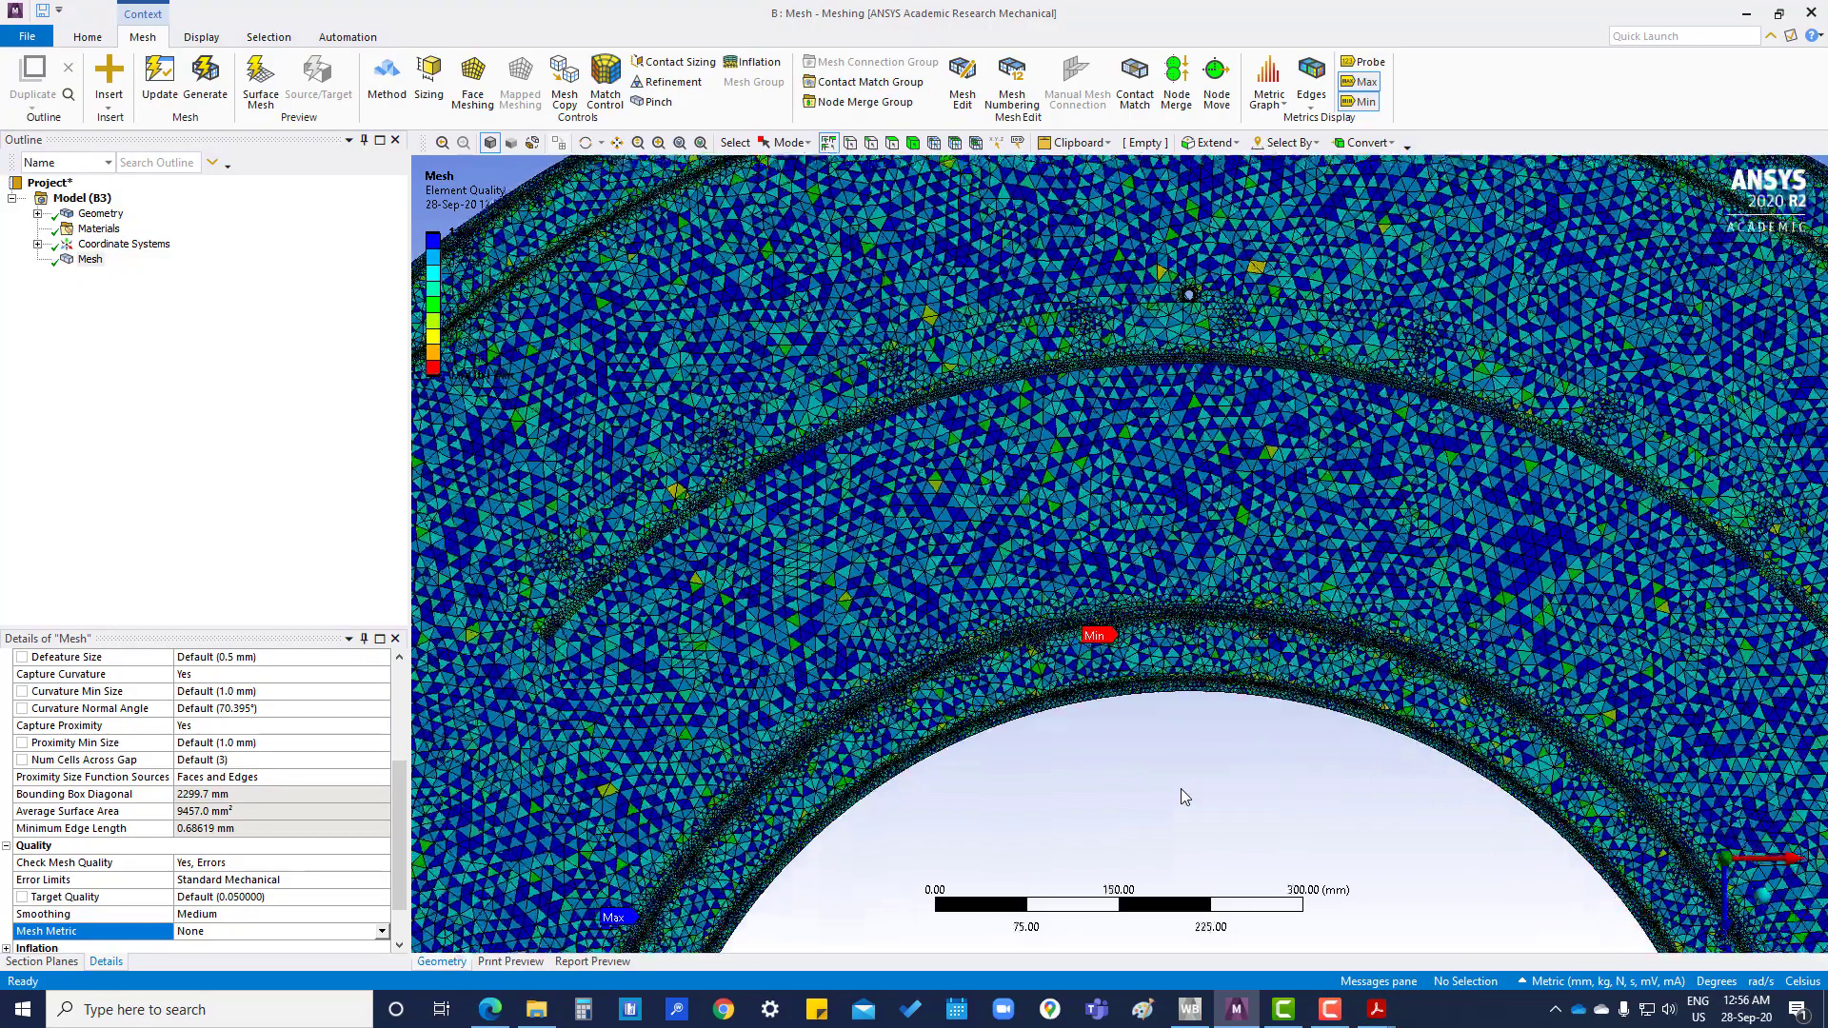
pyautogui.scroll(-3, 1181, 789)
pyautogui.scroll(-5, 1180, 789)
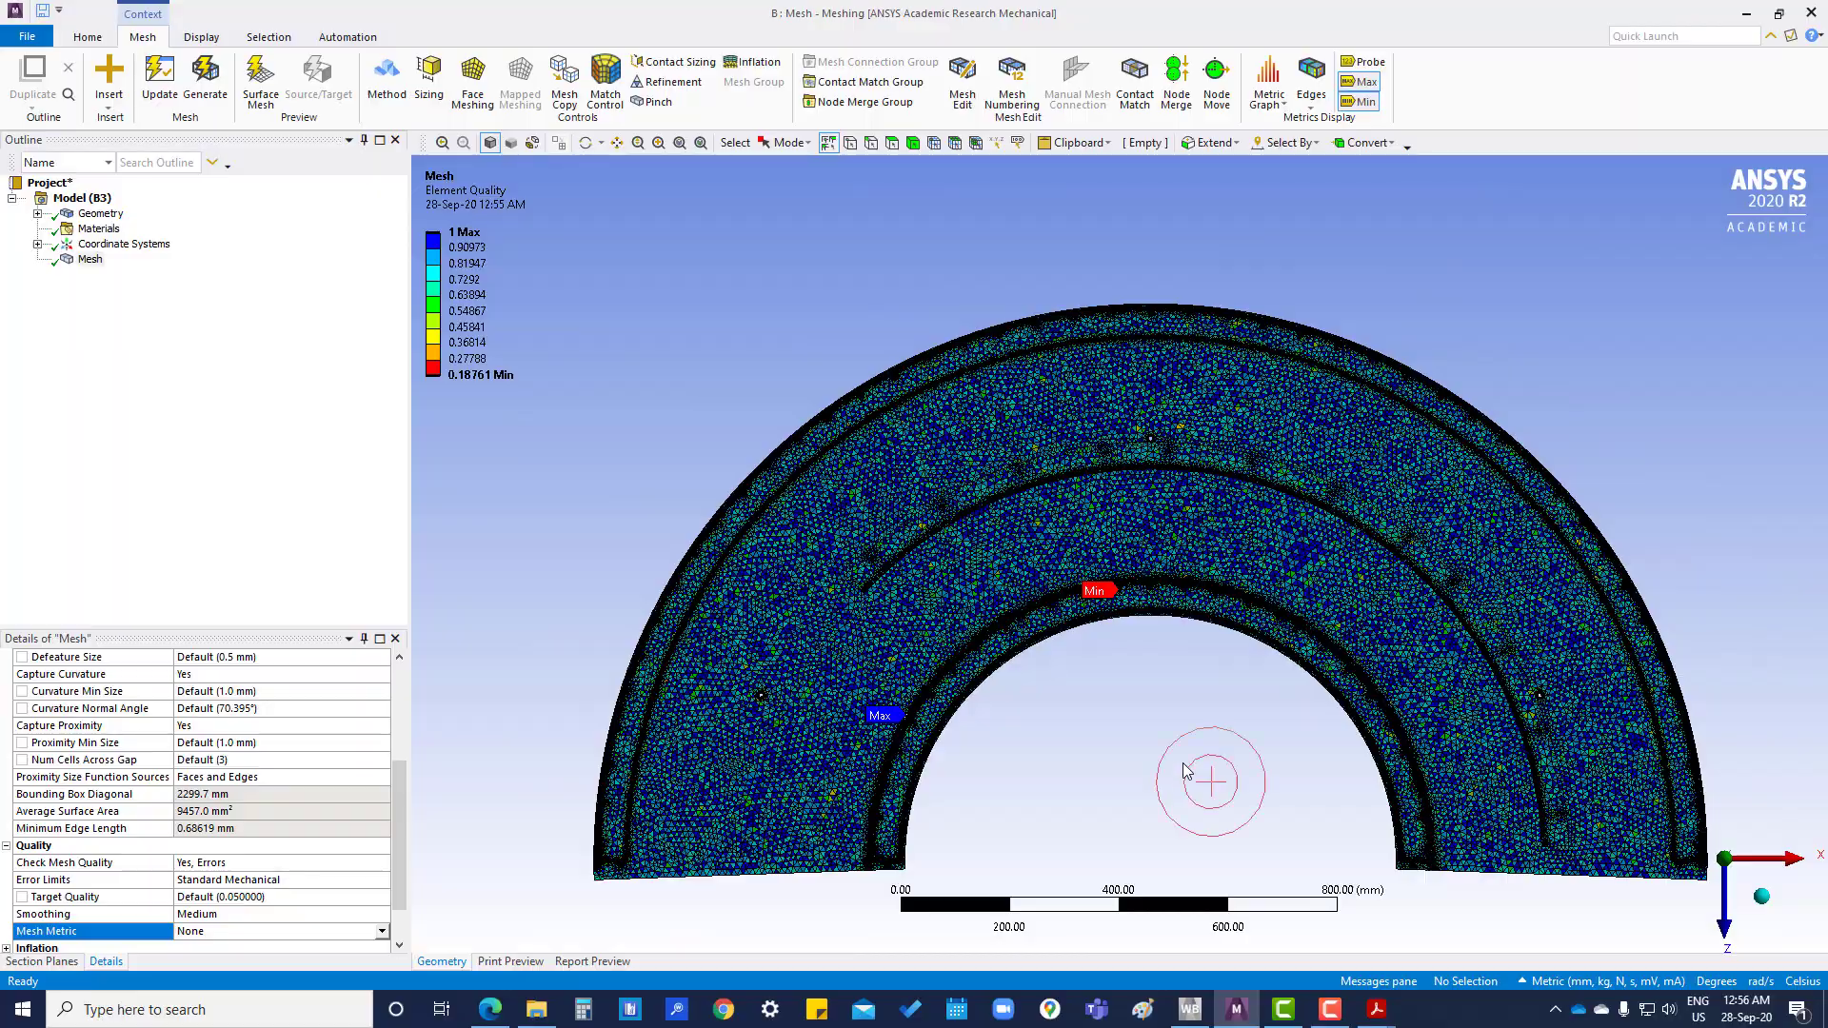
pyautogui.scroll(4, 1095, 628)
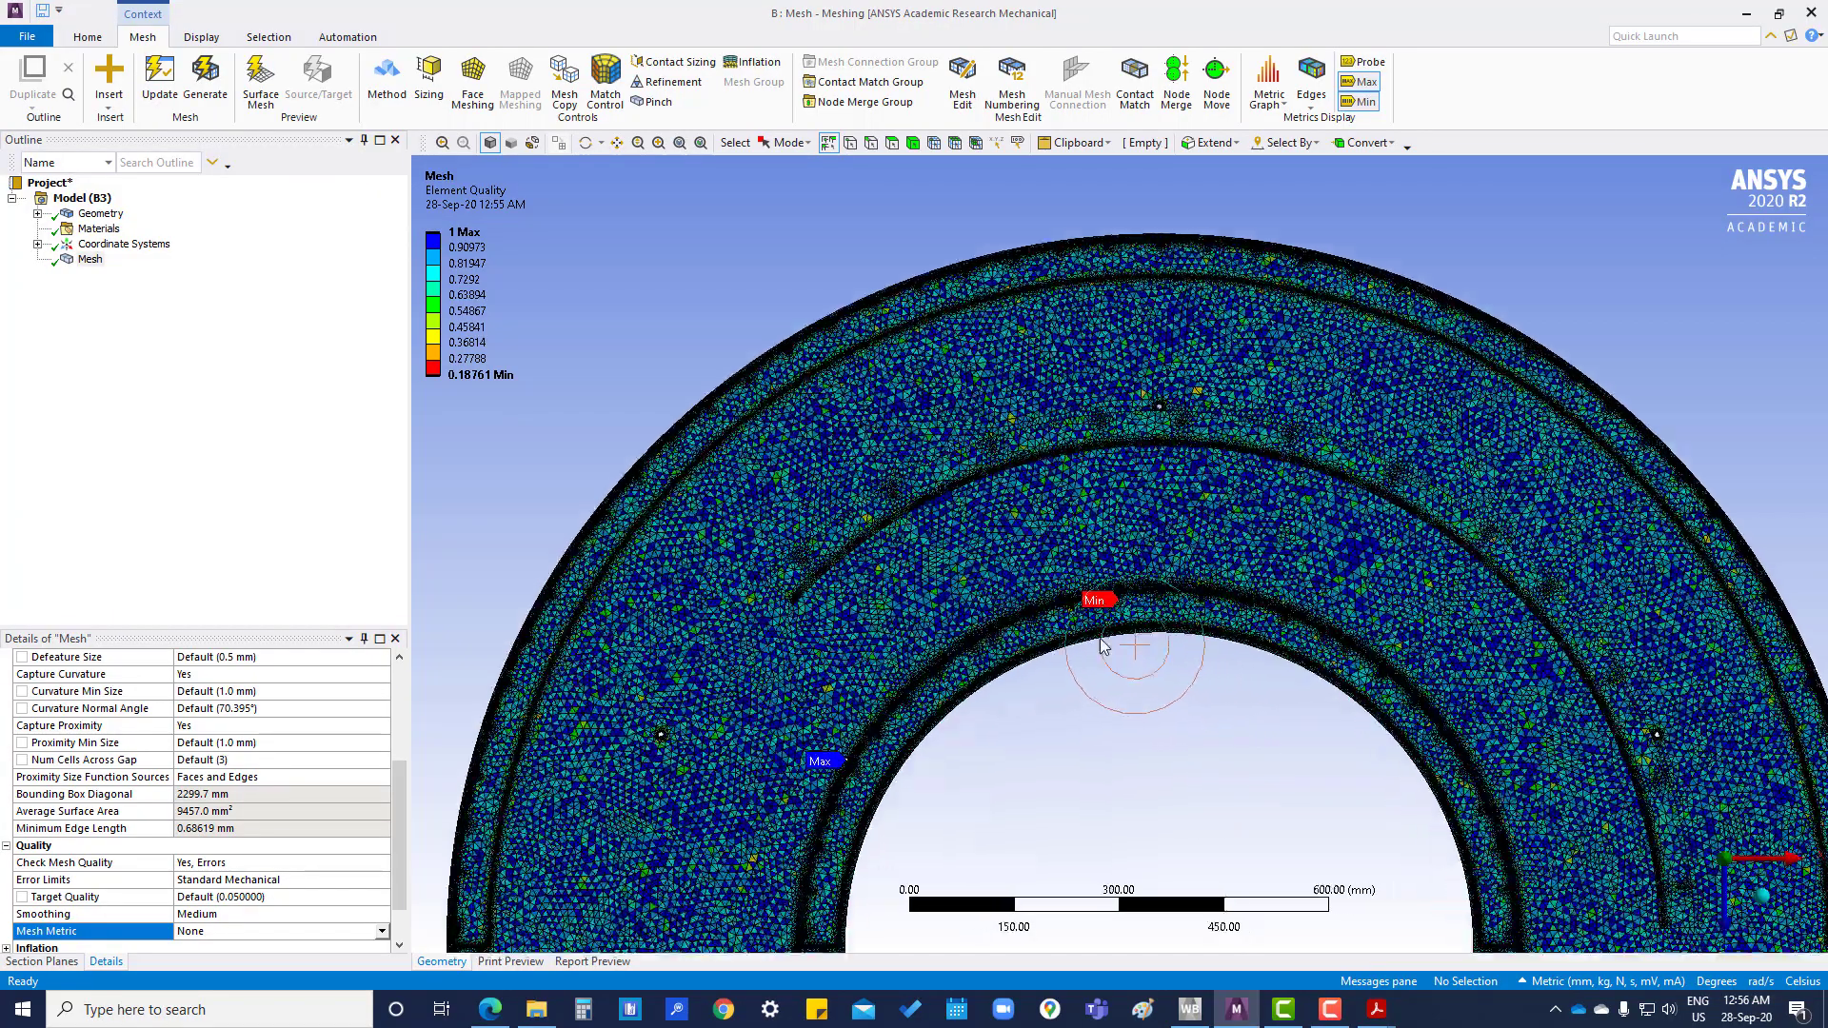
pyautogui.scroll(5, 1095, 630)
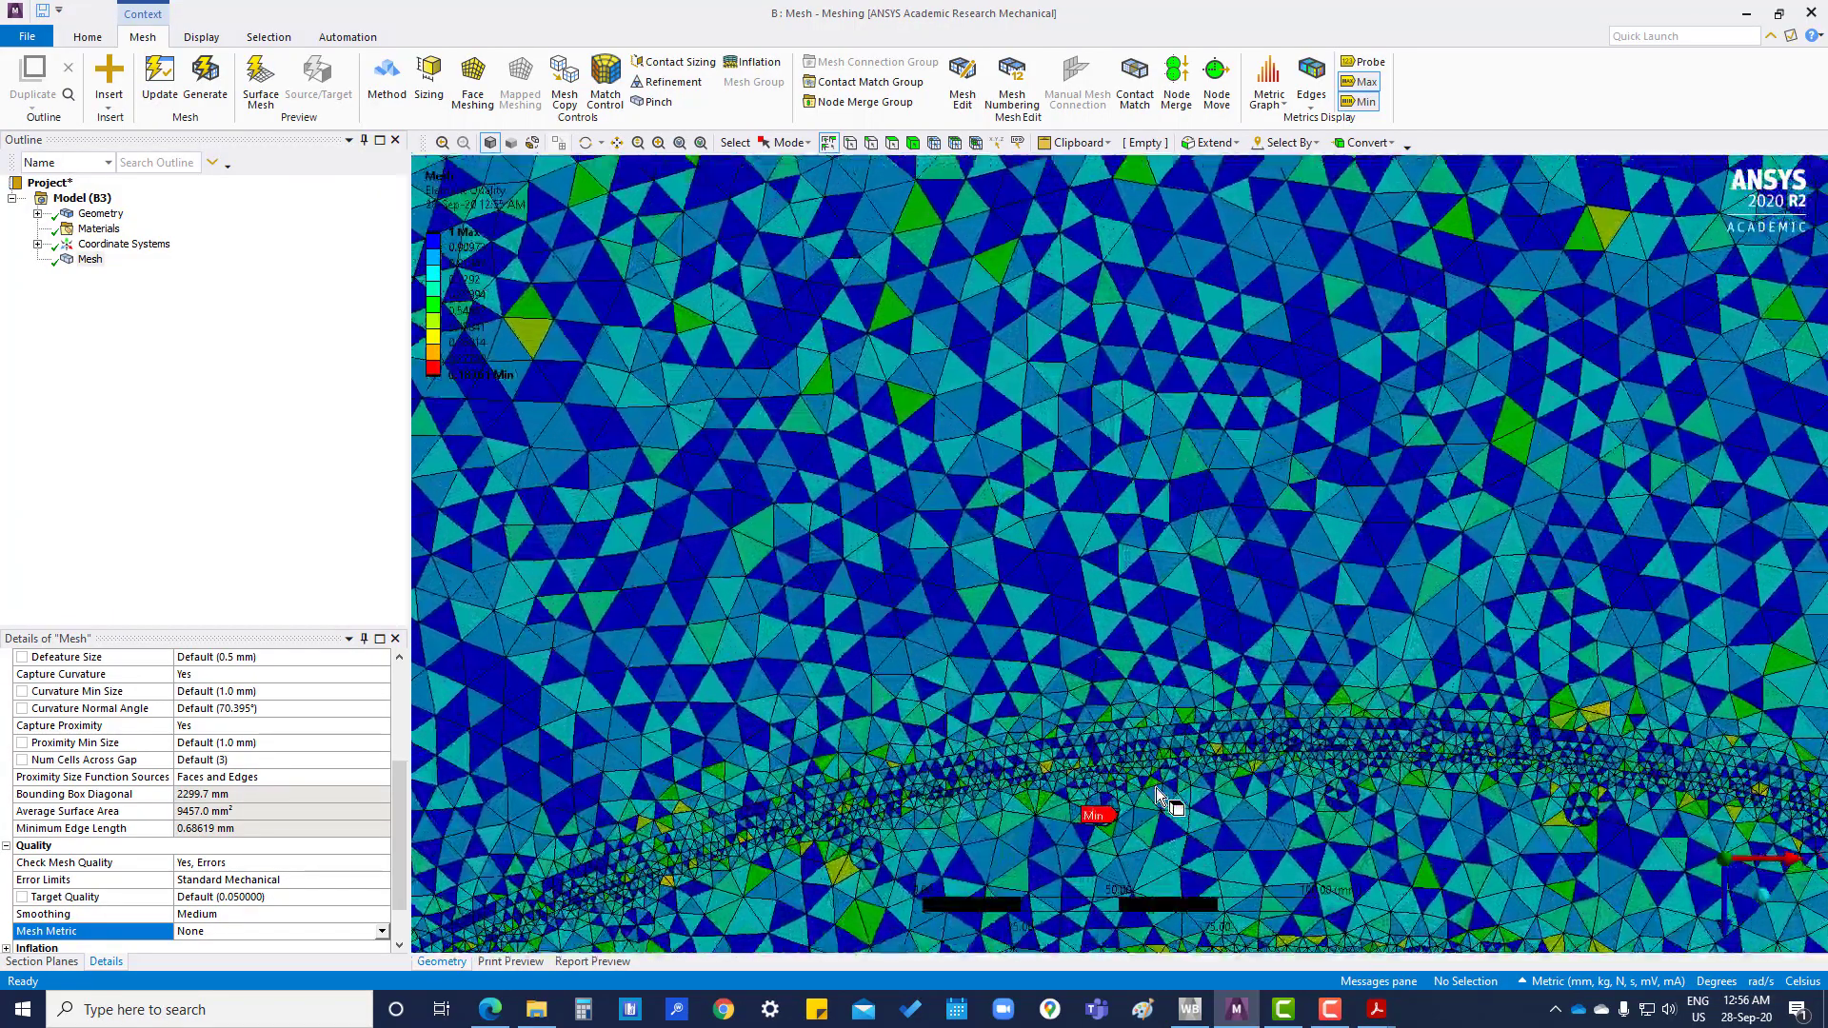
pyautogui.keyDown('ctrl'); pyautogui.moveTo(1214, 758); pyautogui.dragTo(1198, 721, button='middle'); pyautogui.keyUp('ctrl')
pyautogui.scroll(6, 1127, 743)
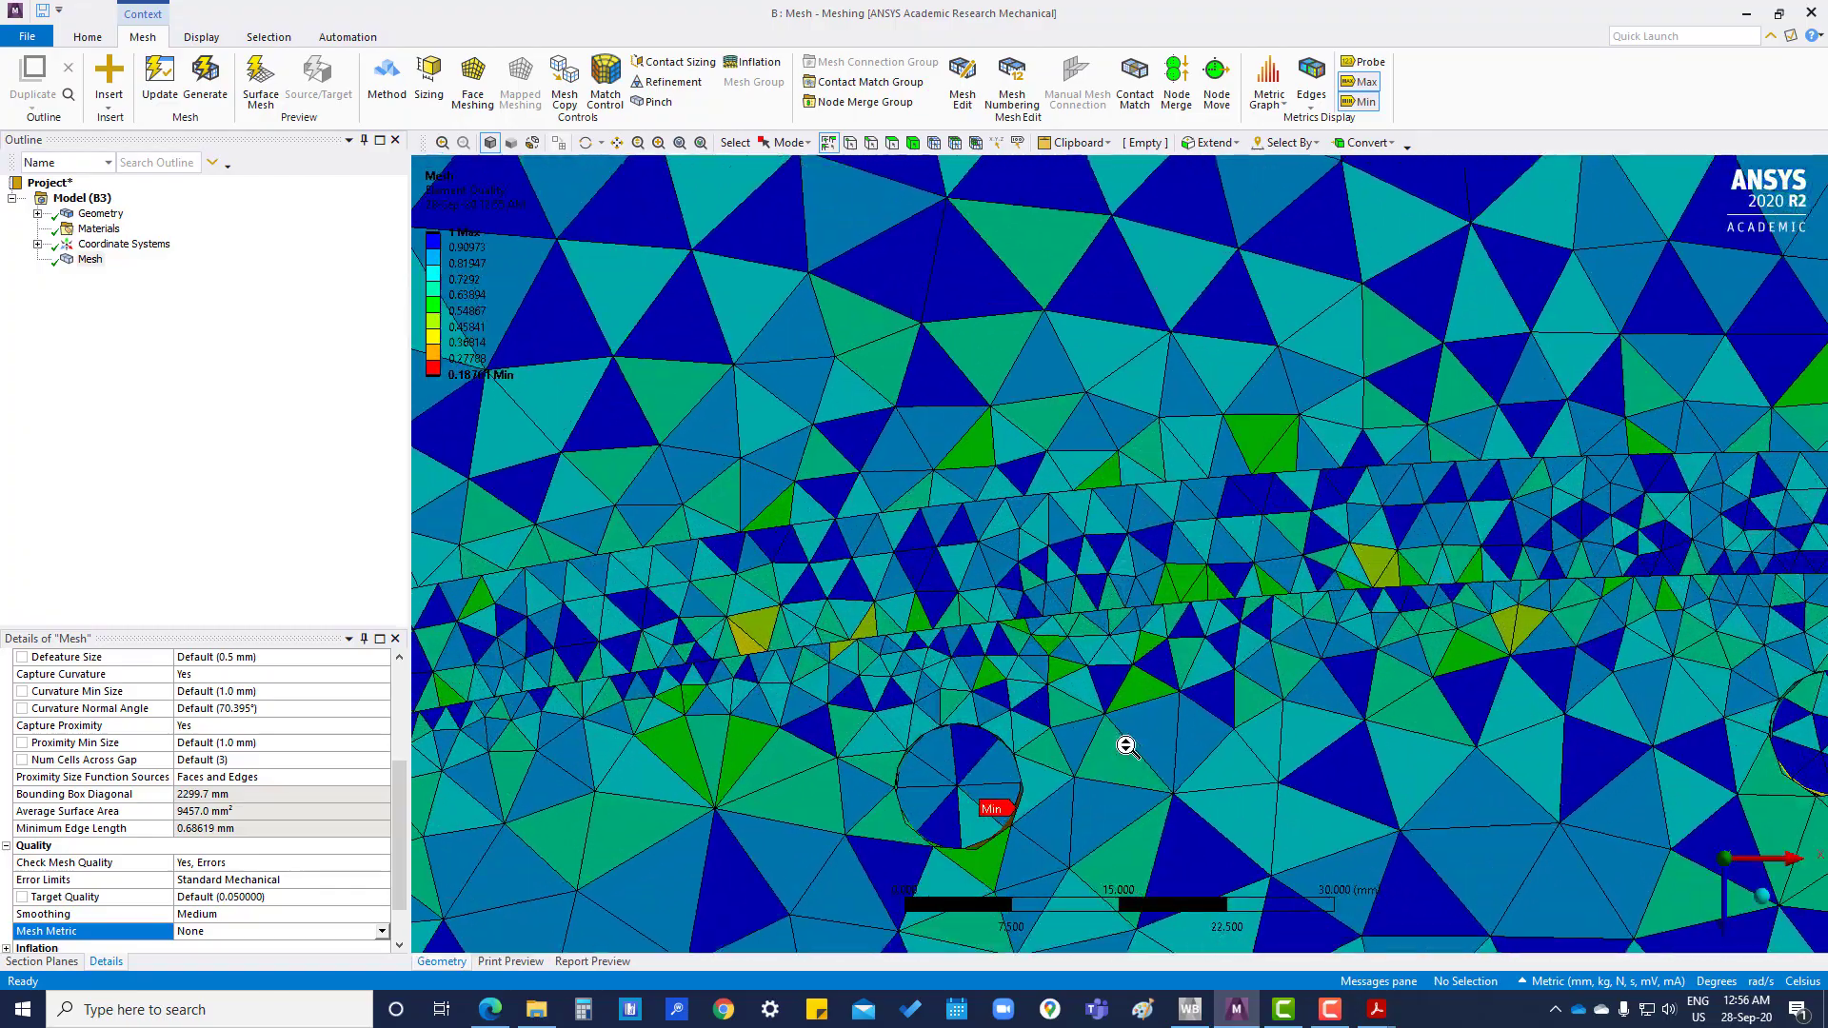
# - Examine the low-quality elements inside the small hole at the minimum-quality marker
pyautogui.moveTo(1094, 844)
pyautogui.keyDown('ctrl'); pyautogui.mouseDown(button='middle')
pyautogui.moveTo(1041, 702)
pyautogui.moveTo(1003, 688)
pyautogui.moveTo(1092, 751)
pyautogui.moveTo(1121, 686)
pyautogui.moveTo(929, 666)
pyautogui.moveTo(1102, 682)
pyautogui.moveTo(1093, 697)
pyautogui.mouseUp(button='middle'); pyautogui.keyUp('ctrl')
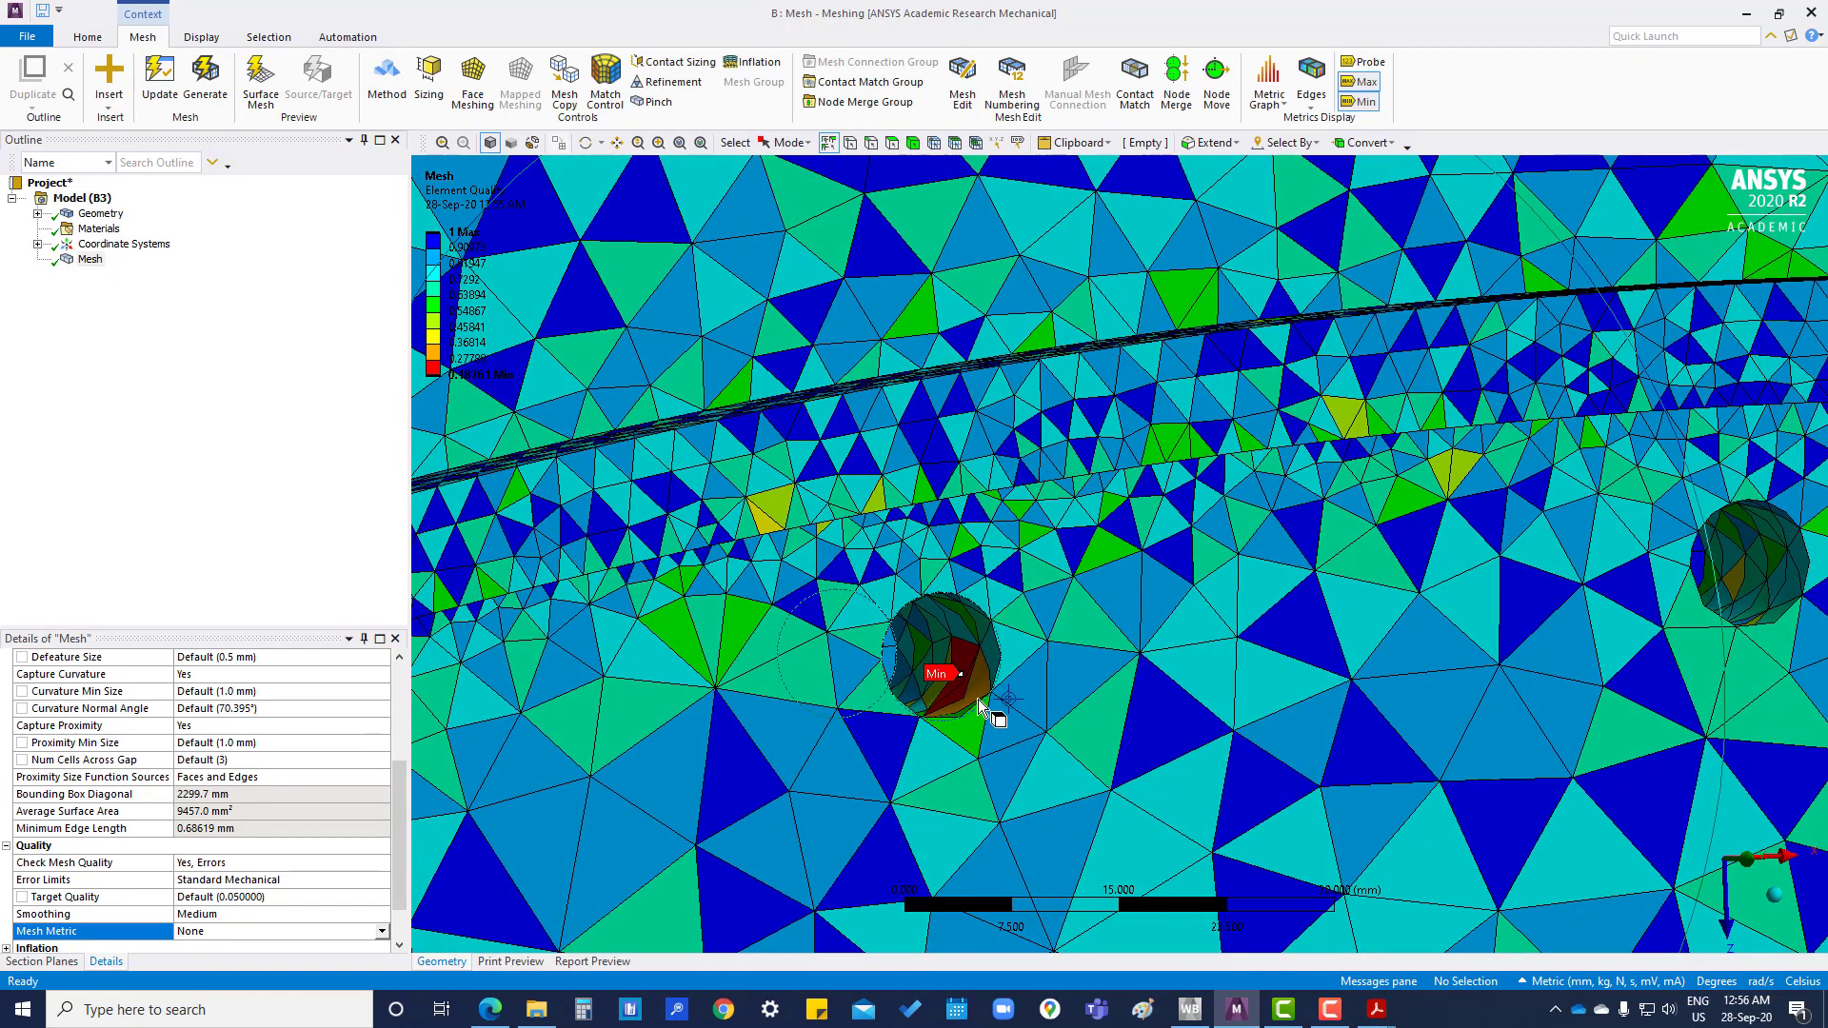
pyautogui.moveTo(864, 769)
pyautogui.mouseDown(button='middle')
pyautogui.moveTo(901, 733)
pyautogui.moveTo(971, 747)
pyautogui.moveTo(1024, 714)
pyautogui.mouseUp(button='middle')
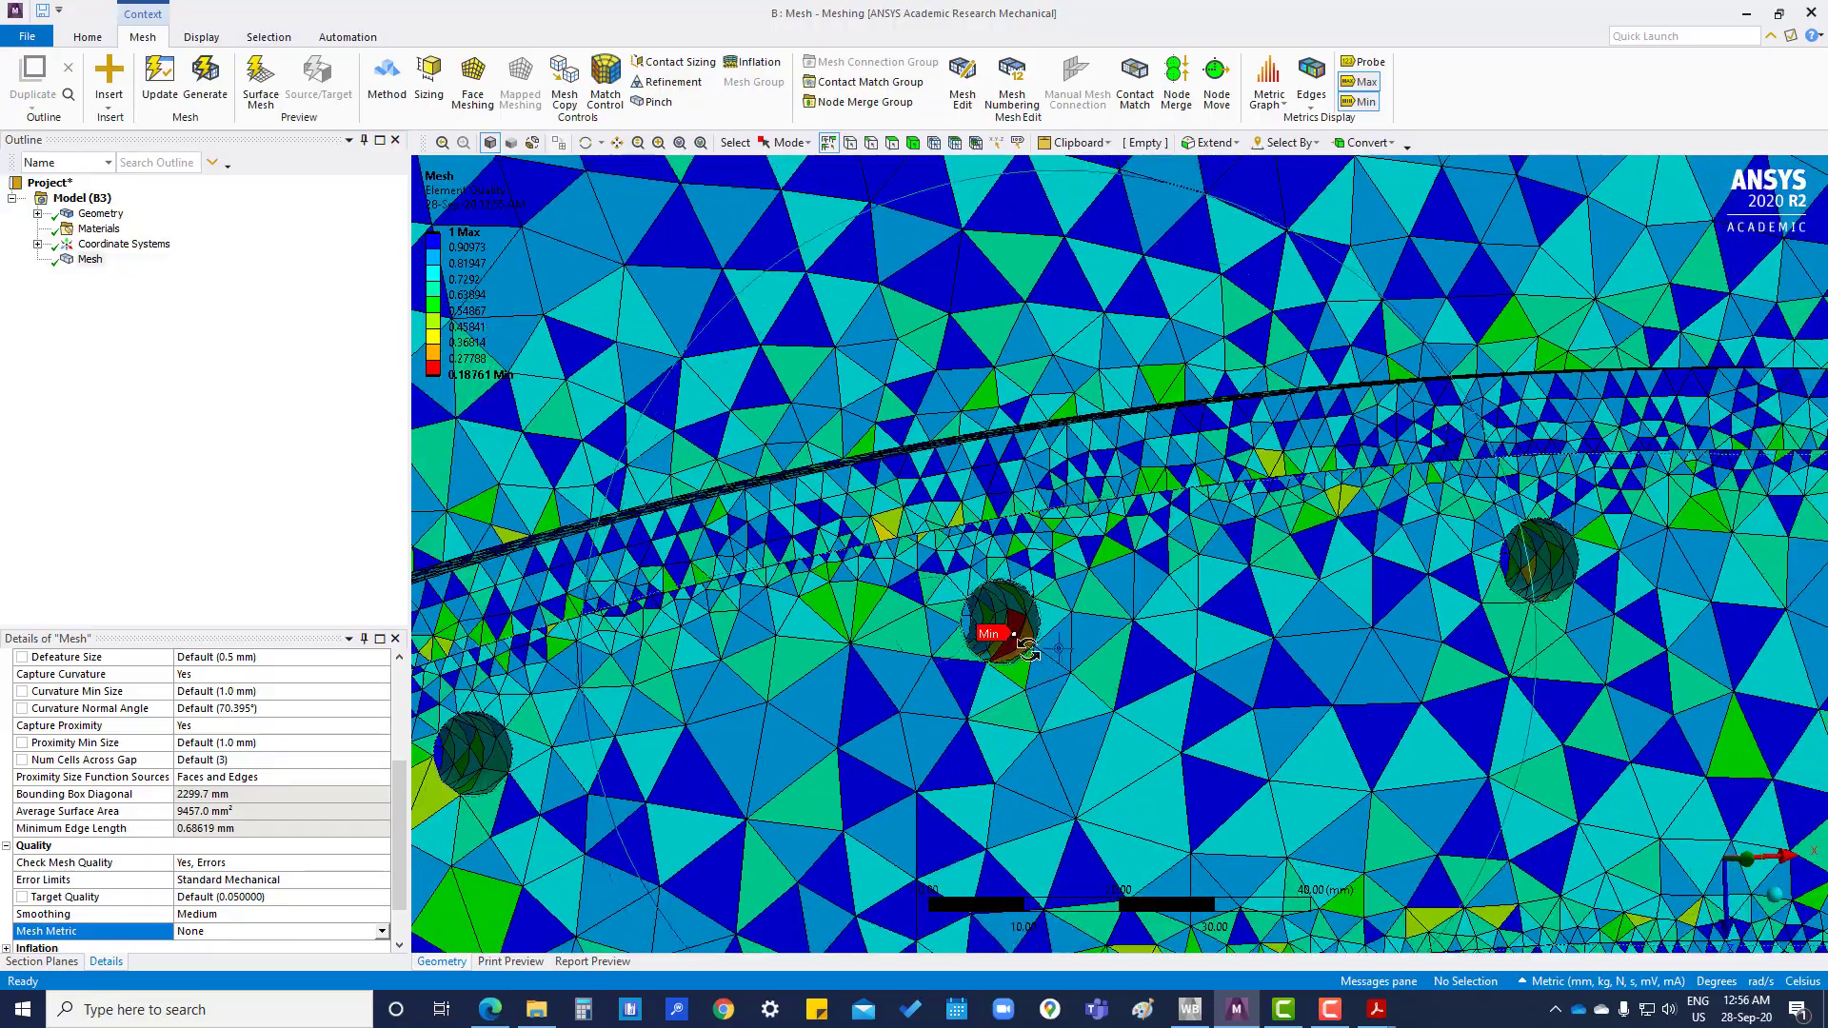
pyautogui.moveTo(1026, 647)
pyautogui.mouseDown(button='middle')
pyautogui.moveTo(1101, 639)
pyautogui.moveTo(1020, 648)
pyautogui.moveTo(943, 714)
pyautogui.moveTo(843, 738)
pyautogui.moveTo(952, 734)
pyautogui.moveTo(929, 731)
pyautogui.moveTo(918, 510)
pyautogui.moveTo(891, 723)
pyautogui.moveTo(868, 742)
pyautogui.moveTo(864, 721)
pyautogui.mouseUp(button='middle')
pyautogui.scroll(5, 1021, 647)
pyautogui.scroll(5, 940, 760)
pyautogui.scroll(-3, 940, 760)
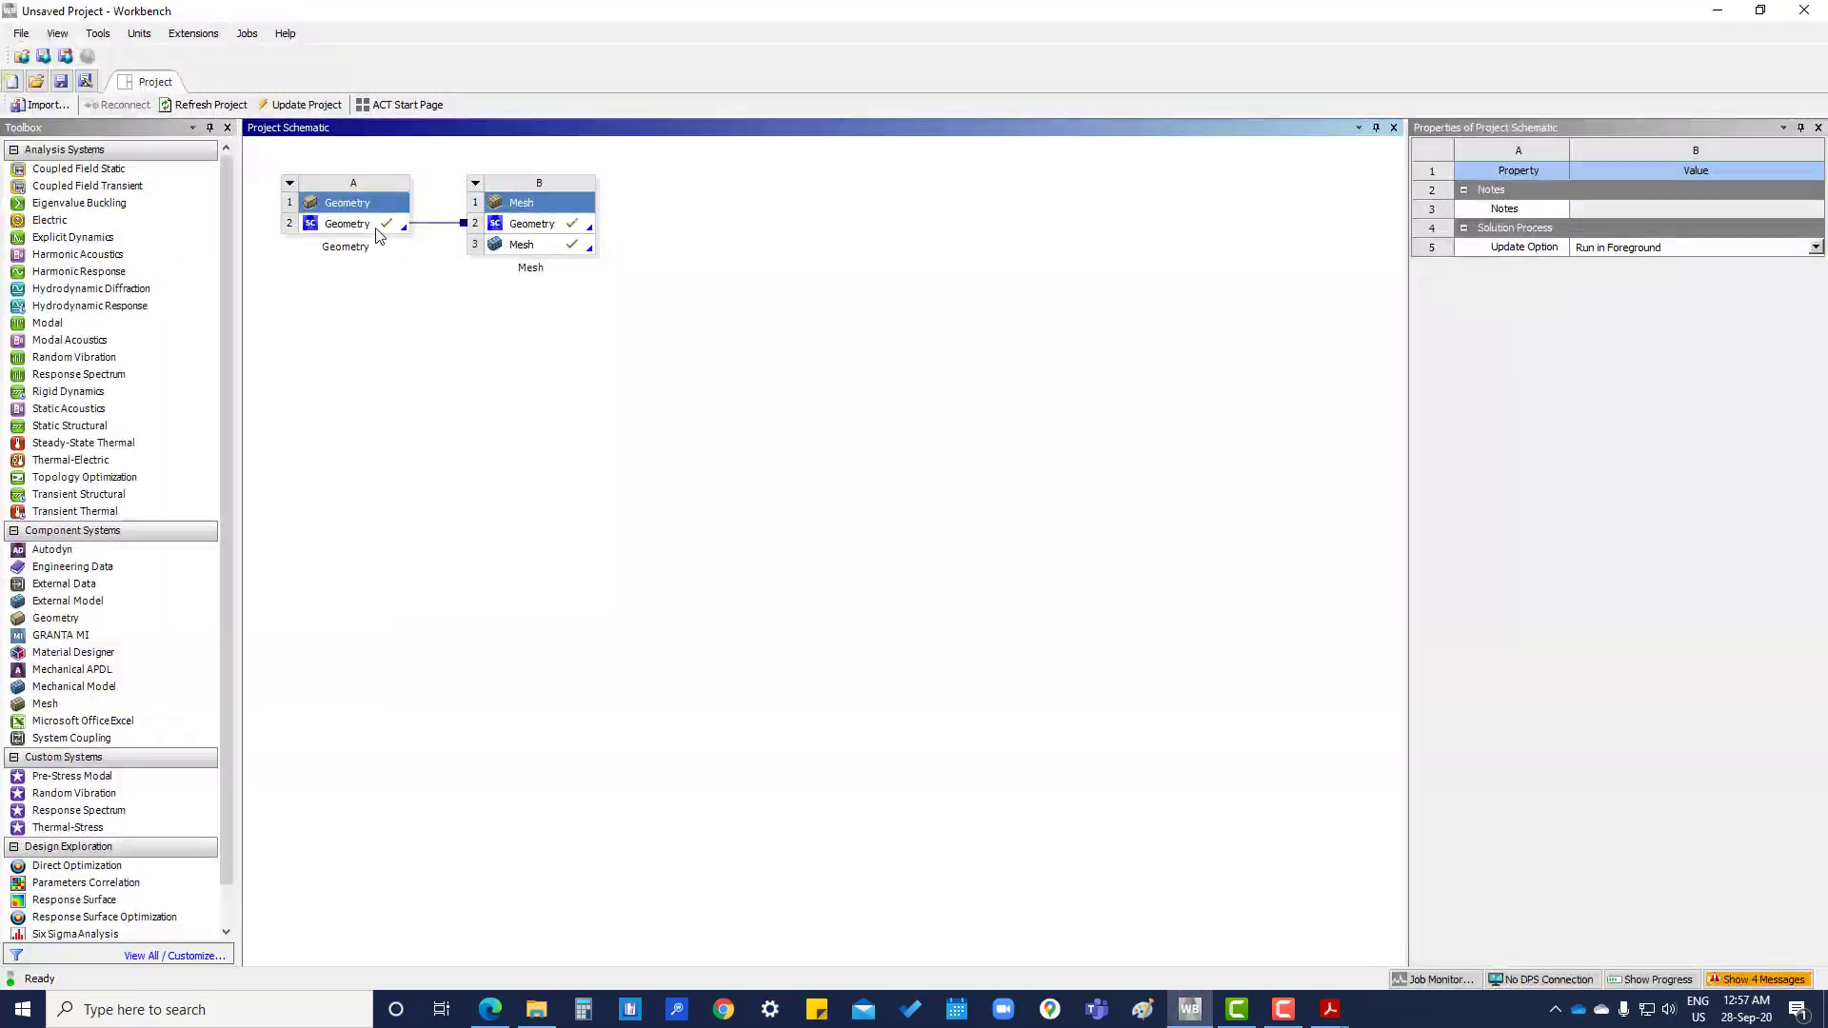
# - Switch to Workbench and open the Geometry component for editing in SpaceClaim
pyautogui.click(347, 223)
pyautogui.rightClick(369, 224)
pyautogui.click(425, 237)
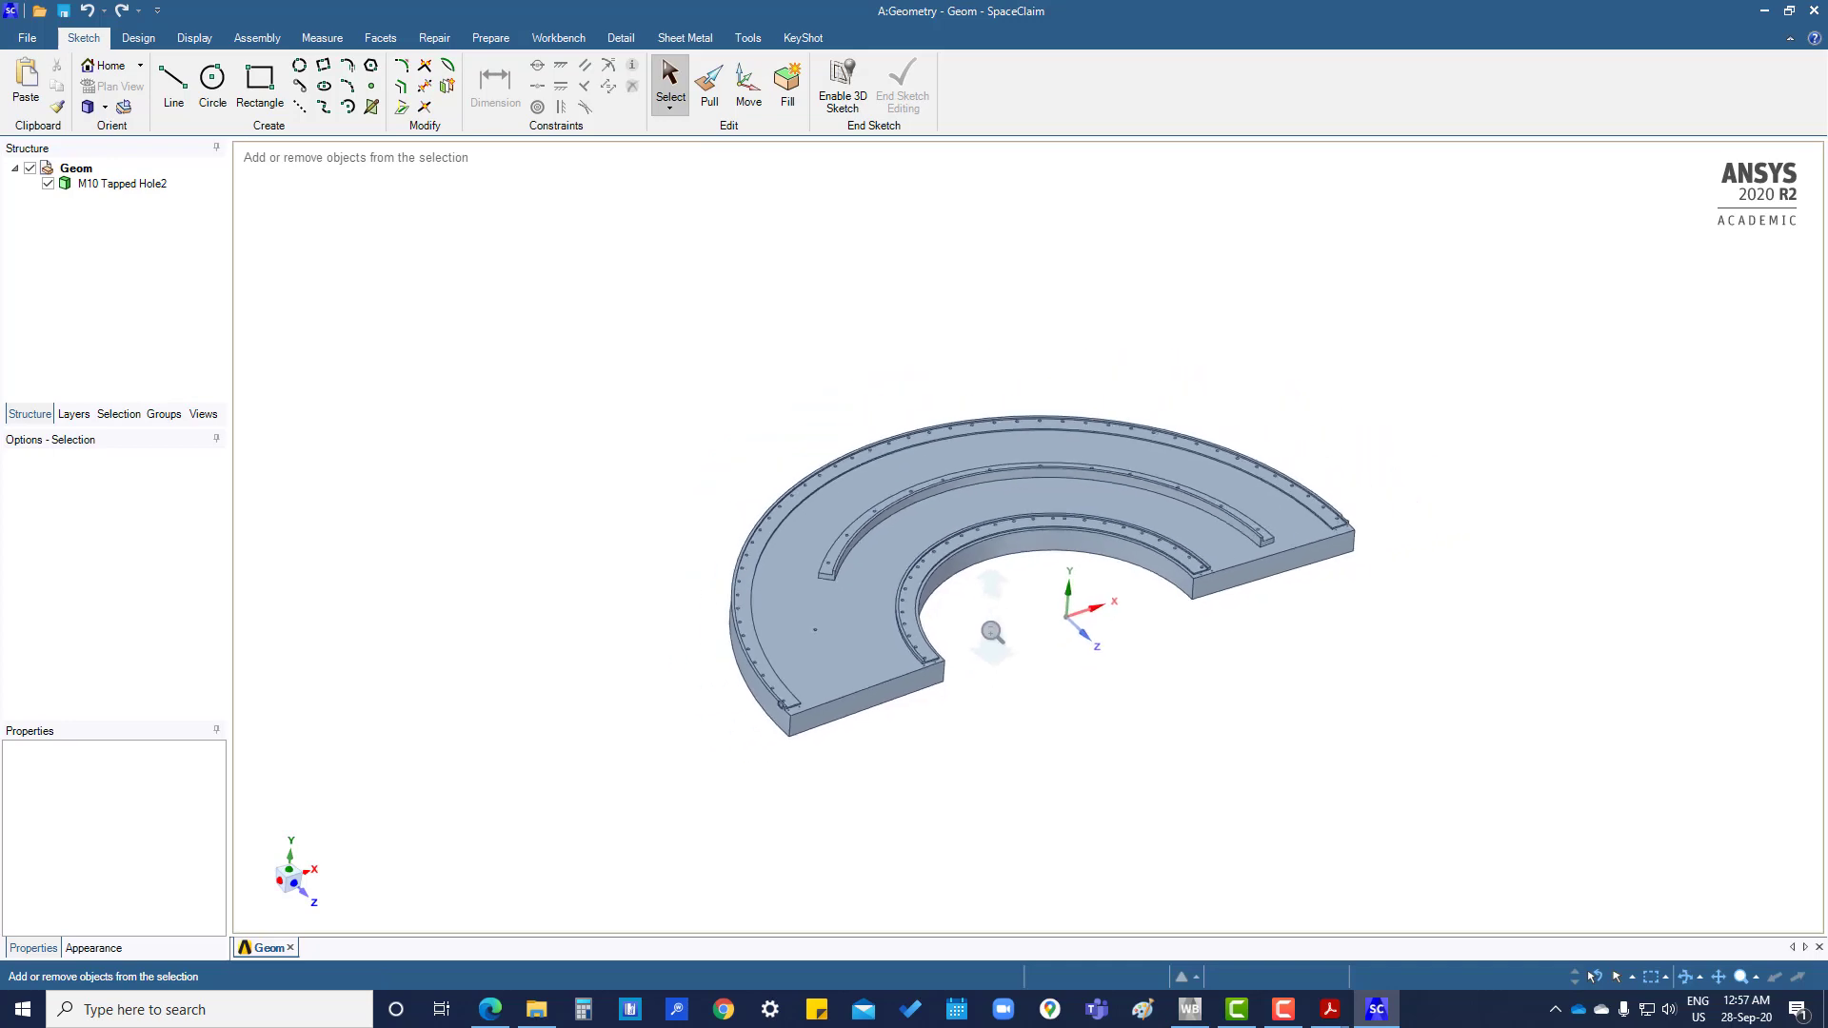
# - Select every hole along the curved rails with the same 4.5 mm radius and remove them with Fill
pyautogui.scroll(5, 979, 801)
pyautogui.scroll(2, 1005, 620)
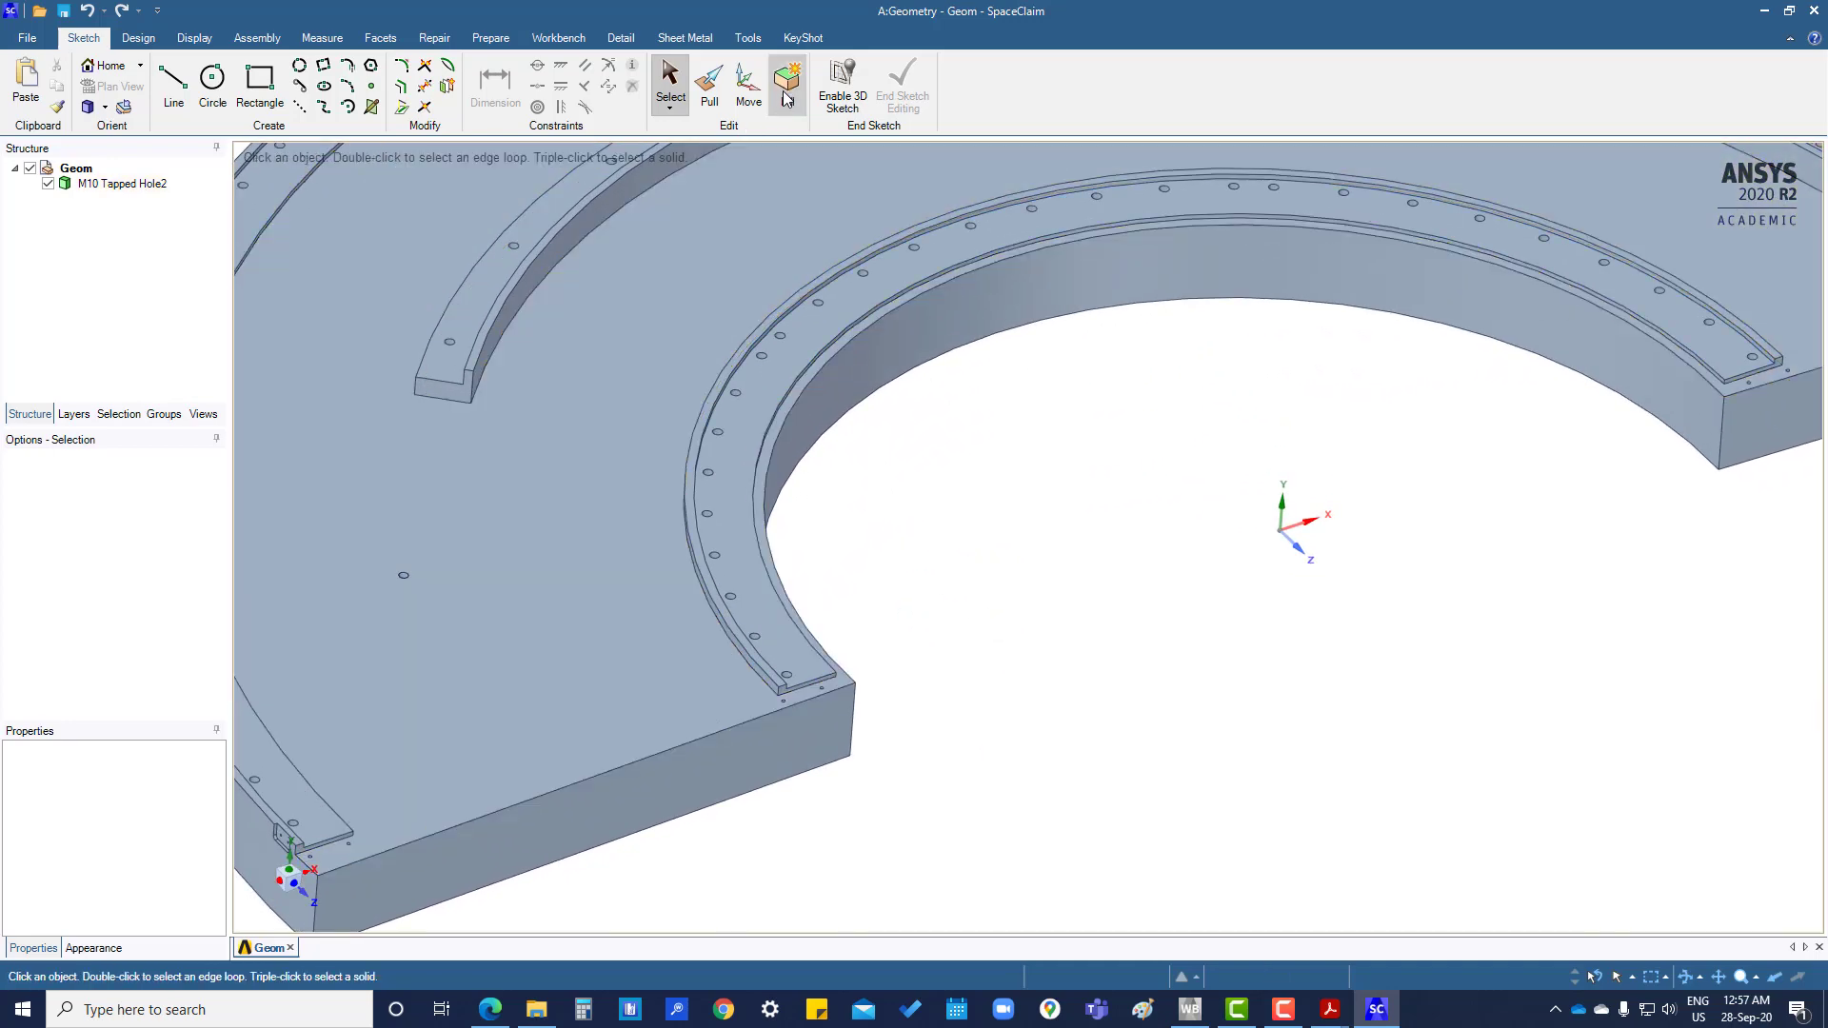
pyautogui.scroll(-3, 791, 704)
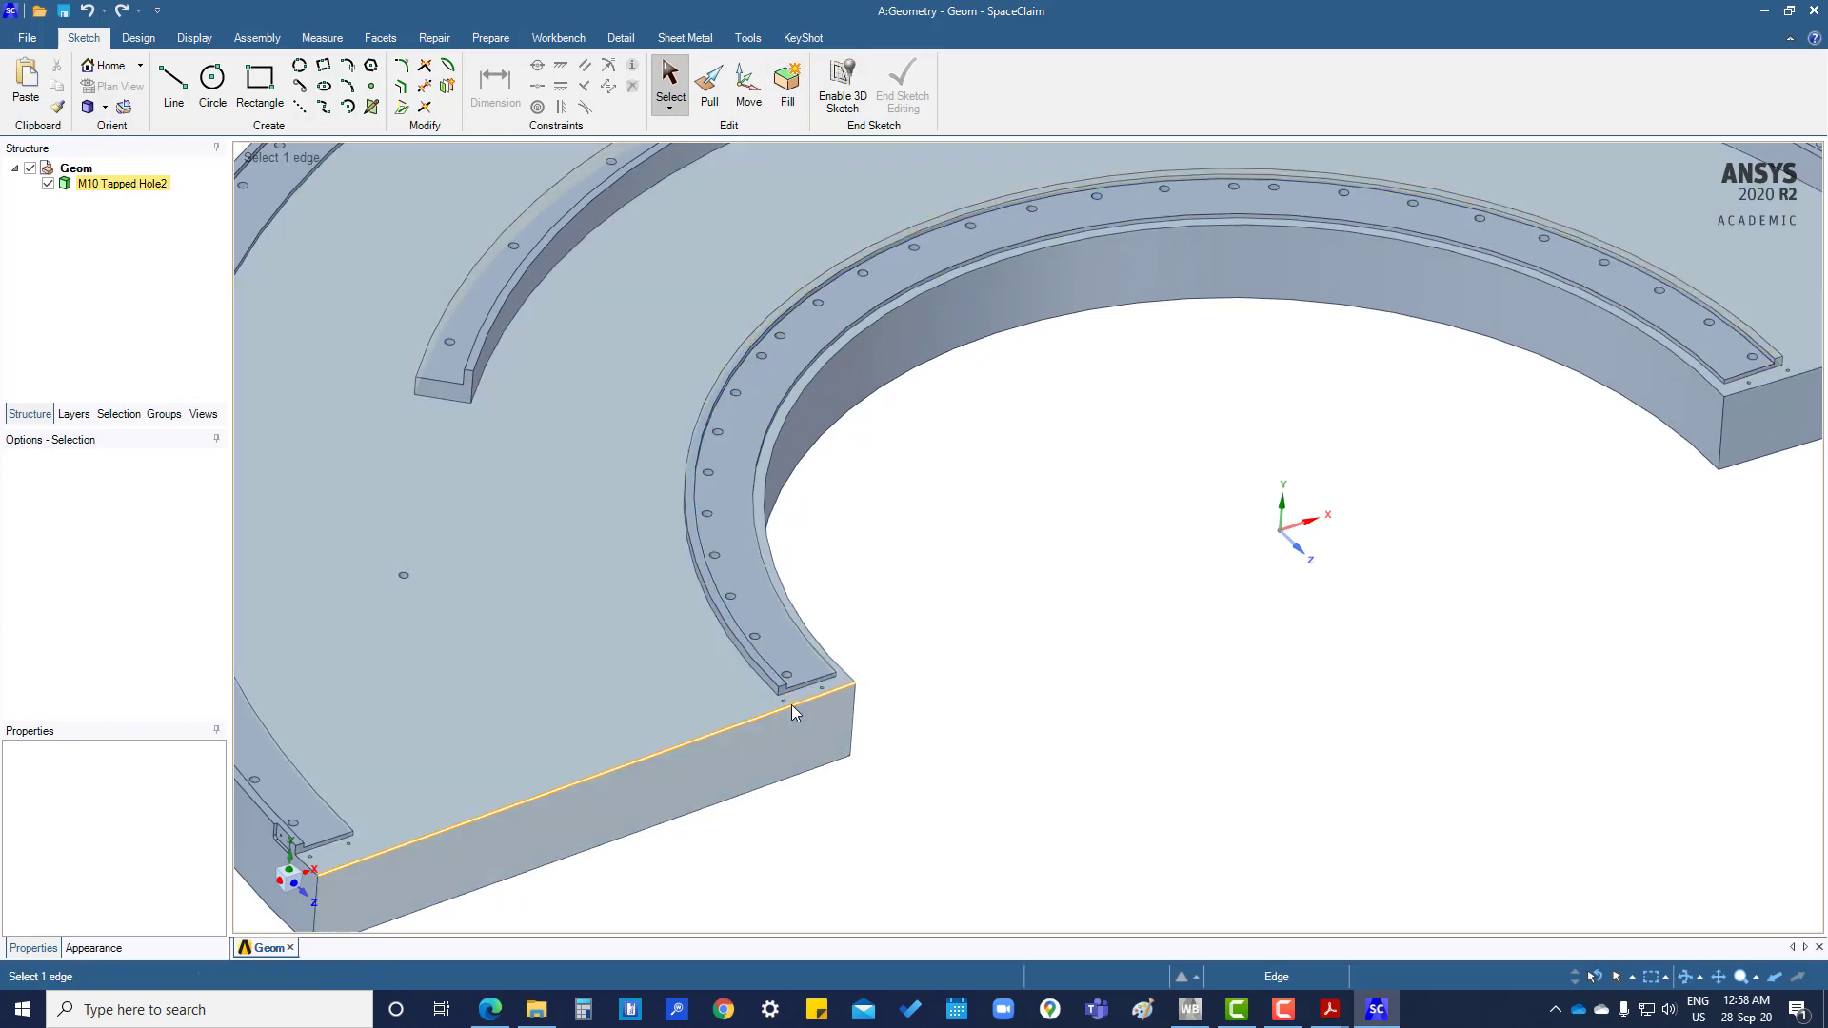
pyautogui.scroll(5, 878, 700)
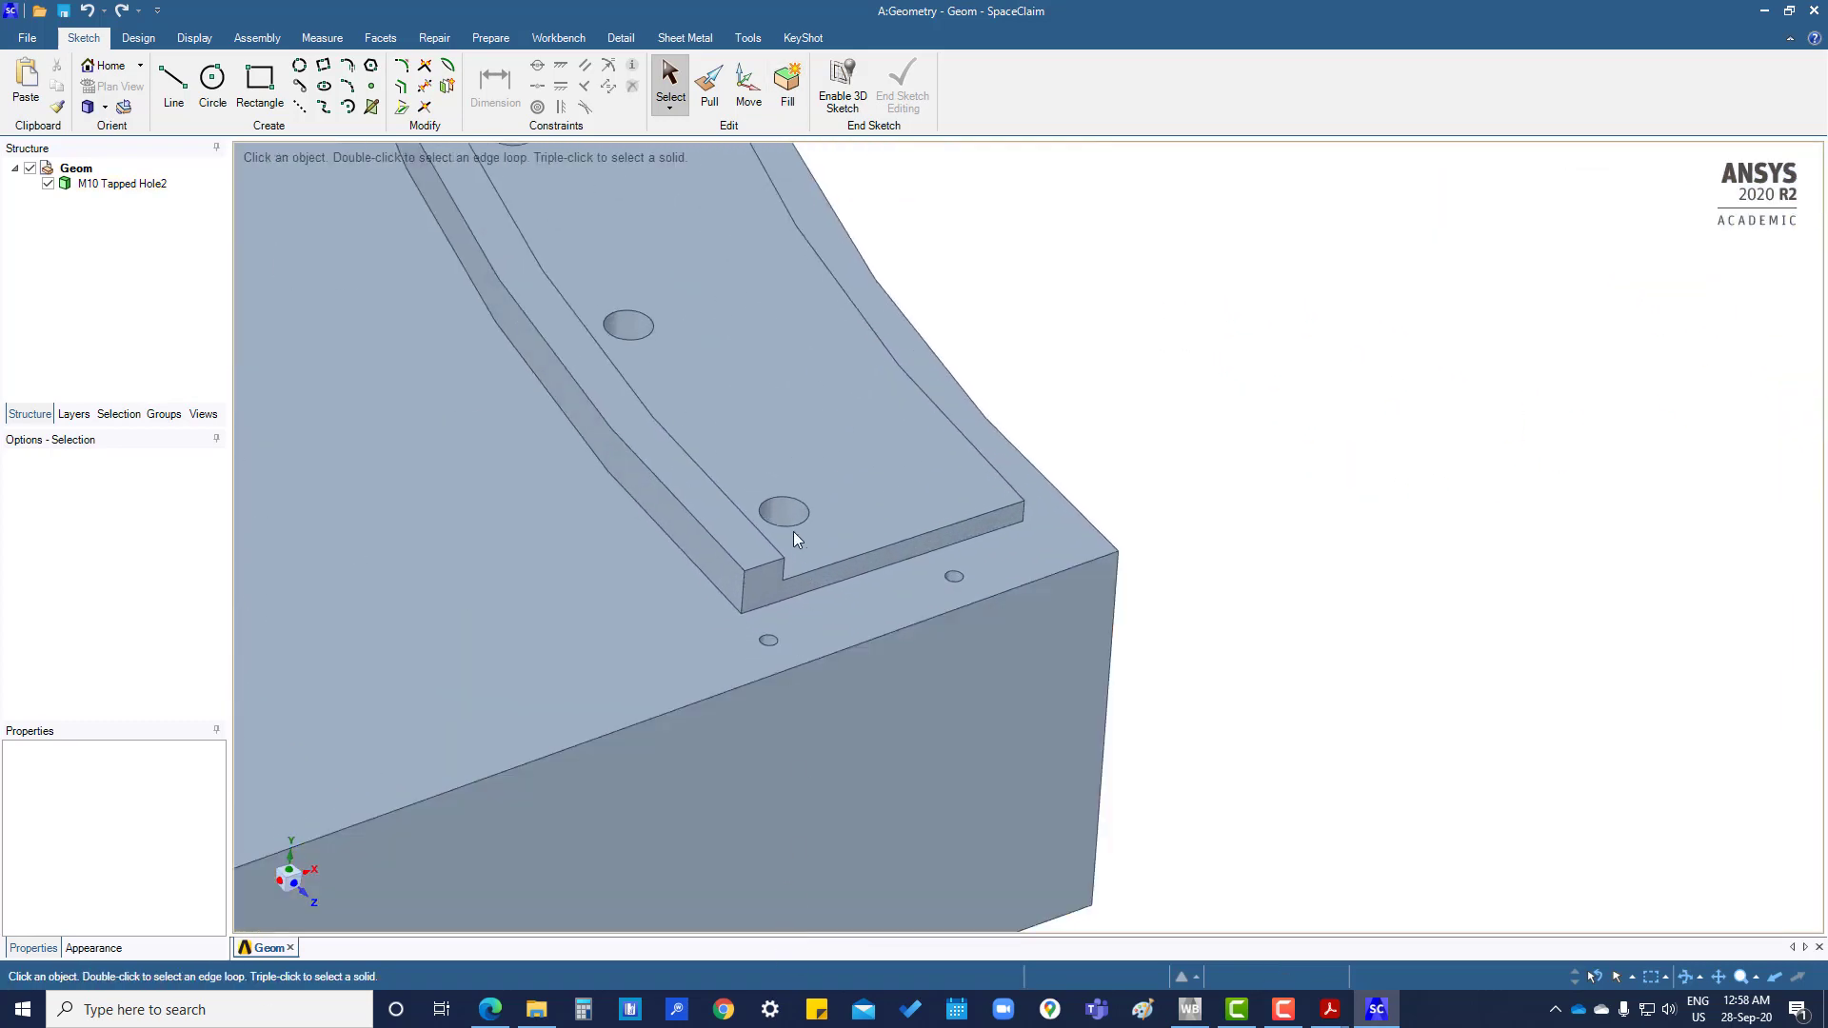
pyautogui.click(802, 514)
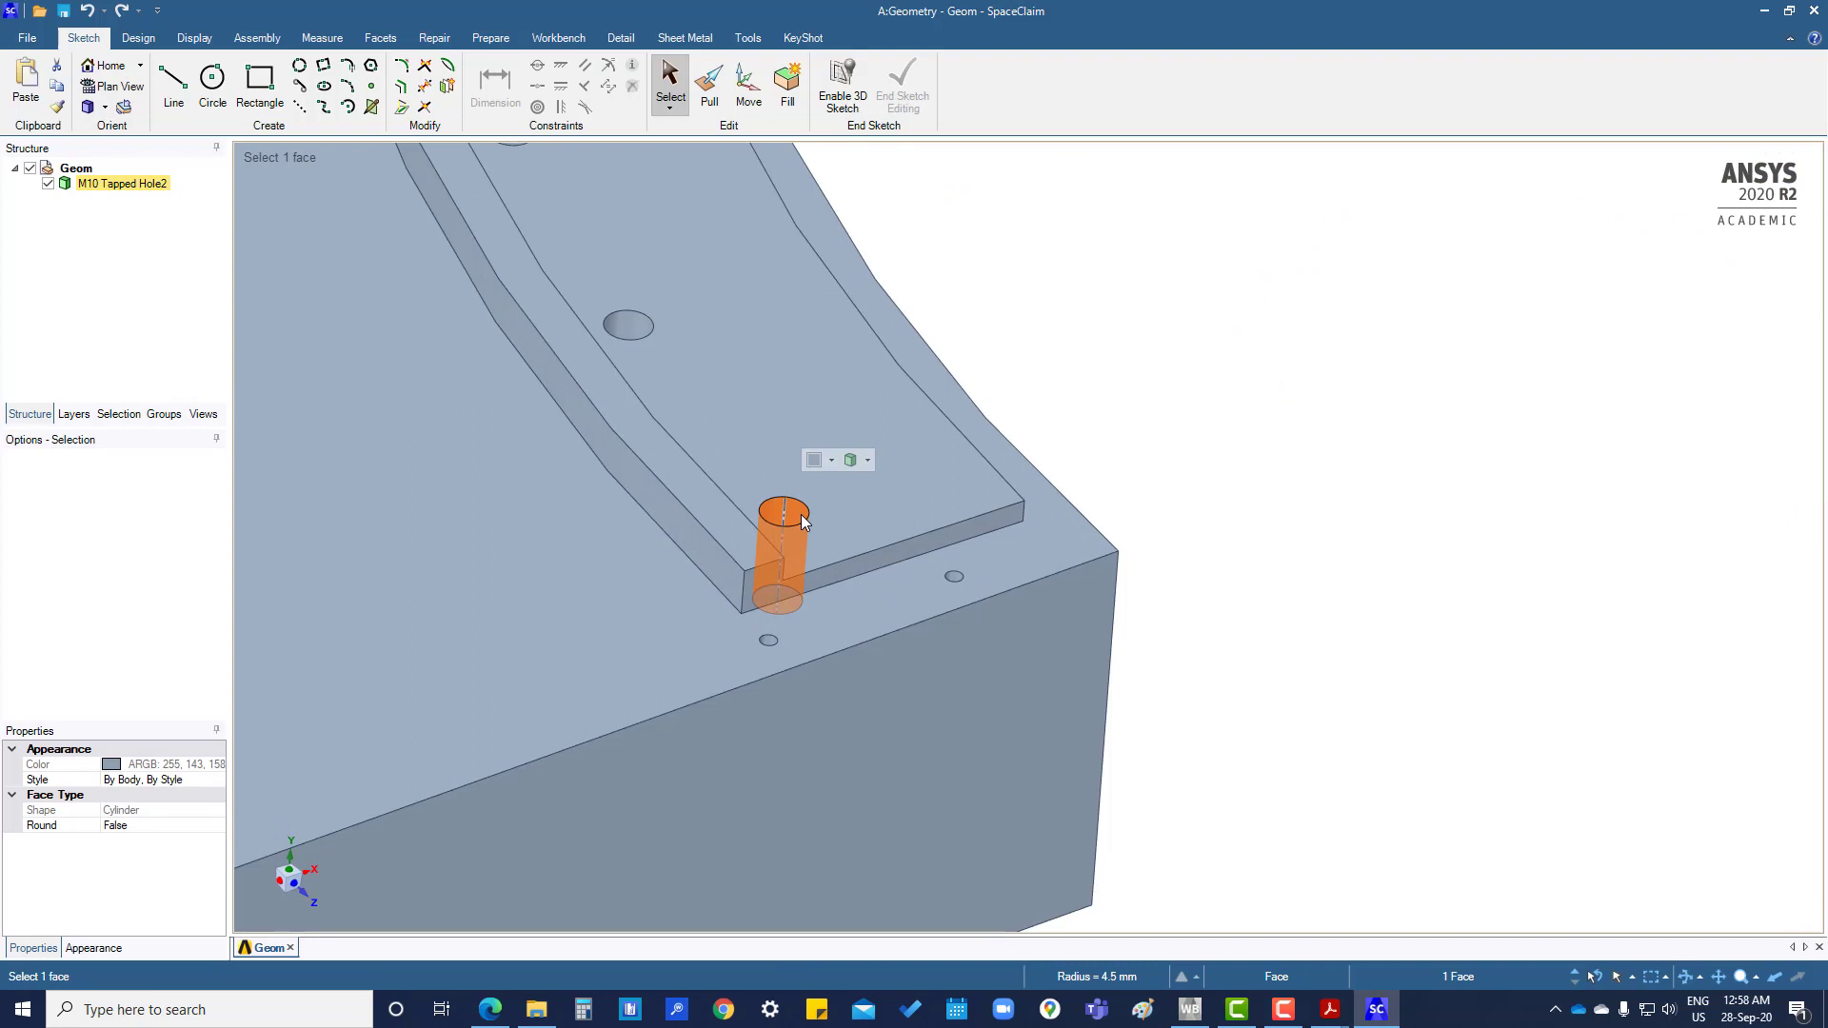
pyautogui.click(125, 417)
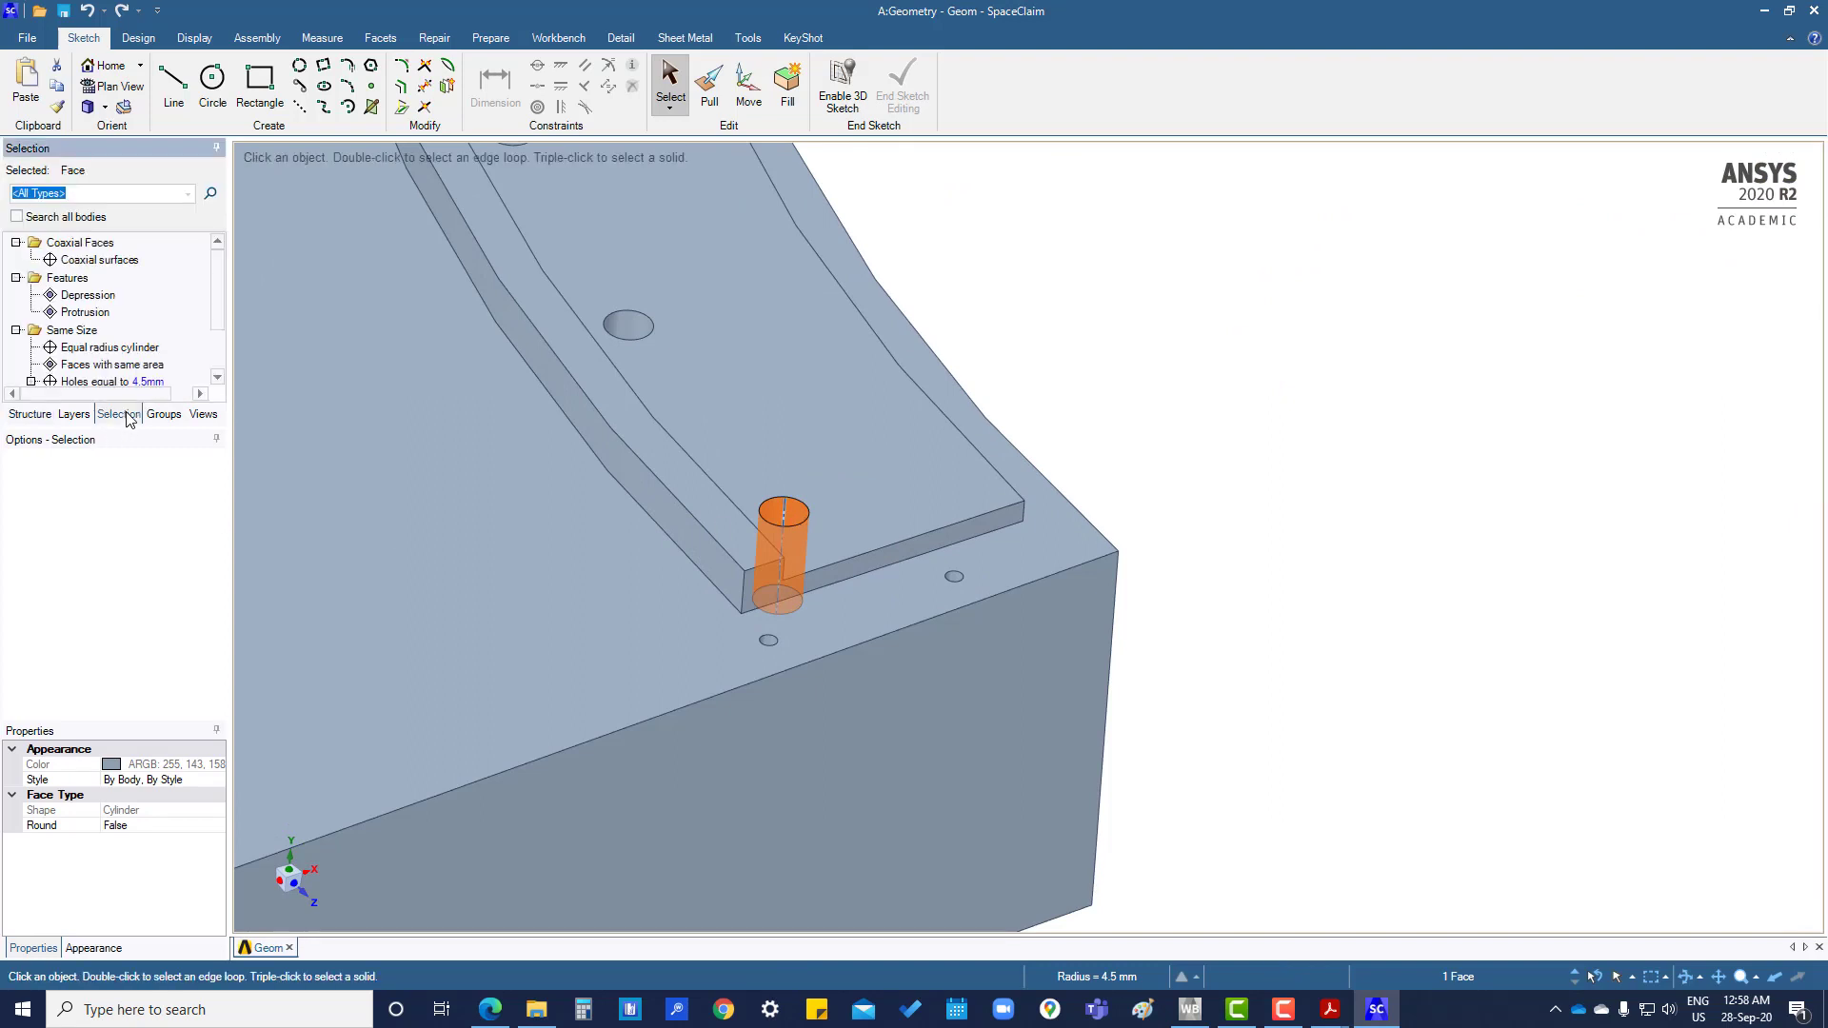
pyautogui.click(115, 349)
pyautogui.scroll(-8, 1140, 454)
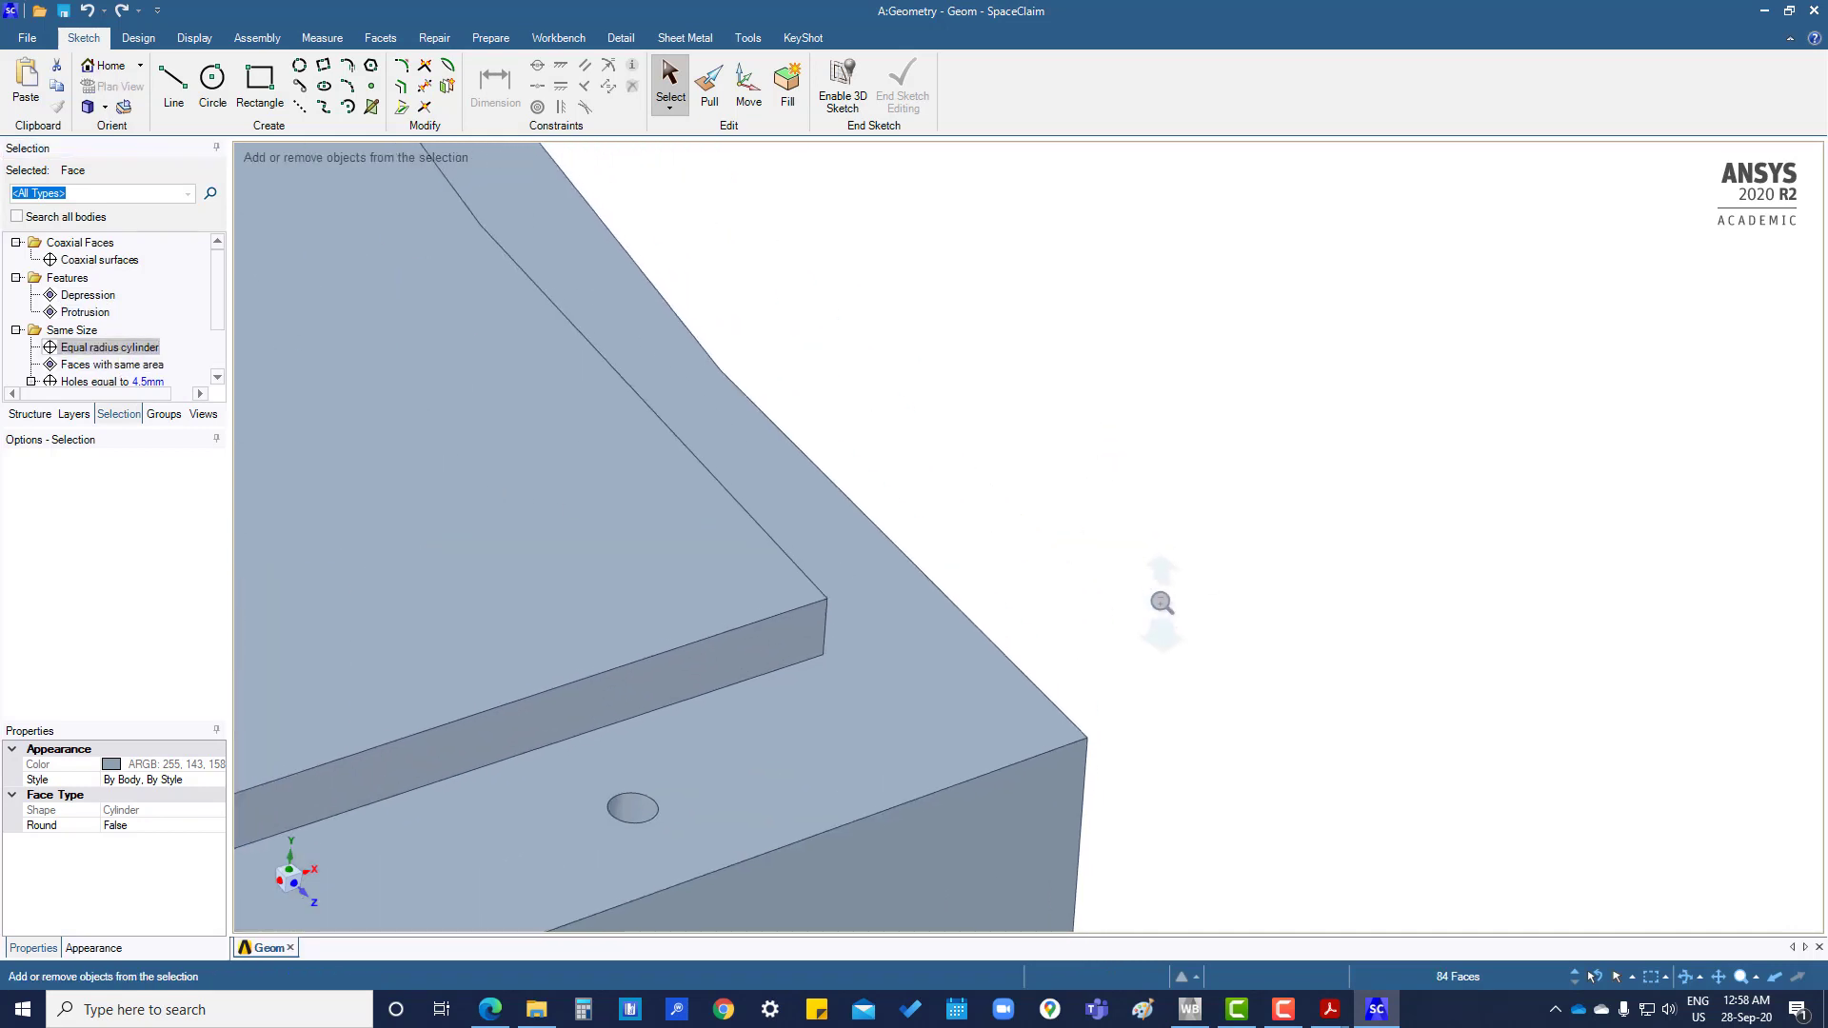
pyautogui.scroll(4, 1123, 455)
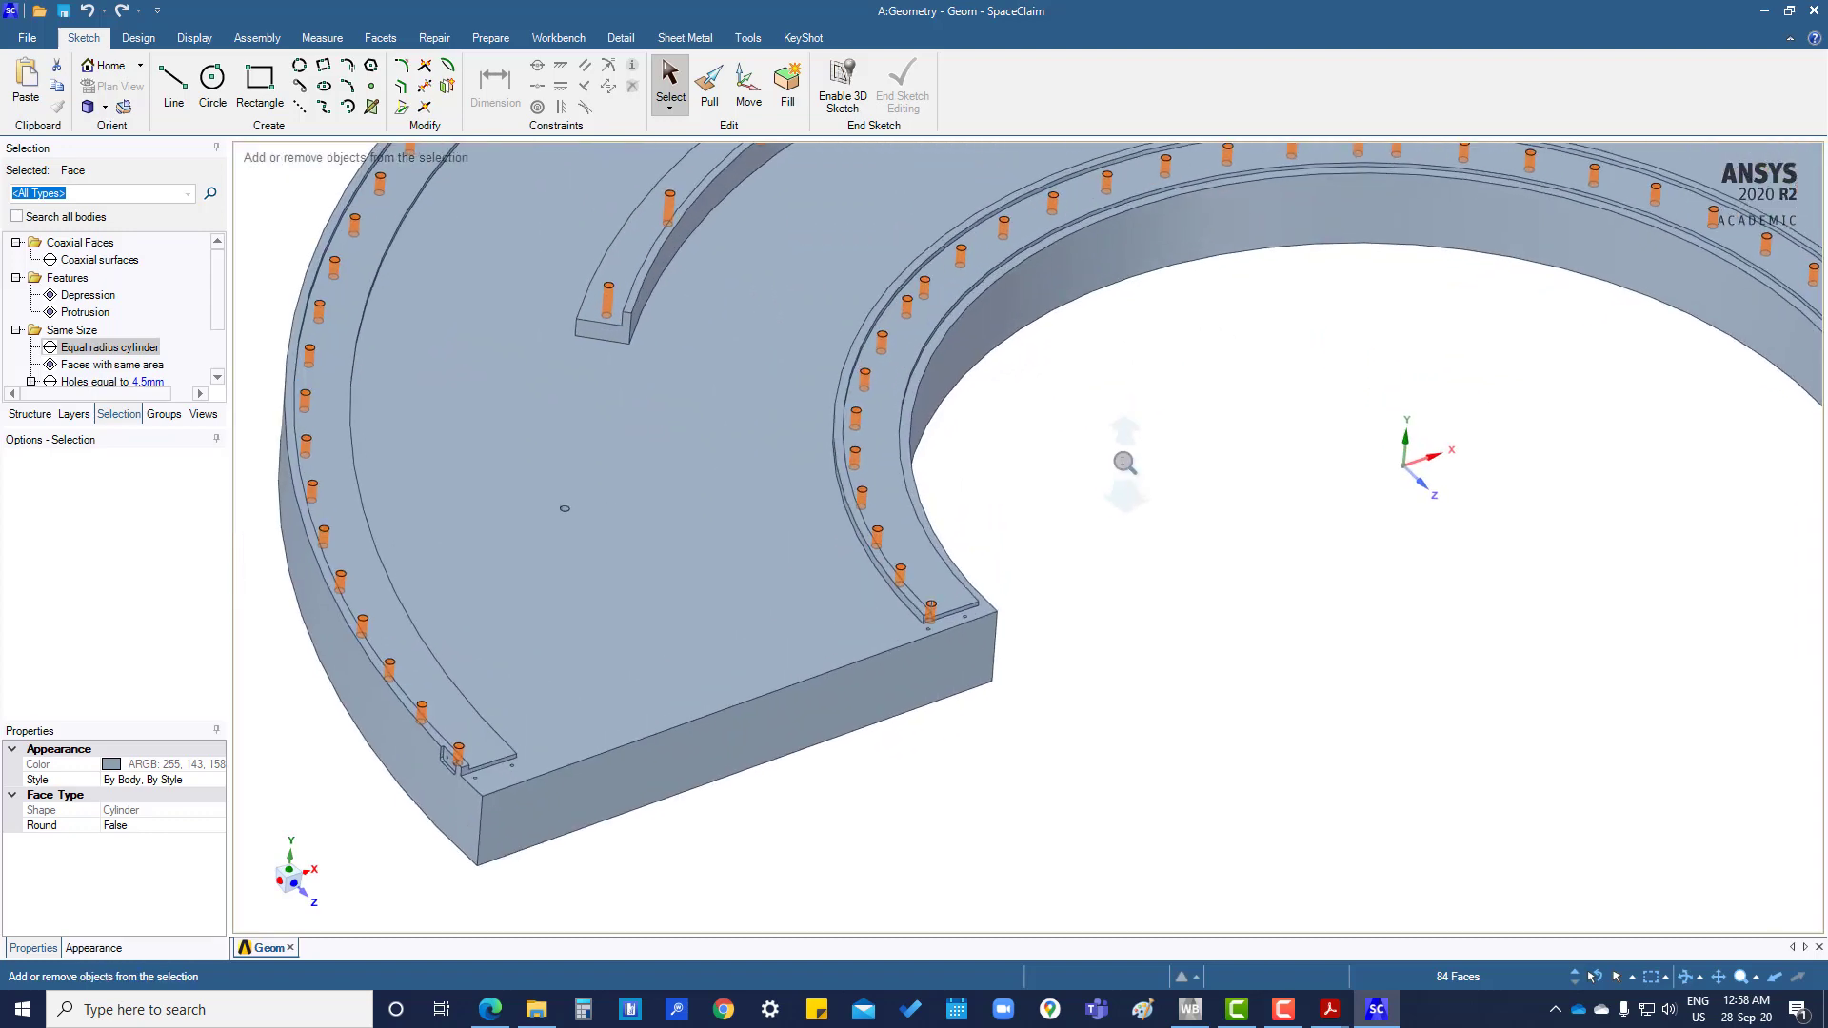
pyautogui.scroll(-3, 1144, 449)
pyautogui.scroll(-1, 1144, 449)
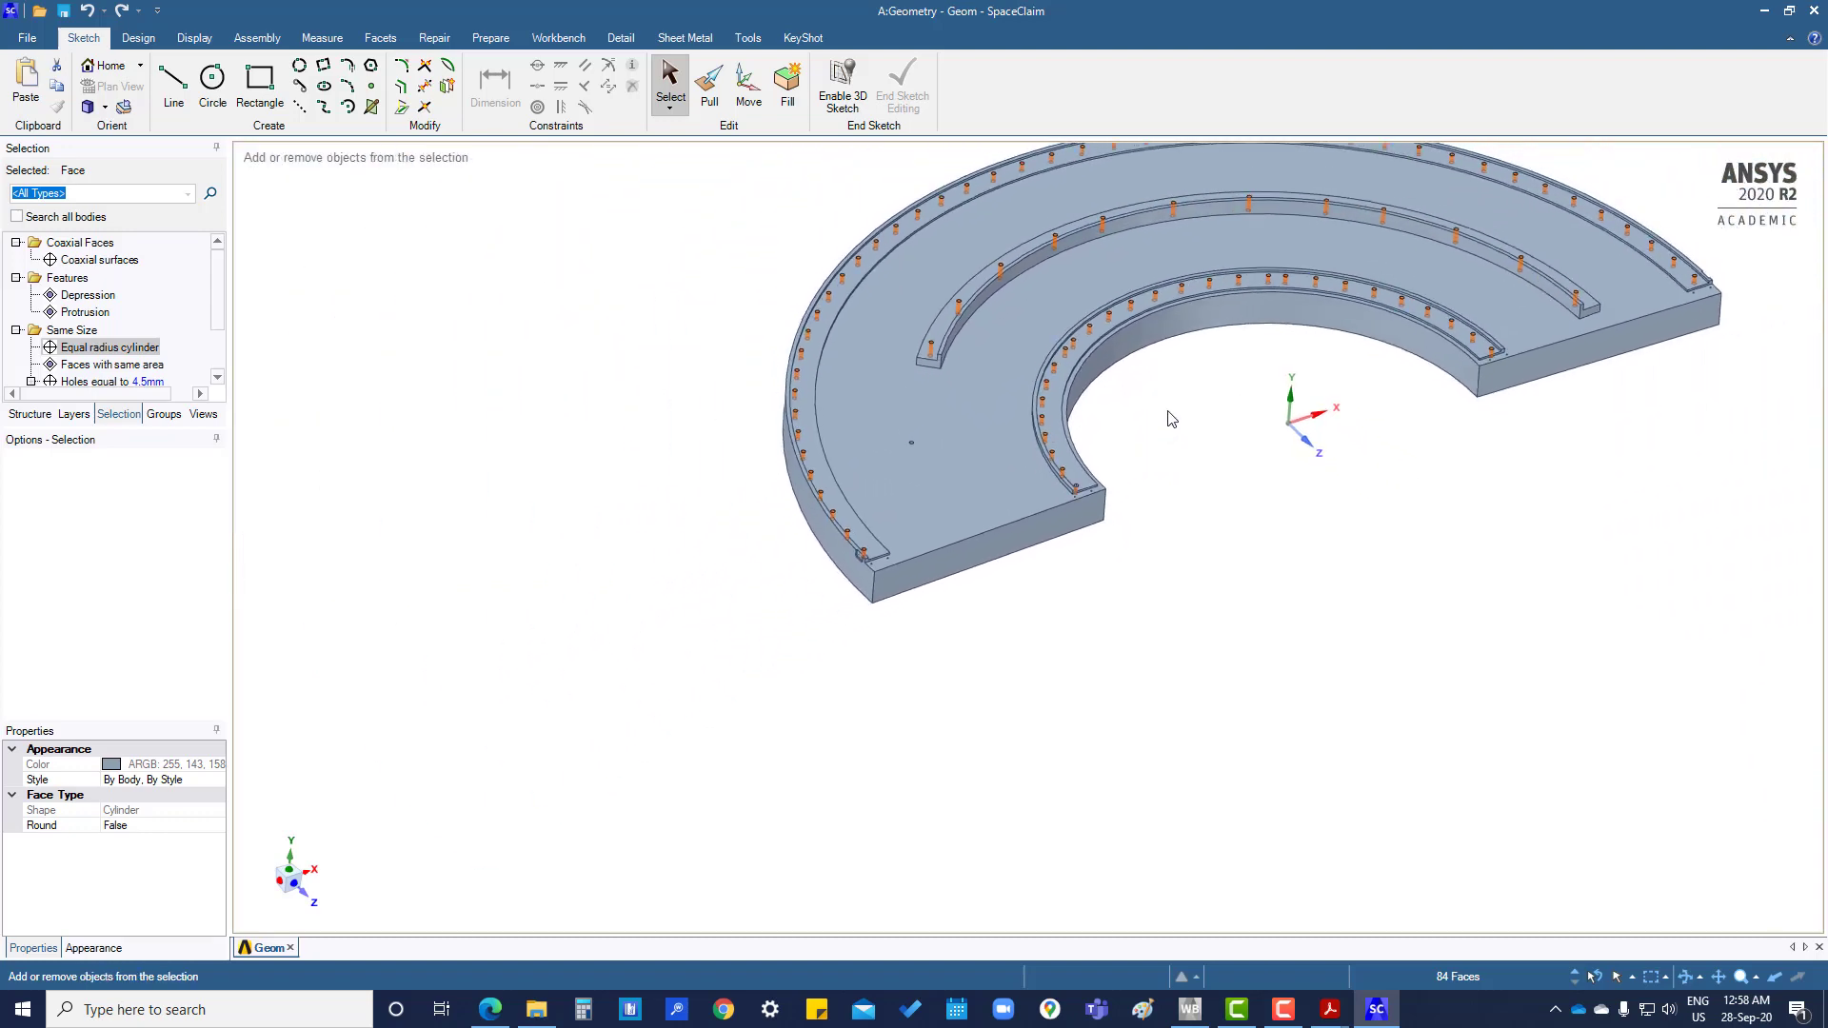
pyautogui.keyDown('shift'); pyautogui.moveTo(1209, 412); pyautogui.dragTo(1007, 637, button='middle'); pyautogui.keyUp('shift')
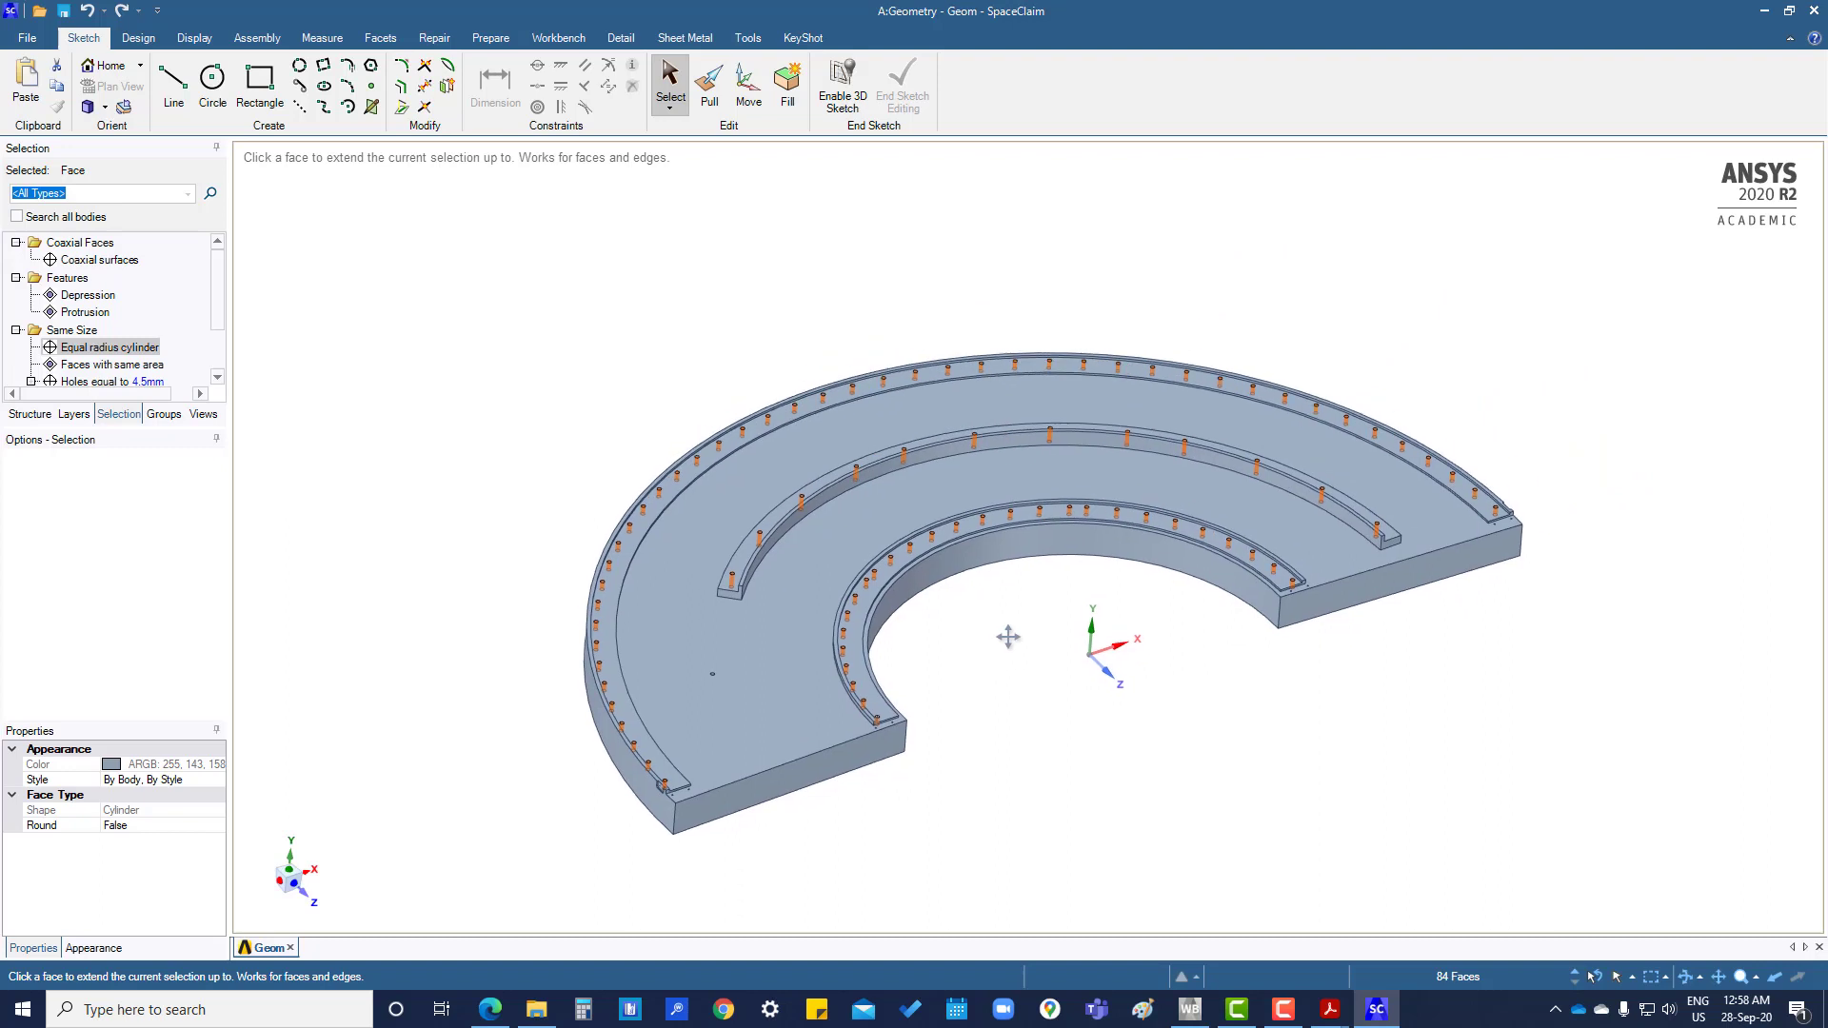
pyautogui.click(789, 88)
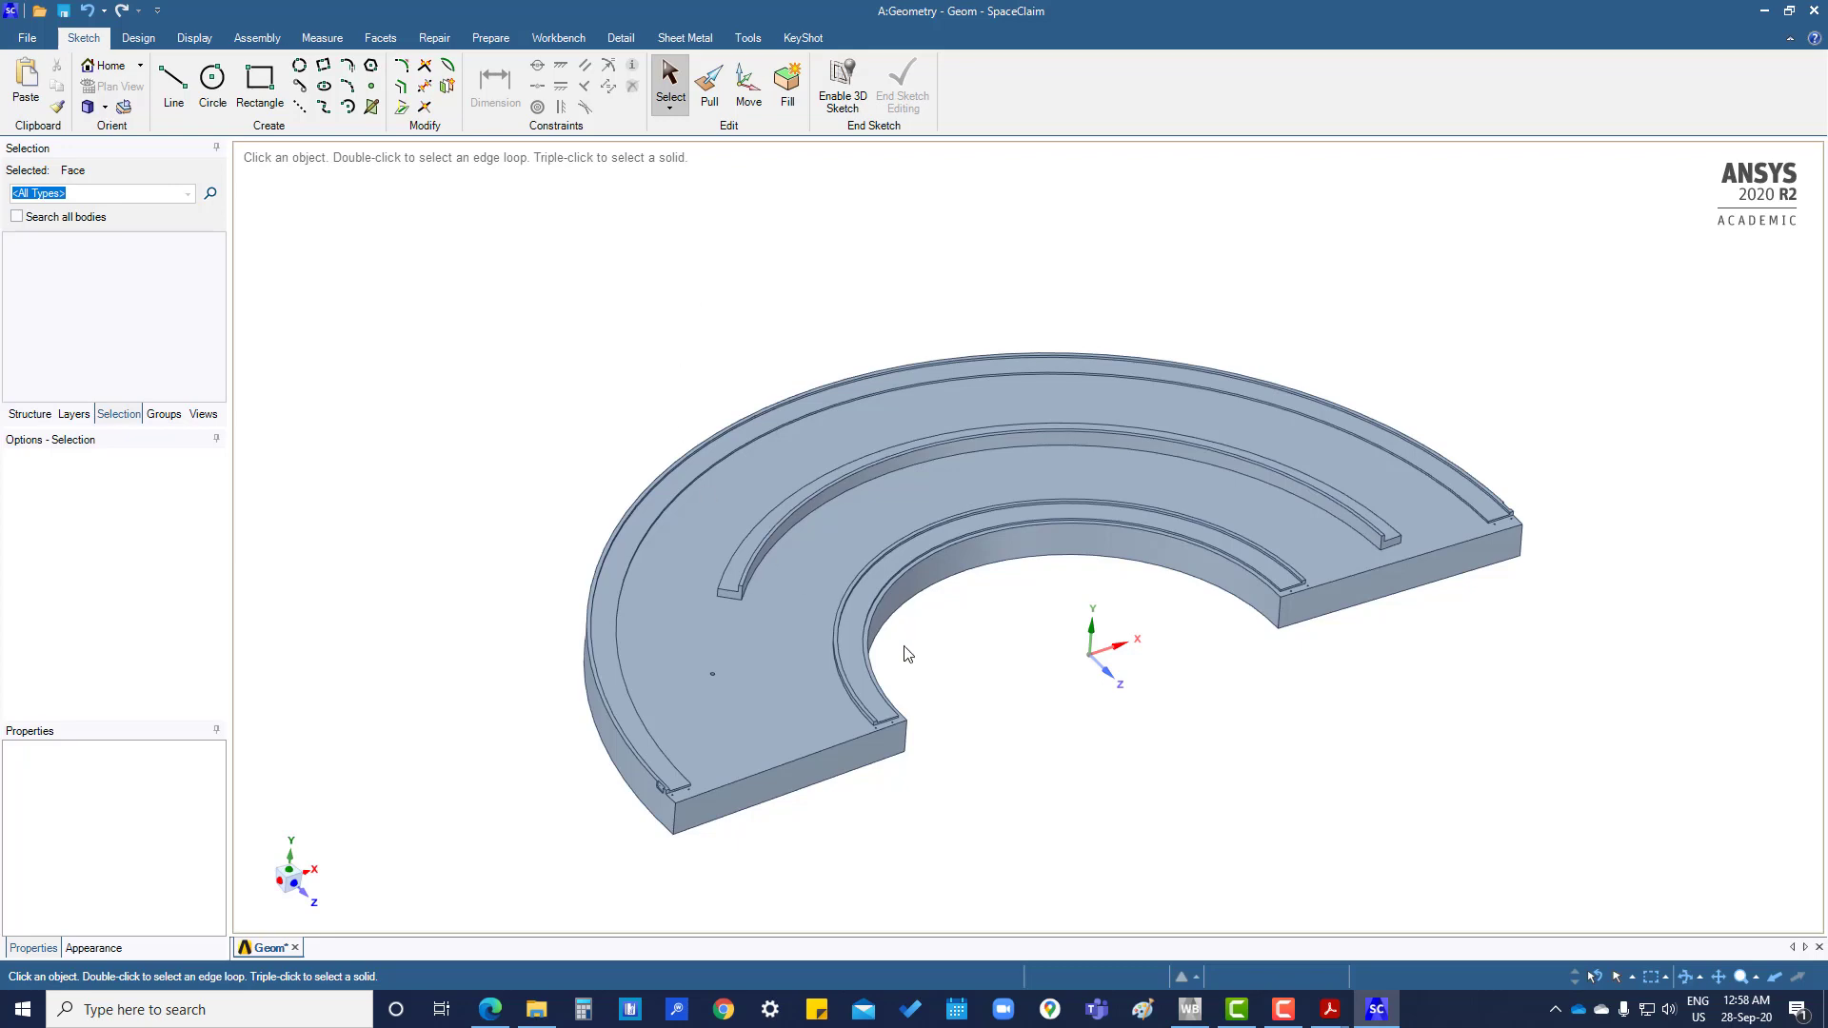
# - Select the equal-radius 4.25 mm holes in the top face and remove them with Fill
pyautogui.keyDown('ctrl'); pyautogui.moveTo(771, 704); pyautogui.dragTo(736, 889, button='middle'); pyautogui.keyUp('ctrl')
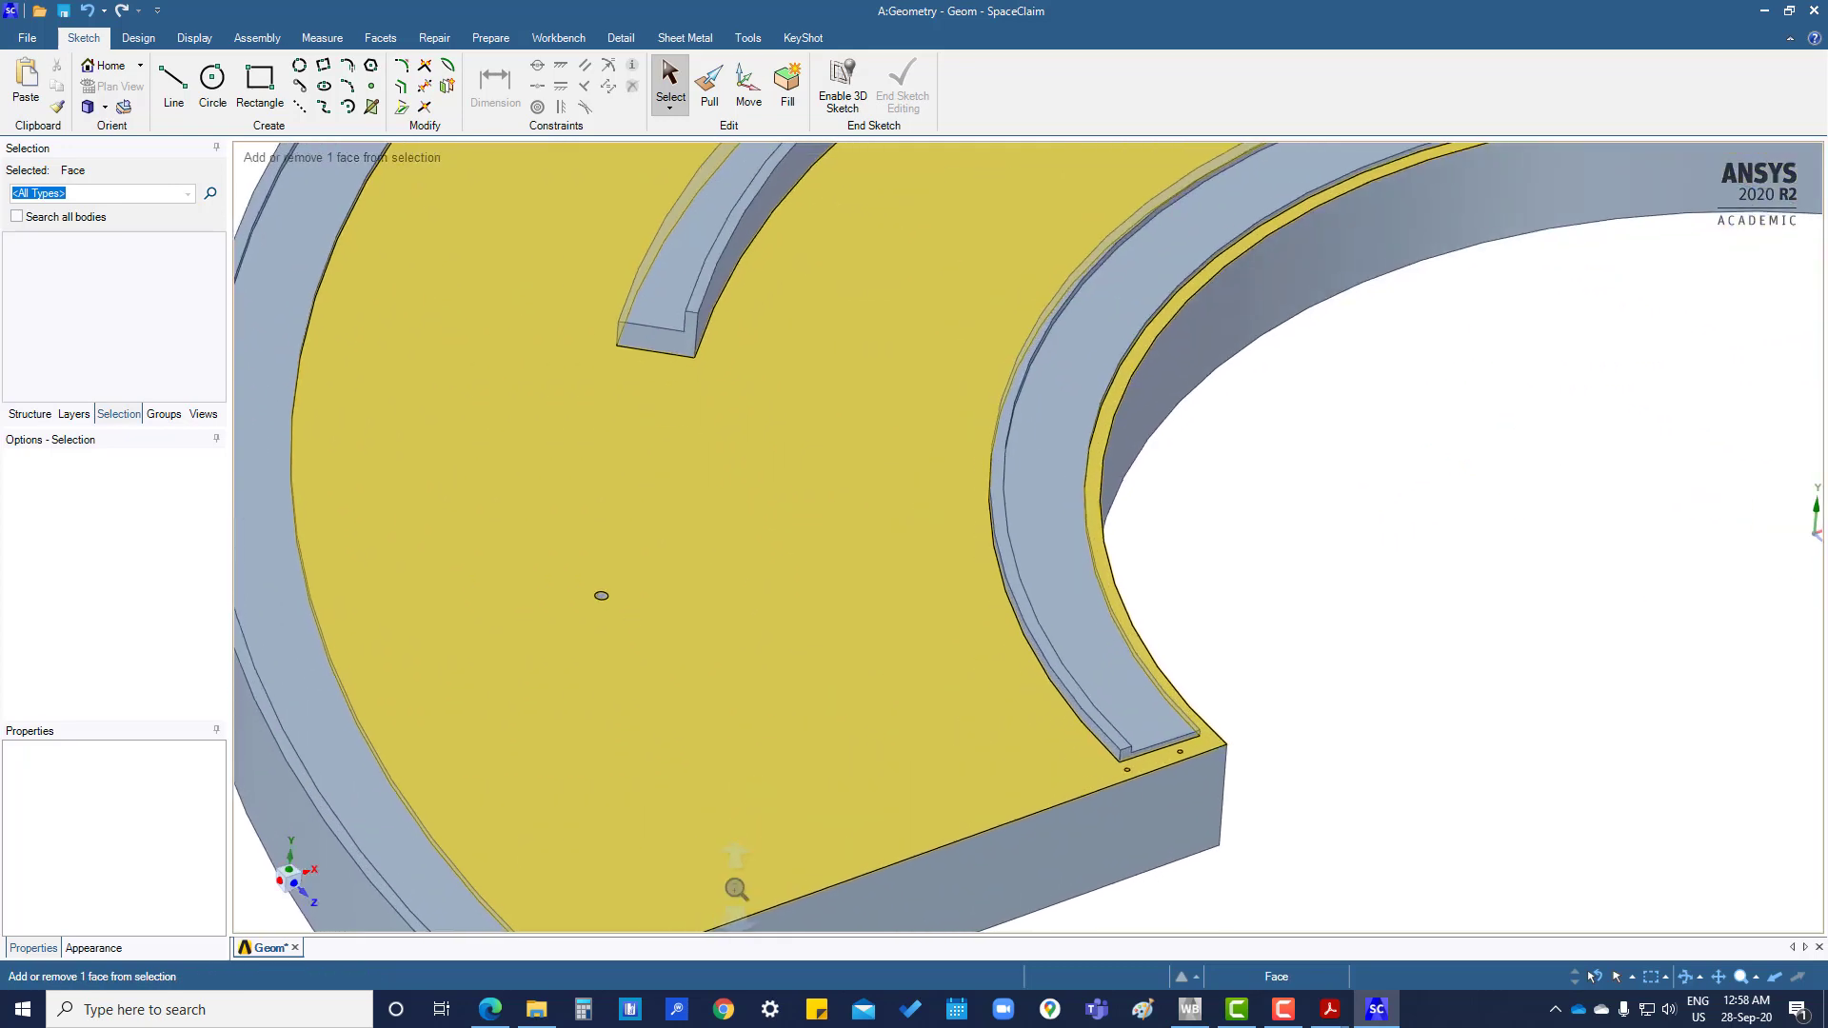
pyautogui.keyDown('ctrl'); pyautogui.moveTo(638, 646); pyautogui.dragTo(834, 847, button='middle'); pyautogui.keyUp('ctrl')
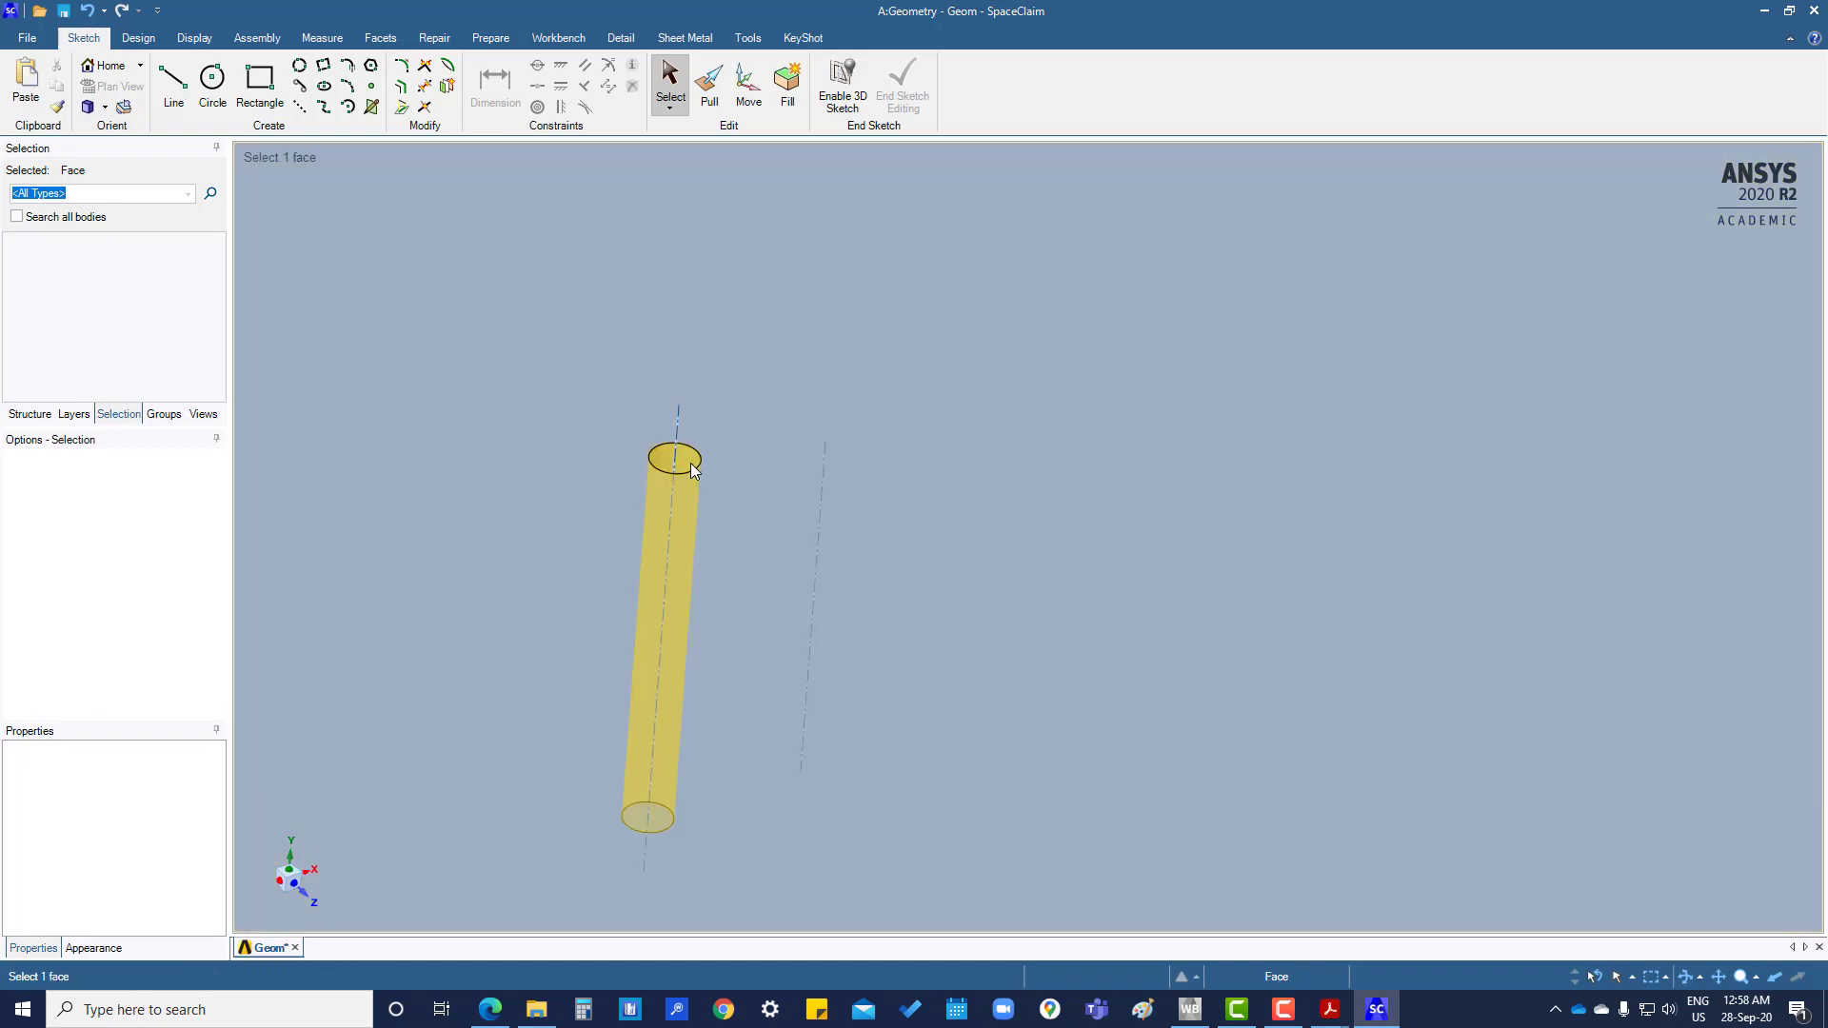
pyautogui.click(690, 463)
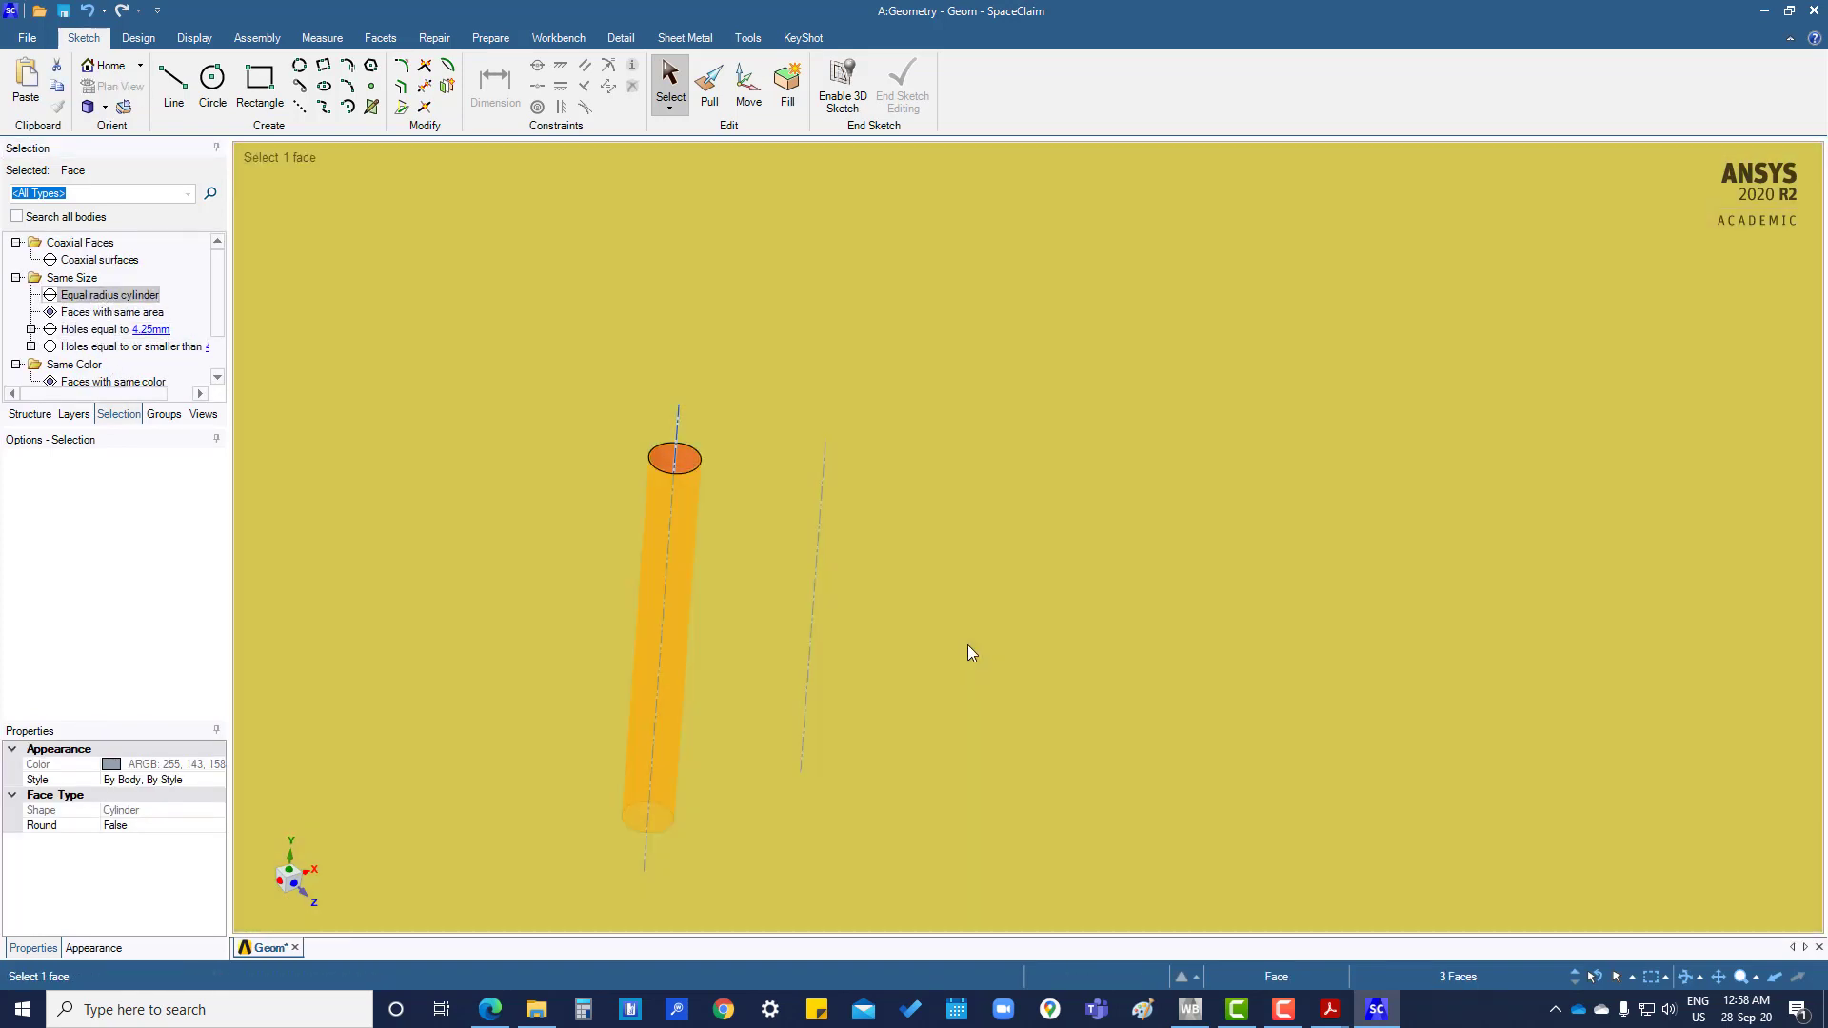
pyautogui.scroll(-10, 965, 500)
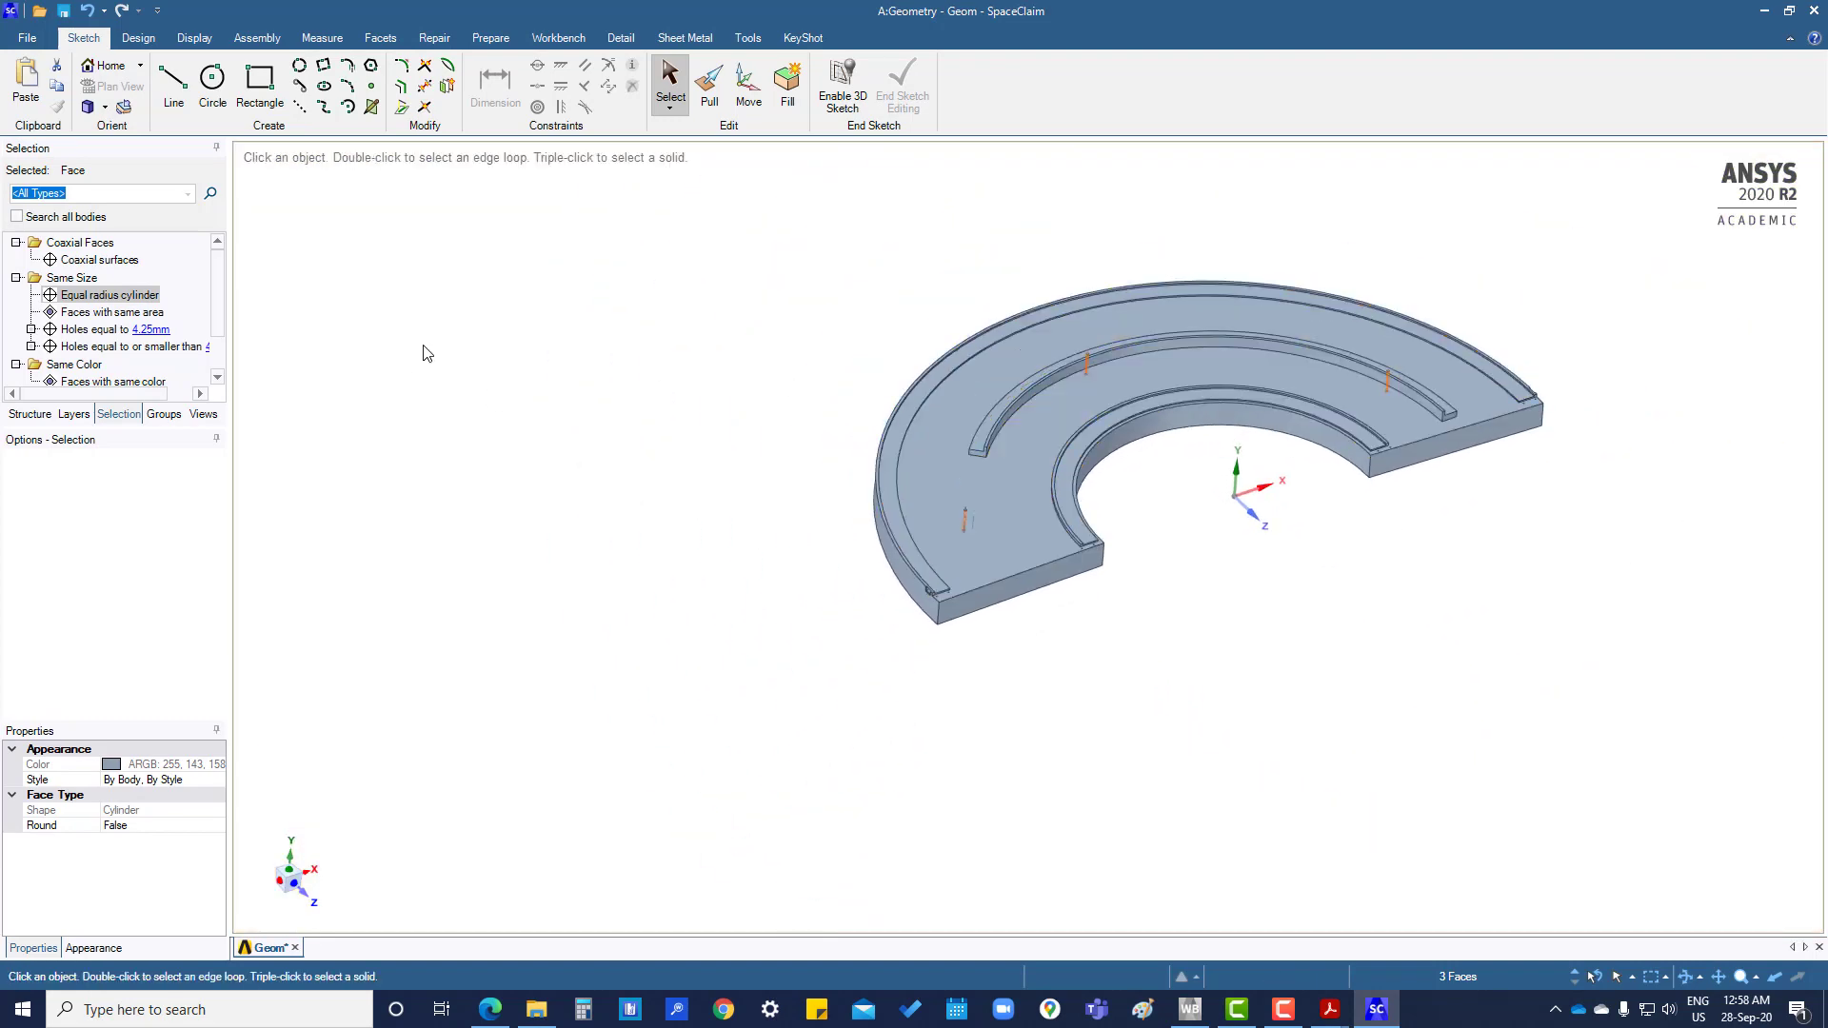
pyautogui.click(784, 84)
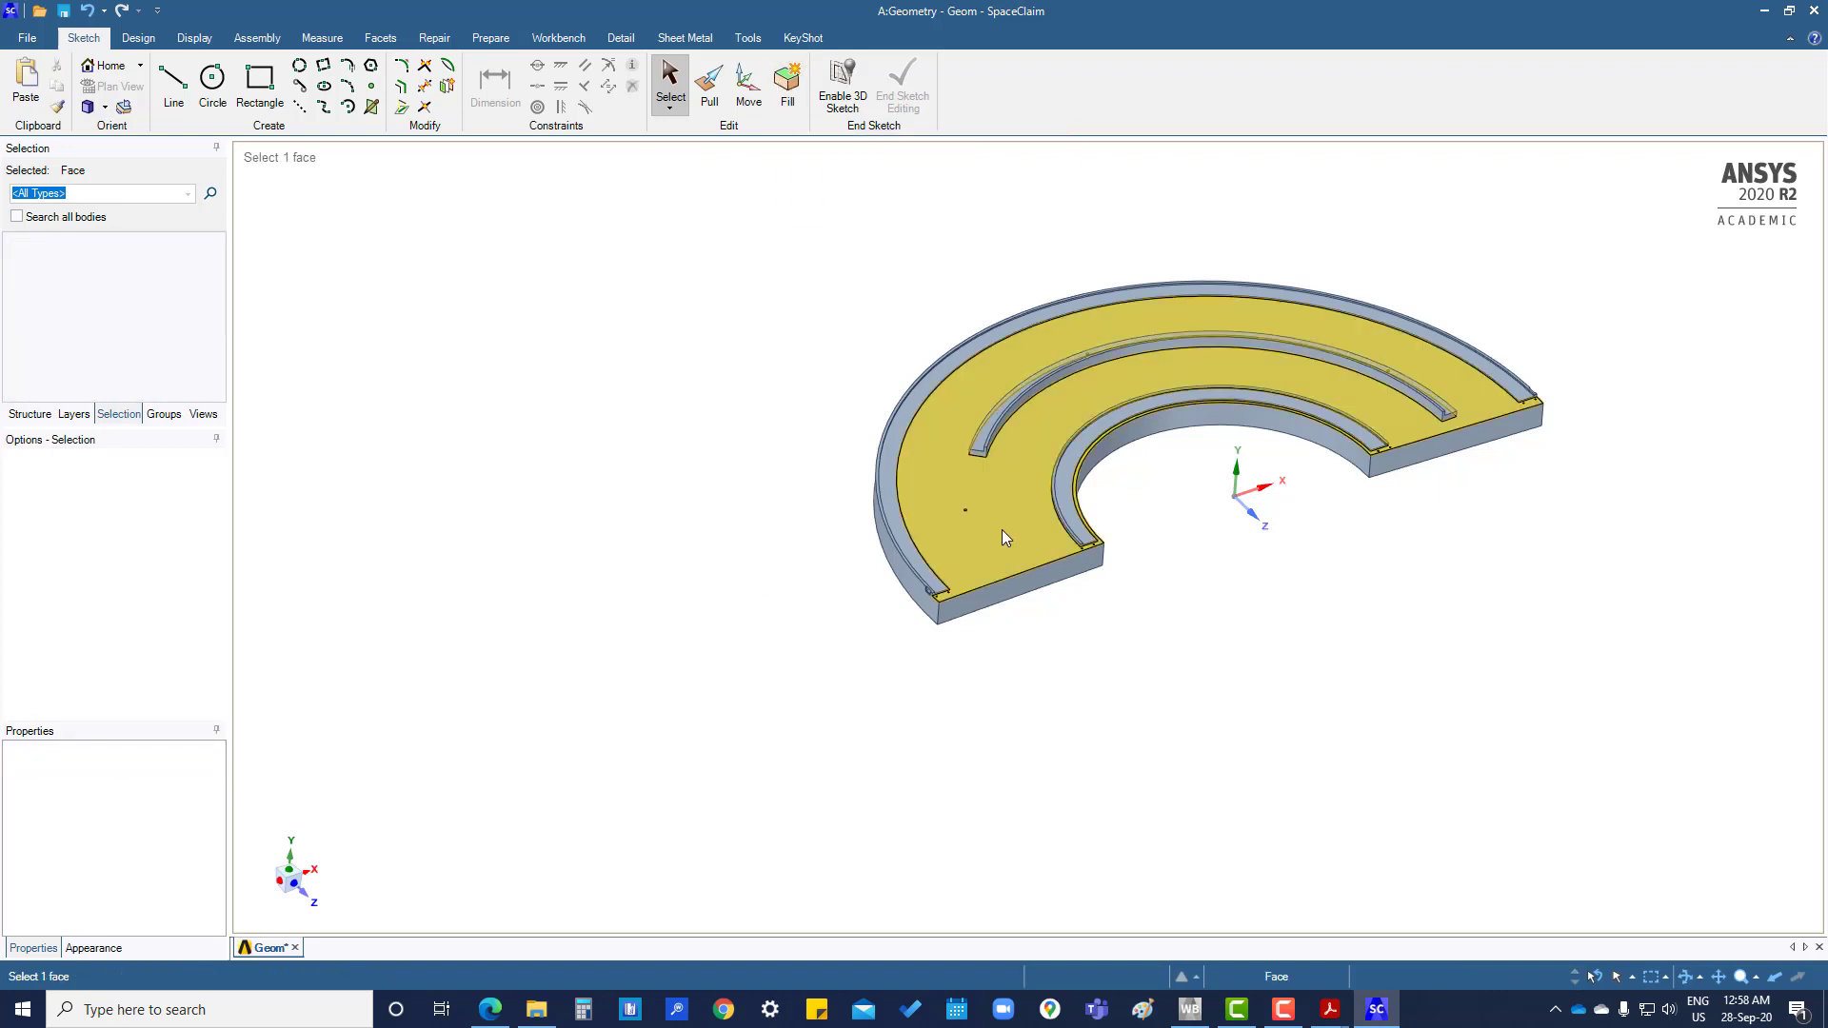
# - Fill the leftover small hole in the top face near the part's open end
pyautogui.moveTo(1001, 534); pyautogui.dragTo(959, 914, button='middle')
pyautogui.keyDown('shift'); pyautogui.moveTo(884, 572); pyautogui.dragTo(881, 333, button='middle'); pyautogui.keyUp('shift')
pyautogui.click(731, 358)
pyautogui.click(787, 84)
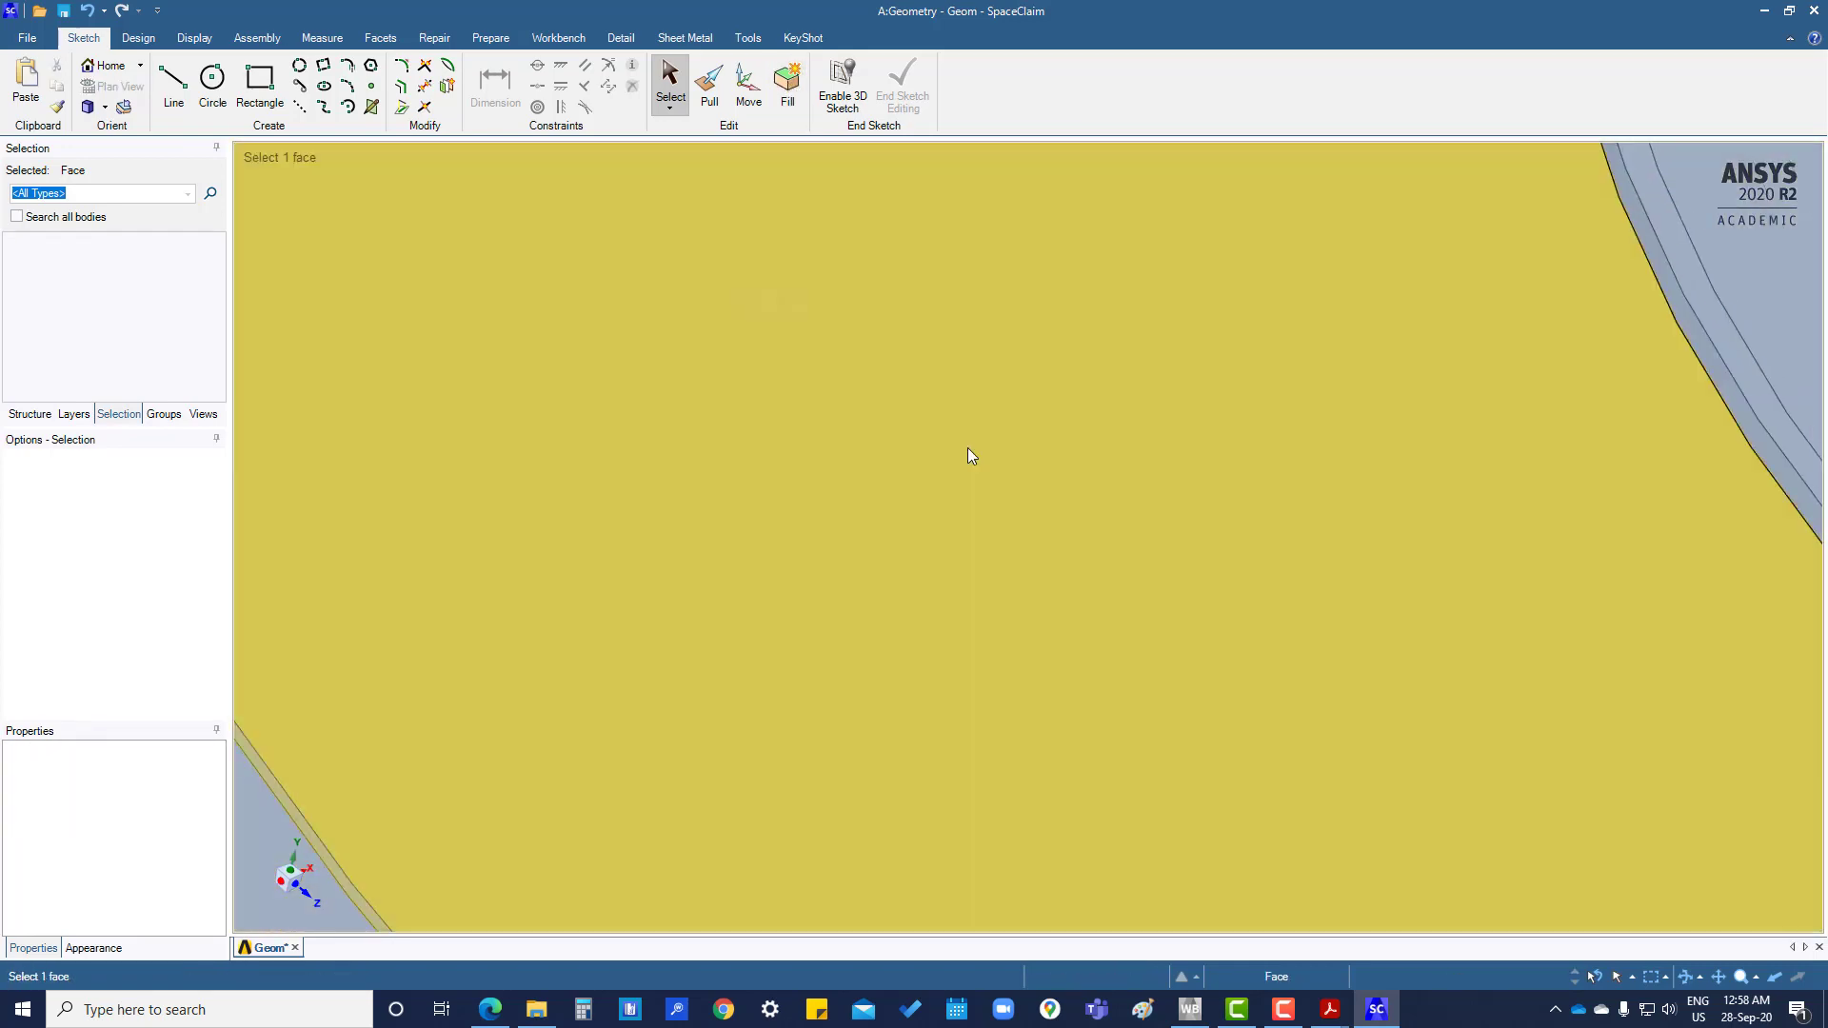
# - Fill the leftover small hole beside the curved middle rail
pyautogui.keyDown('shift'); pyautogui.moveTo(967, 448); pyautogui.dragTo(1060, 237, button='middle'); pyautogui.keyUp('shift')
pyautogui.keyDown('ctrl'); pyautogui.moveTo(1051, 322); pyautogui.dragTo(922, 845, button='middle'); pyautogui.keyUp('ctrl')
pyautogui.keyDown('shift'); pyautogui.moveTo(949, 453); pyautogui.dragTo(1004, 252, button='middle'); pyautogui.keyUp('shift')
pyautogui.keyDown('ctrl'); pyautogui.moveTo(996, 319); pyautogui.dragTo(977, 521, button='middle'); pyautogui.keyUp('ctrl')
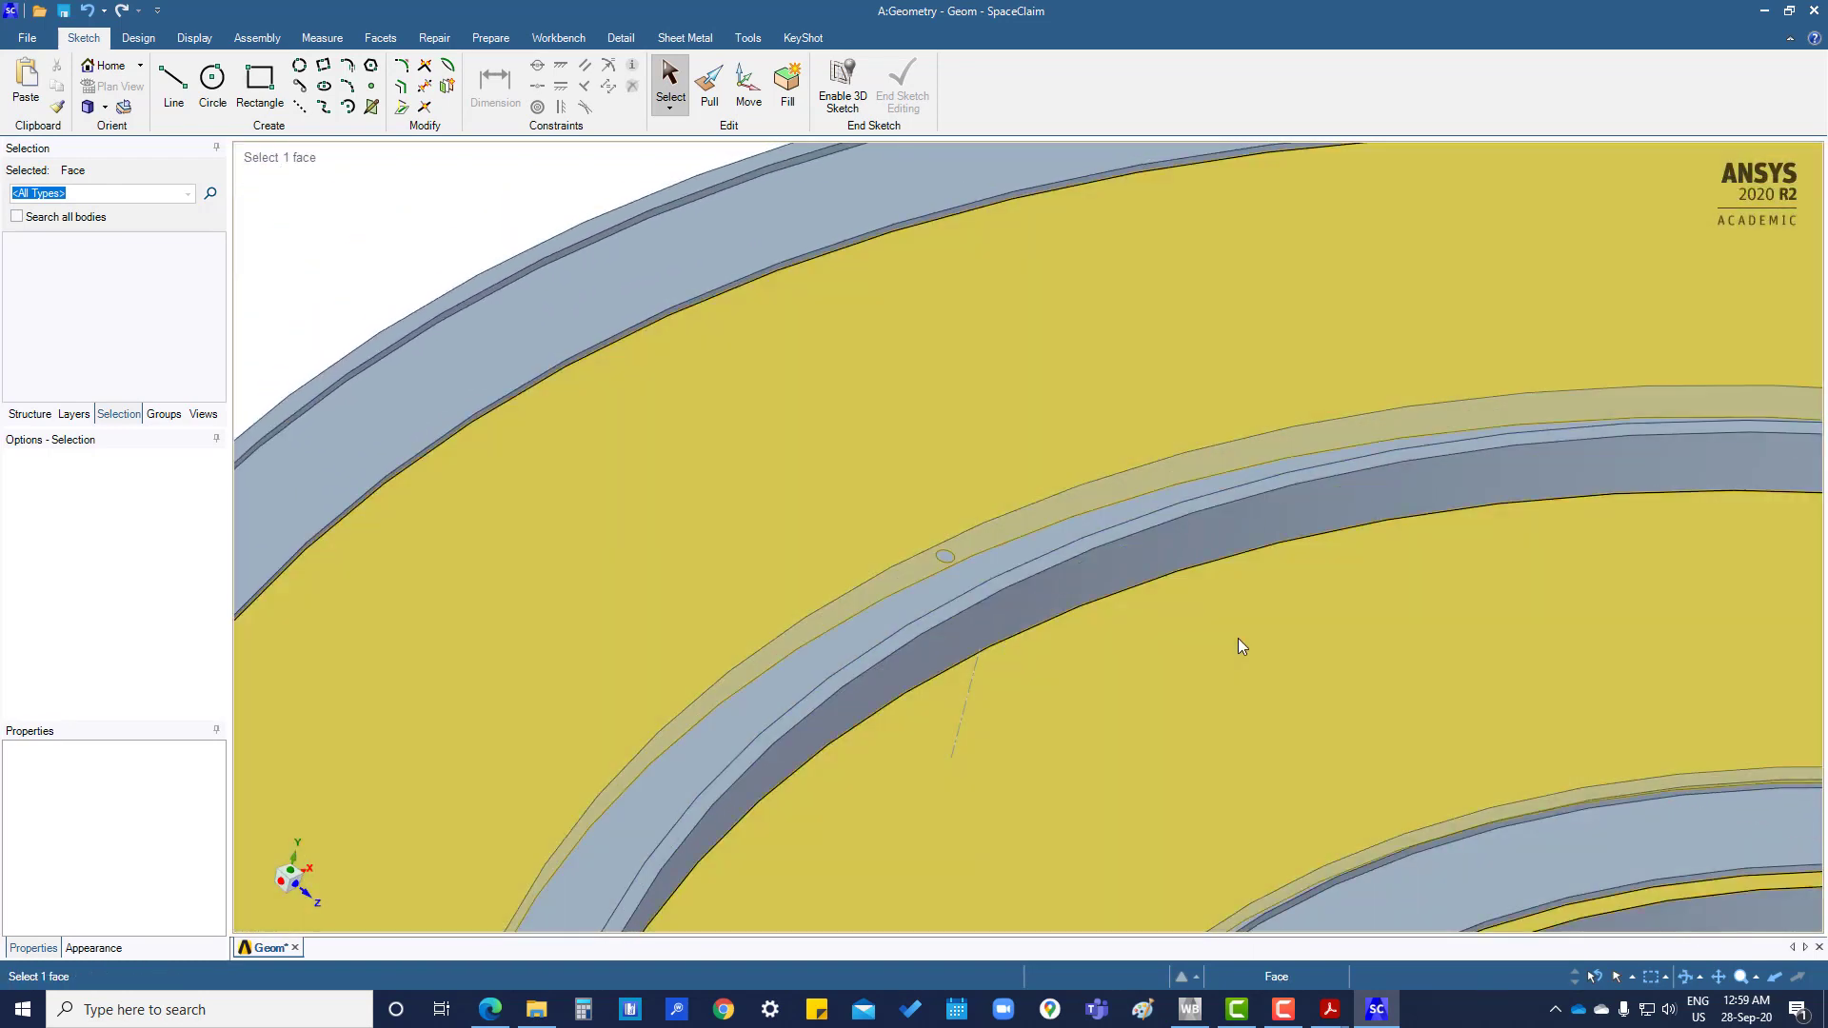
pyautogui.keyDown('shift'); pyautogui.moveTo(1238, 638); pyautogui.dragTo(1301, 632, button='middle'); pyautogui.keyUp('shift')
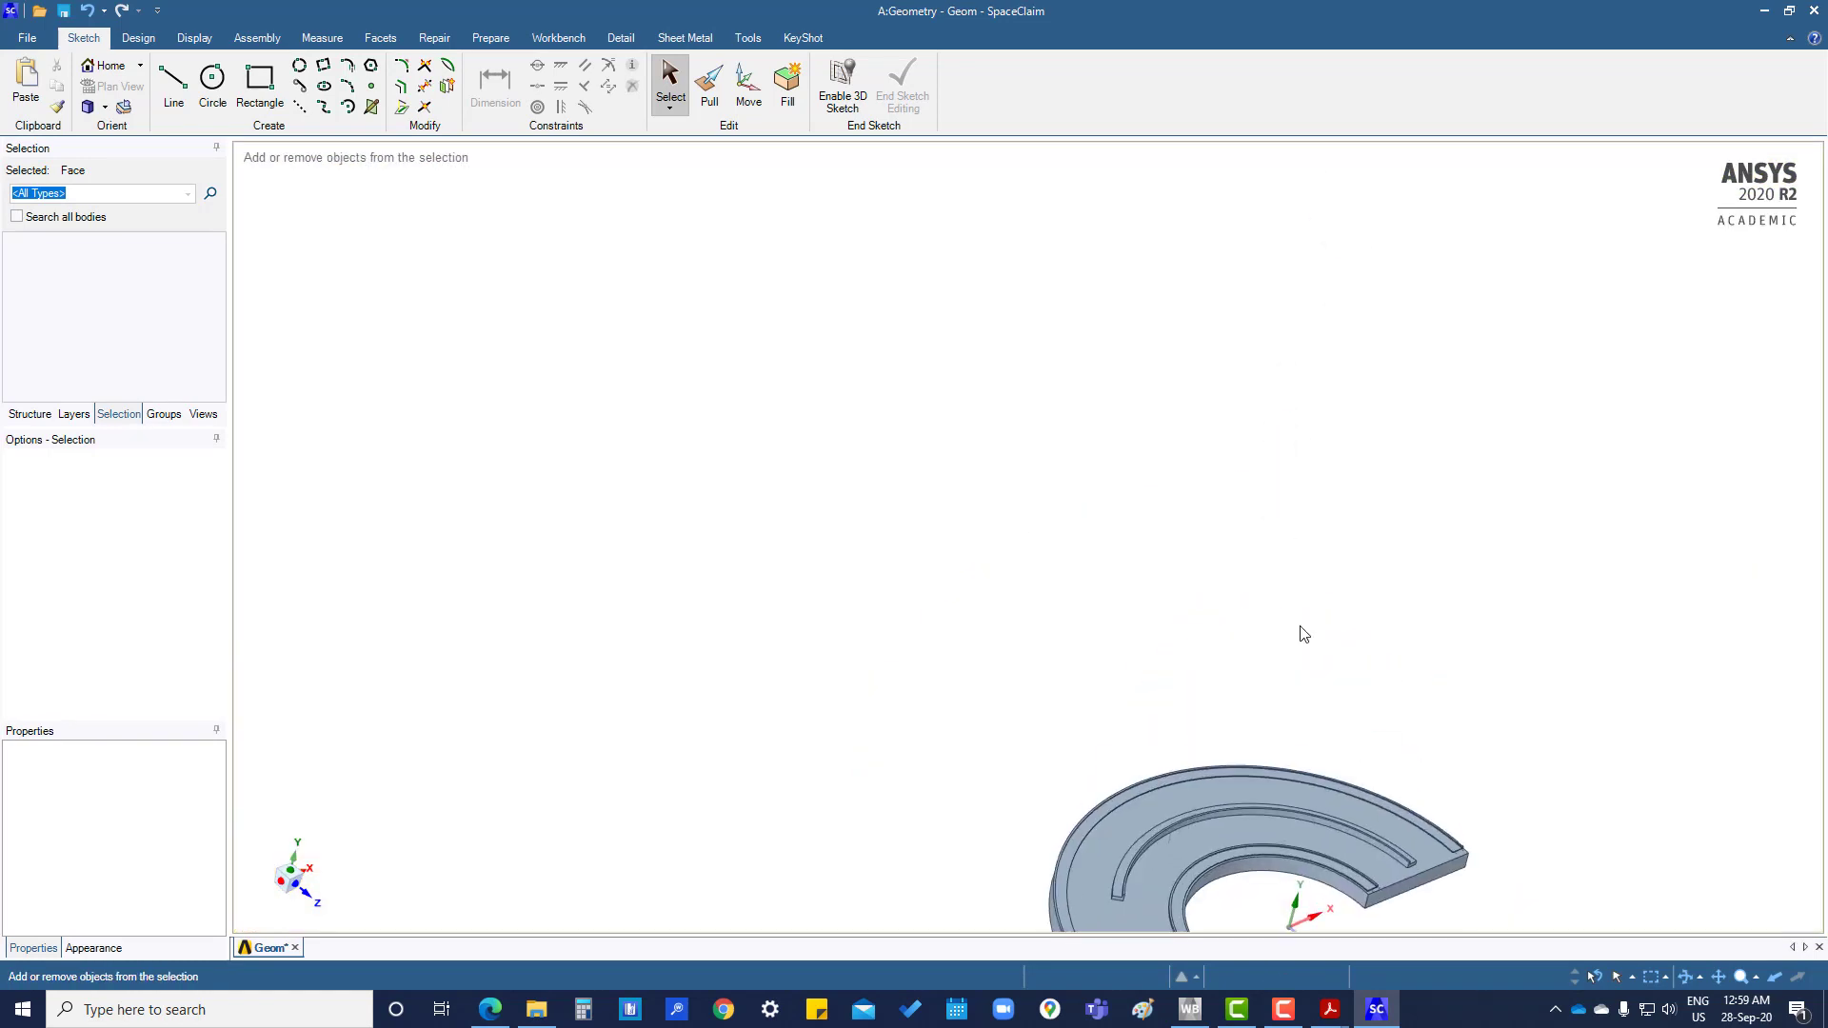
pyautogui.moveTo(1208, 592); pyautogui.dragTo(1207, 702, button='middle')
pyautogui.press('h')
pyautogui.keyDown('ctrl'); pyautogui.moveTo(1386, 731); pyautogui.dragTo(1352, 914, button='middle'); pyautogui.keyUp('ctrl')
pyautogui.click(1176, 449)
pyautogui.click(773, 100)
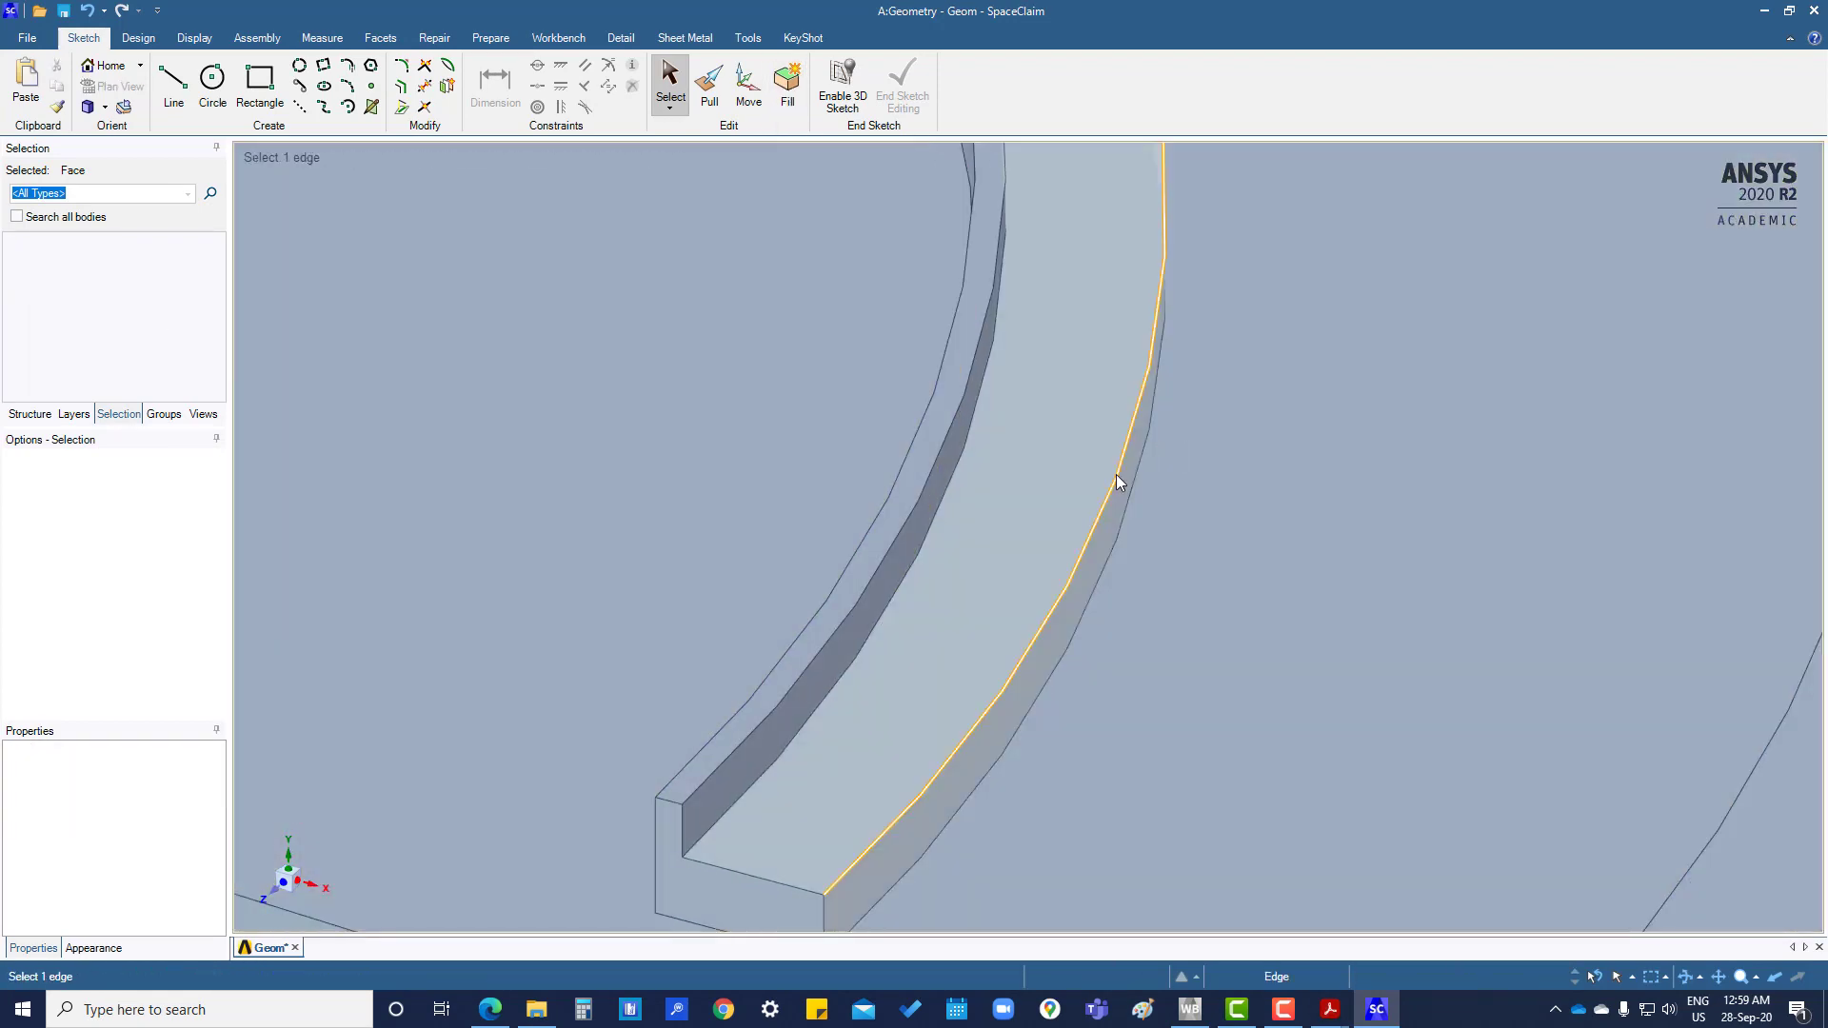
# - Fill the remaining small hole just outside the outer edge of the curved middle rail on the top face
pyautogui.keyDown('ctrl'); pyautogui.moveTo(1148, 385); pyautogui.dragTo(1197, 198, button='middle'); pyautogui.keyUp('ctrl')
pyautogui.keyDown('ctrl'); pyautogui.moveTo(1073, 267); pyautogui.dragTo(1090, 533, button='middle'); pyautogui.keyUp('ctrl')
pyautogui.moveTo(579, 604); pyautogui.dragTo(795, 276, button='middle')
pyautogui.keyDown('ctrl'); pyautogui.moveTo(876, 795); pyautogui.dragTo(888, 585, button='middle'); pyautogui.keyUp('ctrl')
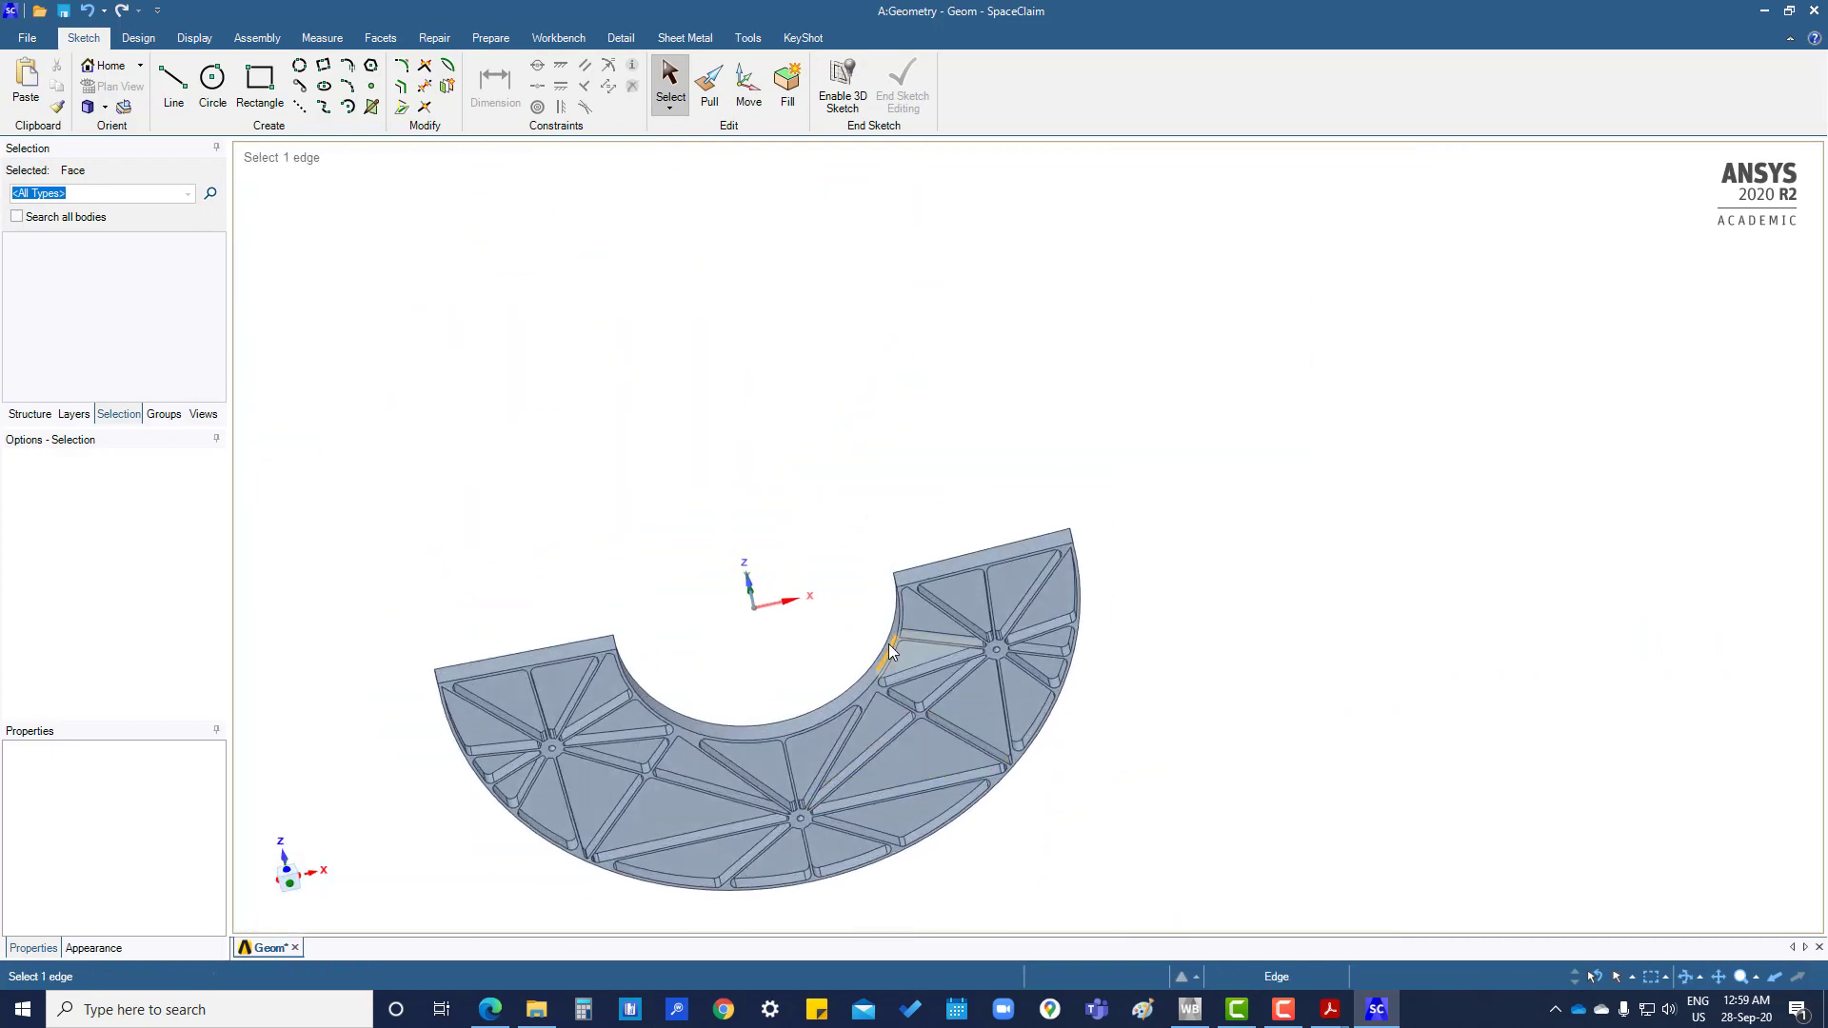
pyautogui.moveTo(893, 733); pyautogui.dragTo(885, 429, button='middle')
pyautogui.moveTo(1050, 632); pyautogui.dragTo(946, 621, button='middle')
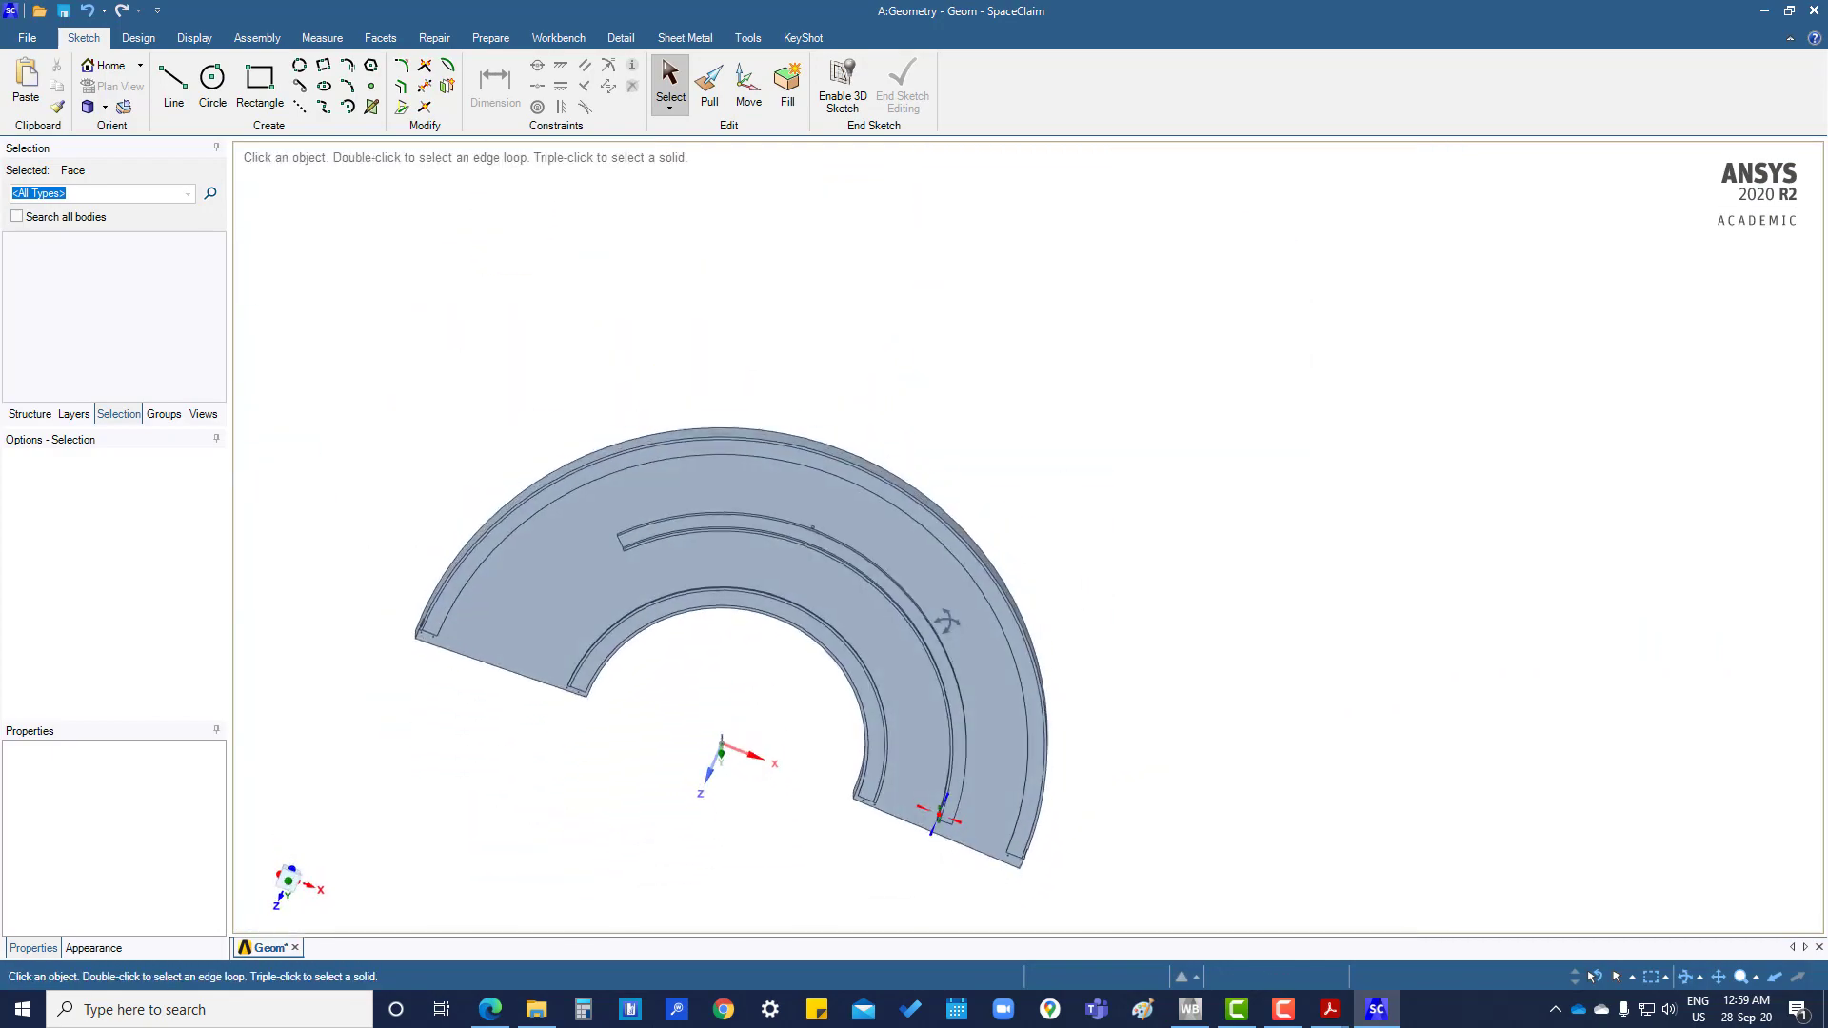
pyautogui.scroll(9, 813, 566)
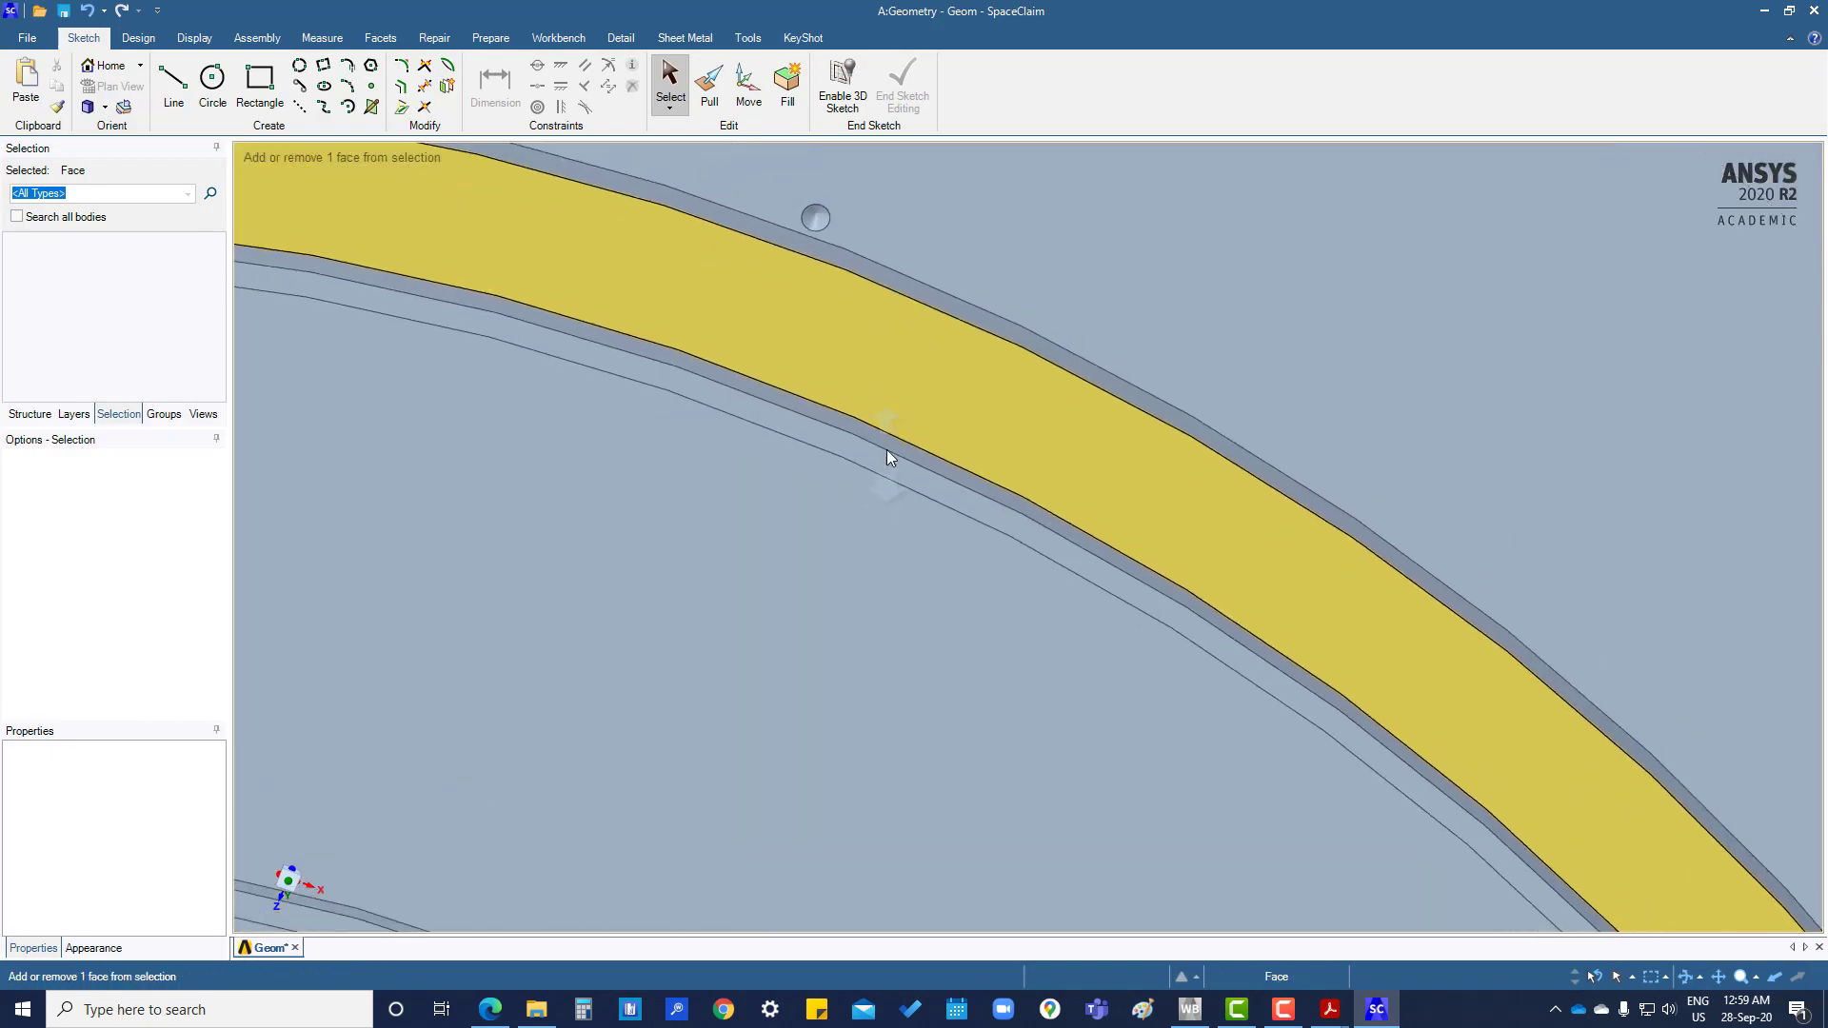
pyautogui.click(815, 229)
pyautogui.scroll(-6, 918, 514)
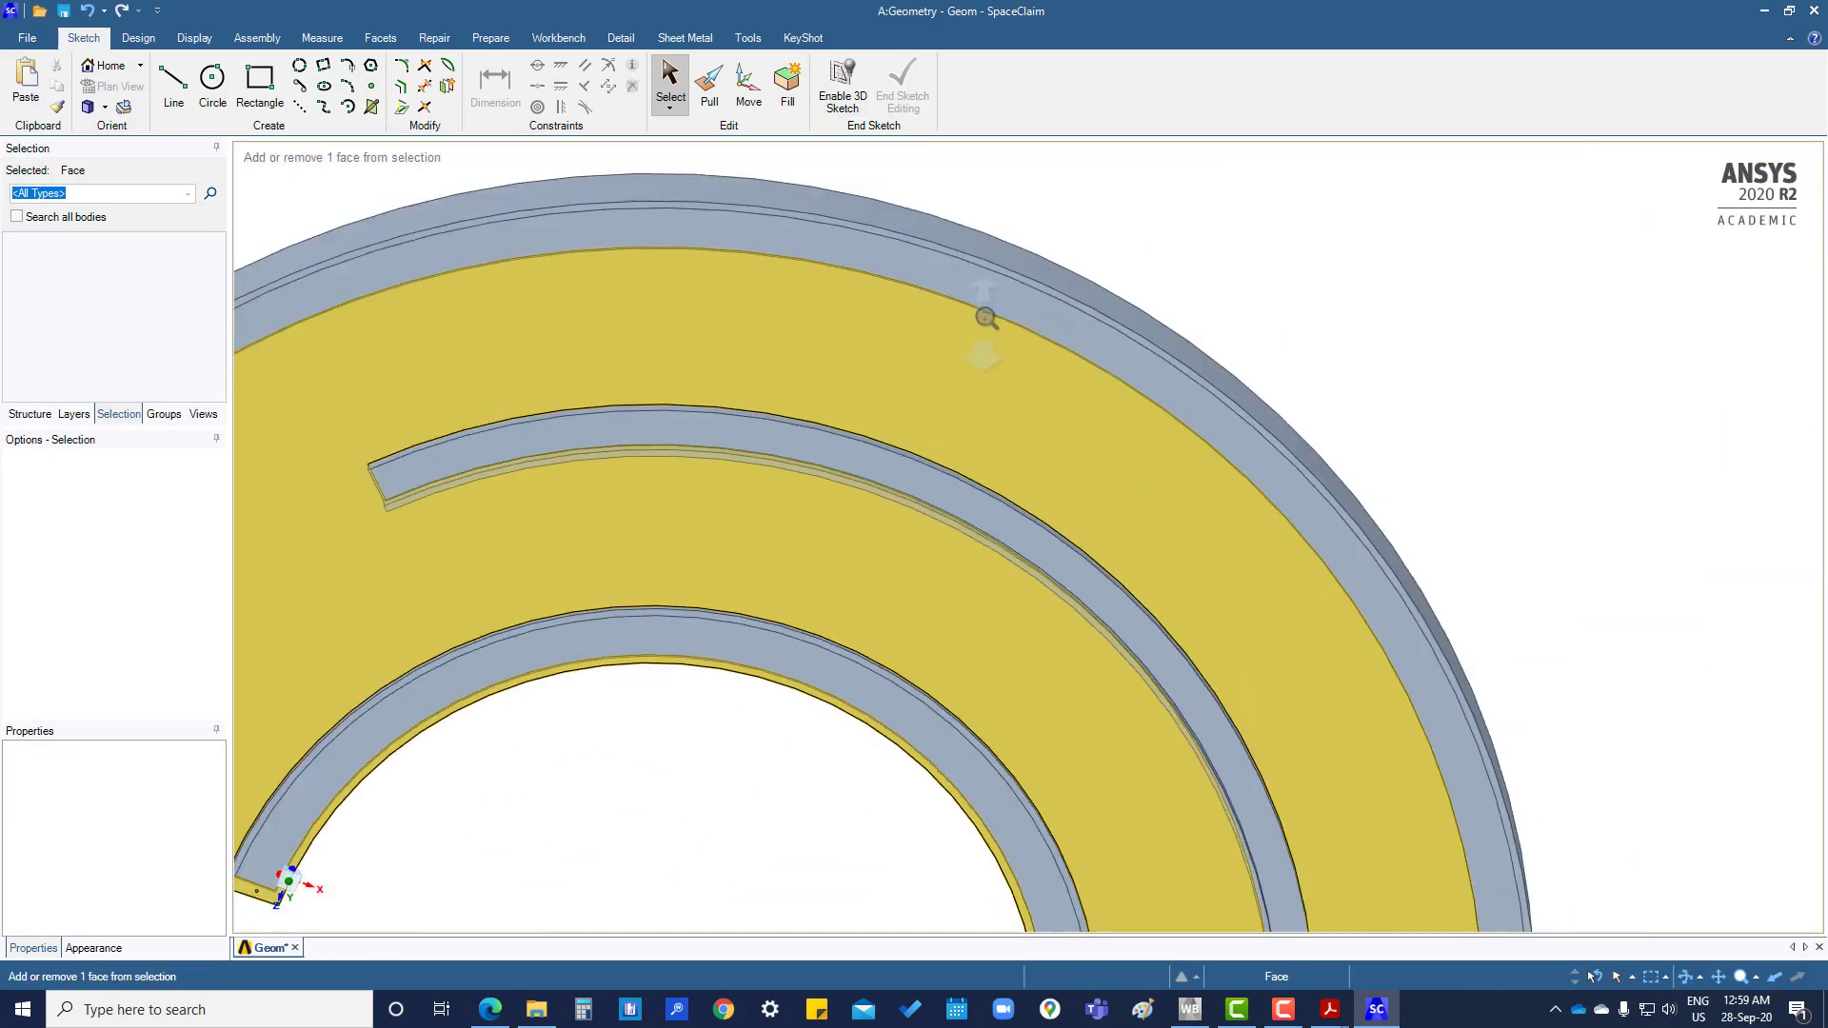
# - Select the equal-radius 1.65 mm holes starting from the one near the top face's end corner and remove them with Fill
pyautogui.scroll(-5, 985, 318)
pyautogui.moveTo(980, 808); pyautogui.dragTo(1135, 780, button='middle')
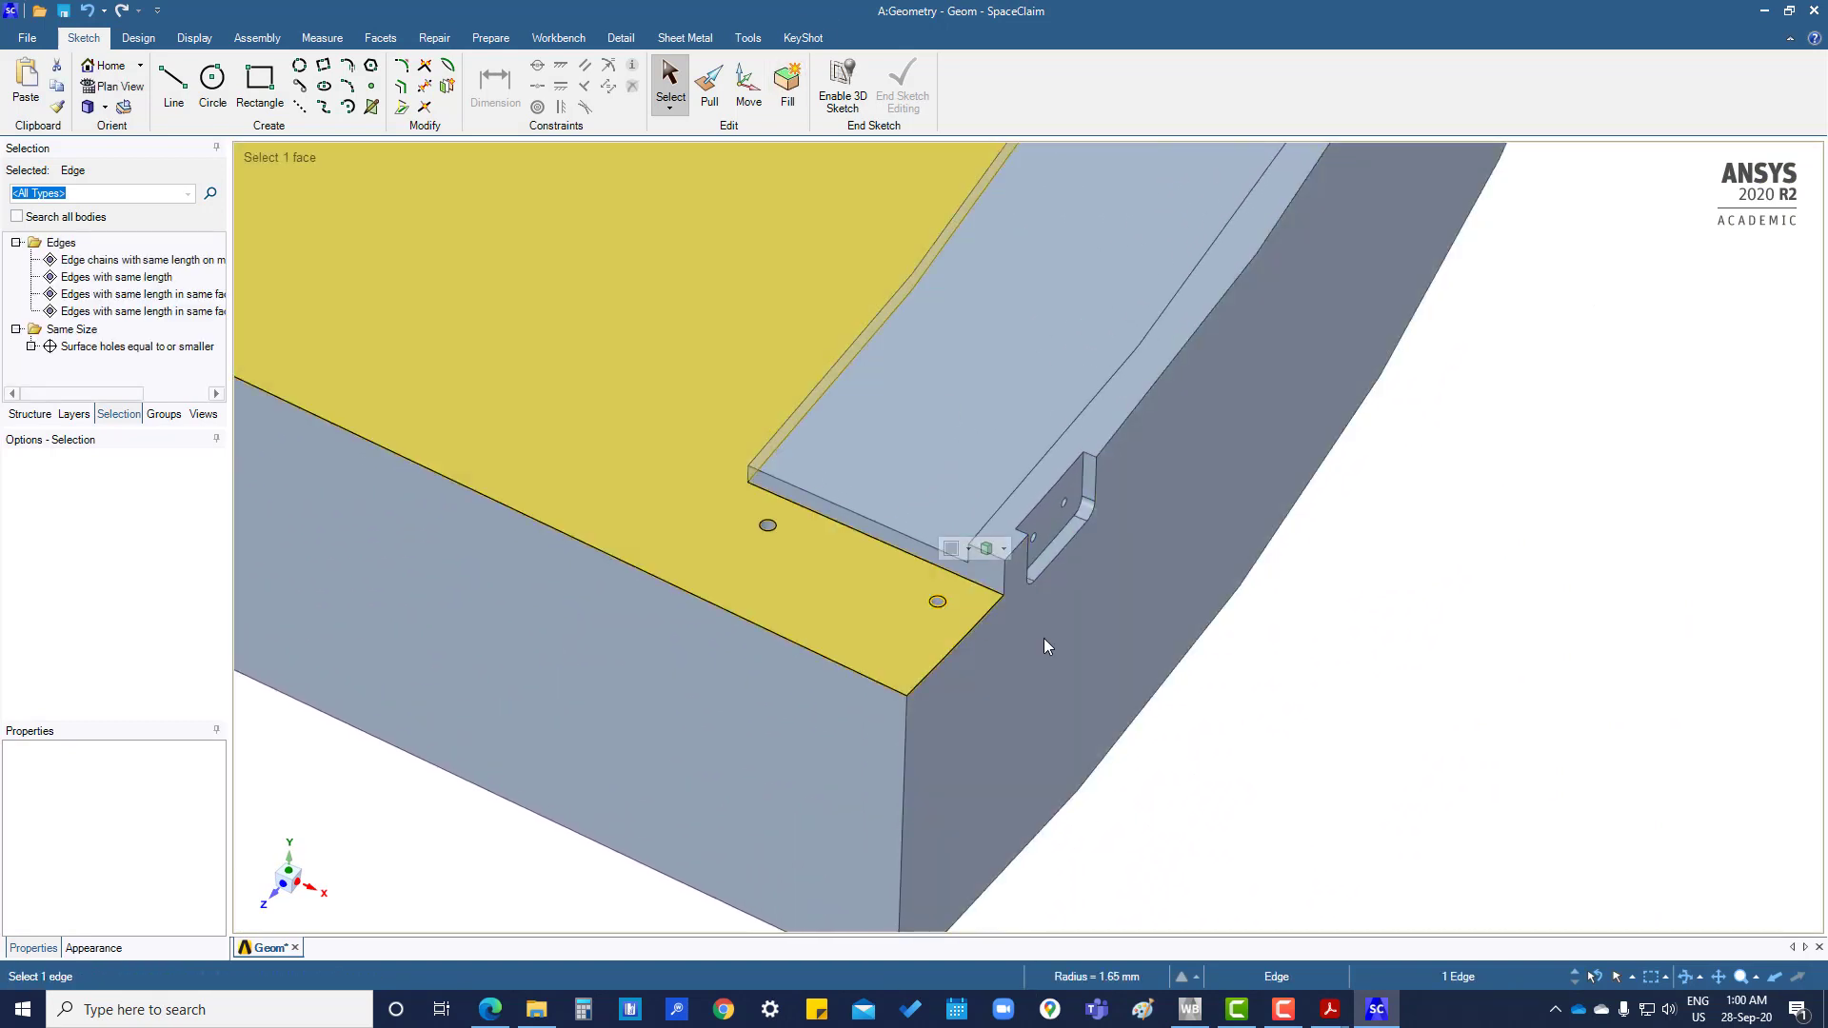
pyautogui.scroll(4, 928, 580)
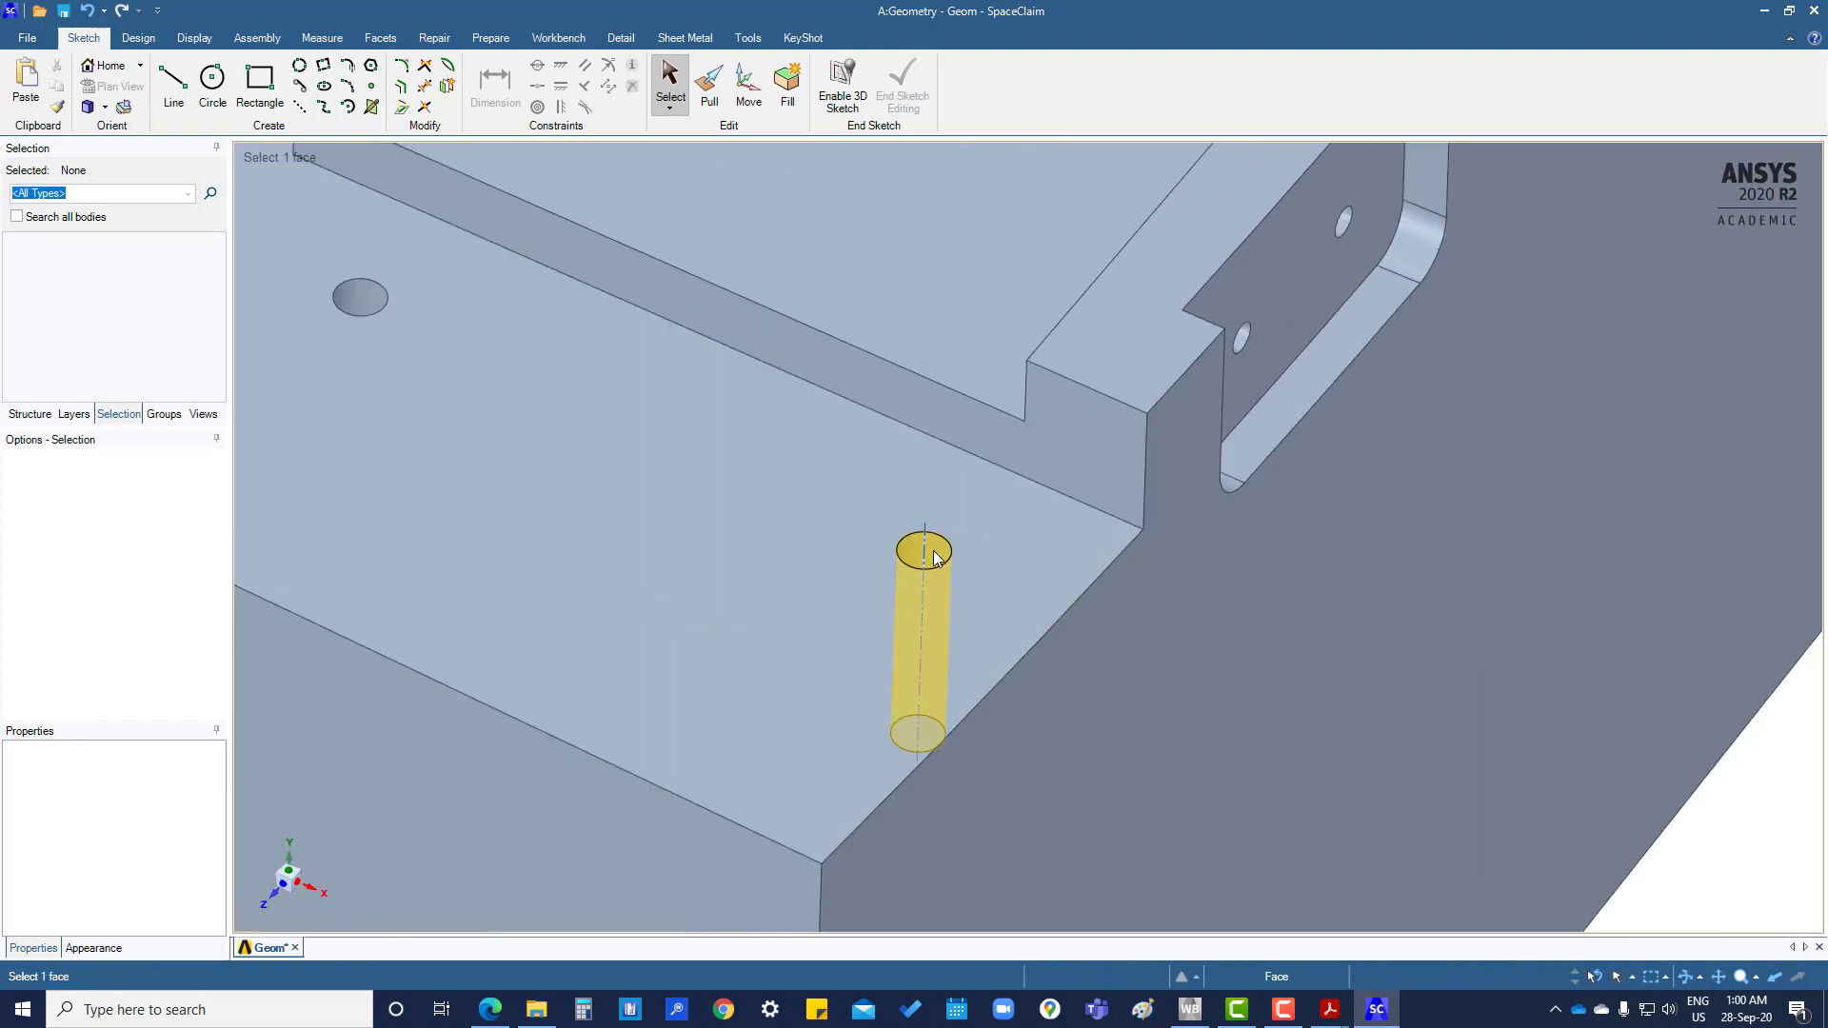
pyautogui.click(934, 558)
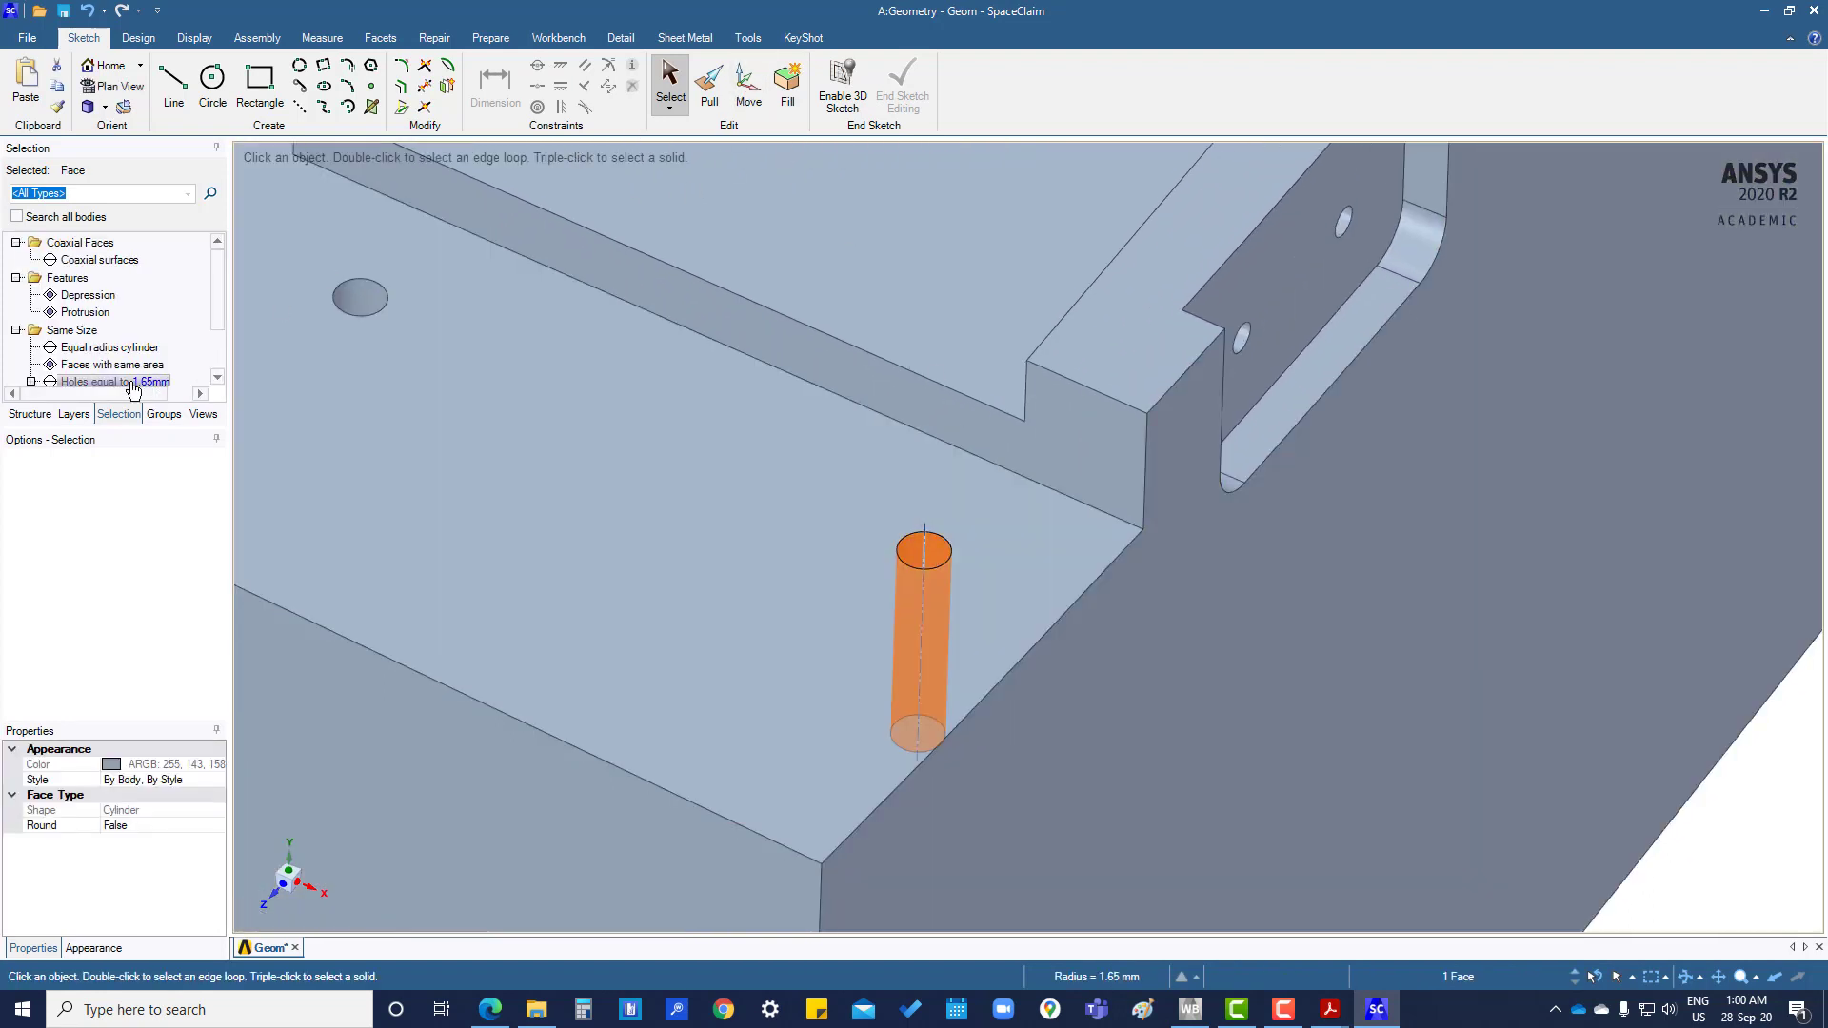
pyautogui.click(96, 350)
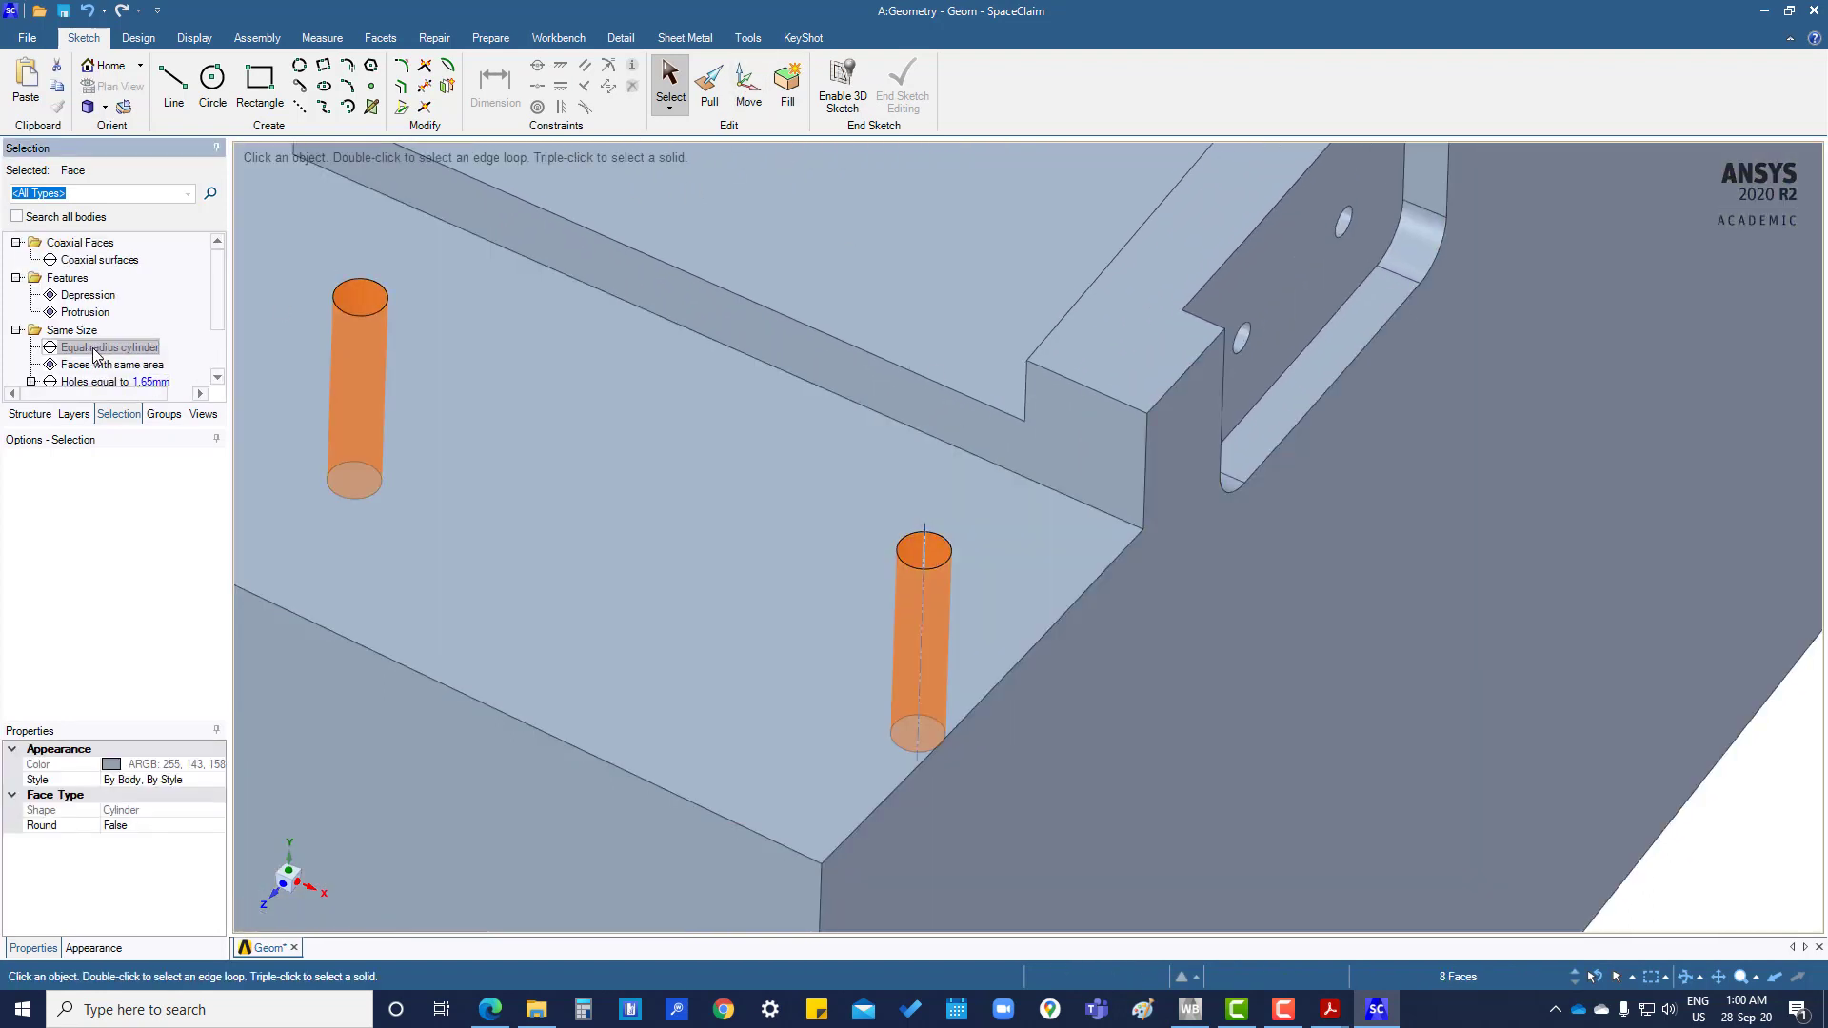
pyautogui.click(781, 88)
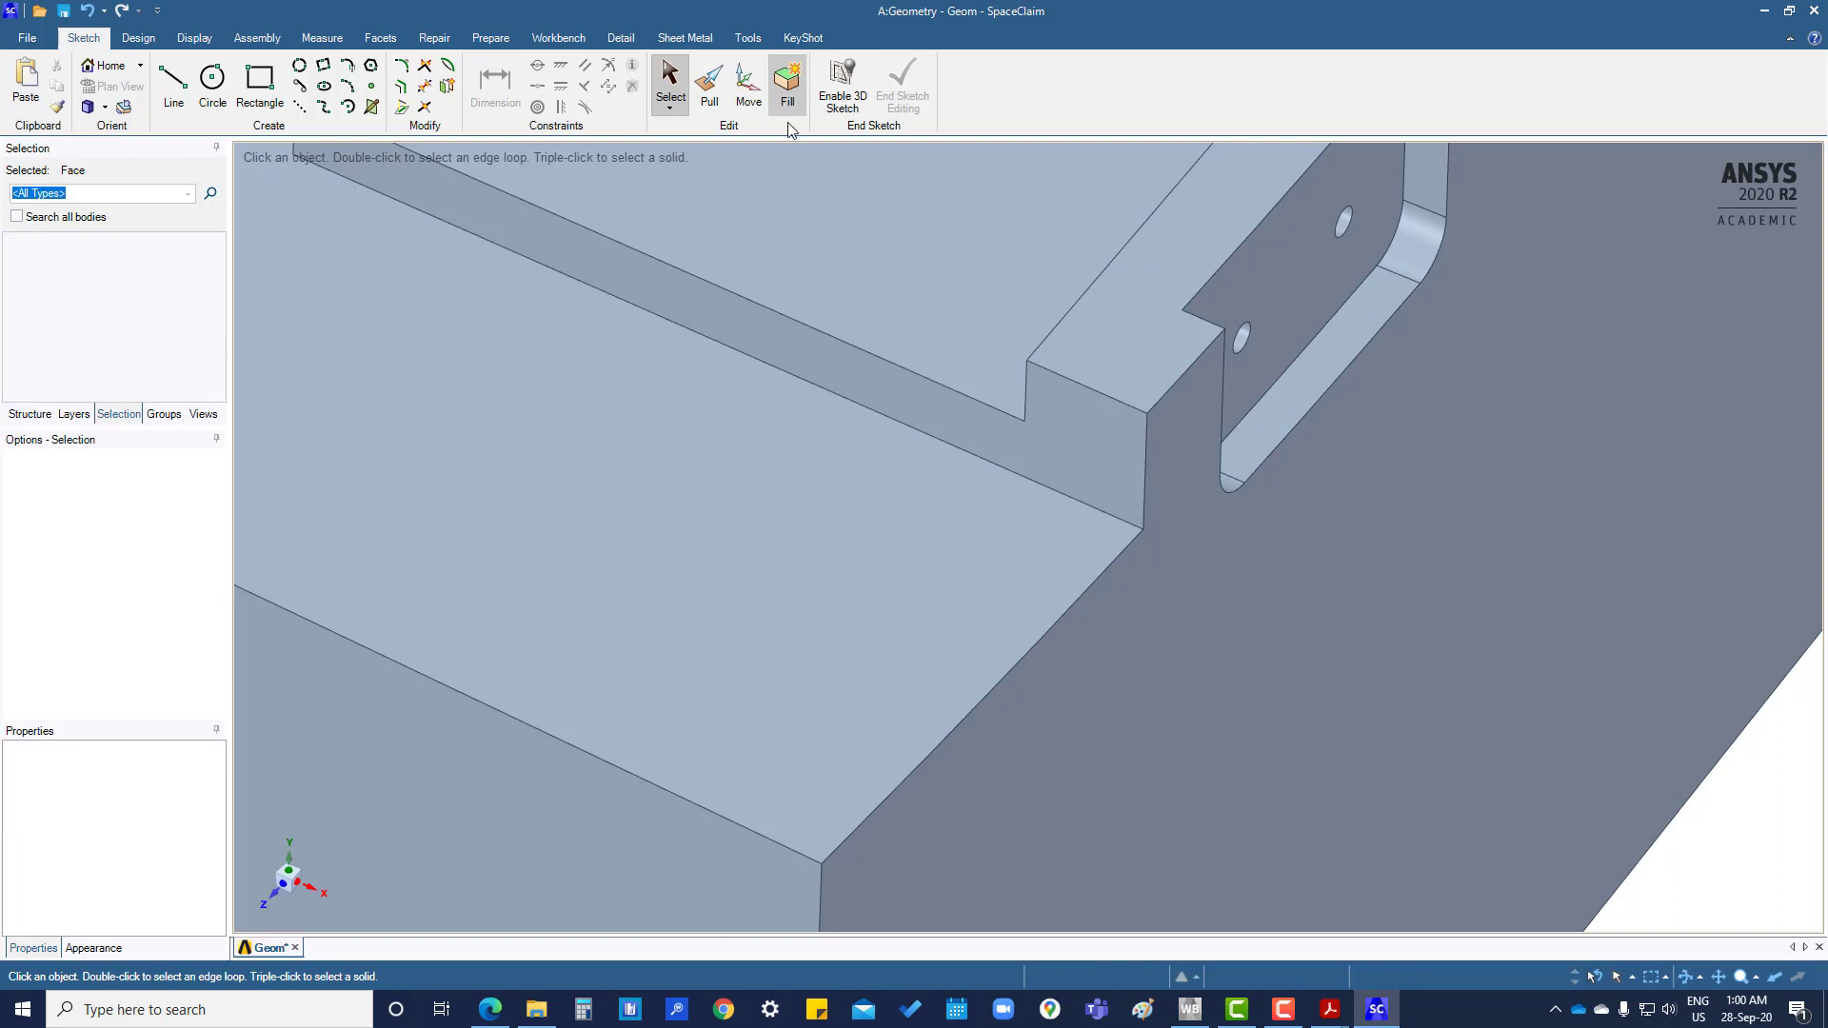
# - Select the equal-radius 1.02 mm holes in the side notch and remove them with Fill
pyautogui.click(1242, 347)
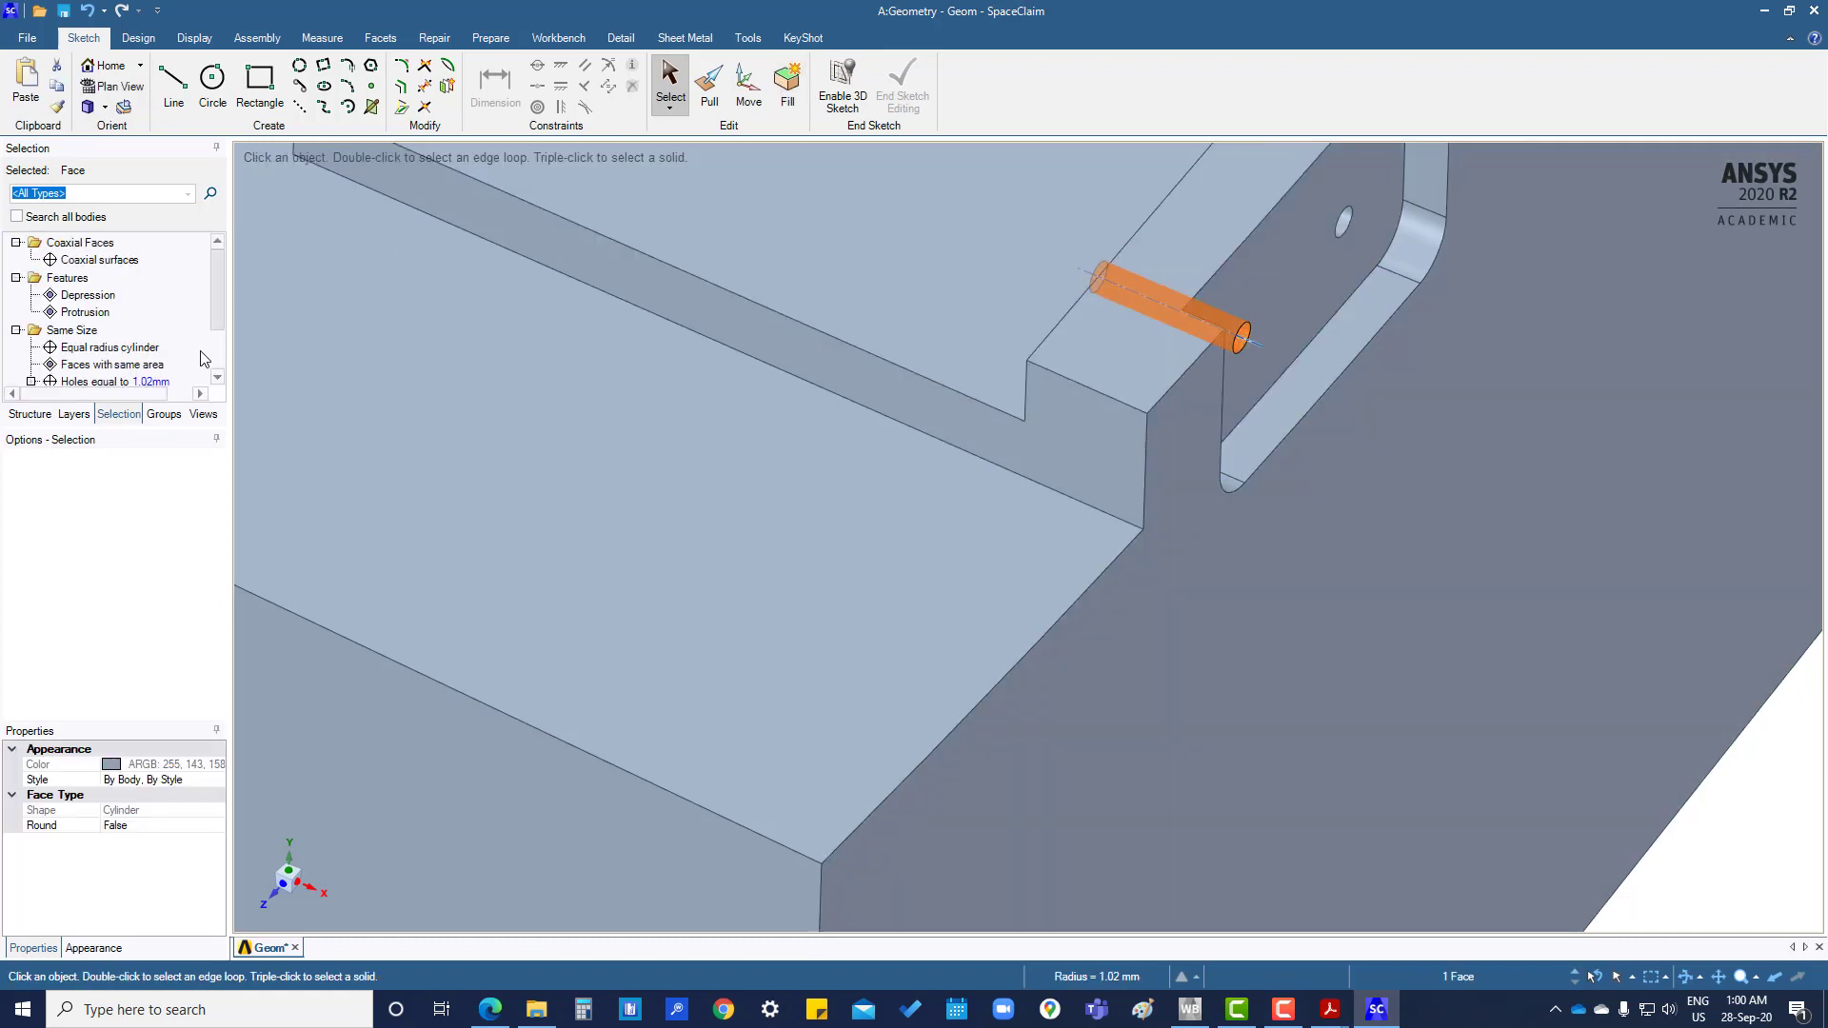
pyautogui.click(127, 349)
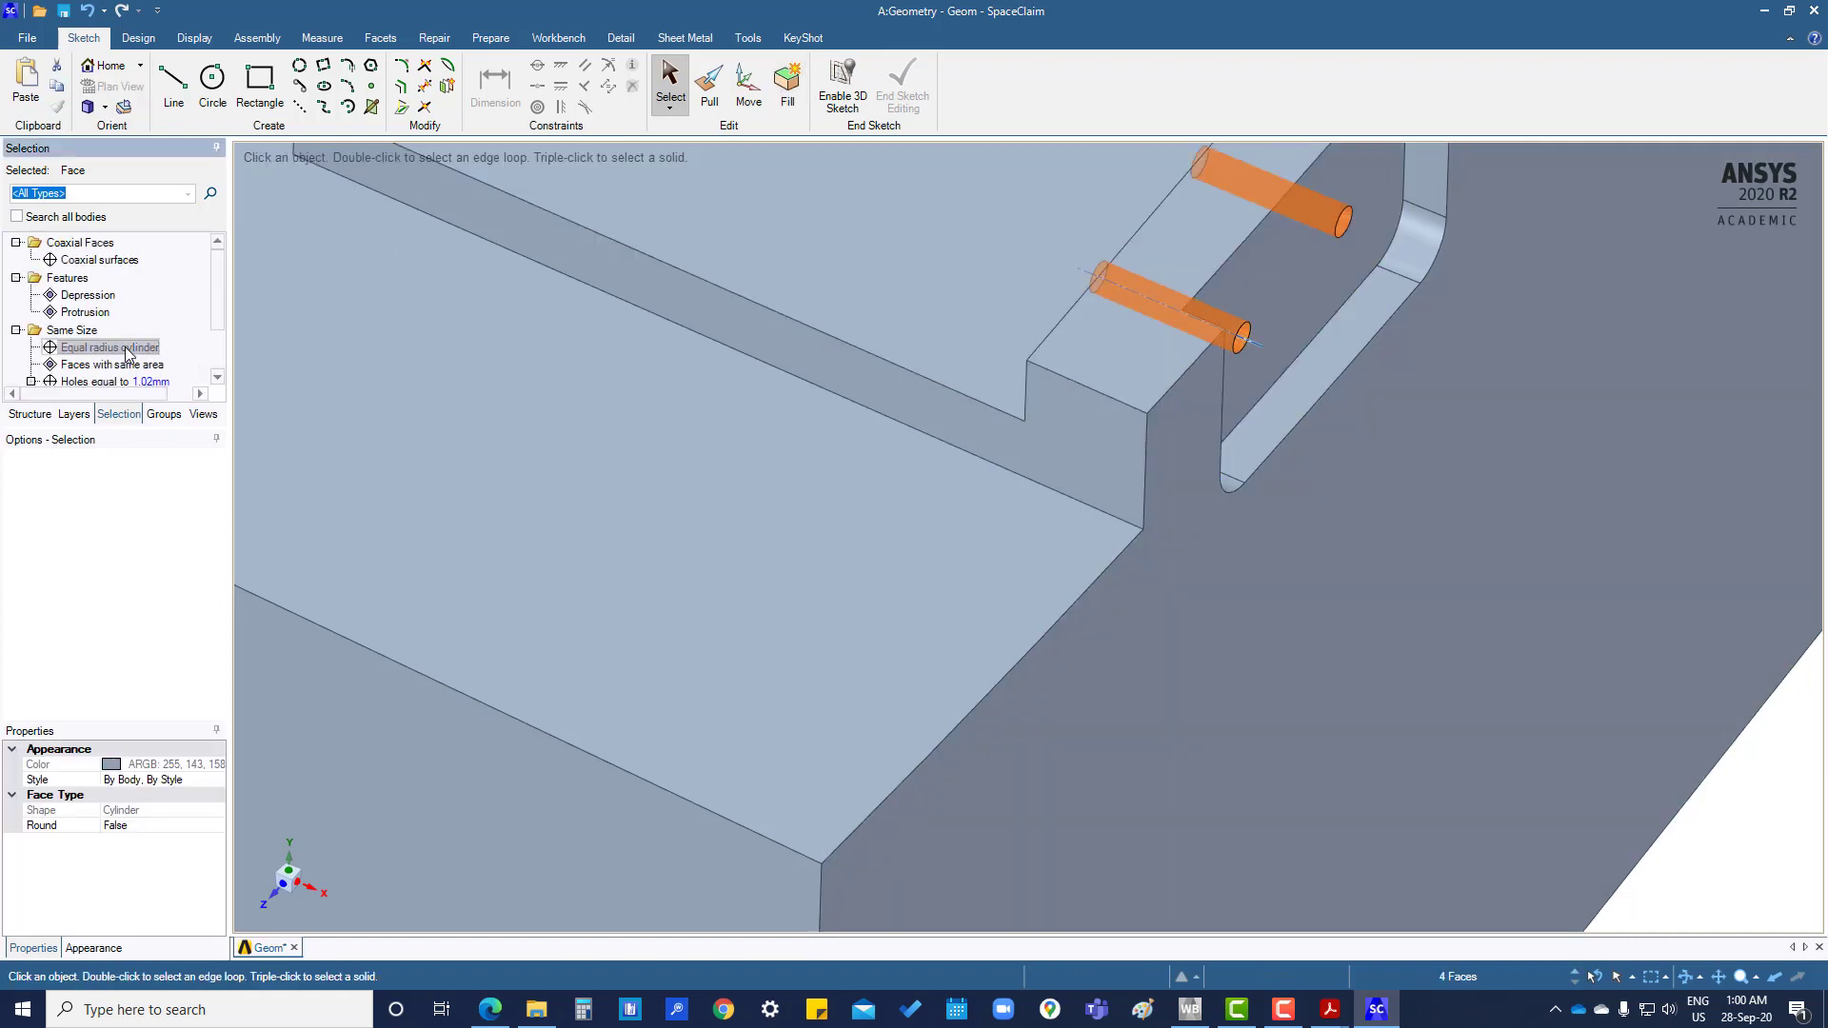
pyautogui.click(781, 90)
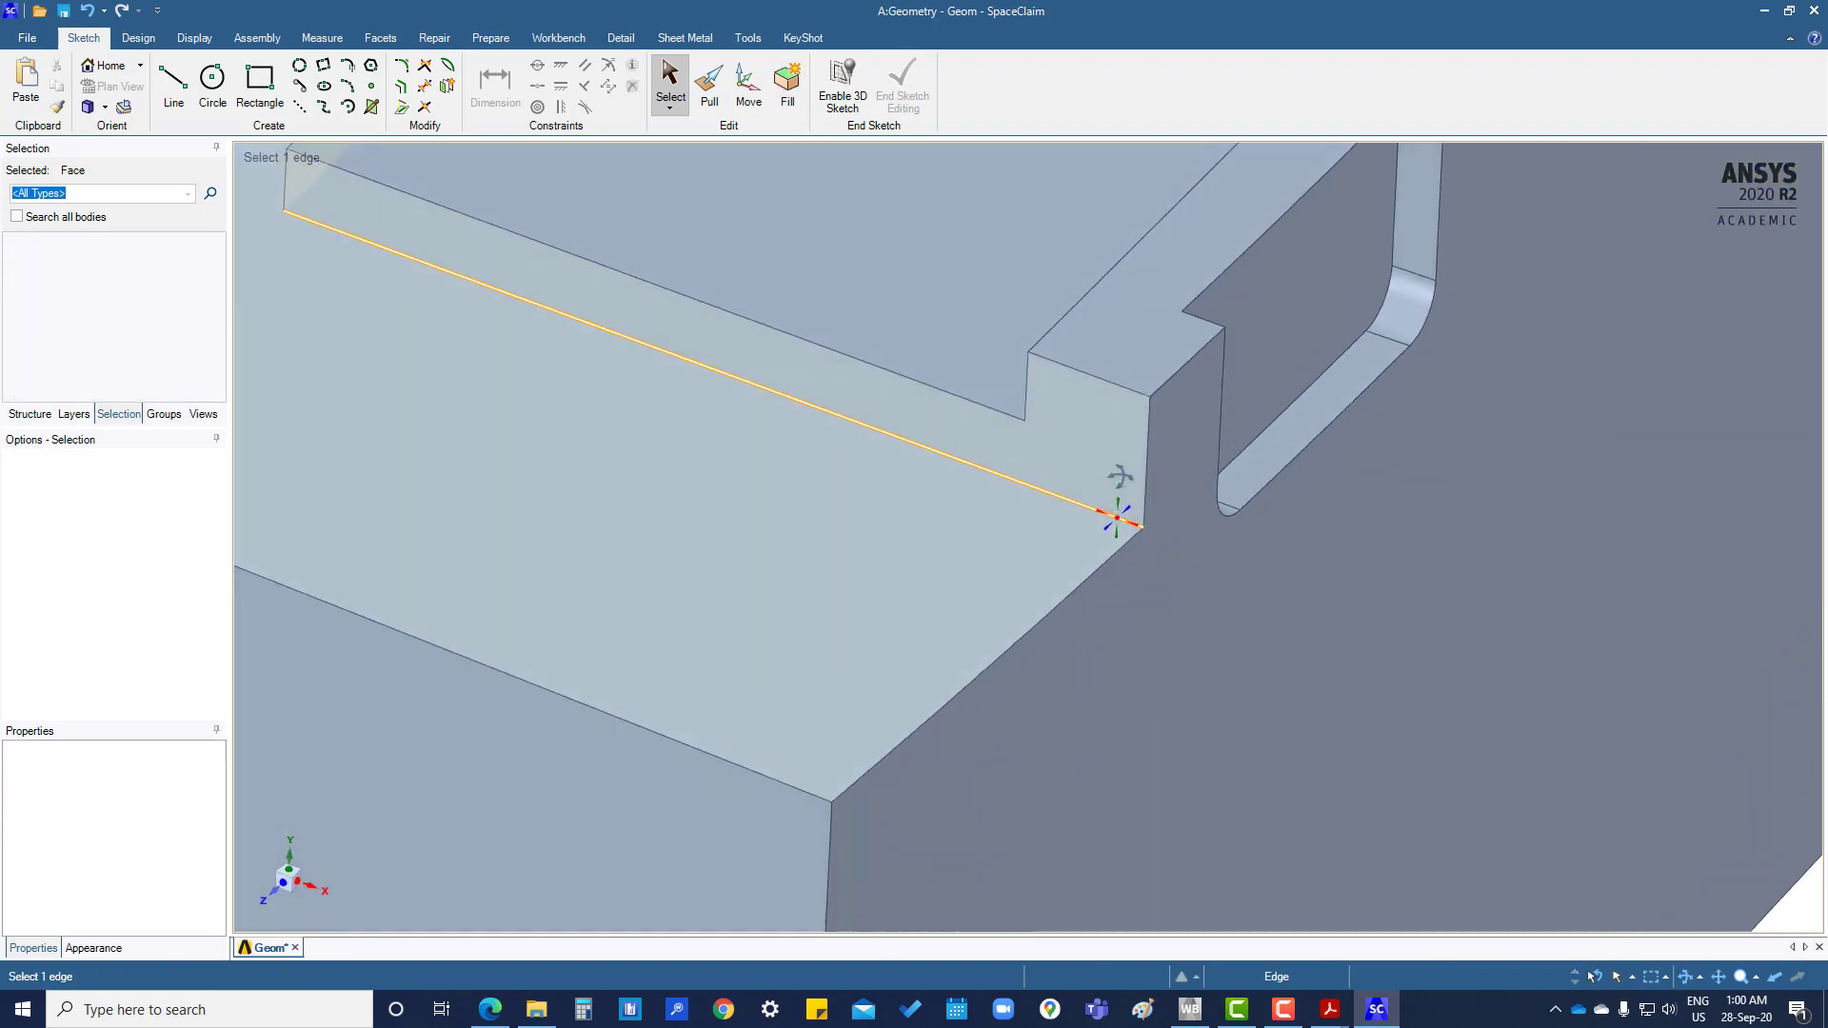
# - Remove the side notch's 3 mm corner rounds by filling its selected wall faces, and try to fill the remaining walls
pyautogui.moveTo(1120, 476); pyautogui.dragTo(1198, 272, button='middle')
pyautogui.click(782, 85)
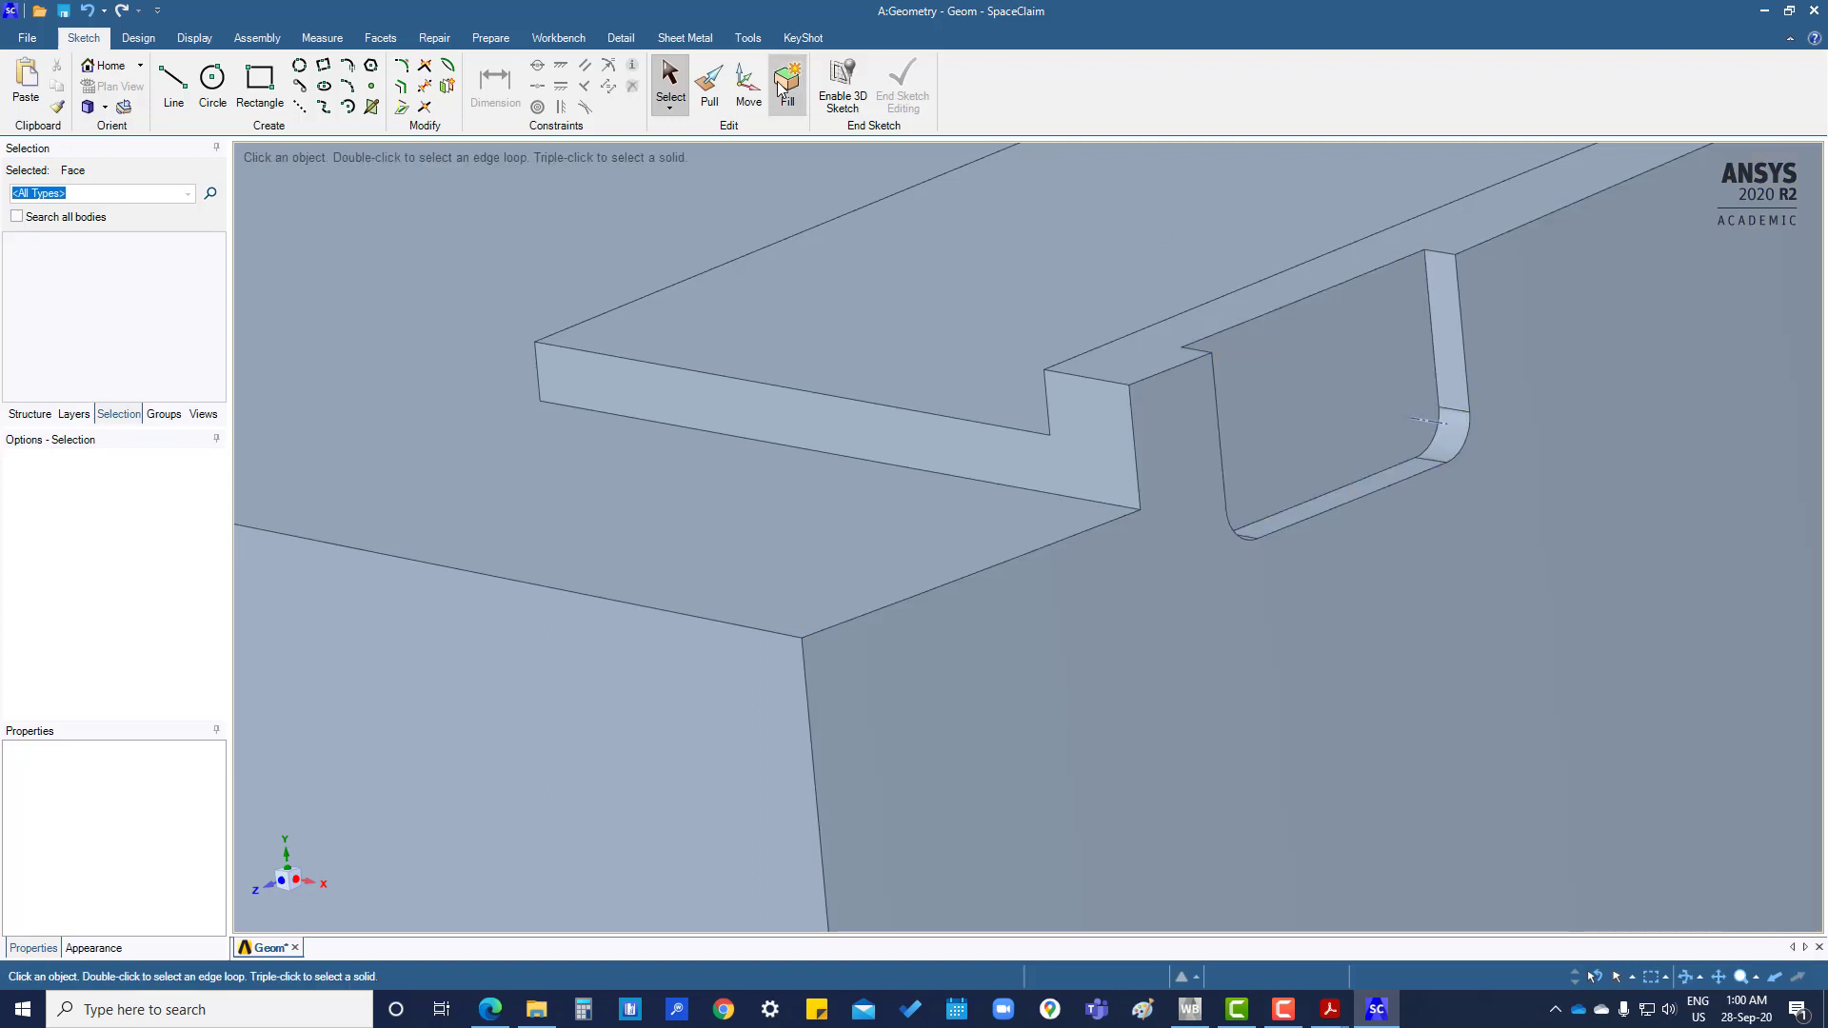
pyautogui.moveTo(1350, 527); pyautogui.dragTo(1138, 436, button='middle')
pyautogui.tripleClick(1134, 433)
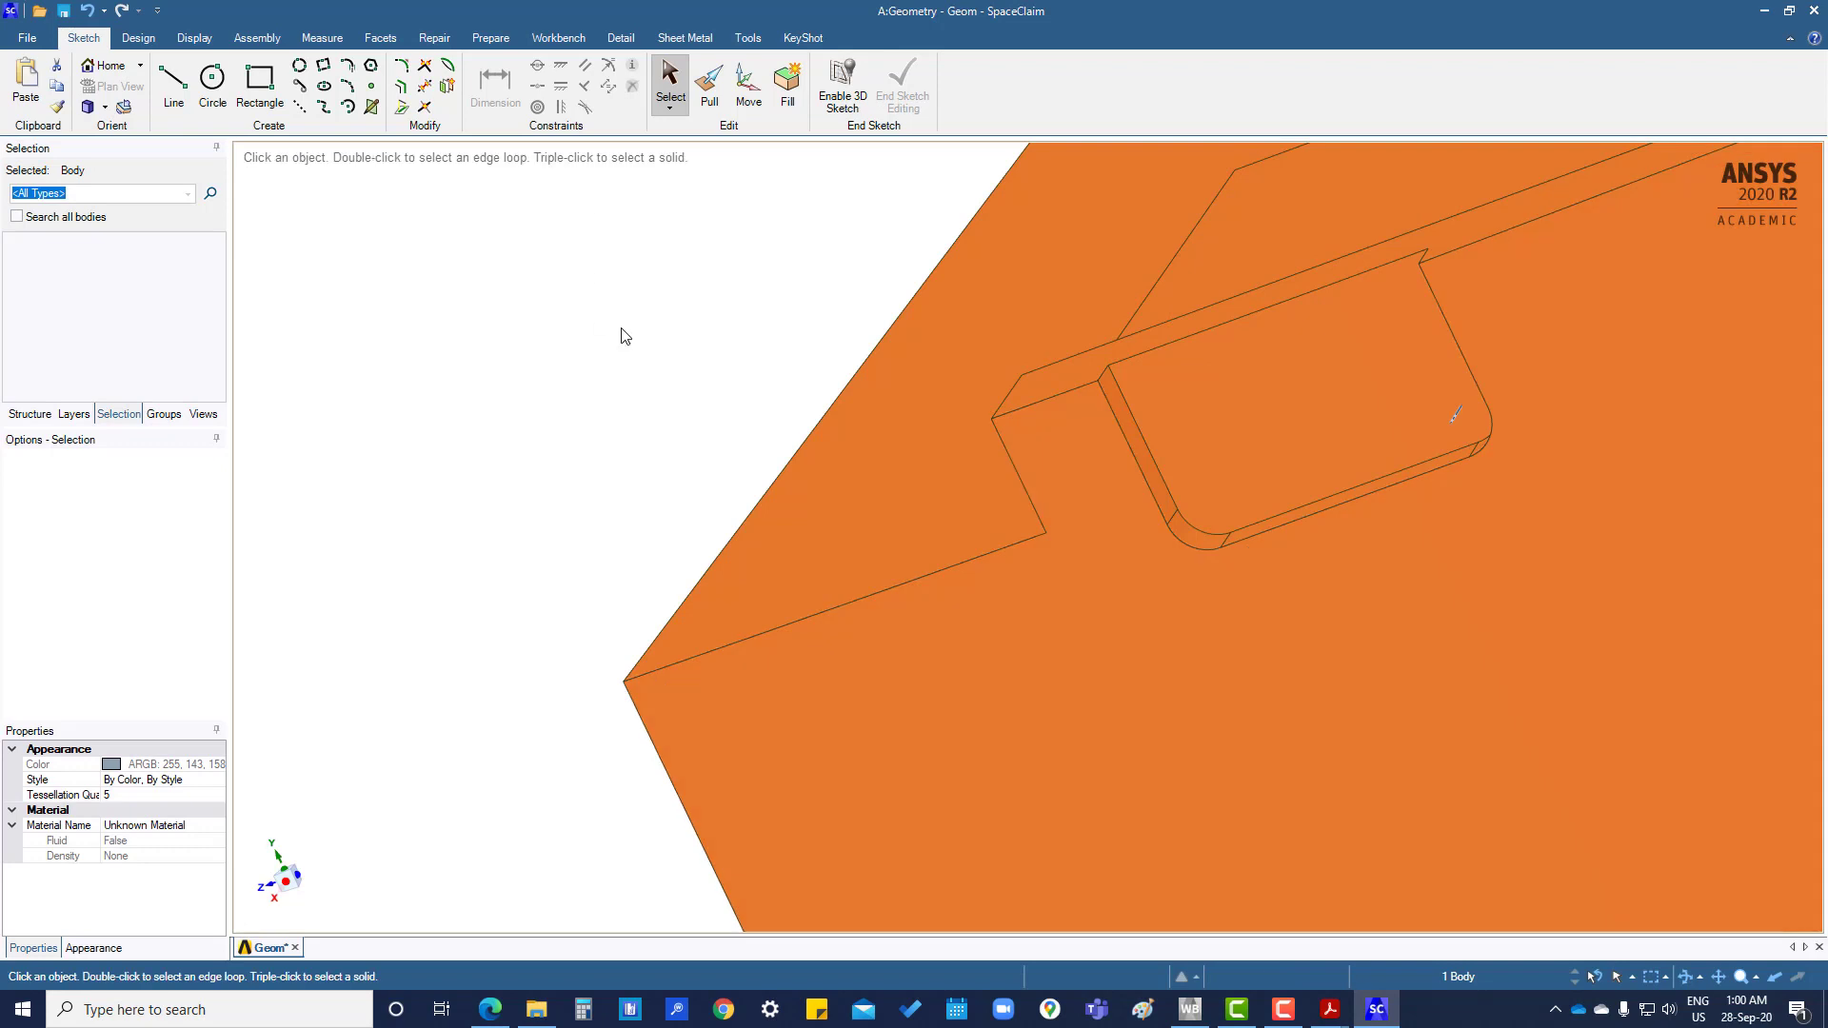
pyautogui.click(624, 335)
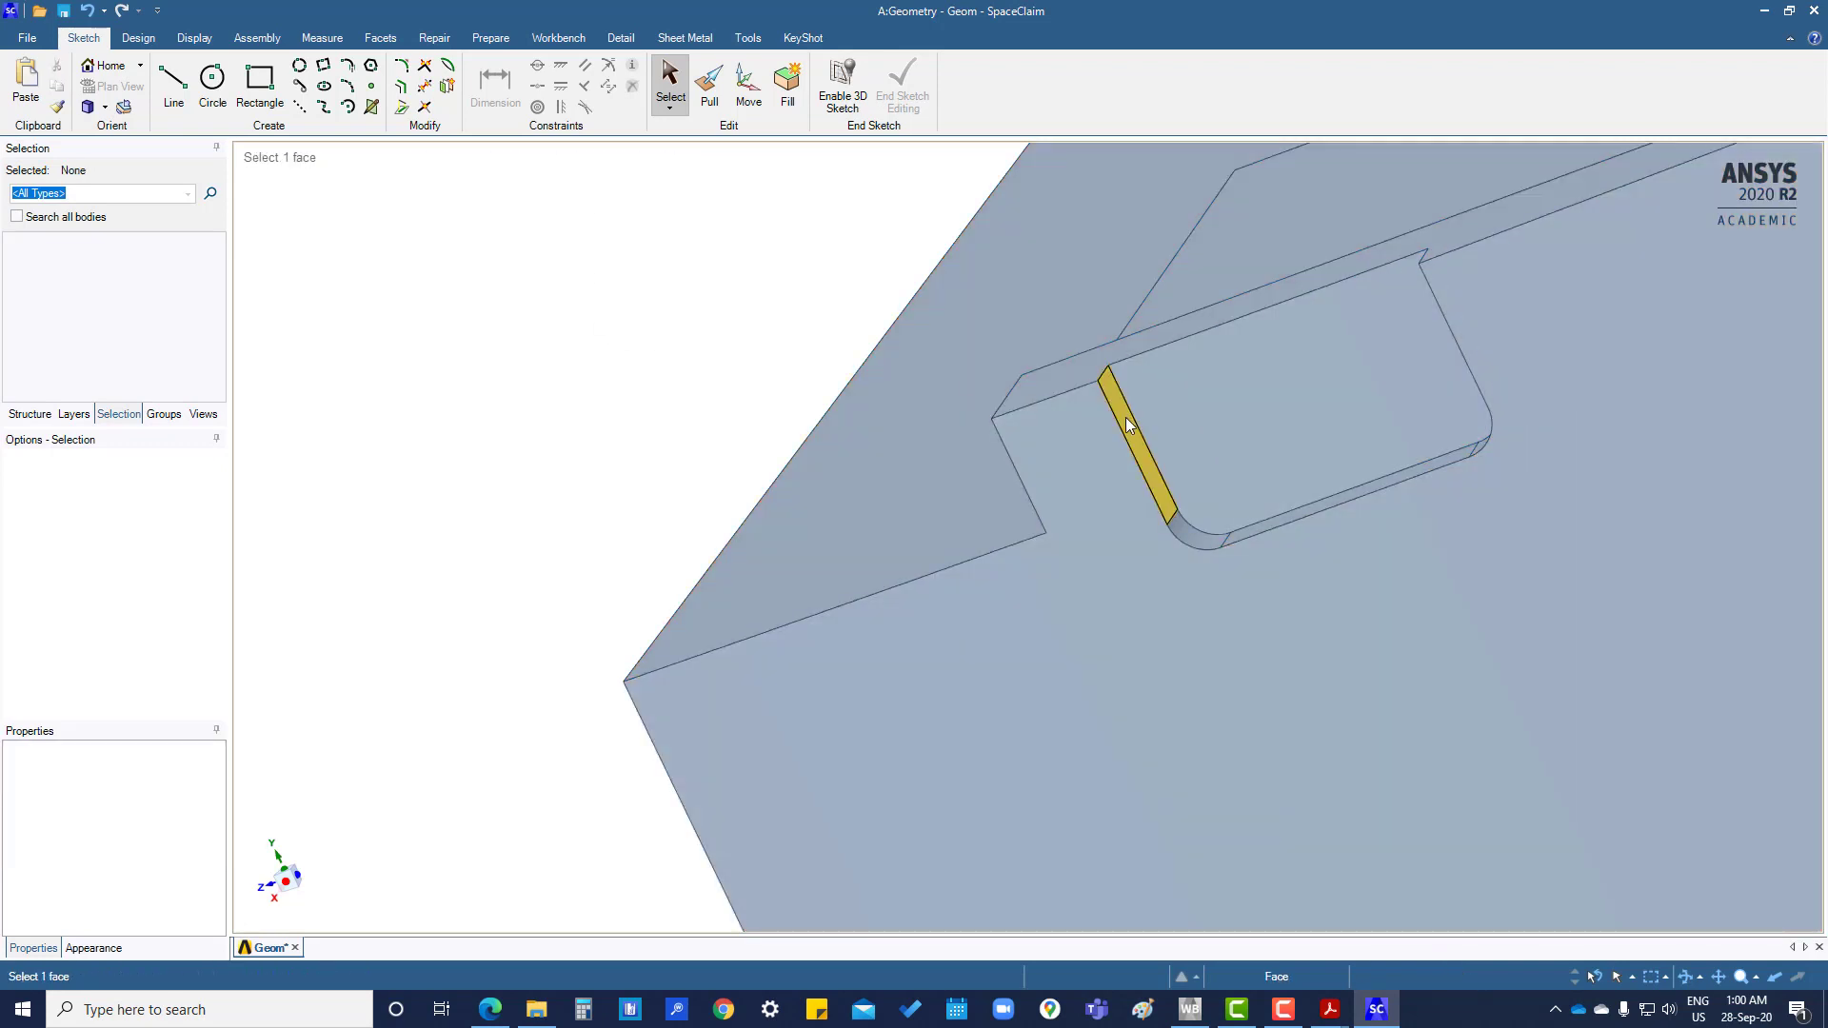
pyautogui.doubleClick(1125, 417)
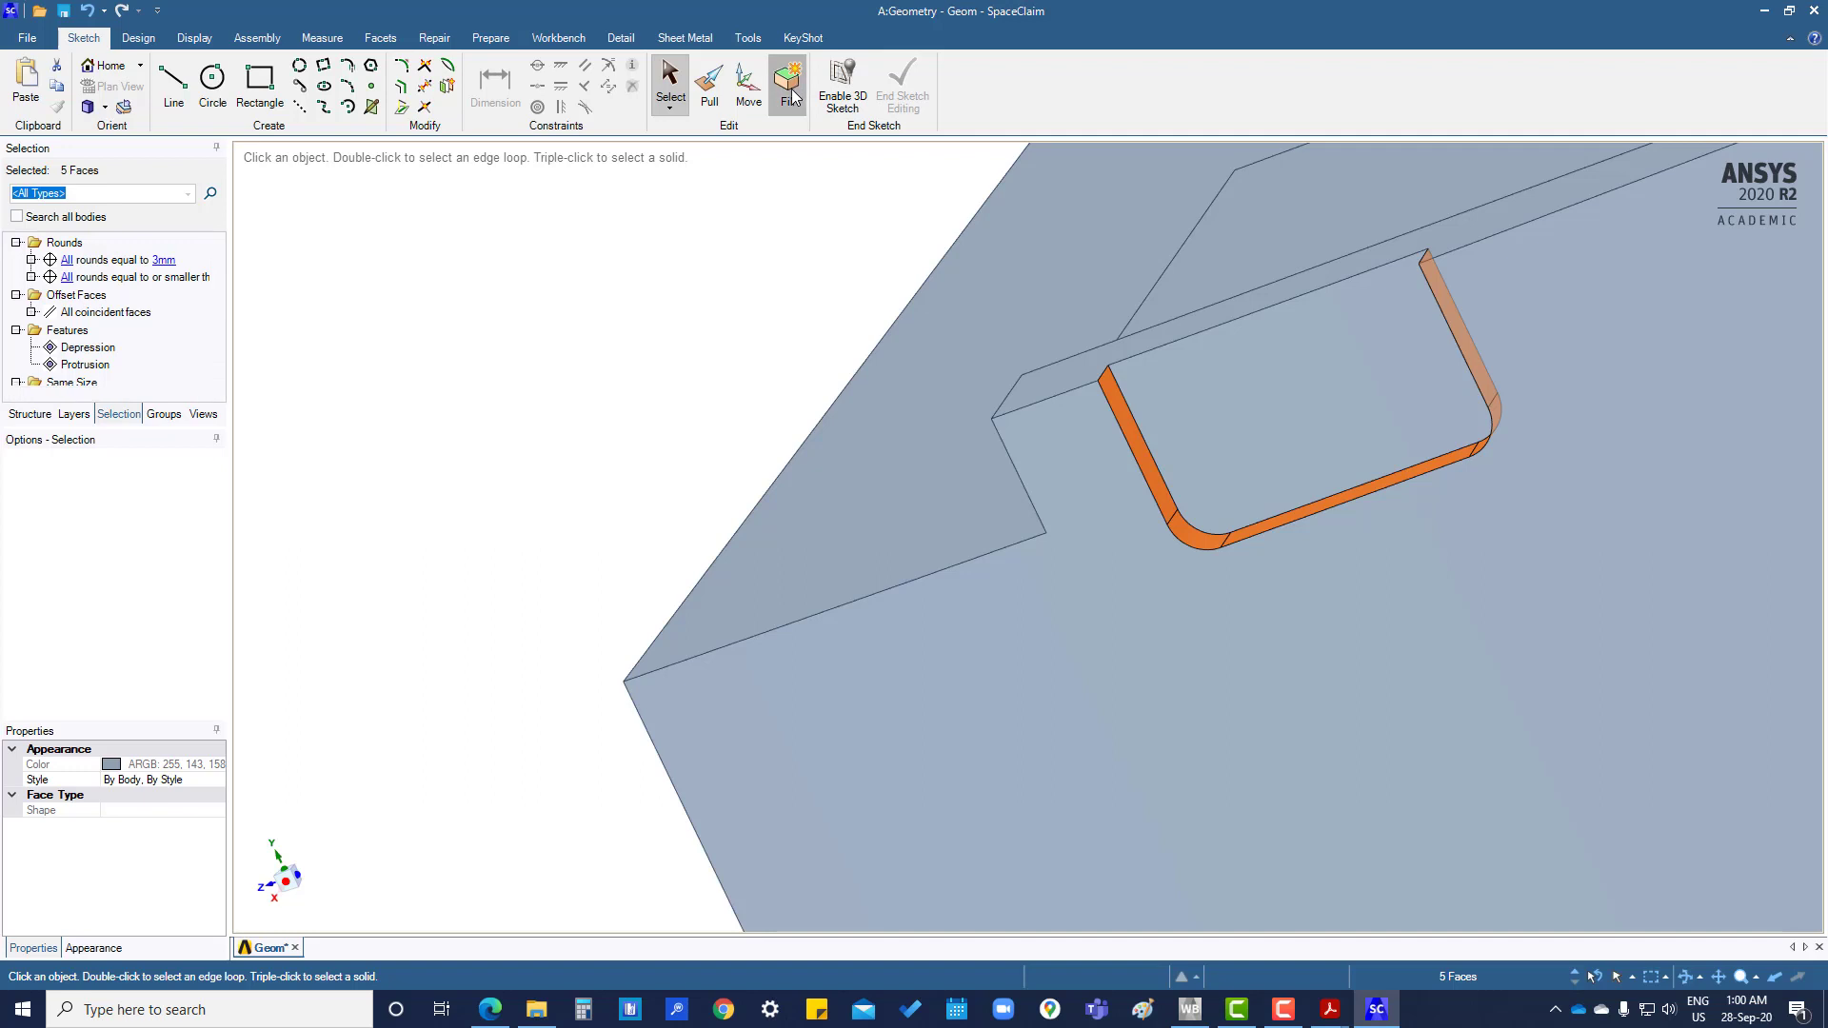
pyautogui.click(787, 84)
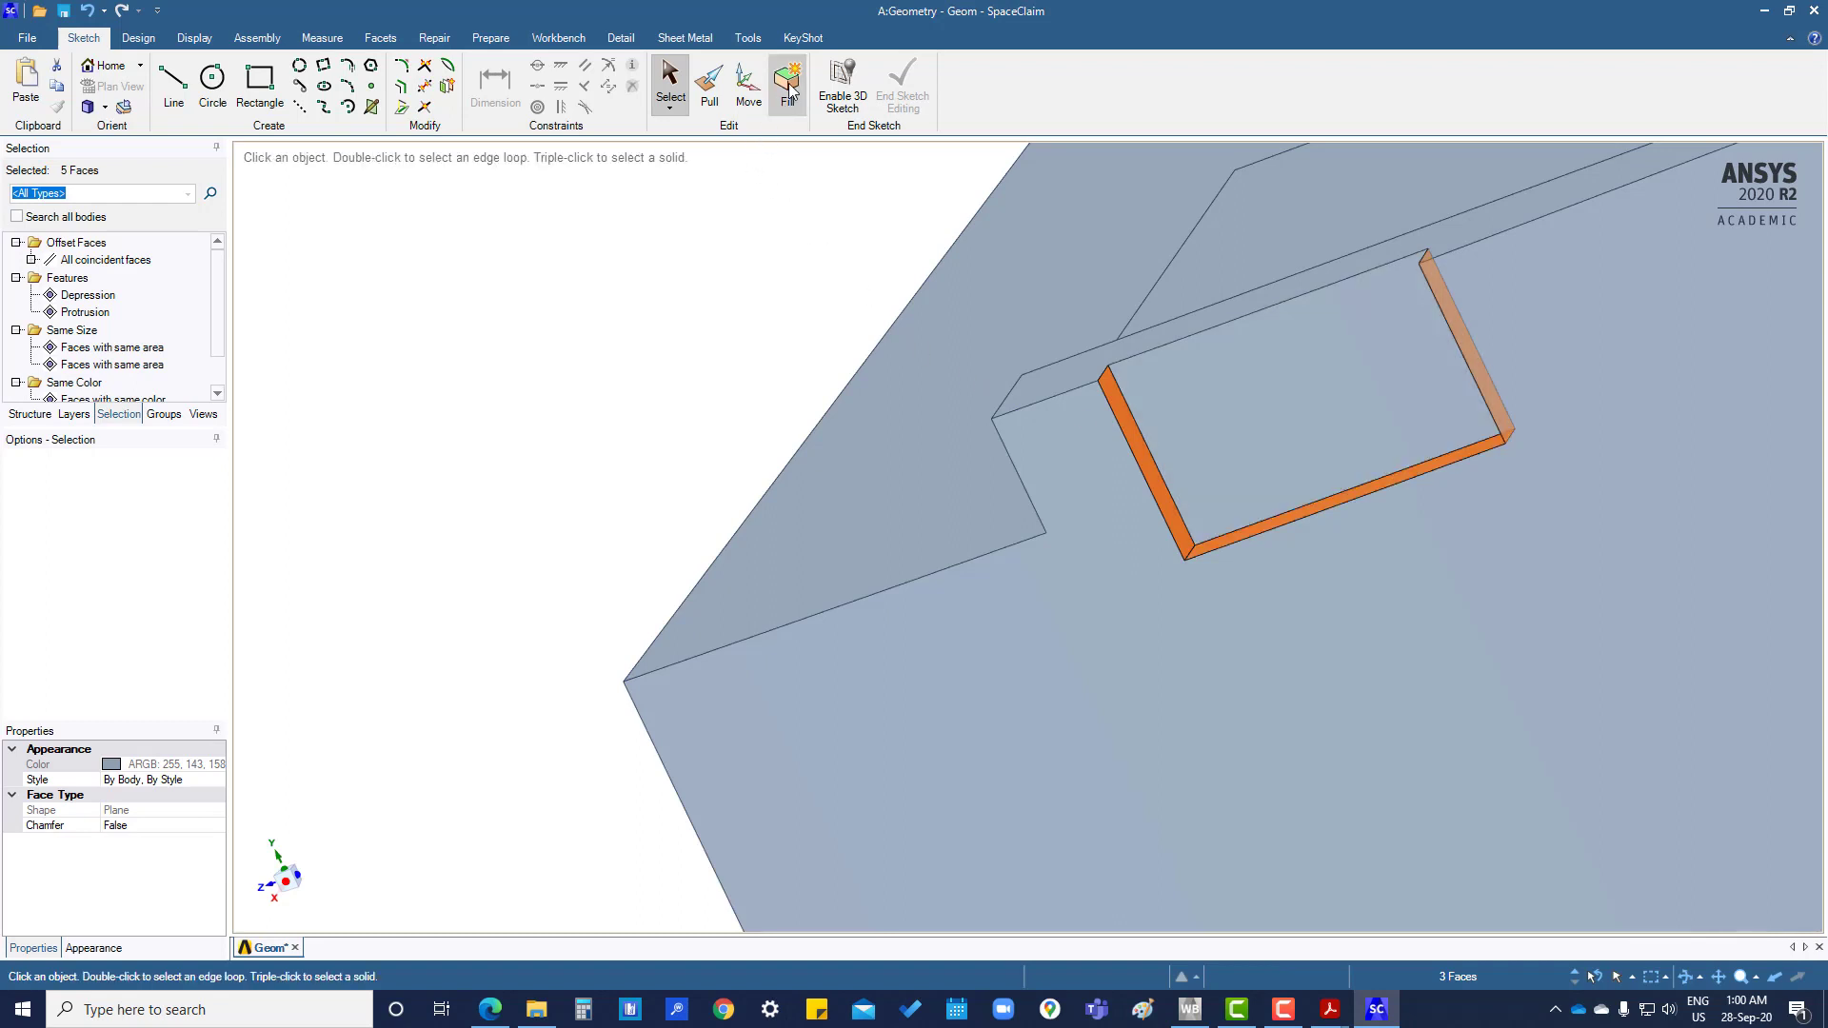
pyautogui.click(790, 88)
pyautogui.click(590, 420)
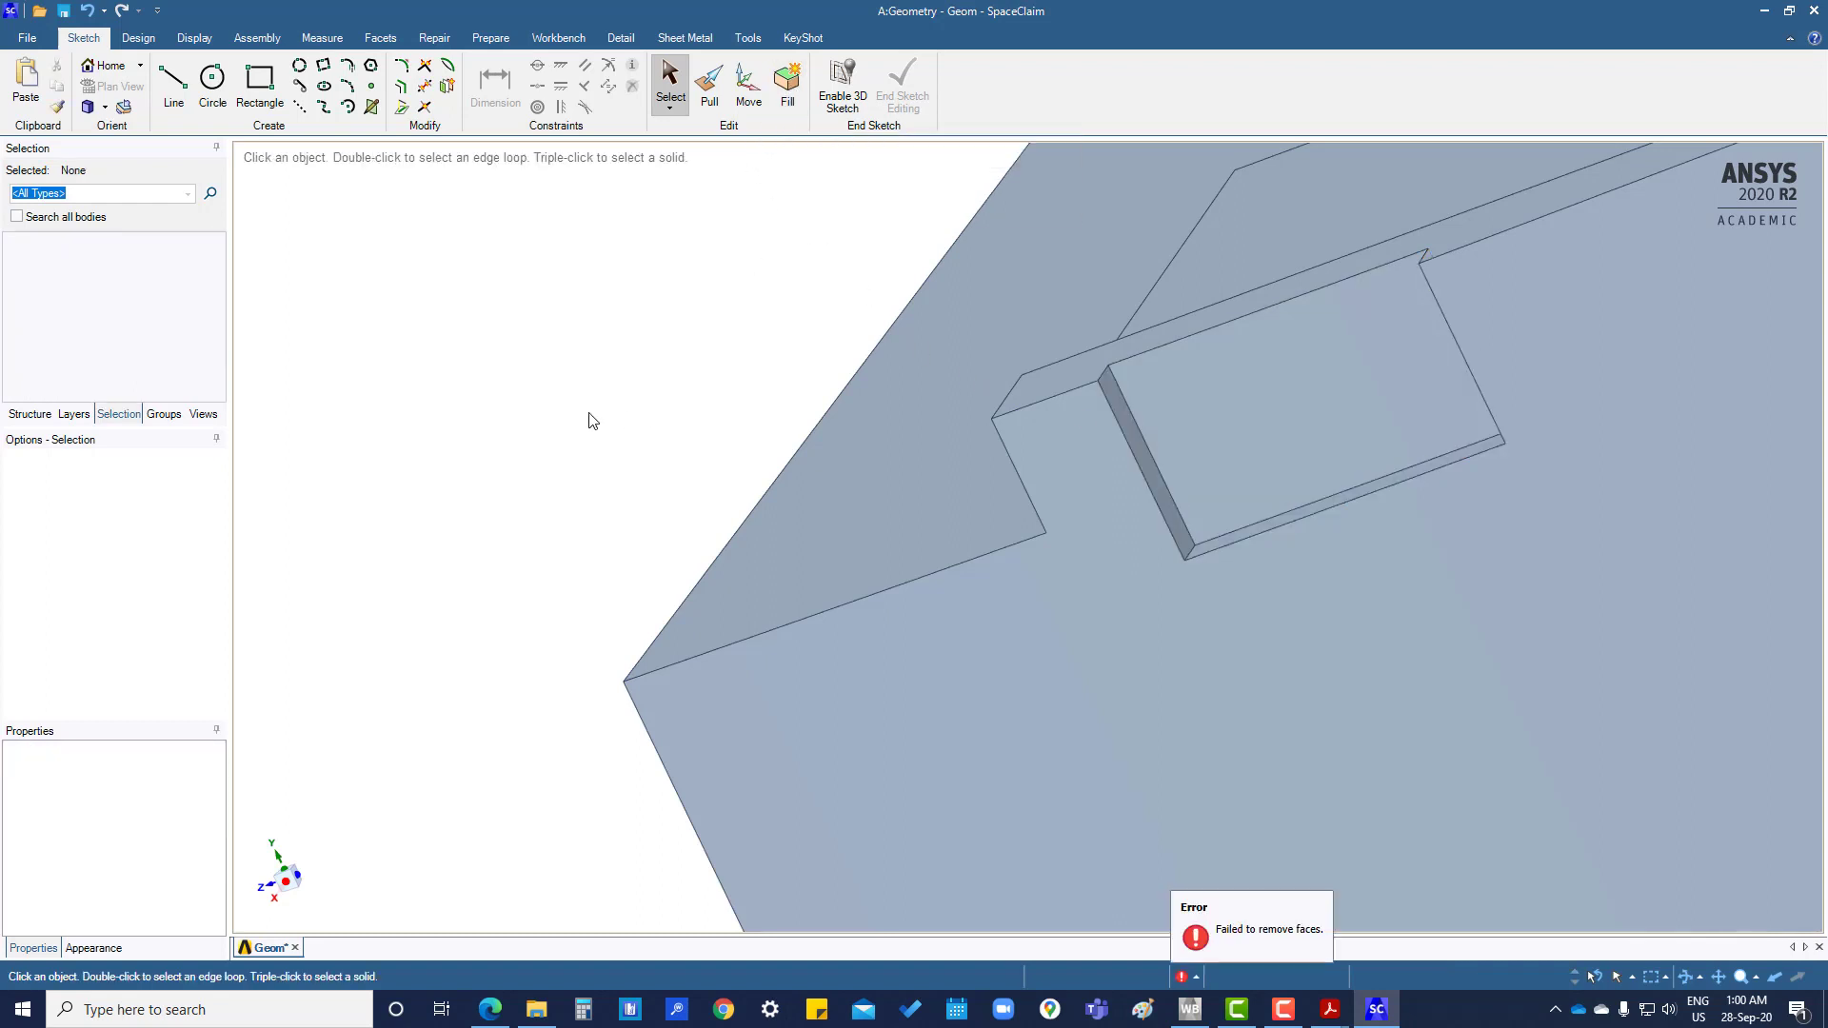
# - Pull the side notch's end wall up to the opposite wall to close the notch
pyautogui.moveTo(870, 474); pyautogui.dragTo(831, 506, button='middle')
pyautogui.click(1020, 539)
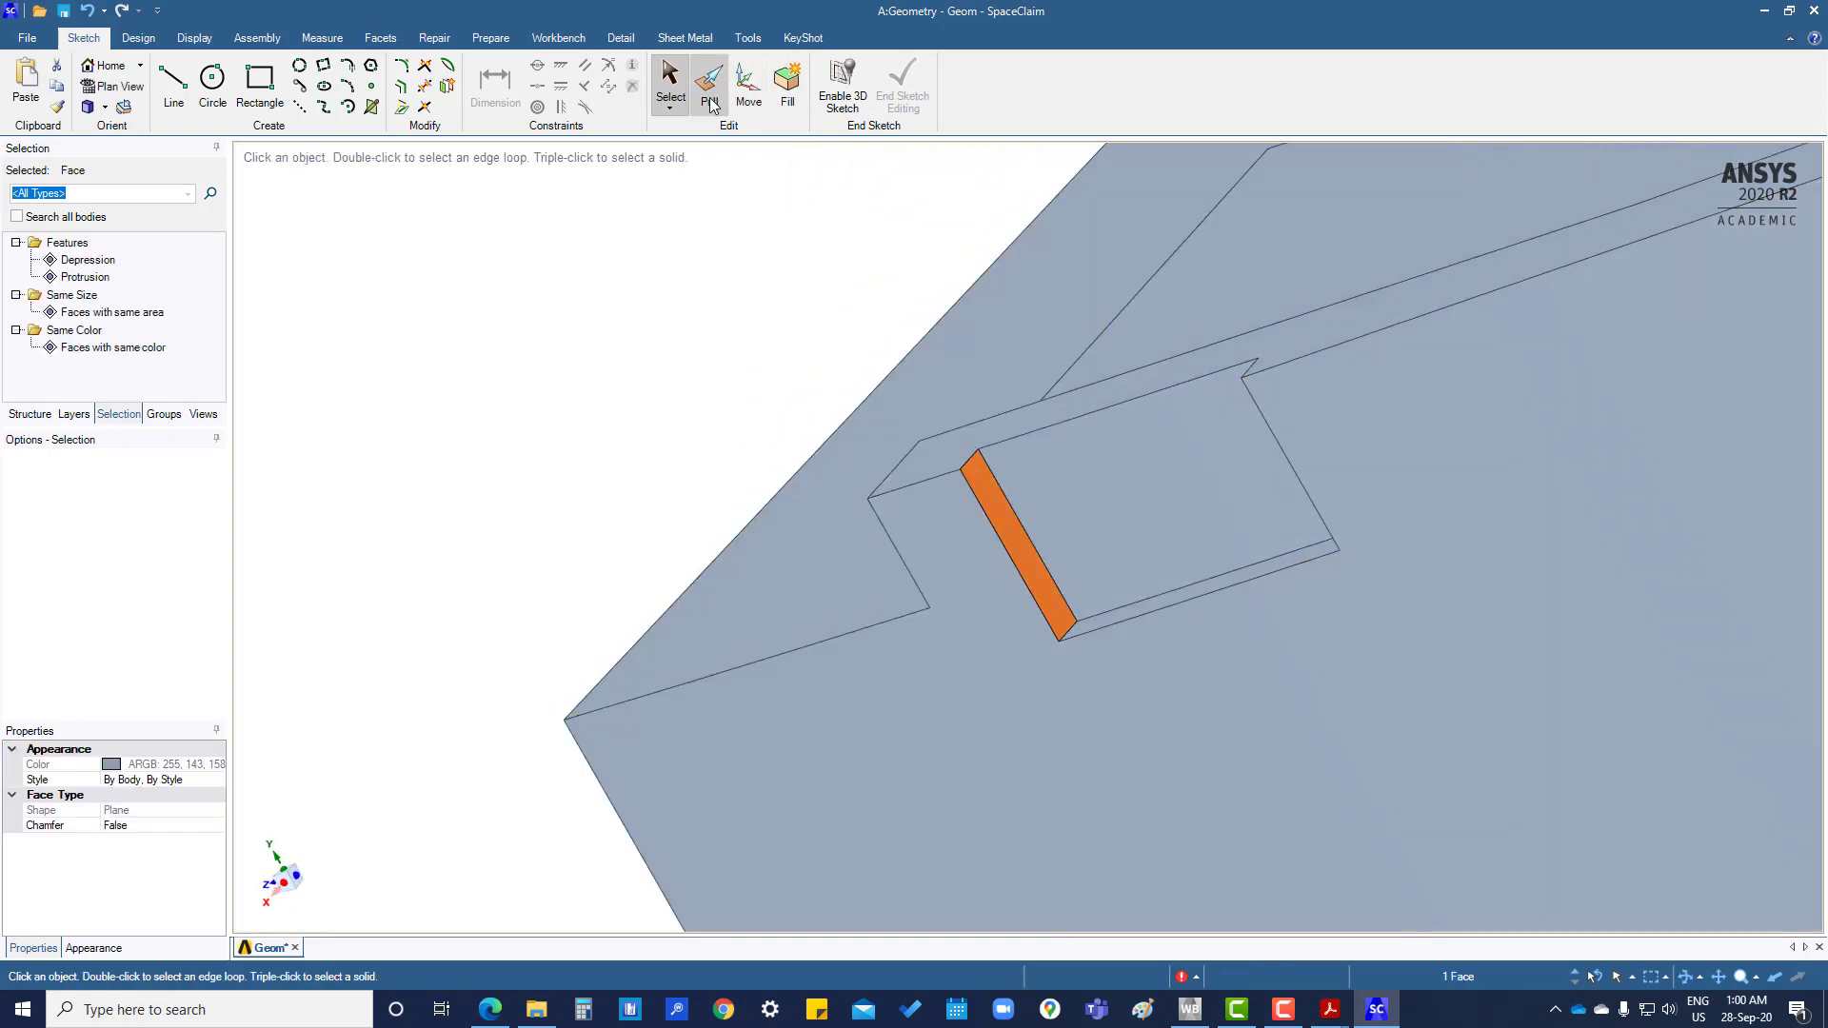
pyautogui.press('p')
pyautogui.moveTo(1032, 541); pyautogui.dragTo(1099, 522, button='middle')
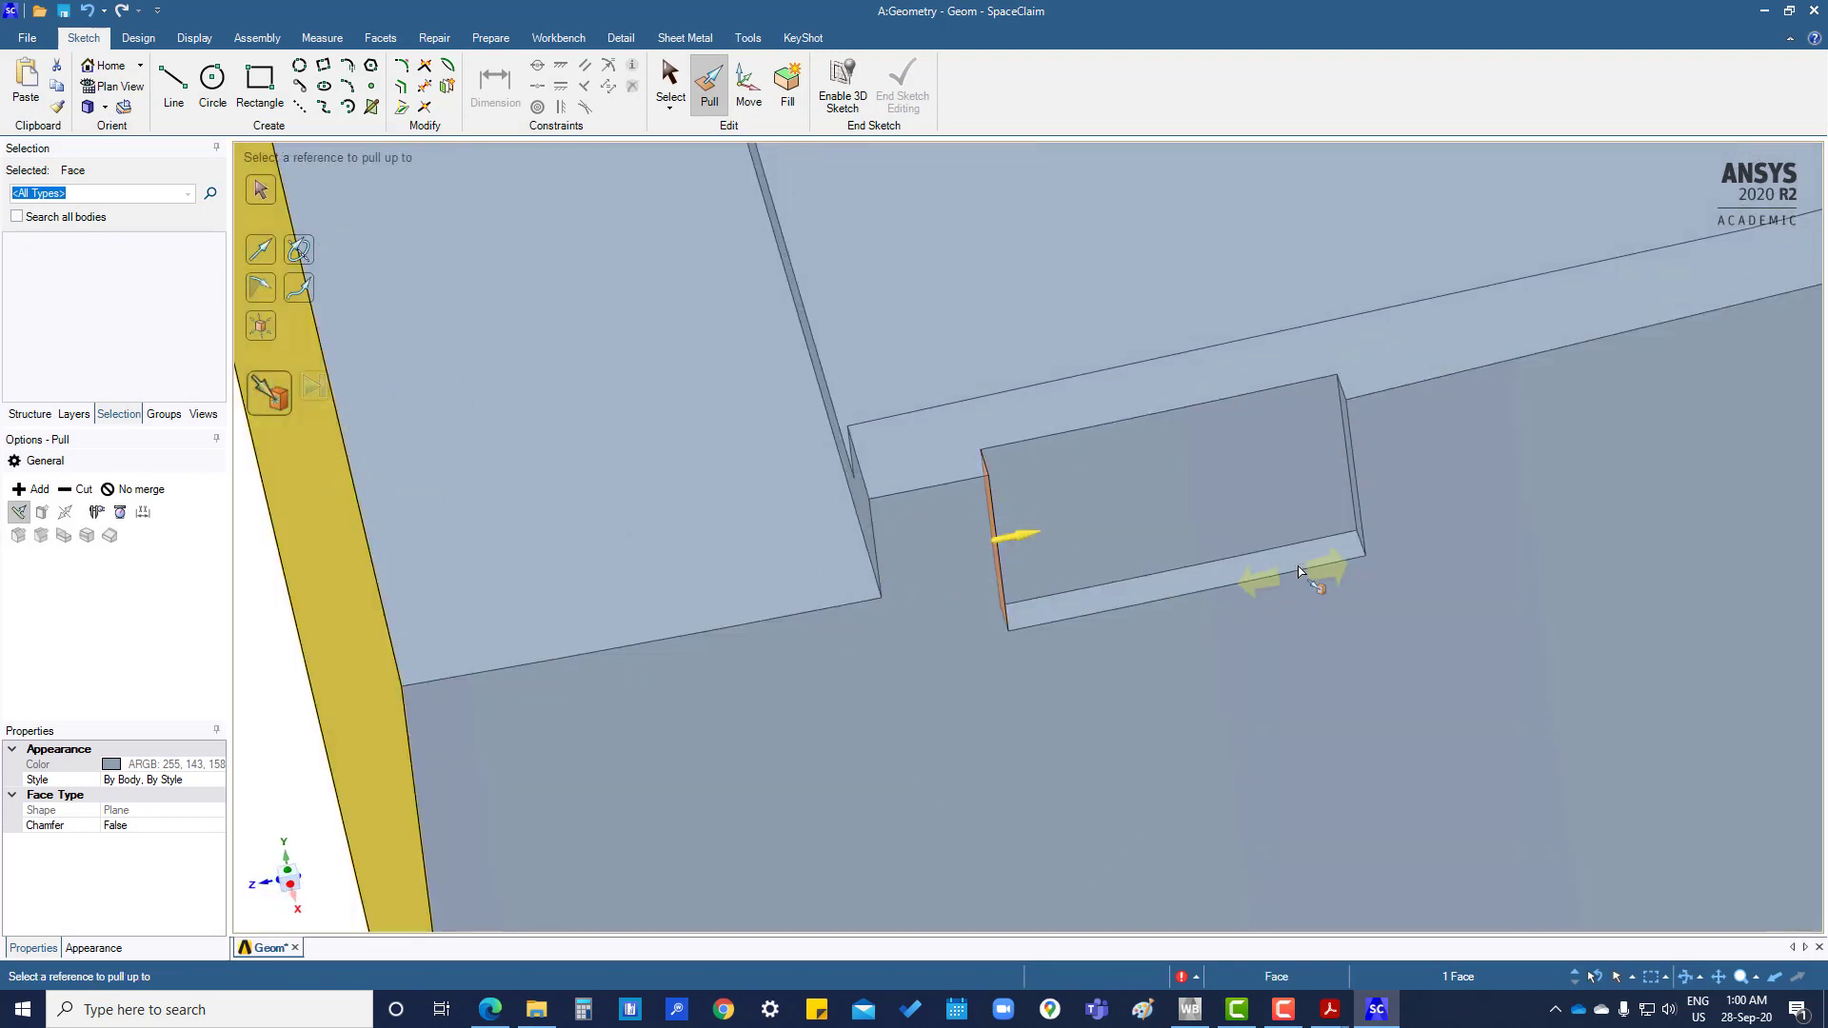
pyautogui.moveTo(1294, 523); pyautogui.dragTo(1396, 507, button='middle')
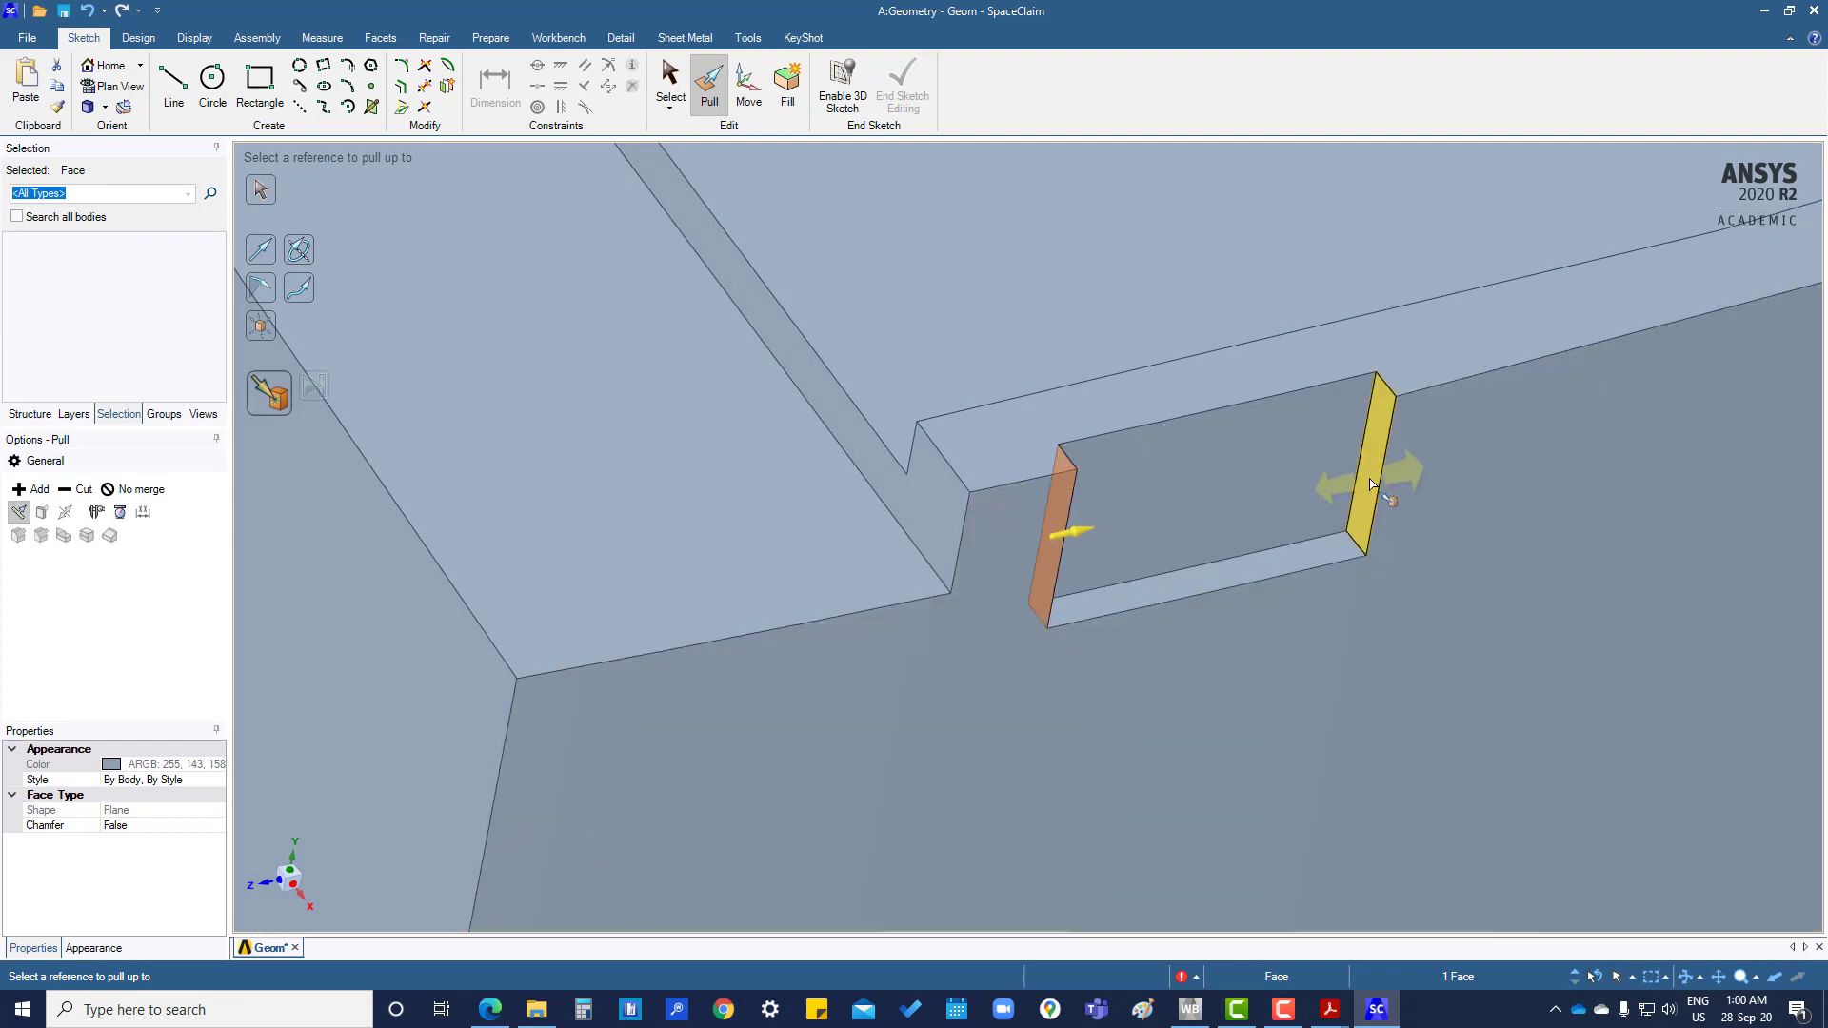
pyautogui.click(1371, 483)
# - Examine the underside, rails and both open ends of the part for remaining small notches
pyautogui.moveTo(1306, 650); pyautogui.dragTo(1364, 363, button='middle')
pyautogui.keyDown('ctrl'); pyautogui.moveTo(1298, 566); pyautogui.dragTo(1380, 290, button='middle'); pyautogui.keyUp('ctrl')
pyautogui.moveTo(1125, 590); pyautogui.dragTo(1312, 538, button='middle')
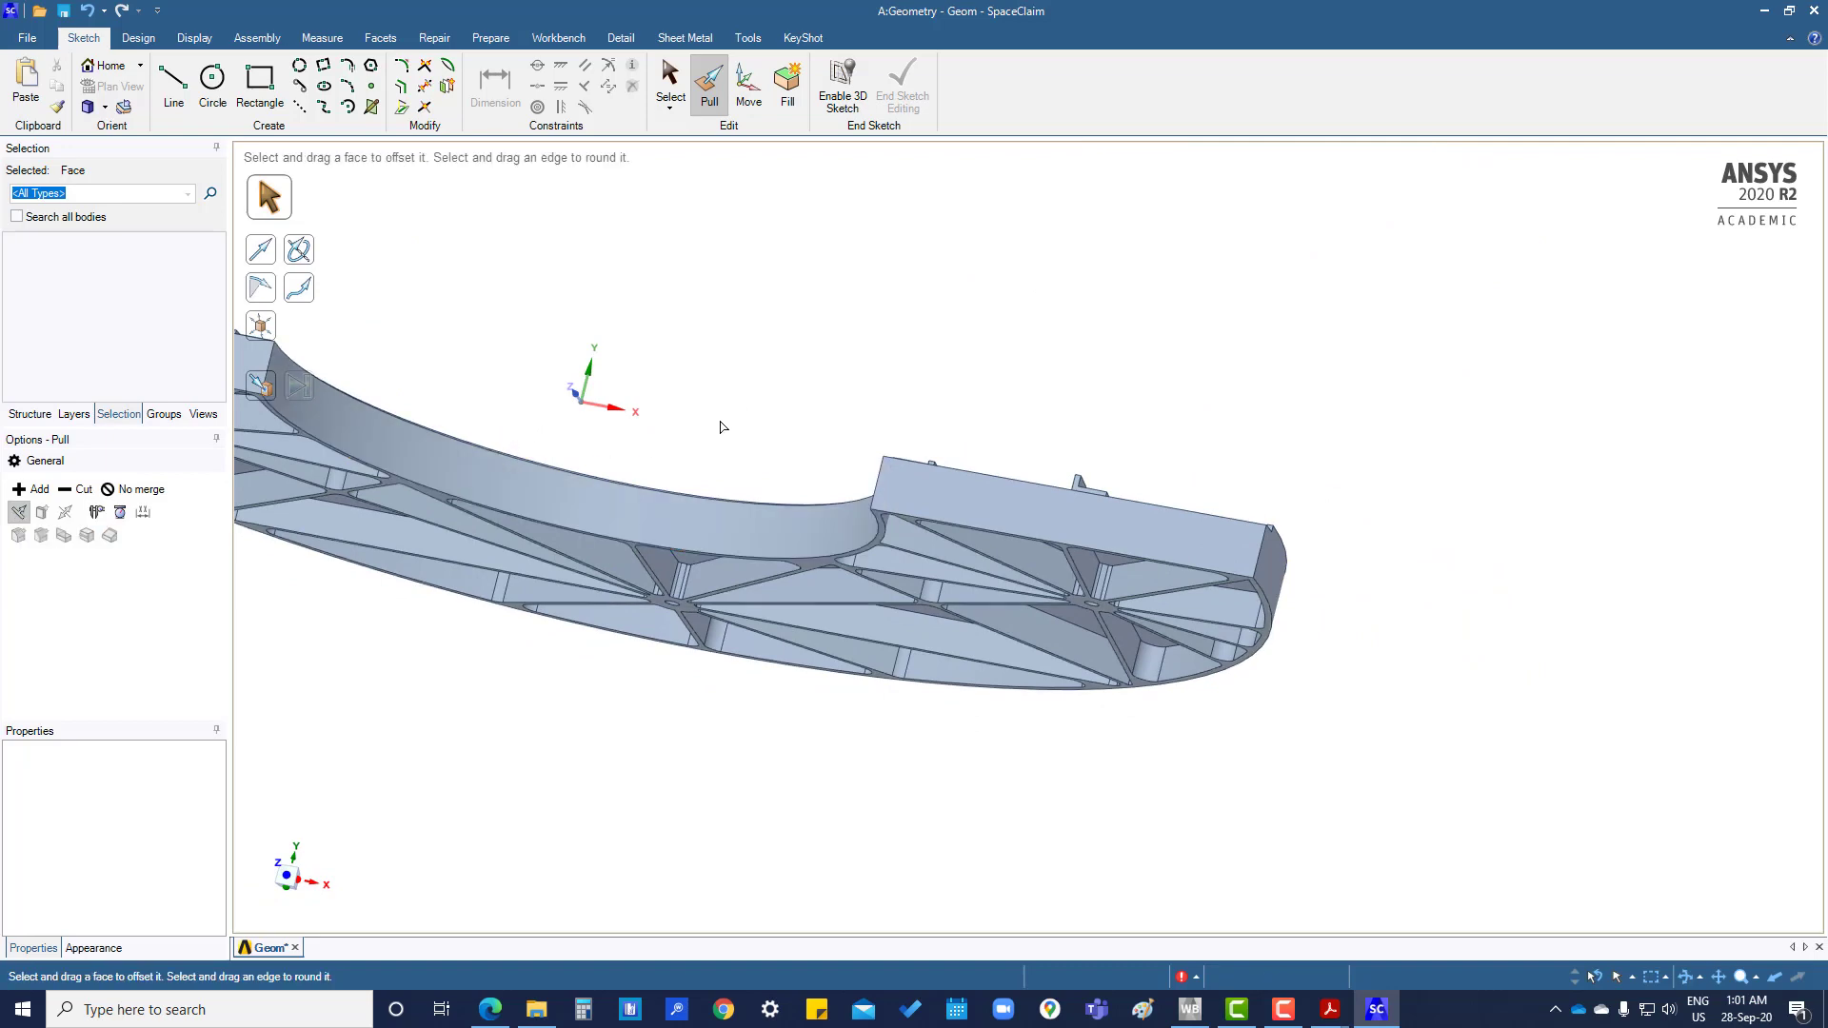
pyautogui.moveTo(831, 488); pyautogui.dragTo(236, 731, button='middle')
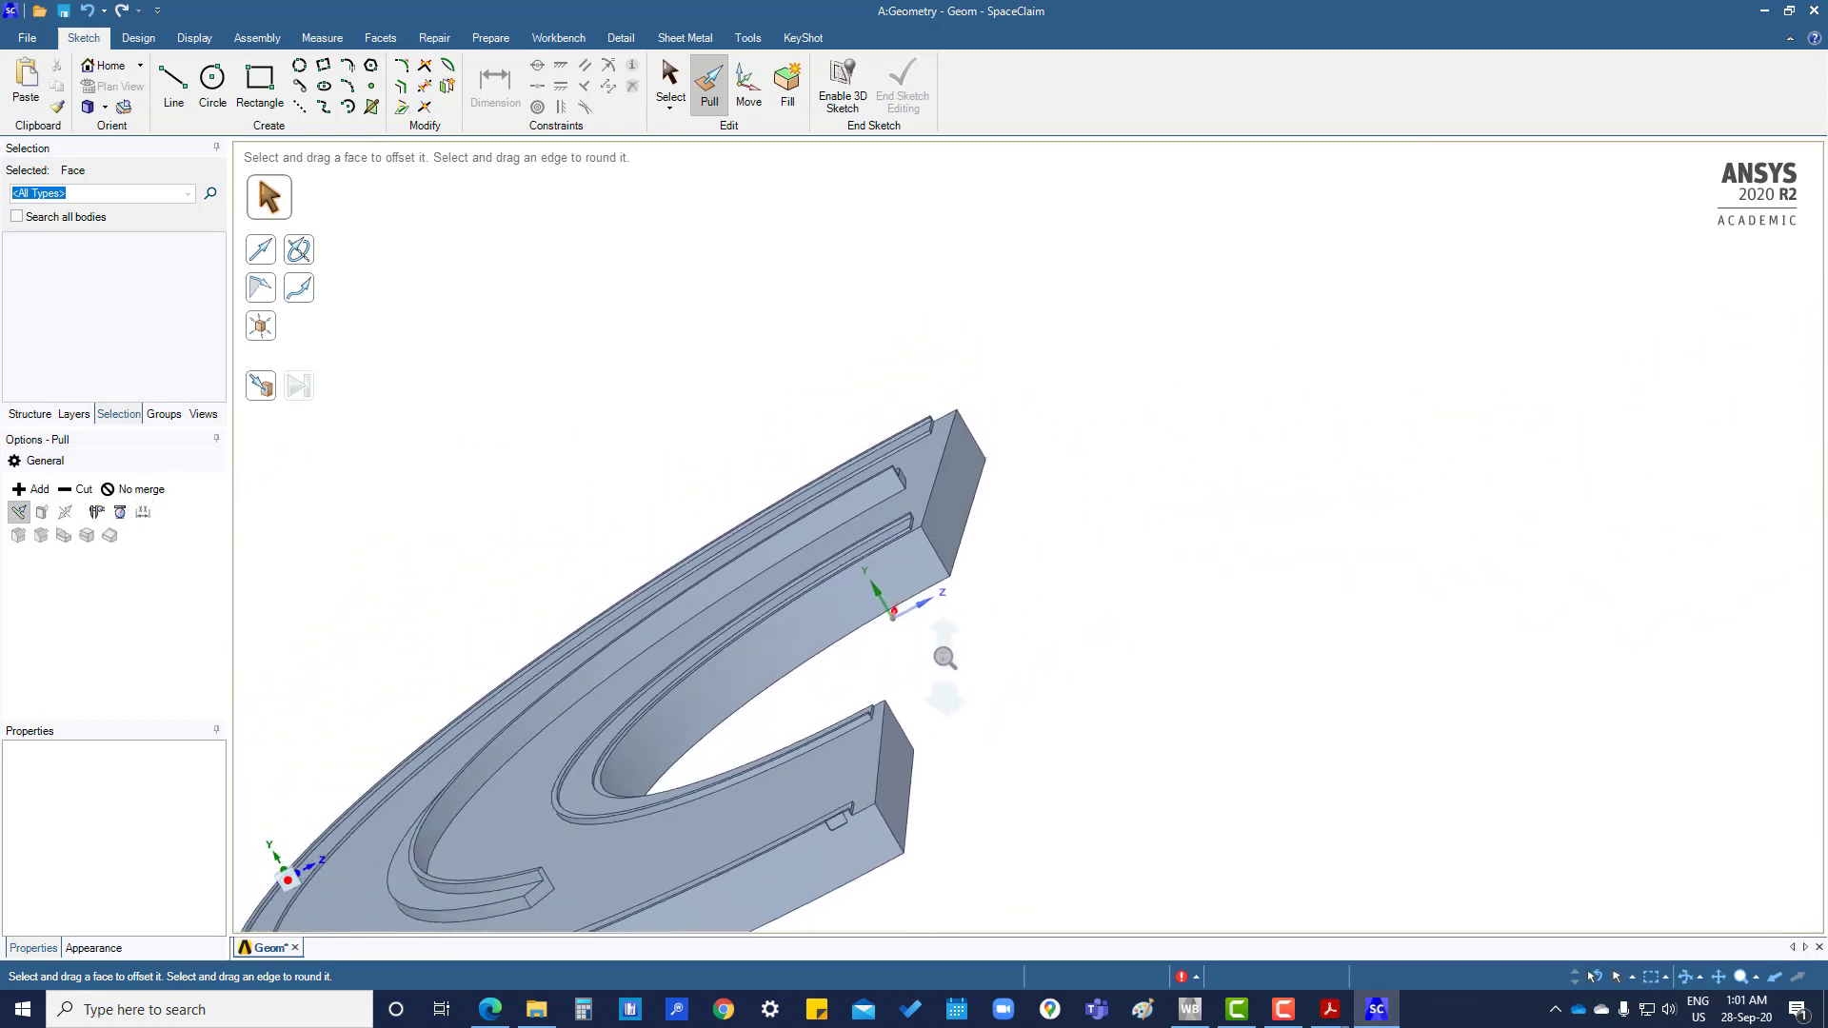
pyautogui.moveTo(754, 679); pyautogui.dragTo(902, 653, button='middle')
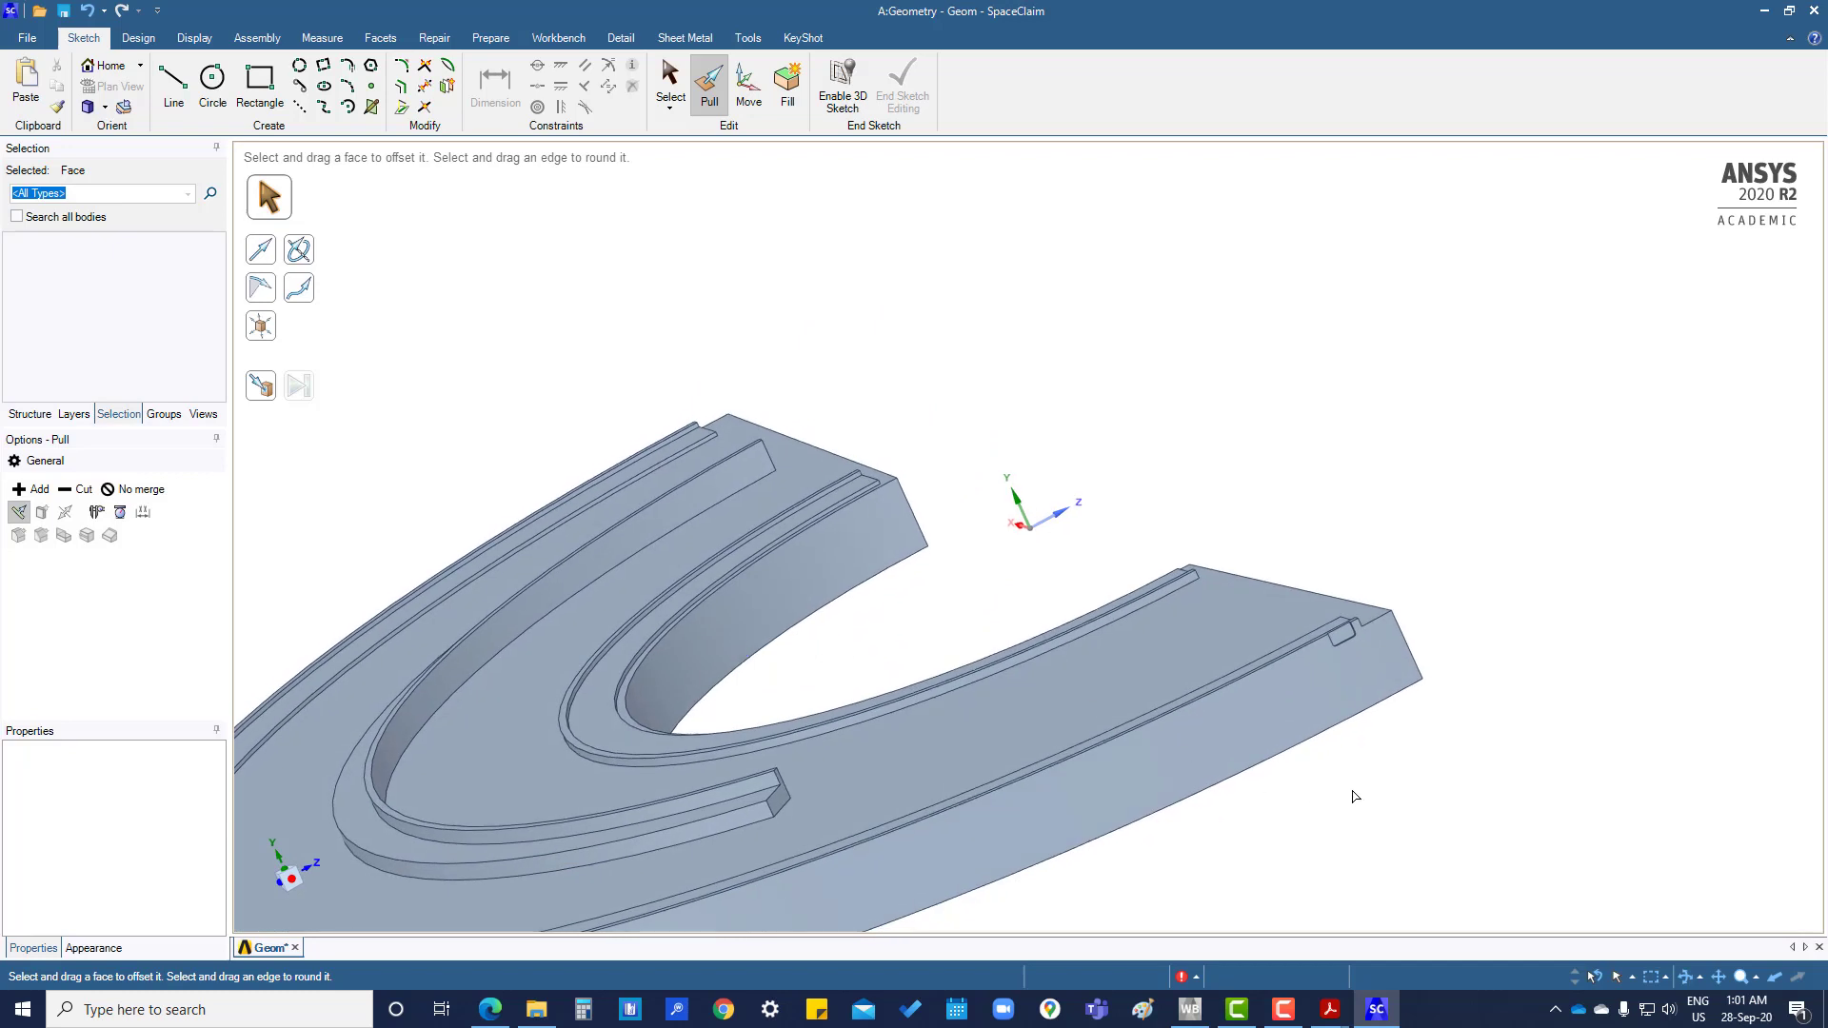
pyautogui.scroll(5, 1333, 762)
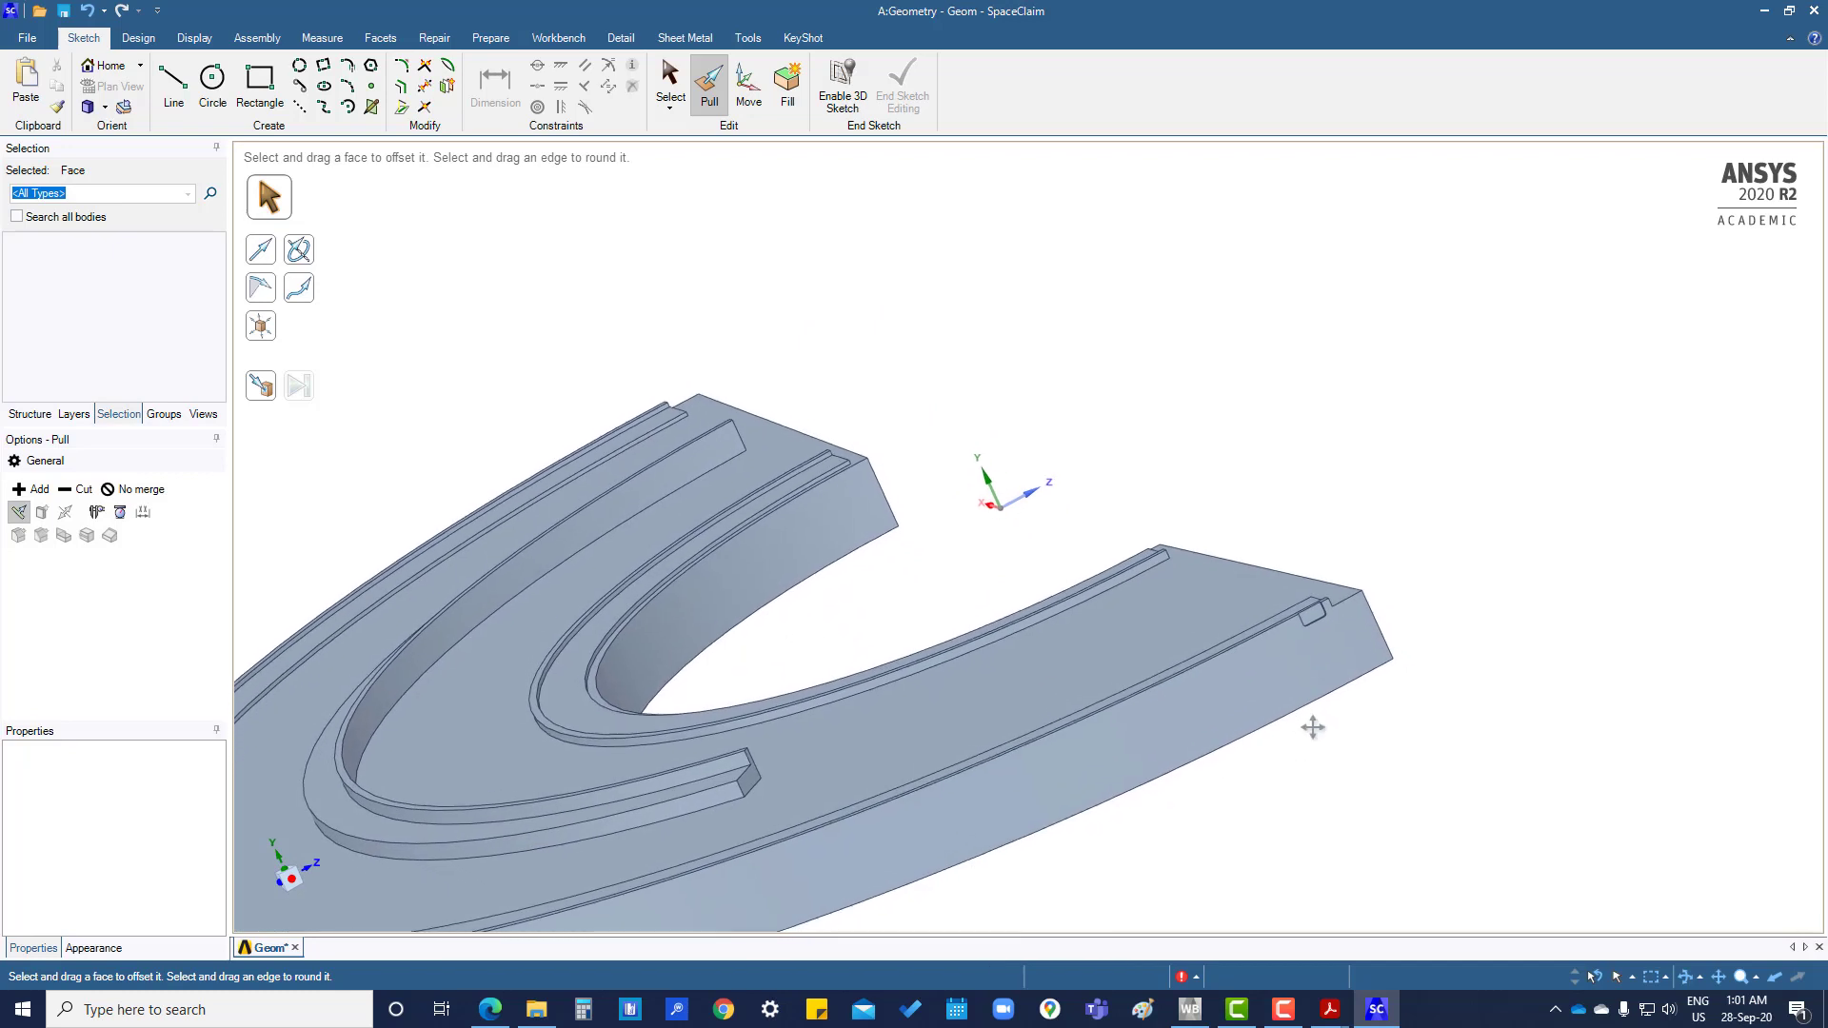
pyautogui.click(980, 591)
pyautogui.moveTo(1021, 600)
pyautogui.mouseDown(button='middle')
pyautogui.moveTo(1037, 617)
pyautogui.moveTo(1019, 609)
pyautogui.mouseUp(button='middle')
pyautogui.click(1020, 609)
pyautogui.click(975, 520)
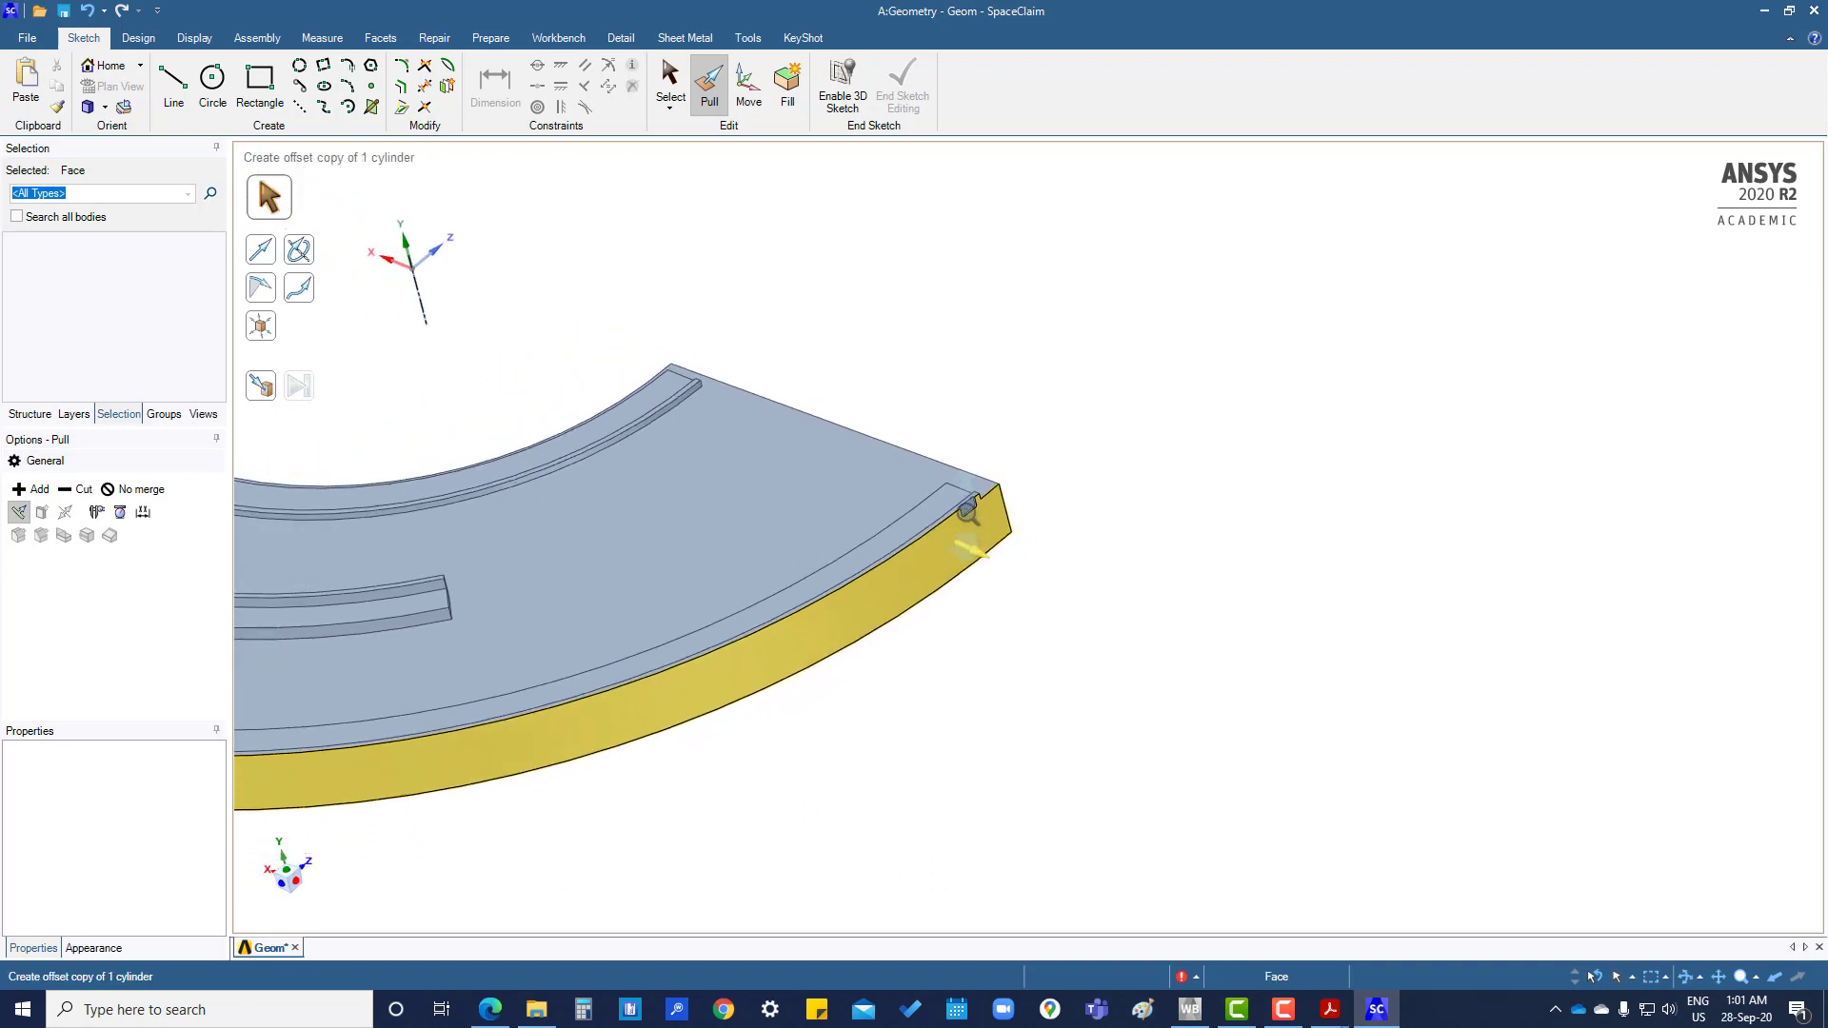
pyautogui.scroll(8, 979, 796)
pyautogui.scroll(-2, 1259, 594)
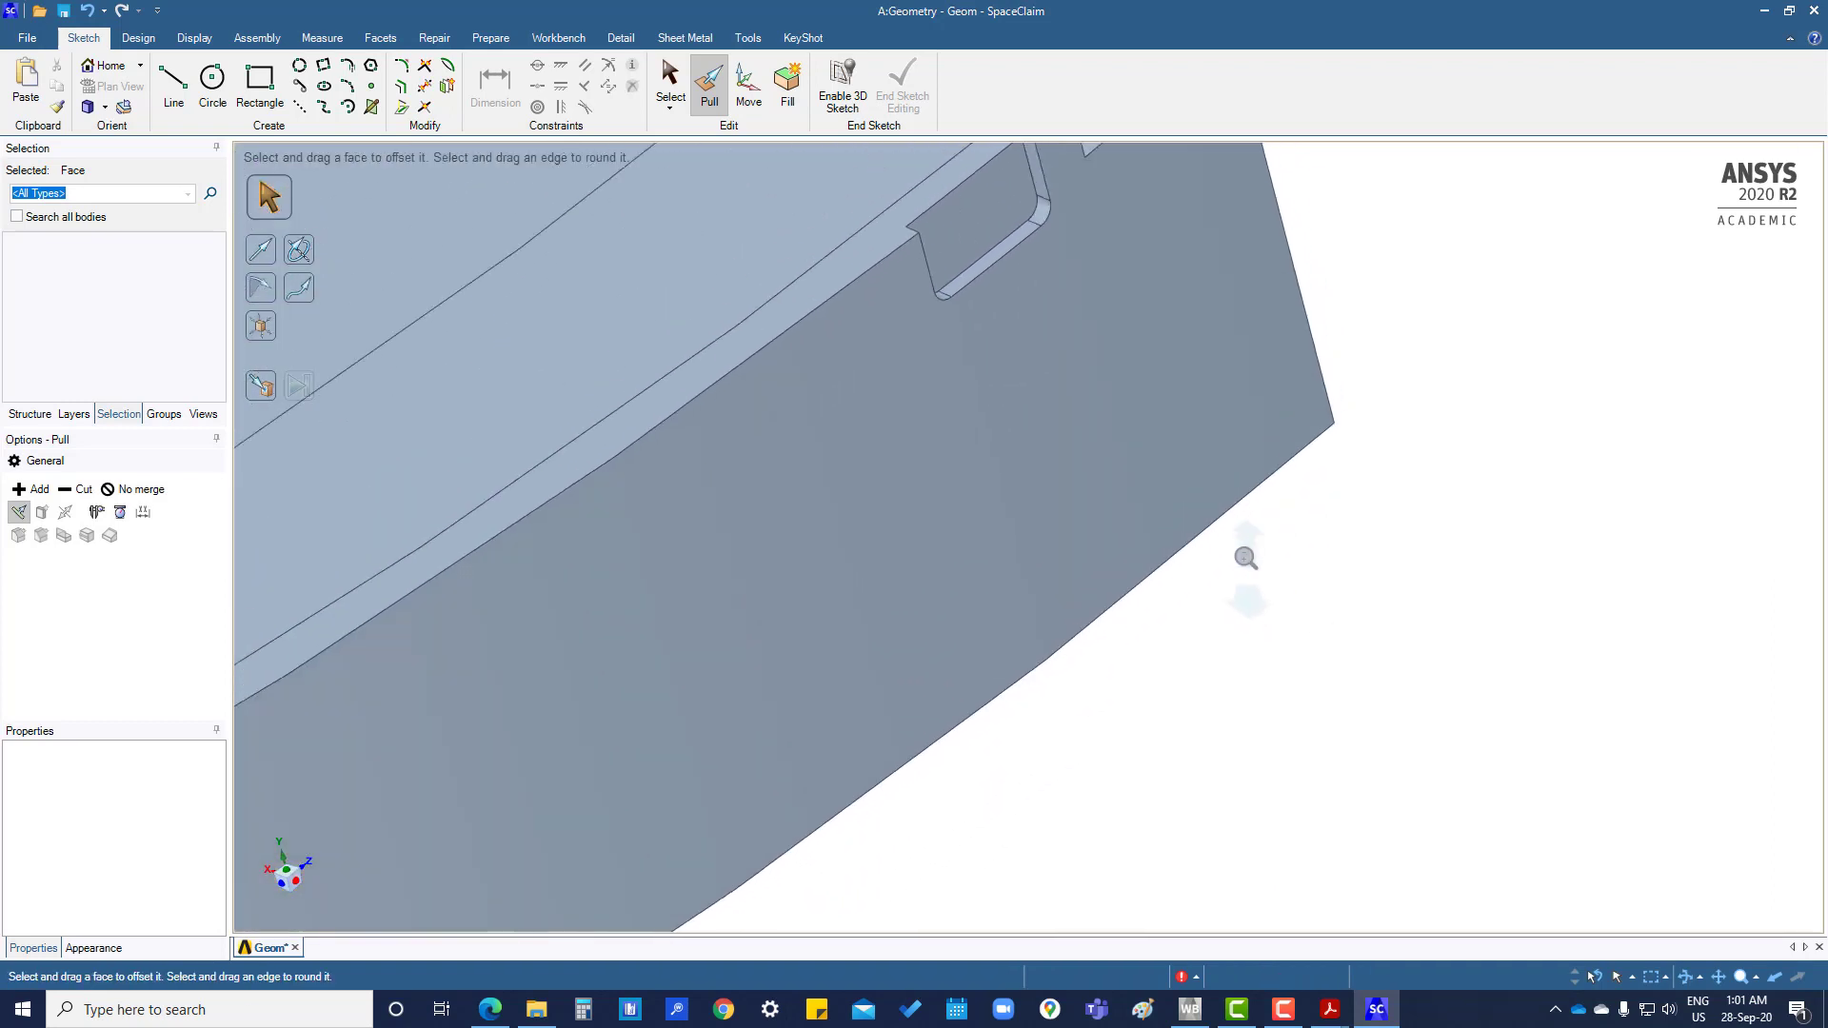
# - Delete the two 3 mm corner rounds of the remaining notch in the outer side wall
pyautogui.click(1070, 476)
pyautogui.click(1068, 259)
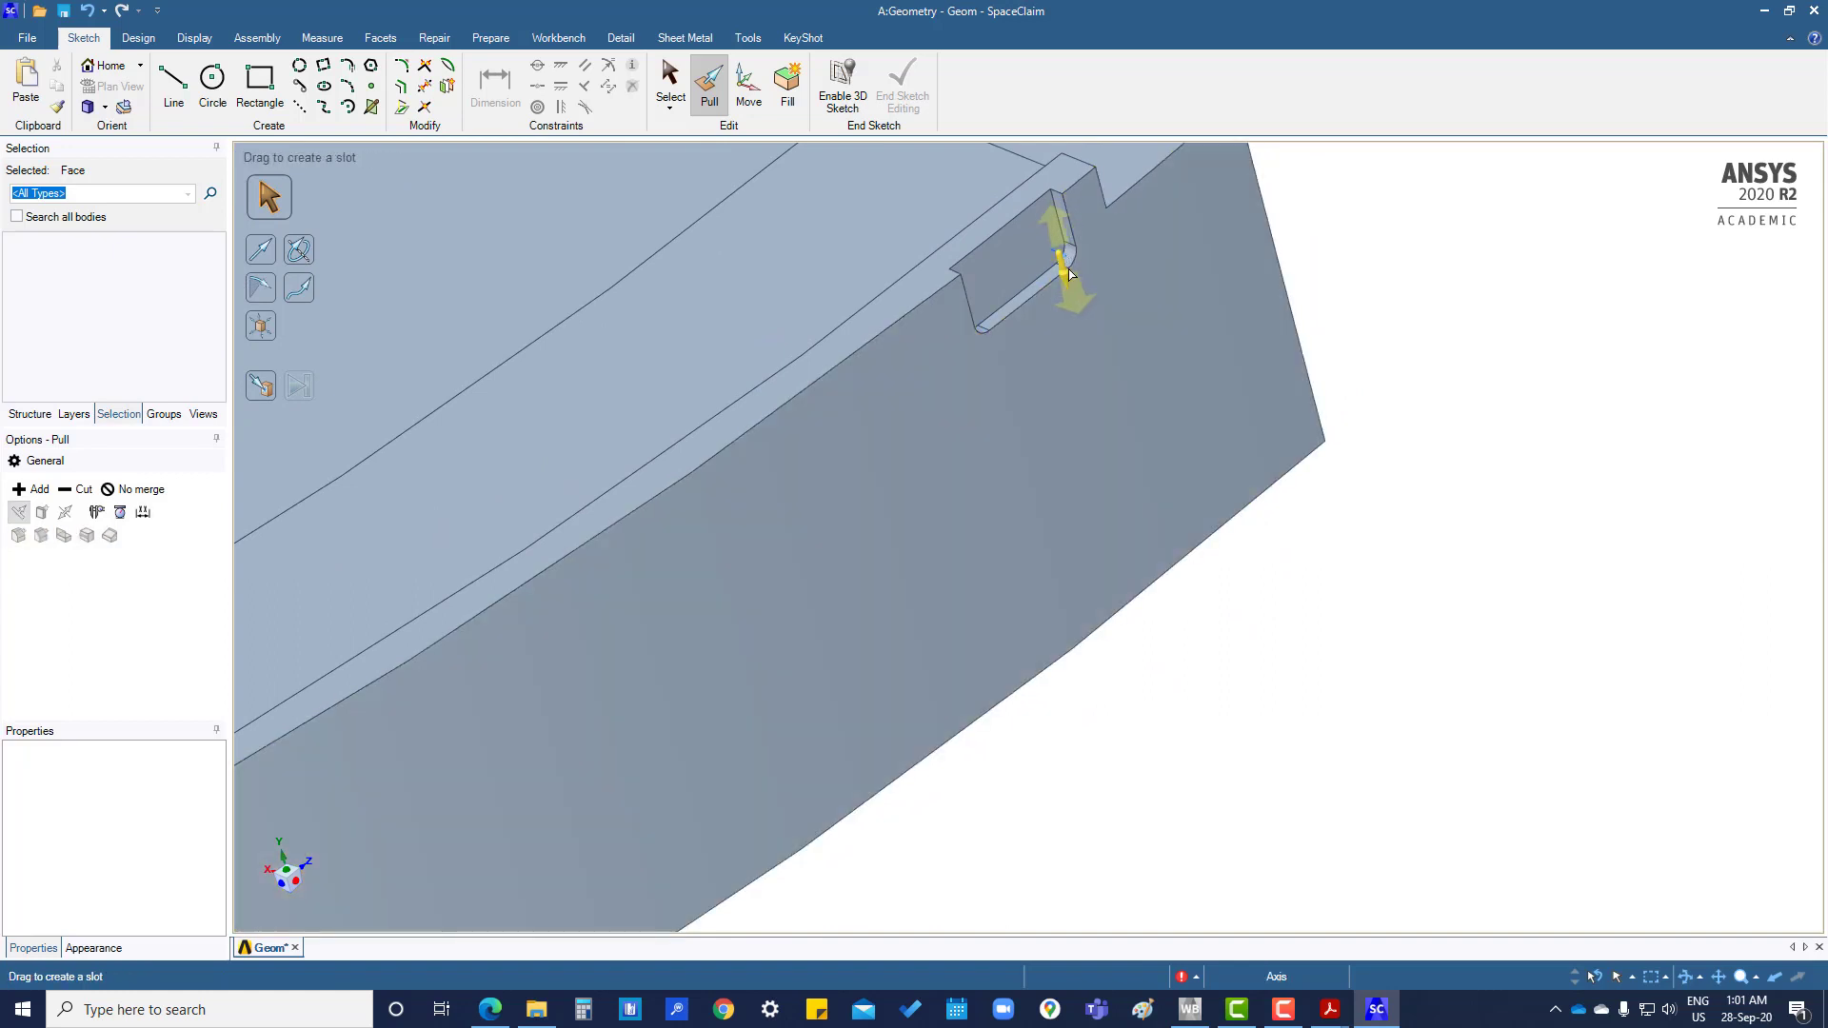
pyautogui.press('Escape')
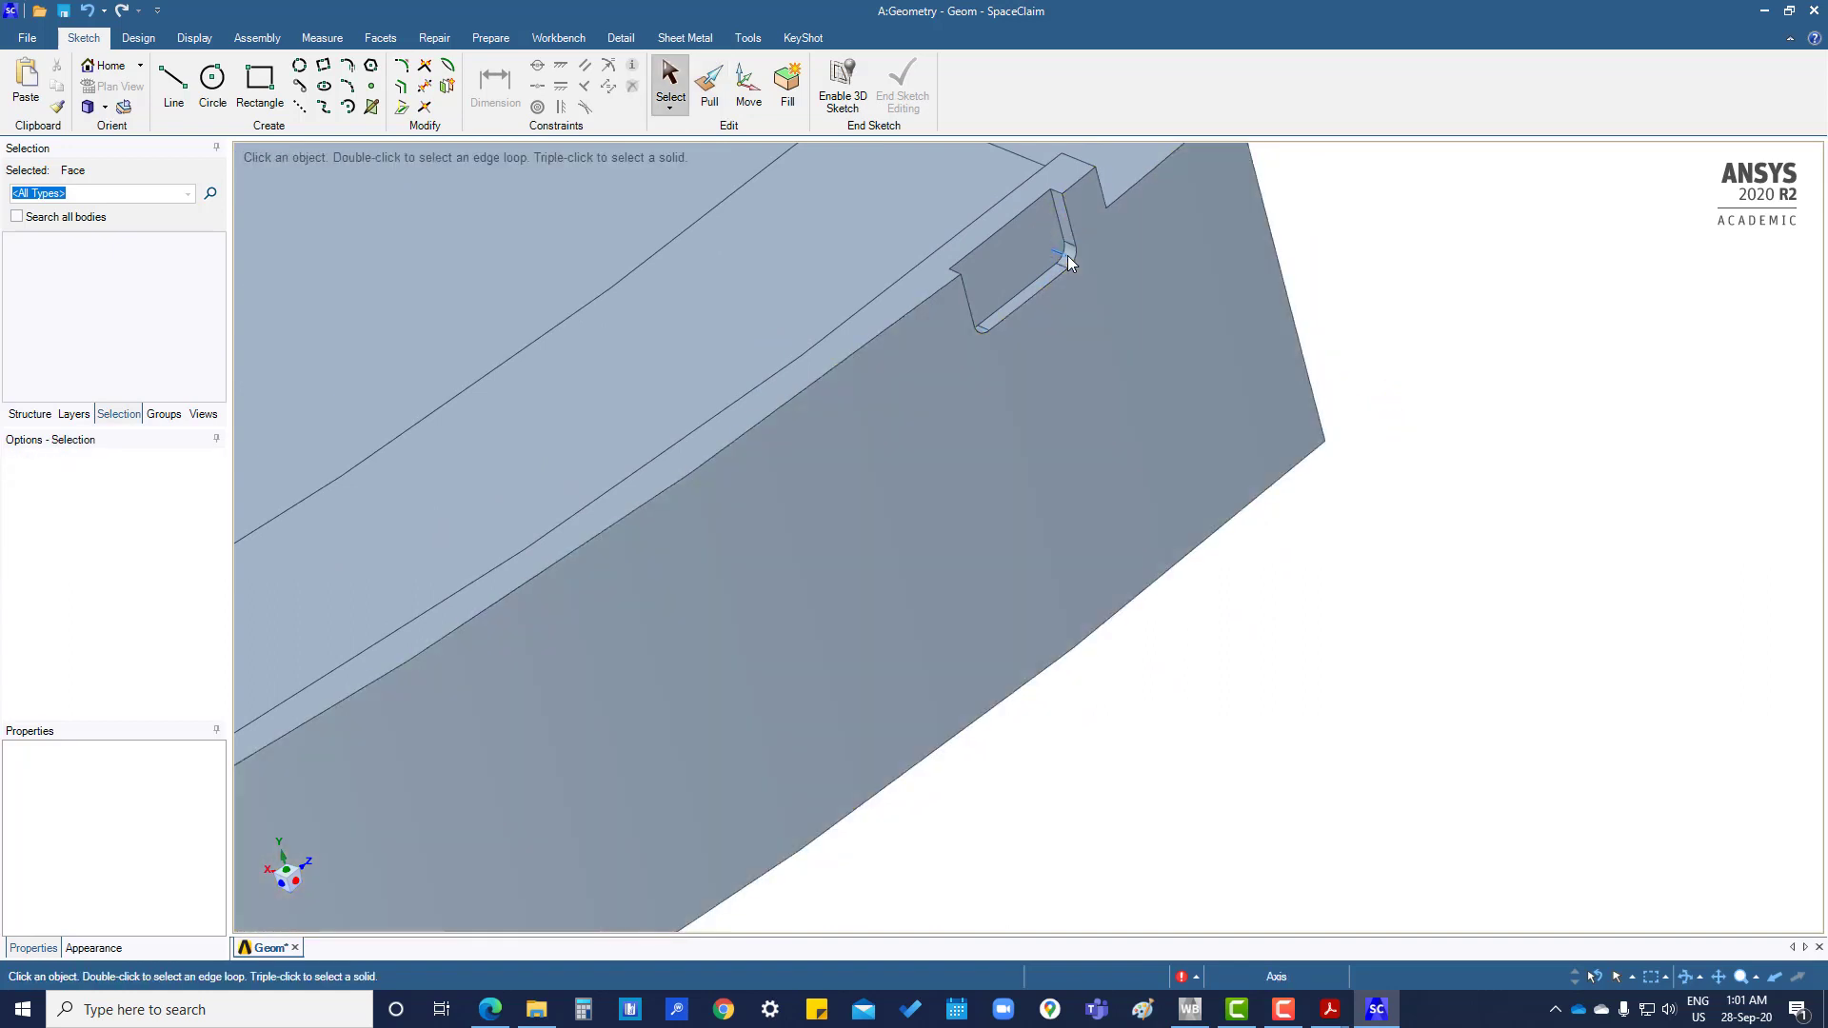
pyautogui.click(1068, 257)
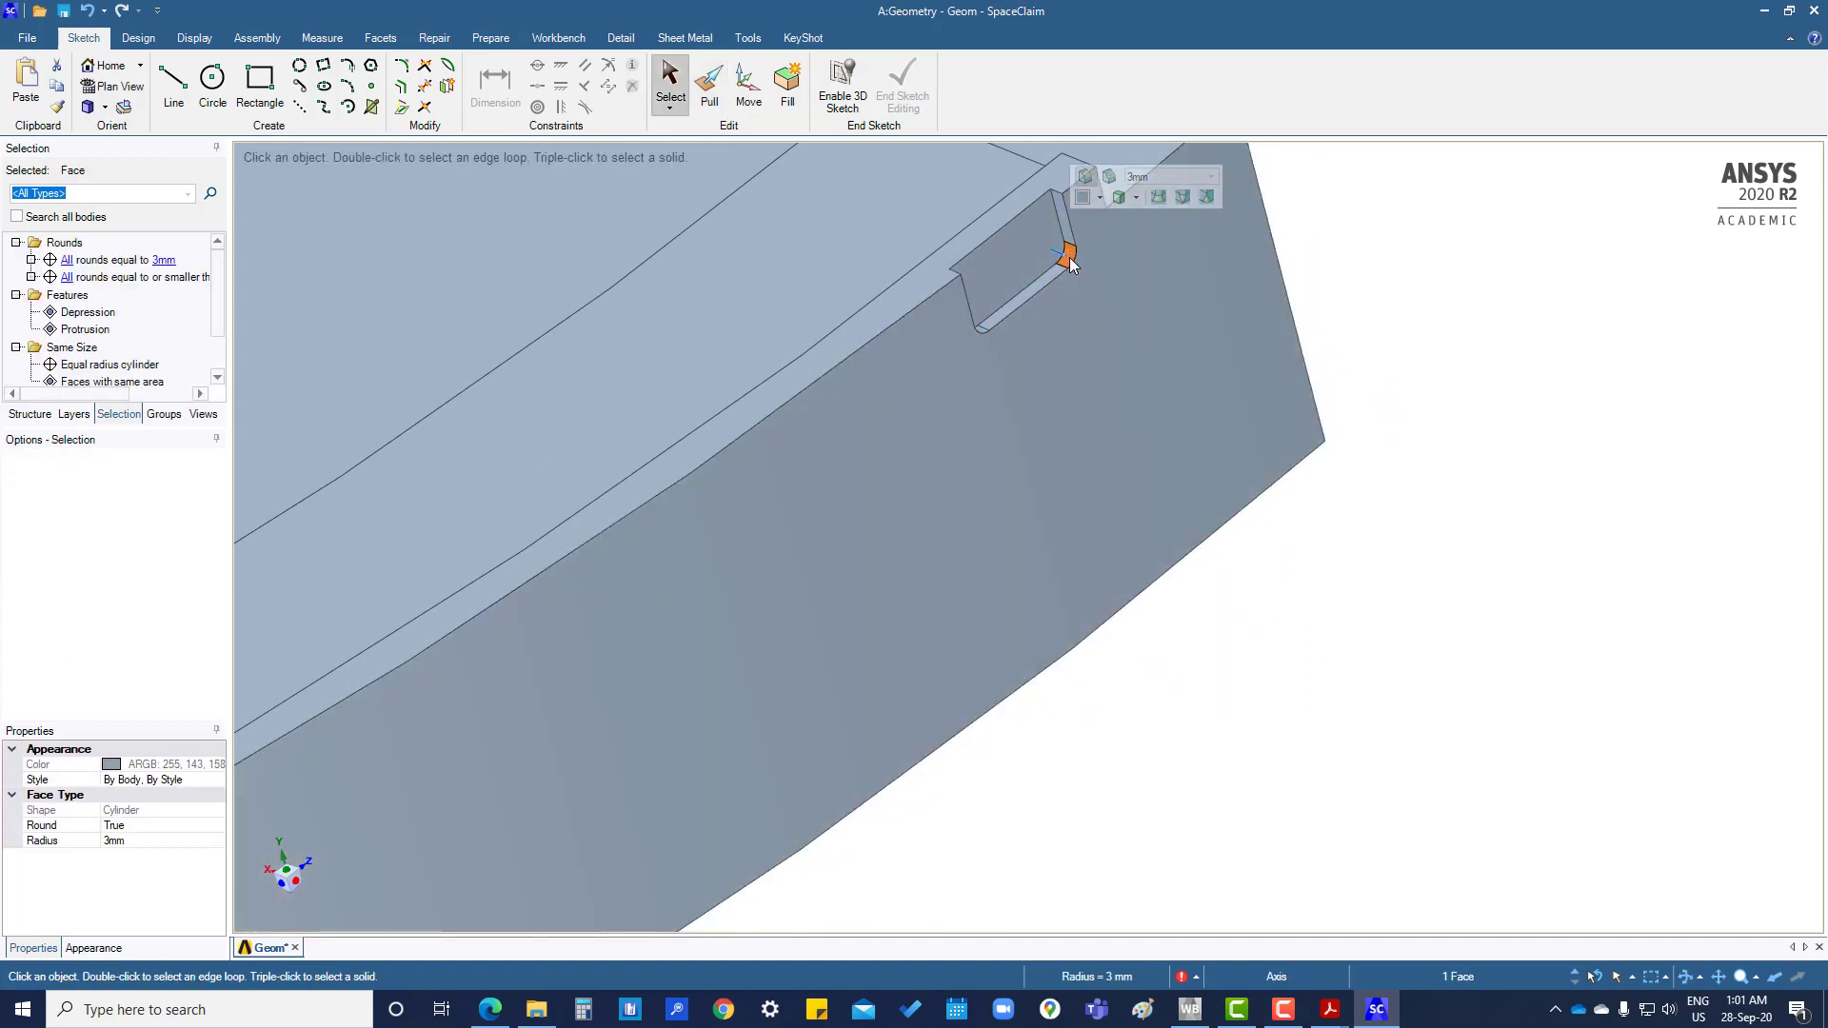
pyautogui.press('Delete')
pyautogui.moveTo(1118, 363); pyautogui.dragTo(1003, 495, button='middle')
pyautogui.click(908, 407)
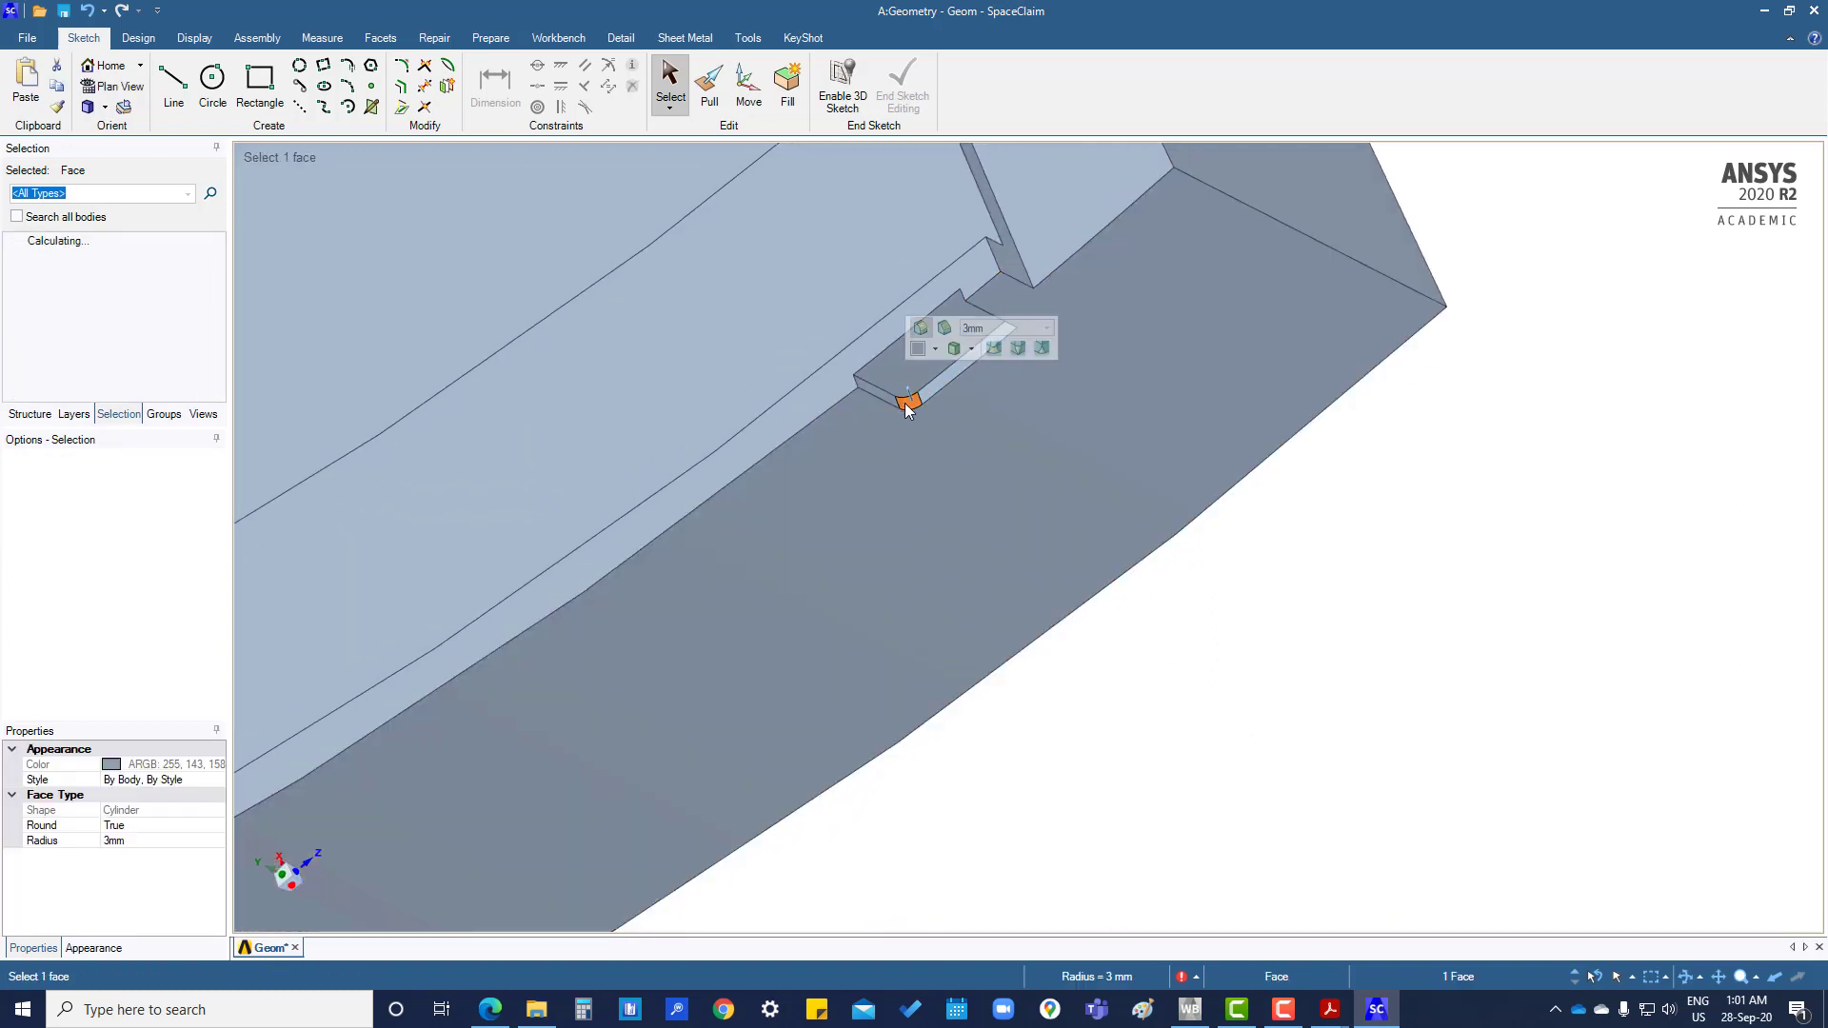
# - Pull the remaining side notch's end wall up to the opposite wall to close the notch
pyautogui.moveTo(912, 406); pyautogui.dragTo(871, 396, button='middle')
pyautogui.click(871, 398)
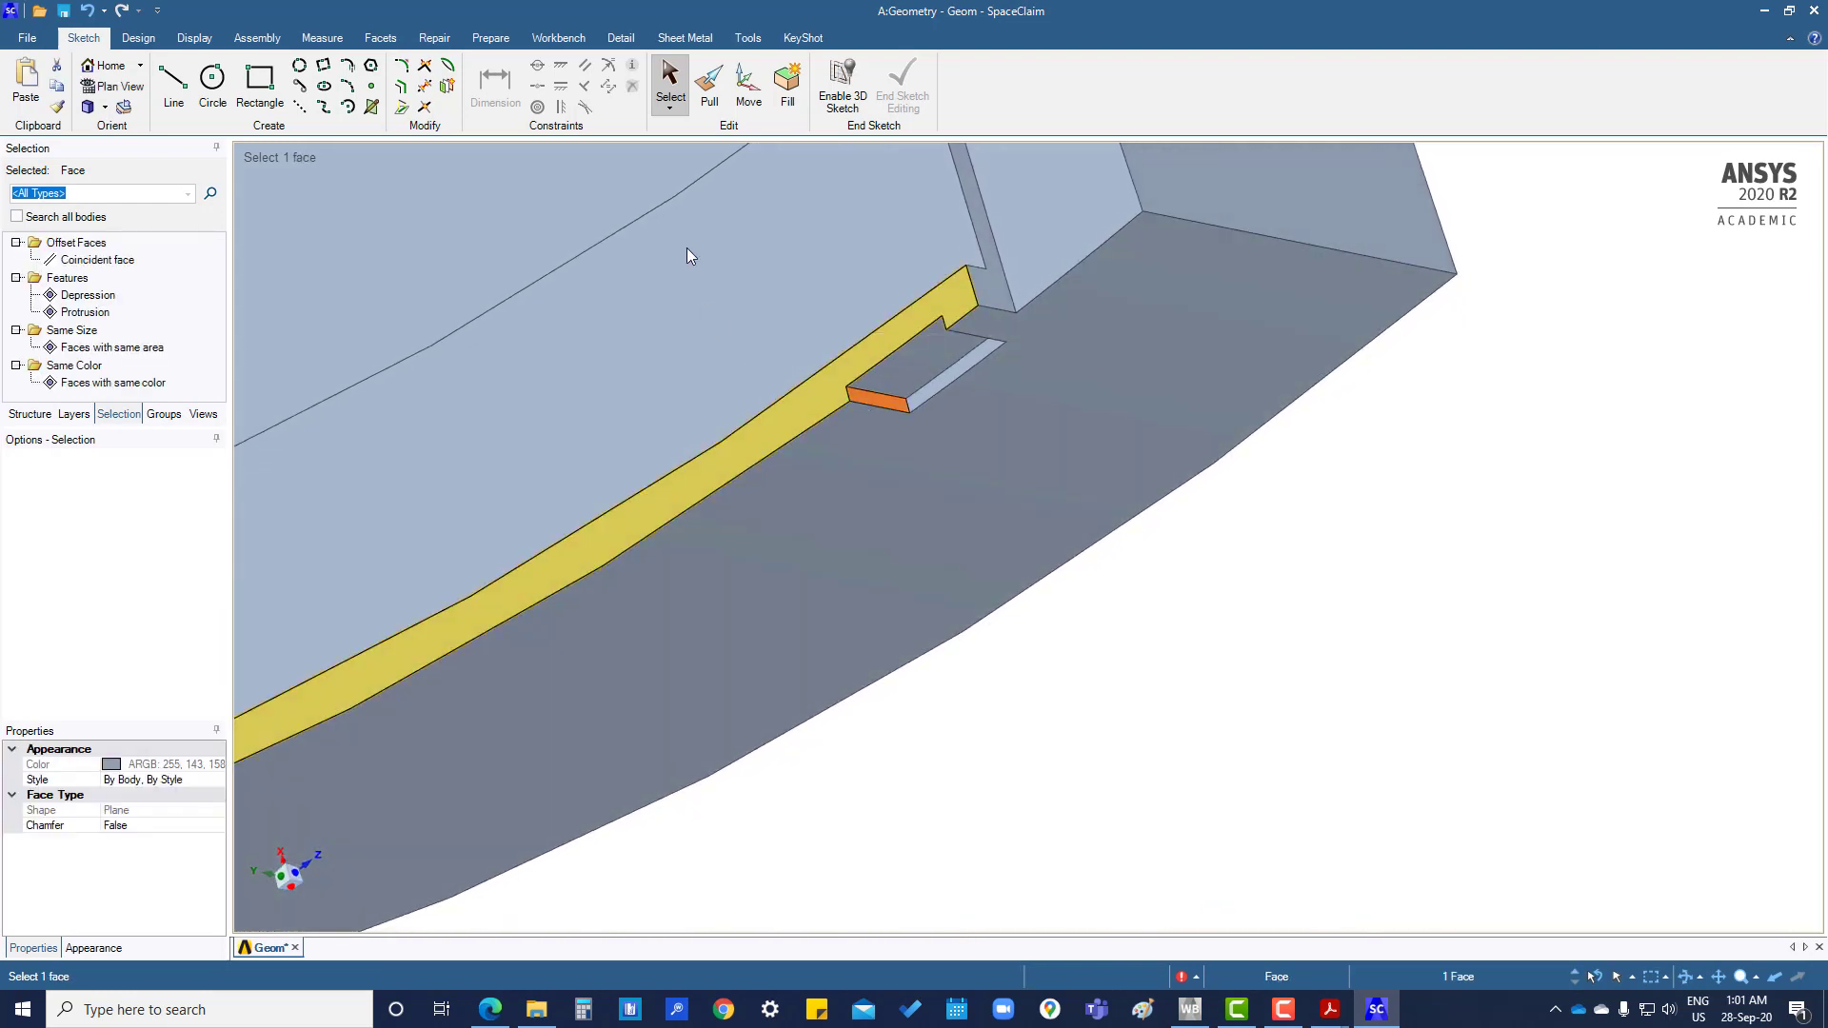
pyautogui.press('p')
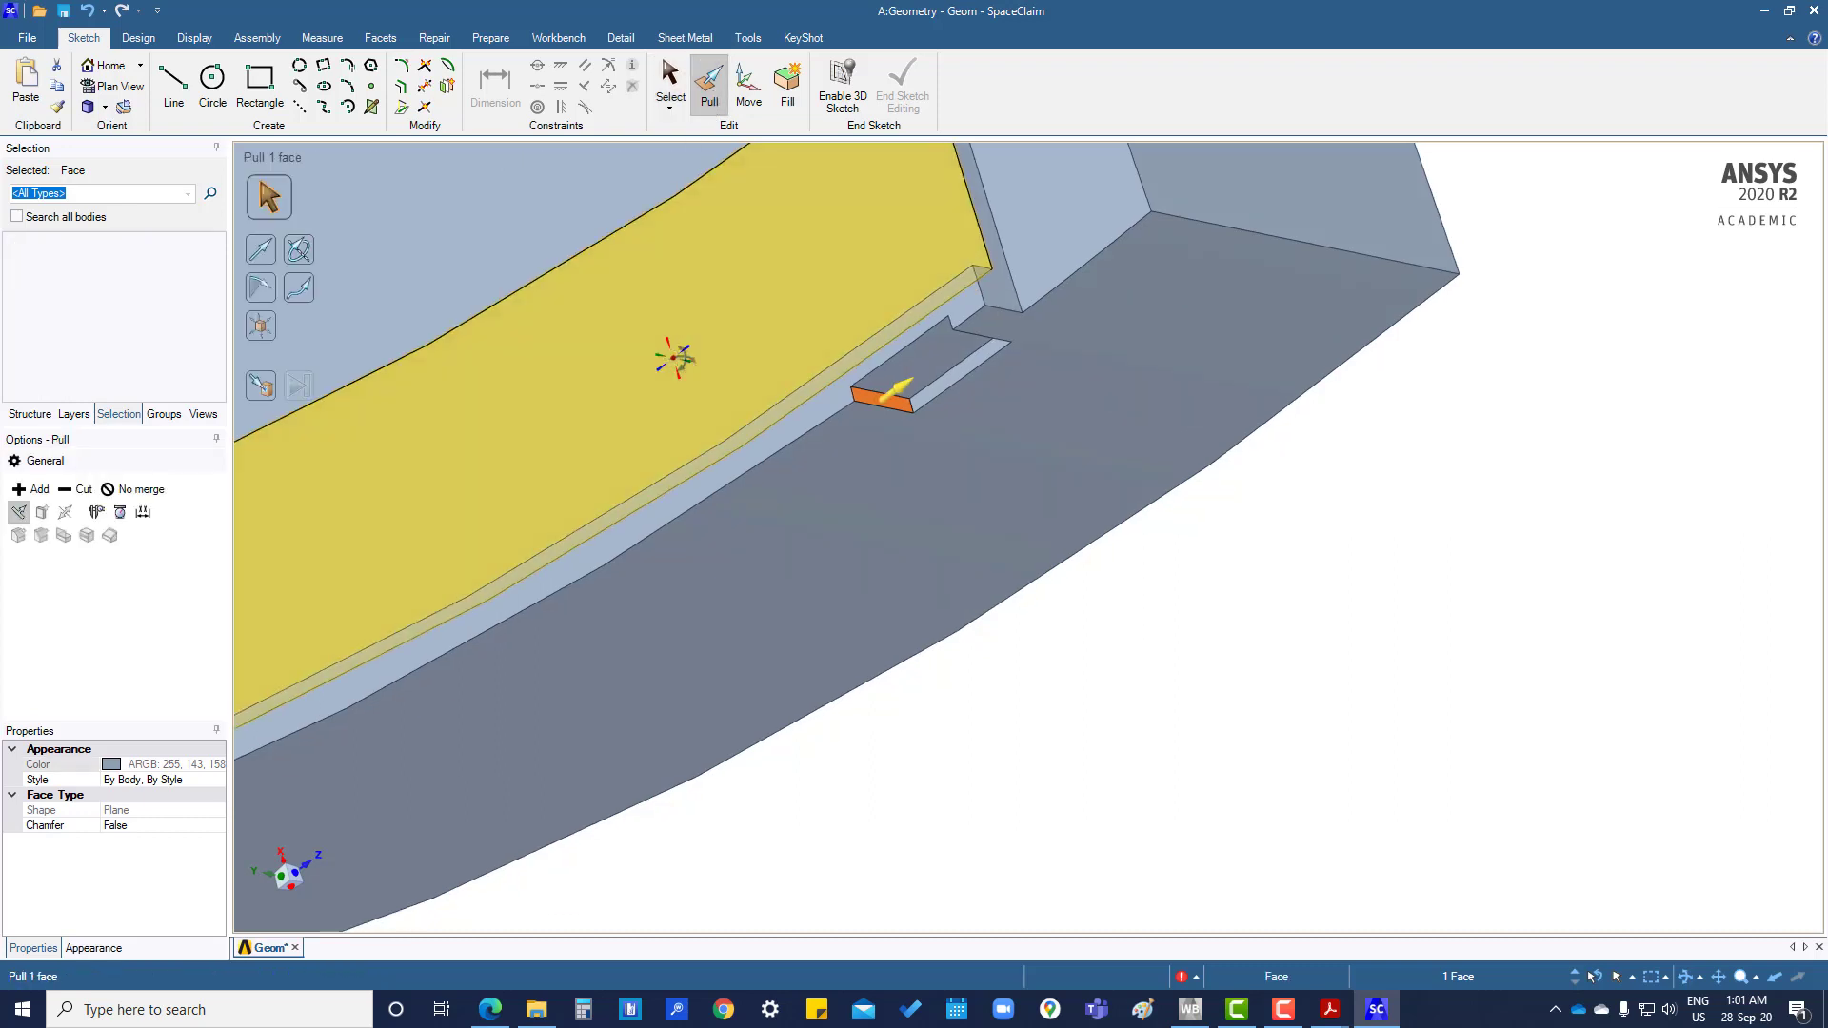
pyautogui.moveTo(673, 359); pyautogui.dragTo(571, 238, button='middle')
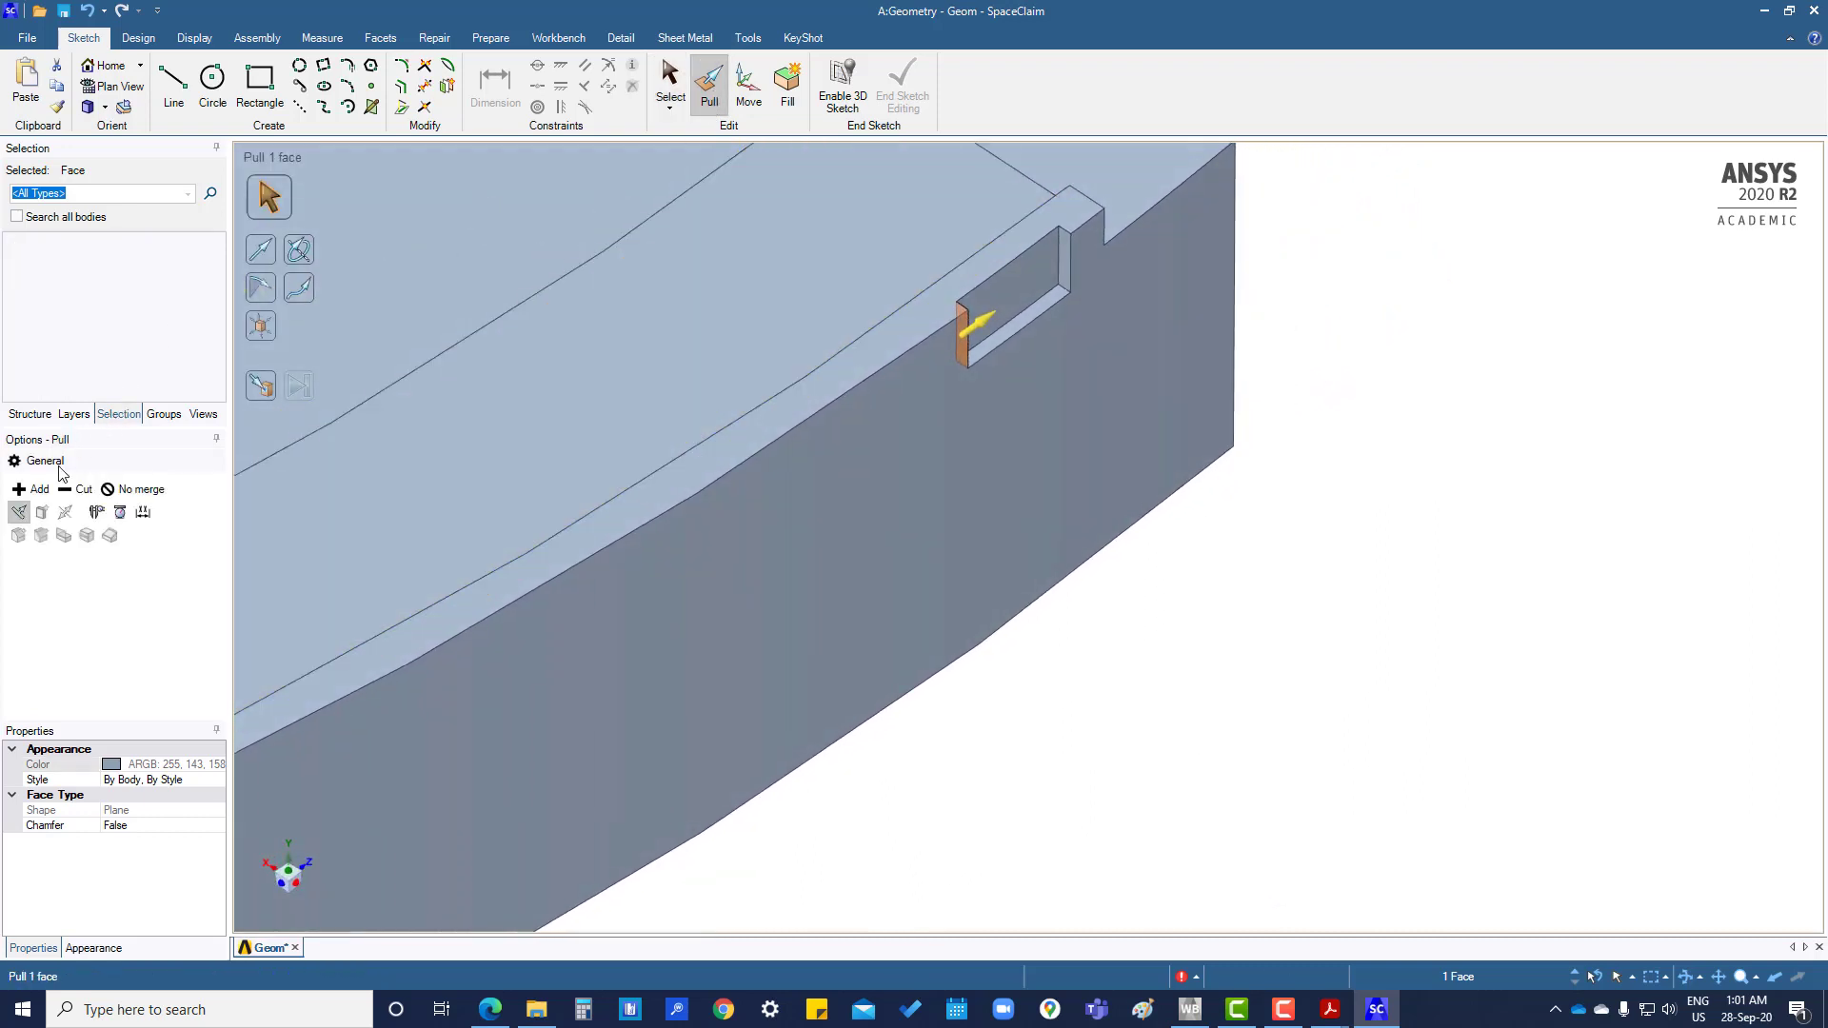
pyautogui.click(263, 393)
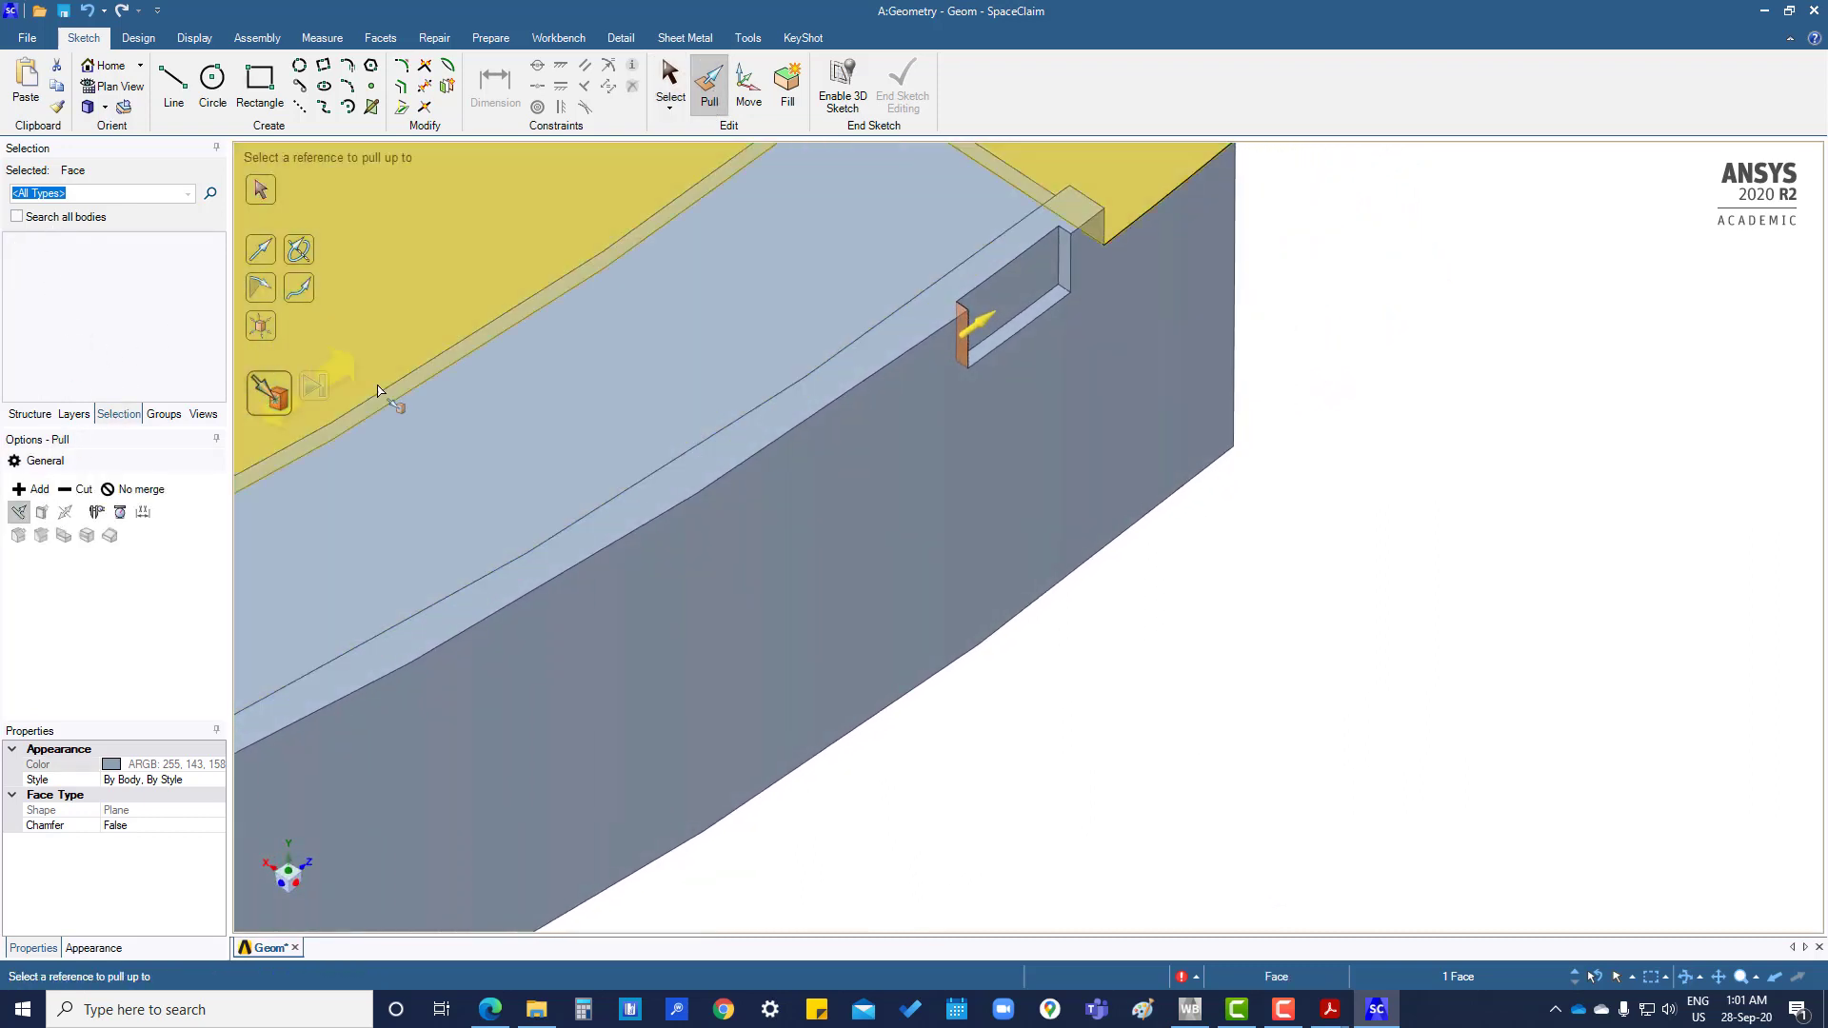
pyautogui.click(1066, 272)
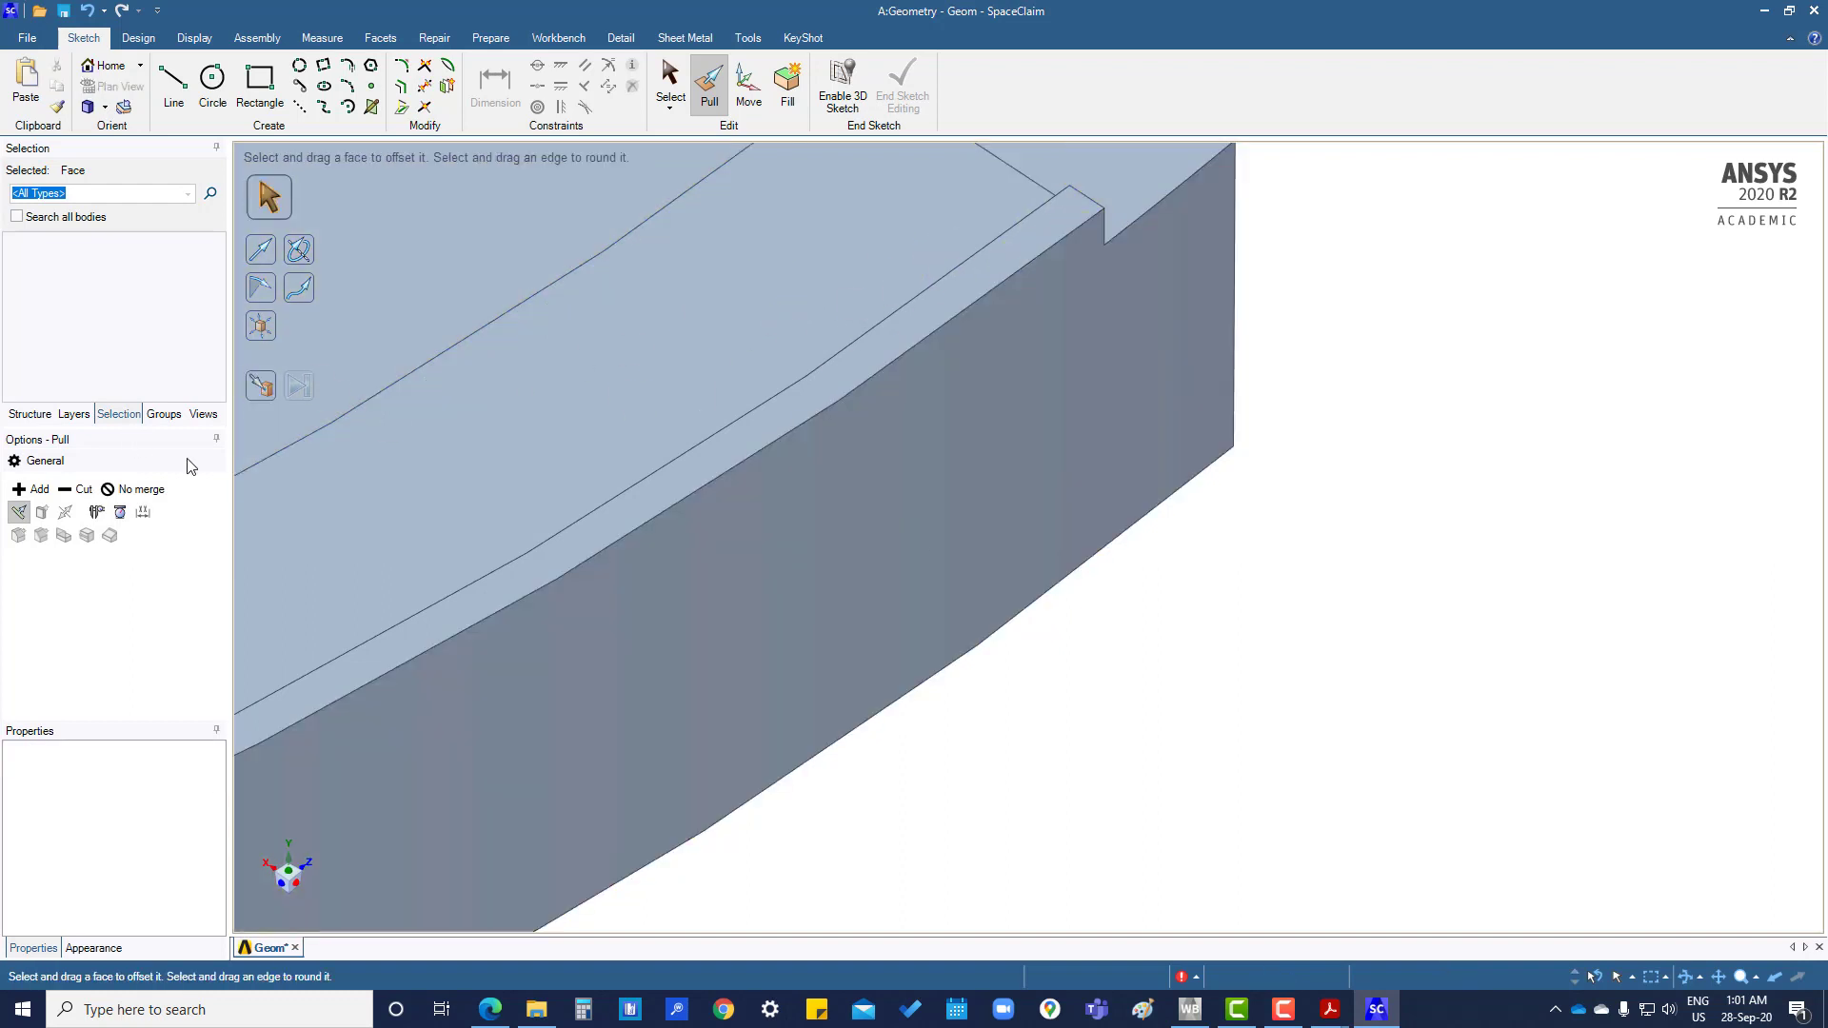
# - Examine the ribbed side, hub holes, curved rails and open ends of the part for any remaining small features
pyautogui.click(1012, 549)
pyautogui.moveTo(1252, 544); pyautogui.dragTo(1037, 480, button='middle')
pyautogui.keyDown('shift'); pyautogui.moveTo(1093, 562); pyautogui.dragTo(1074, 294, button='middle'); pyautogui.keyUp('shift')
pyautogui.moveTo(1105, 757); pyautogui.dragTo(1131, 624, button='middle')
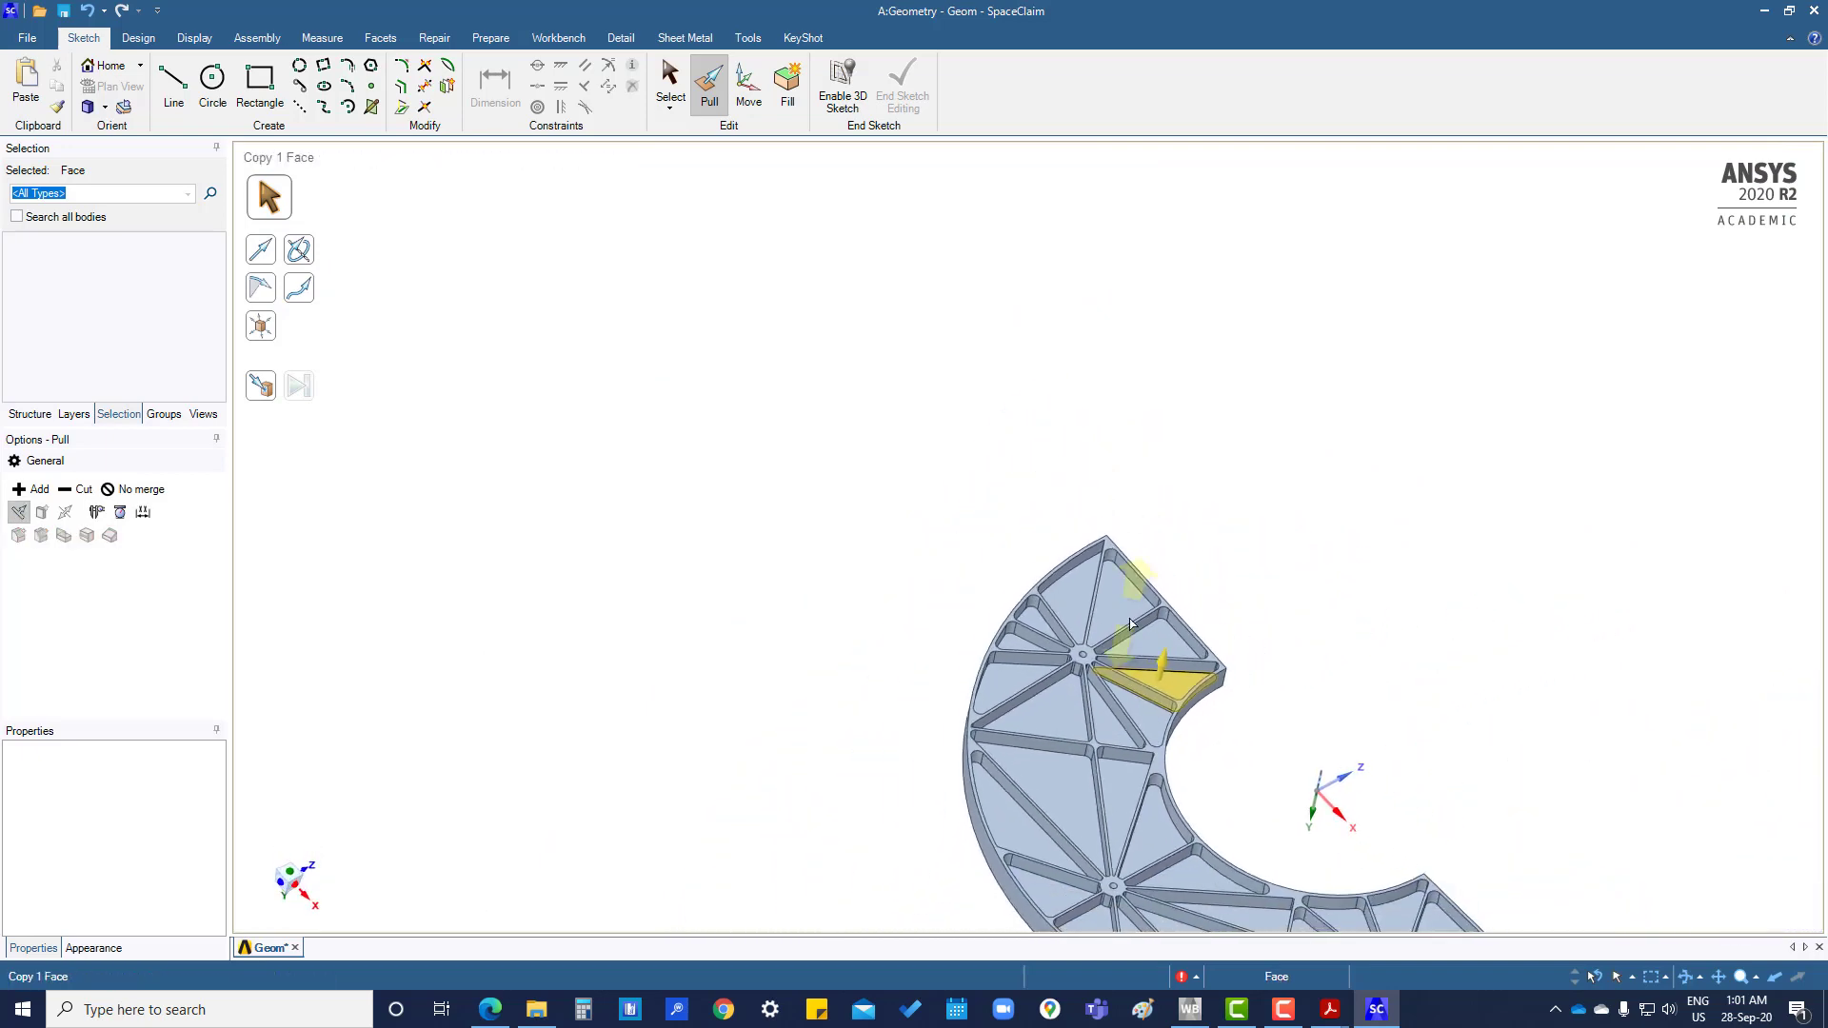
pyautogui.click(1409, 794)
pyautogui.keyDown('ctrl'); pyautogui.moveTo(1390, 769); pyautogui.dragTo(1240, 459, button='middle'); pyautogui.keyUp('ctrl')
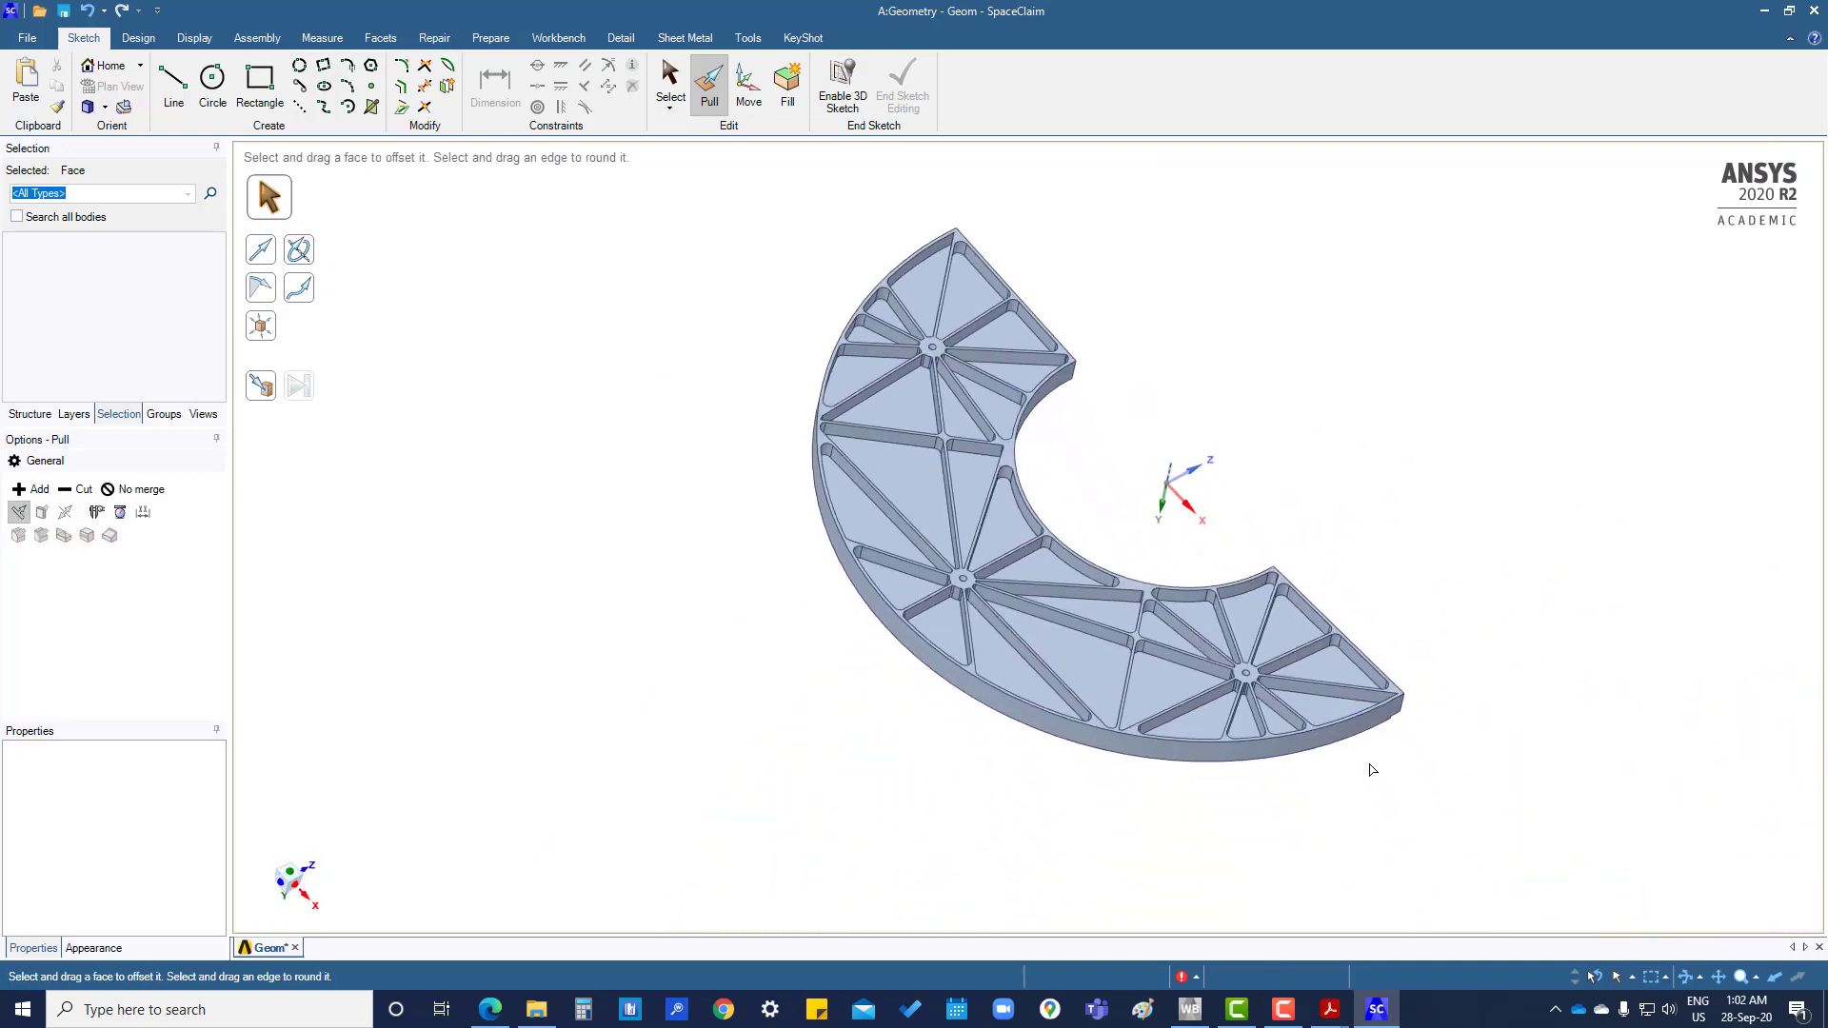
pyautogui.moveTo(1345, 739); pyautogui.dragTo(1330, 960, button='middle')
pyautogui.keyDown('ctrl'); pyautogui.moveTo(1177, 653); pyautogui.dragTo(1173, 721, button='middle'); pyautogui.keyUp('ctrl')
pyautogui.moveTo(1088, 535)
pyautogui.mouseDown(button='middle')
pyautogui.moveTo(1089, 722)
pyautogui.moveTo(1064, 701)
pyautogui.moveTo(1120, 560)
pyautogui.moveTo(1214, 572)
pyautogui.moveTo(1084, 590)
pyautogui.moveTo(1054, 450)
pyautogui.mouseUp(button='middle')
pyautogui.moveTo(992, 672)
pyautogui.mouseDown(button='middle')
pyautogui.moveTo(984, 274)
pyautogui.moveTo(922, 498)
pyautogui.moveTo(1009, 466)
pyautogui.moveTo(988, 476)
pyautogui.mouseUp(button='middle')
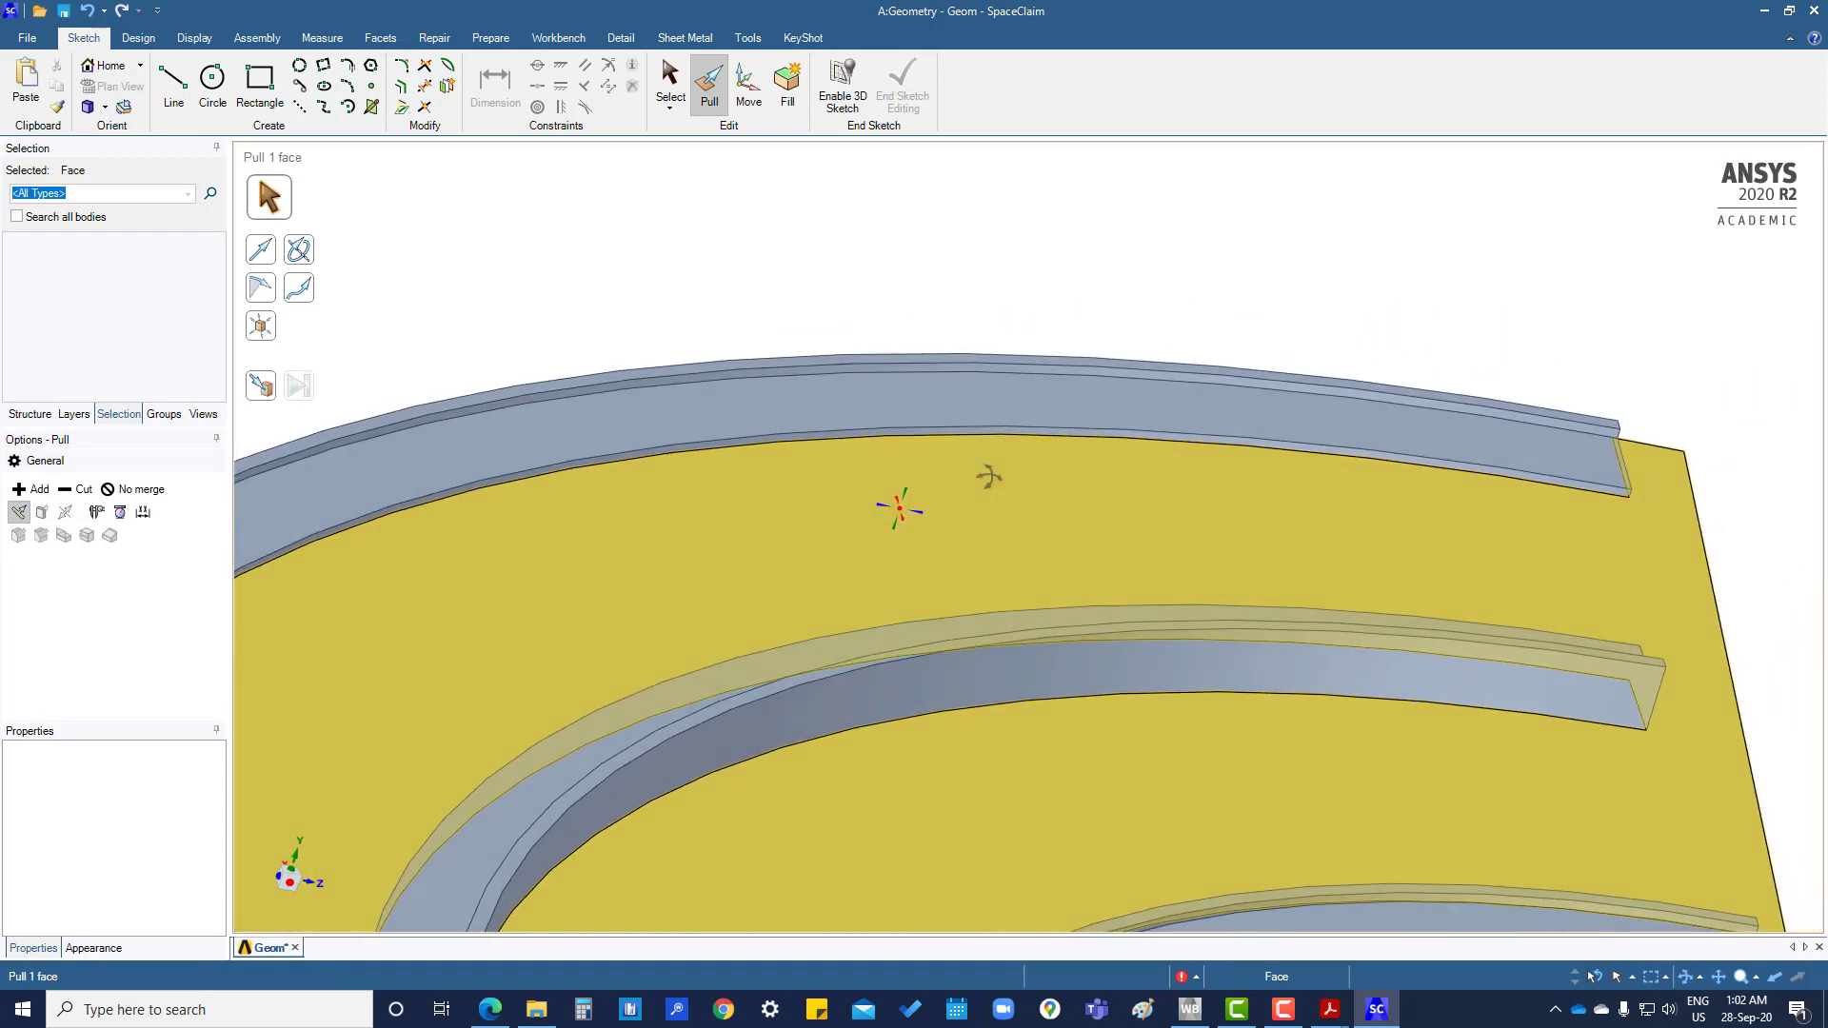
pyautogui.keyDown('ctrl'); pyautogui.moveTo(1130, 615); pyautogui.dragTo(1190, 410, button='middle'); pyautogui.keyUp('ctrl')
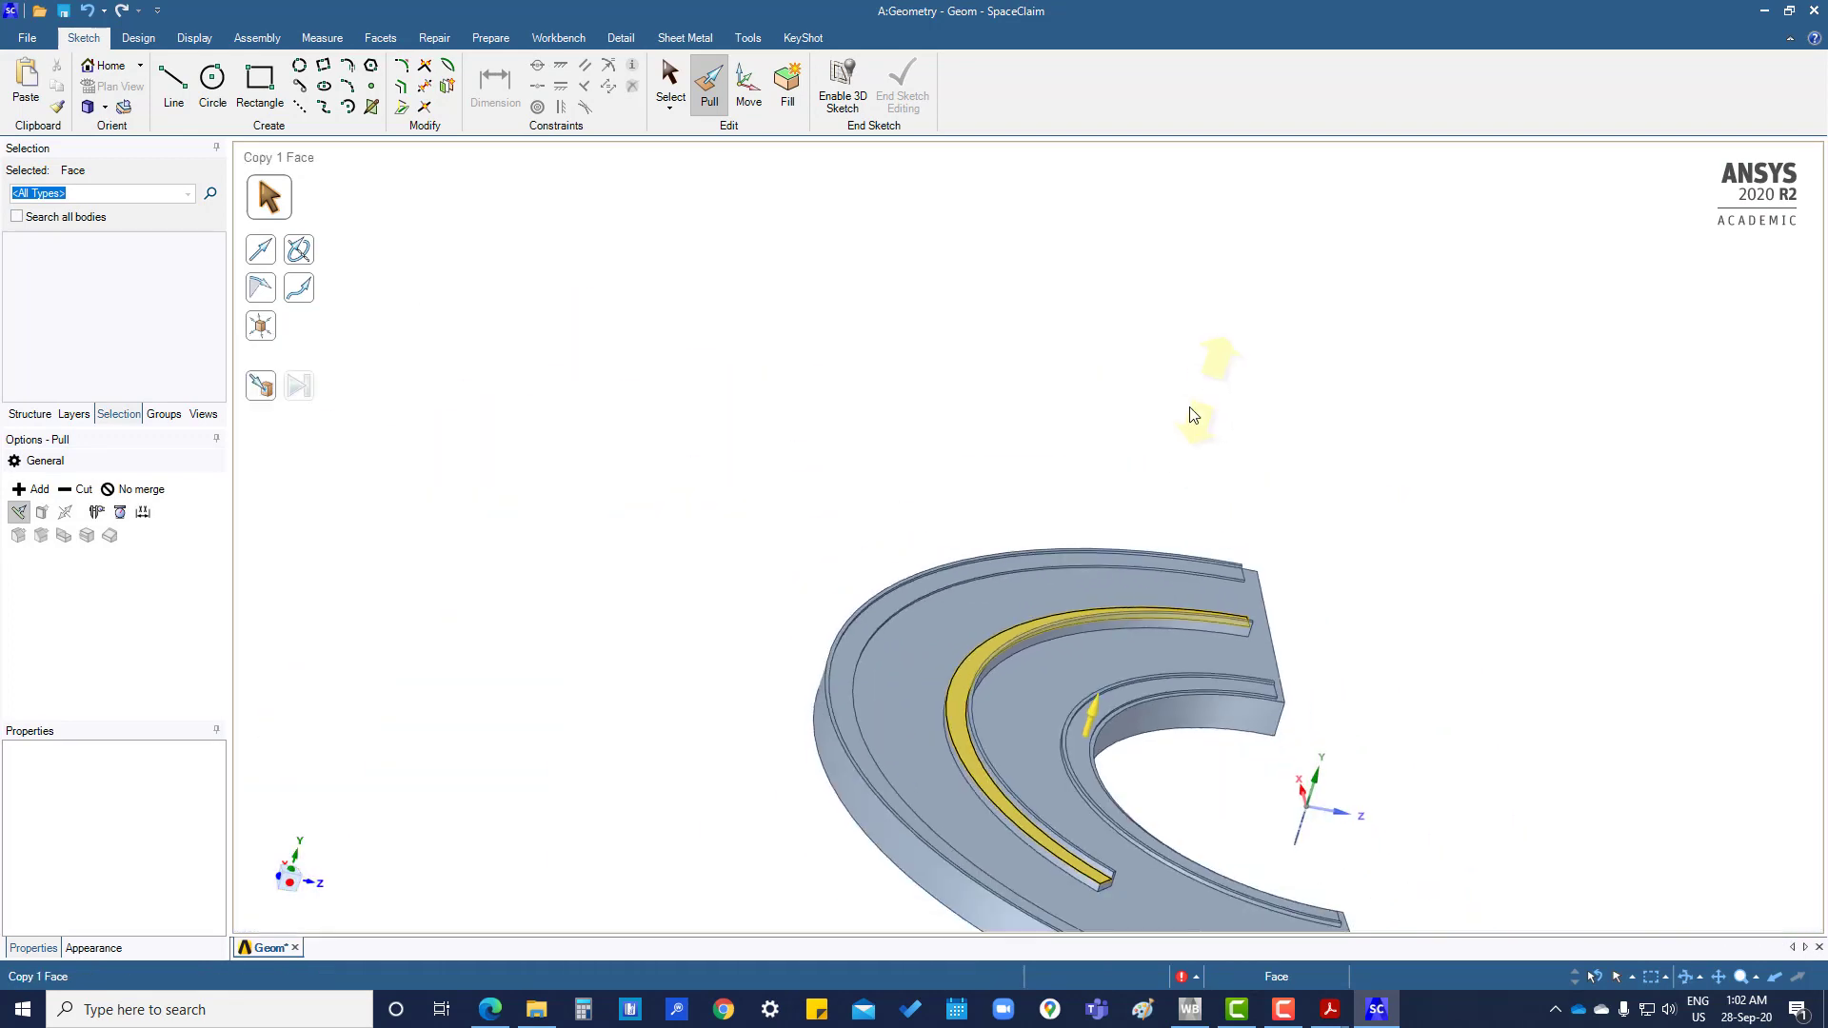
pyautogui.moveTo(1228, 762); pyautogui.dragTo(1215, 502, button='middle')
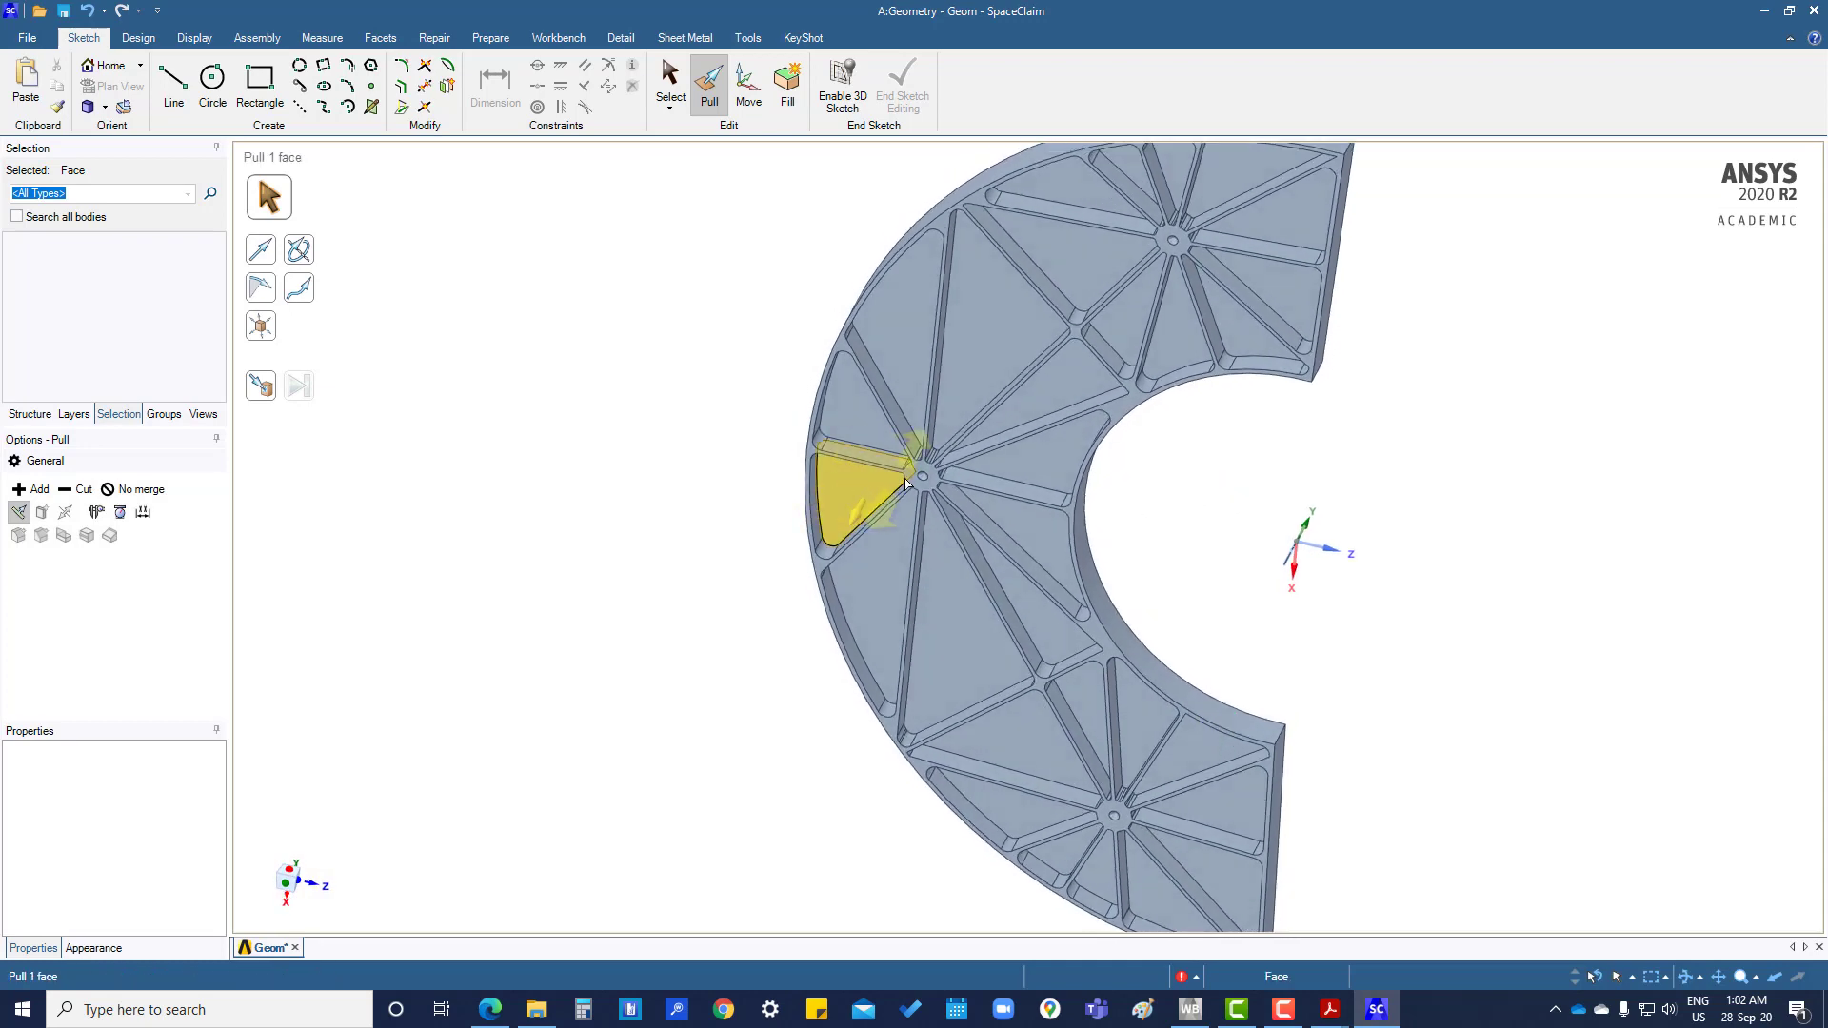
pyautogui.click(1177, 245)
pyautogui.click(1173, 243)
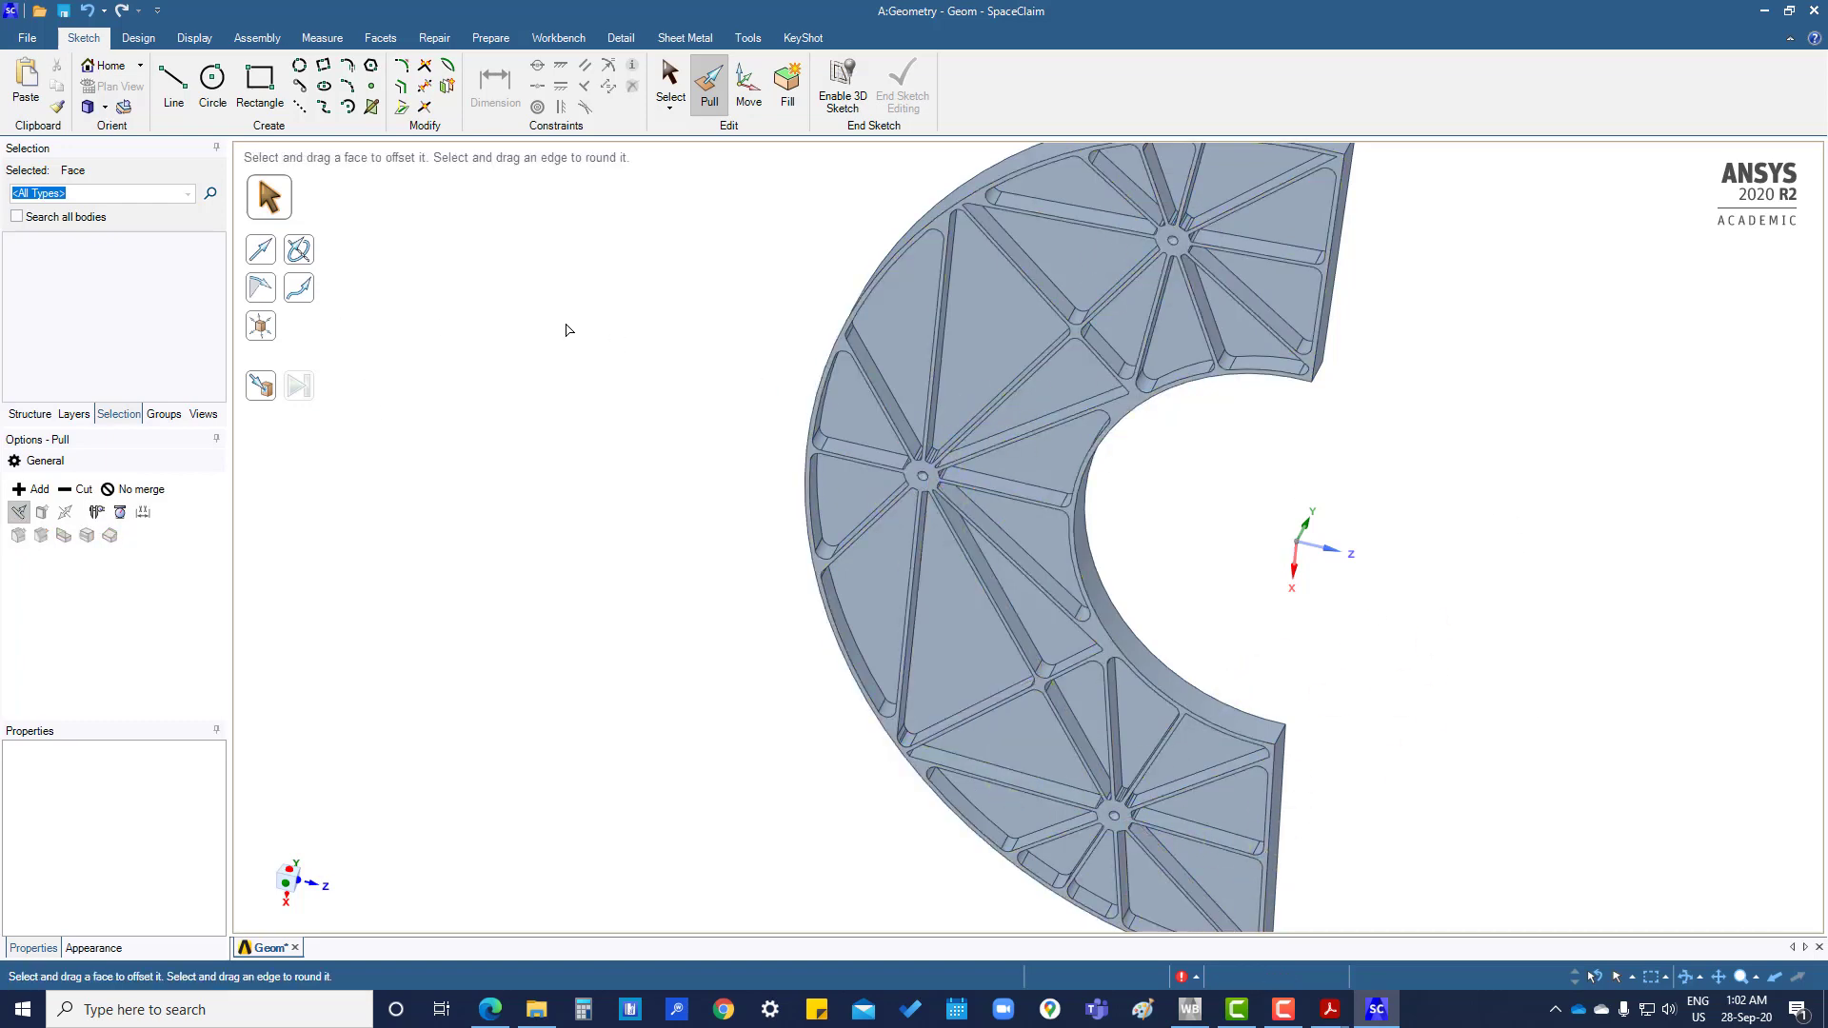
# - Leave the geometry editor for Workbench and update the Mesh component with the cleaned geometry
pyautogui.press('s')
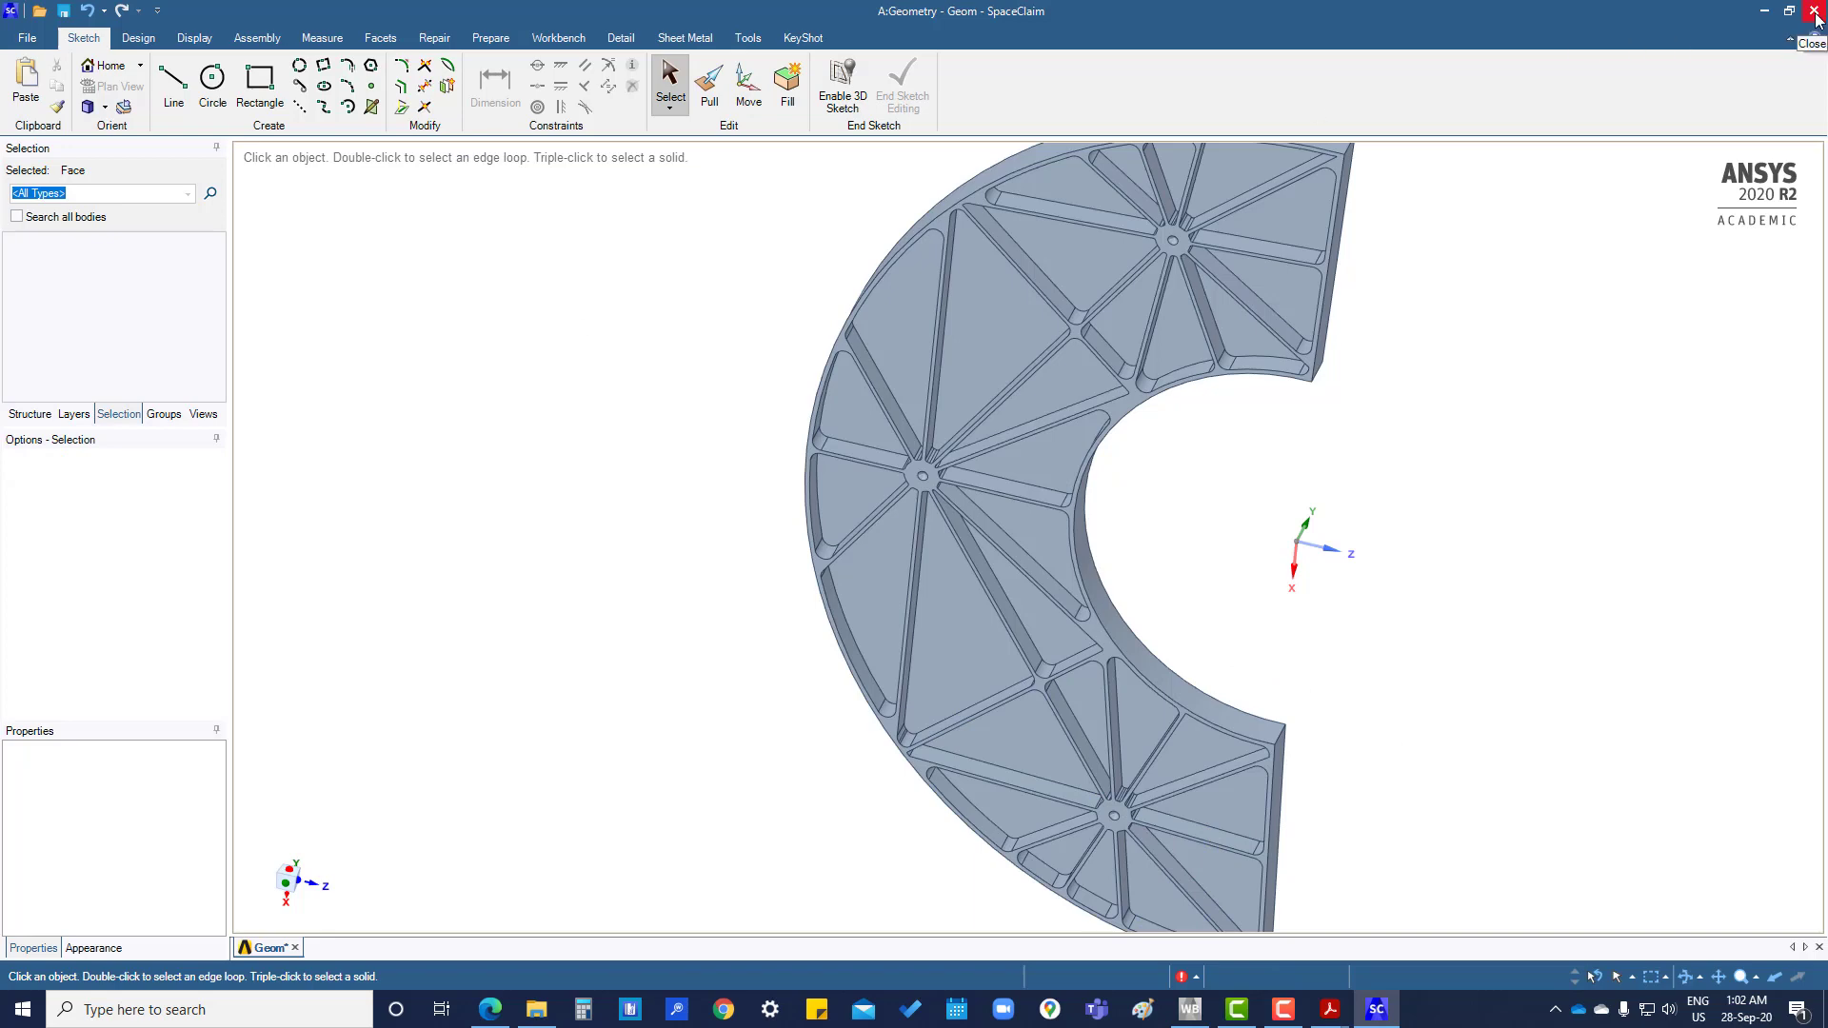
pyautogui.hotkey('ctrl', 's')
pyautogui.hotkey('alt', 'Tab')
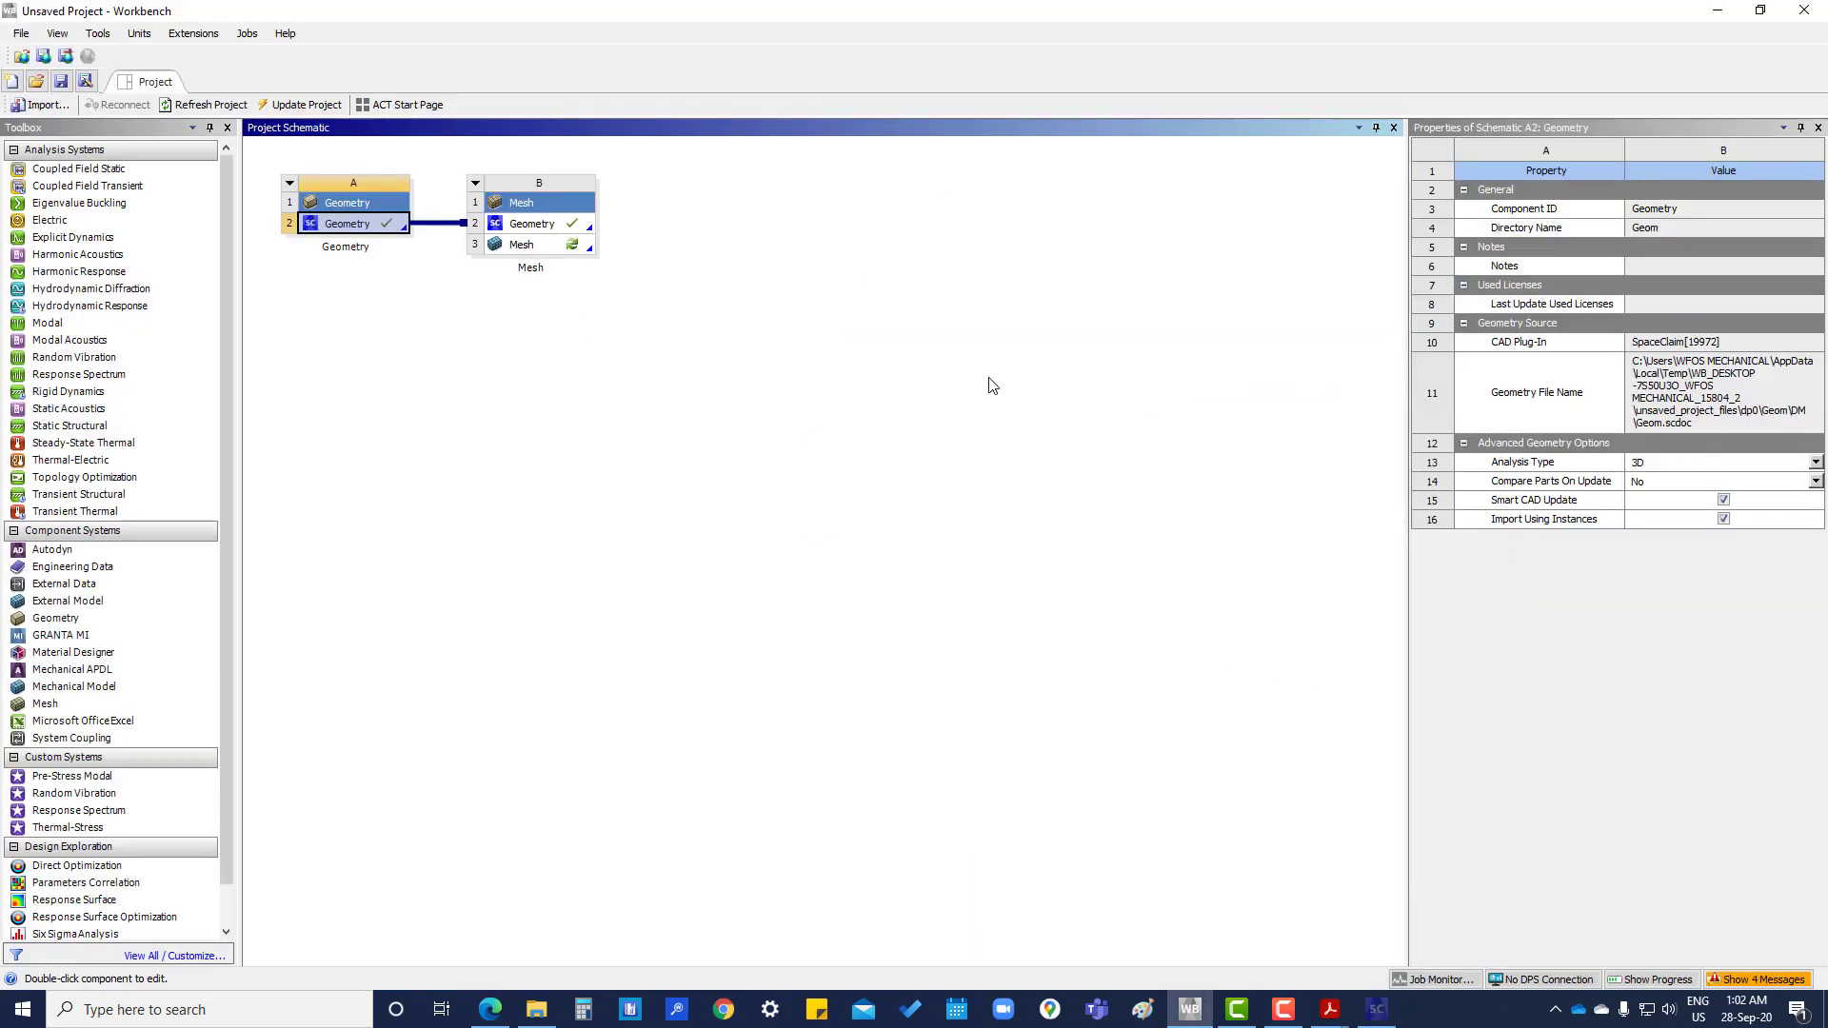
pyautogui.click(672, 407)
pyautogui.rightClick(548, 246)
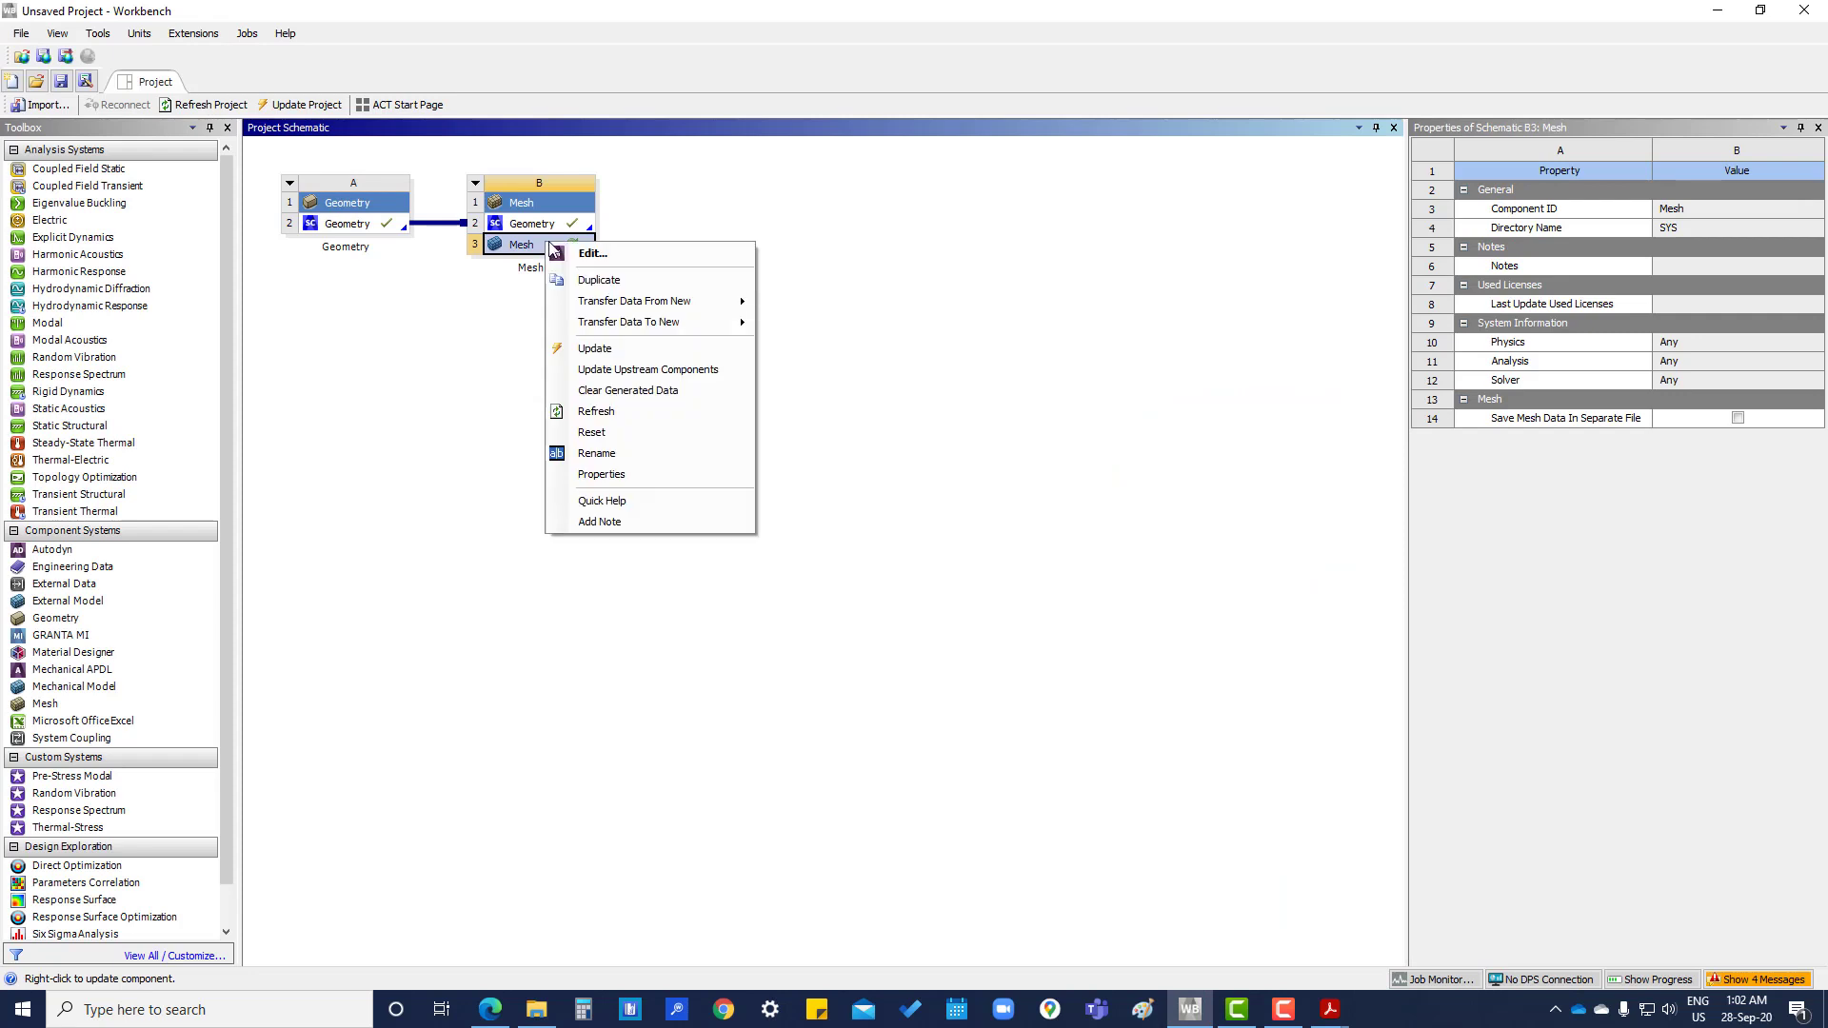
pyautogui.click(594, 347)
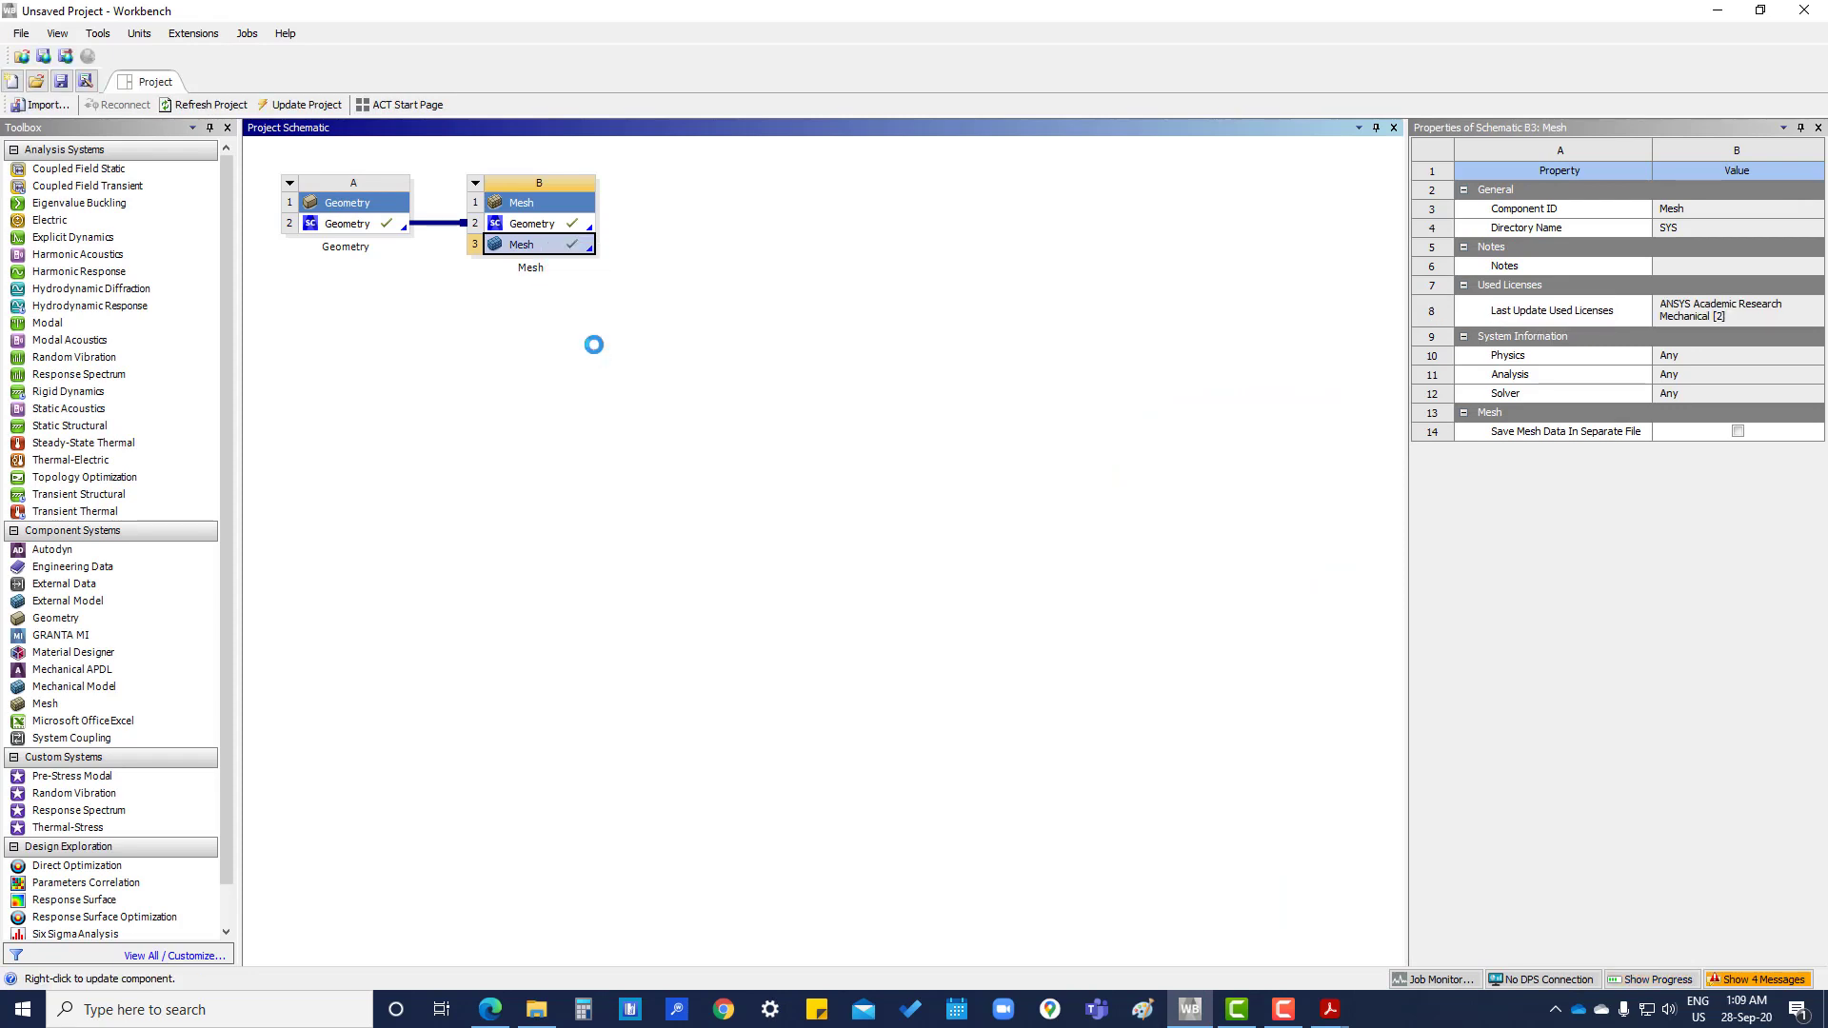
pyautogui.click(645, 369)
# - Open the updated mesh in ANSYS Meshing and set its mesh metric to Element Quality
pyautogui.click(564, 250)
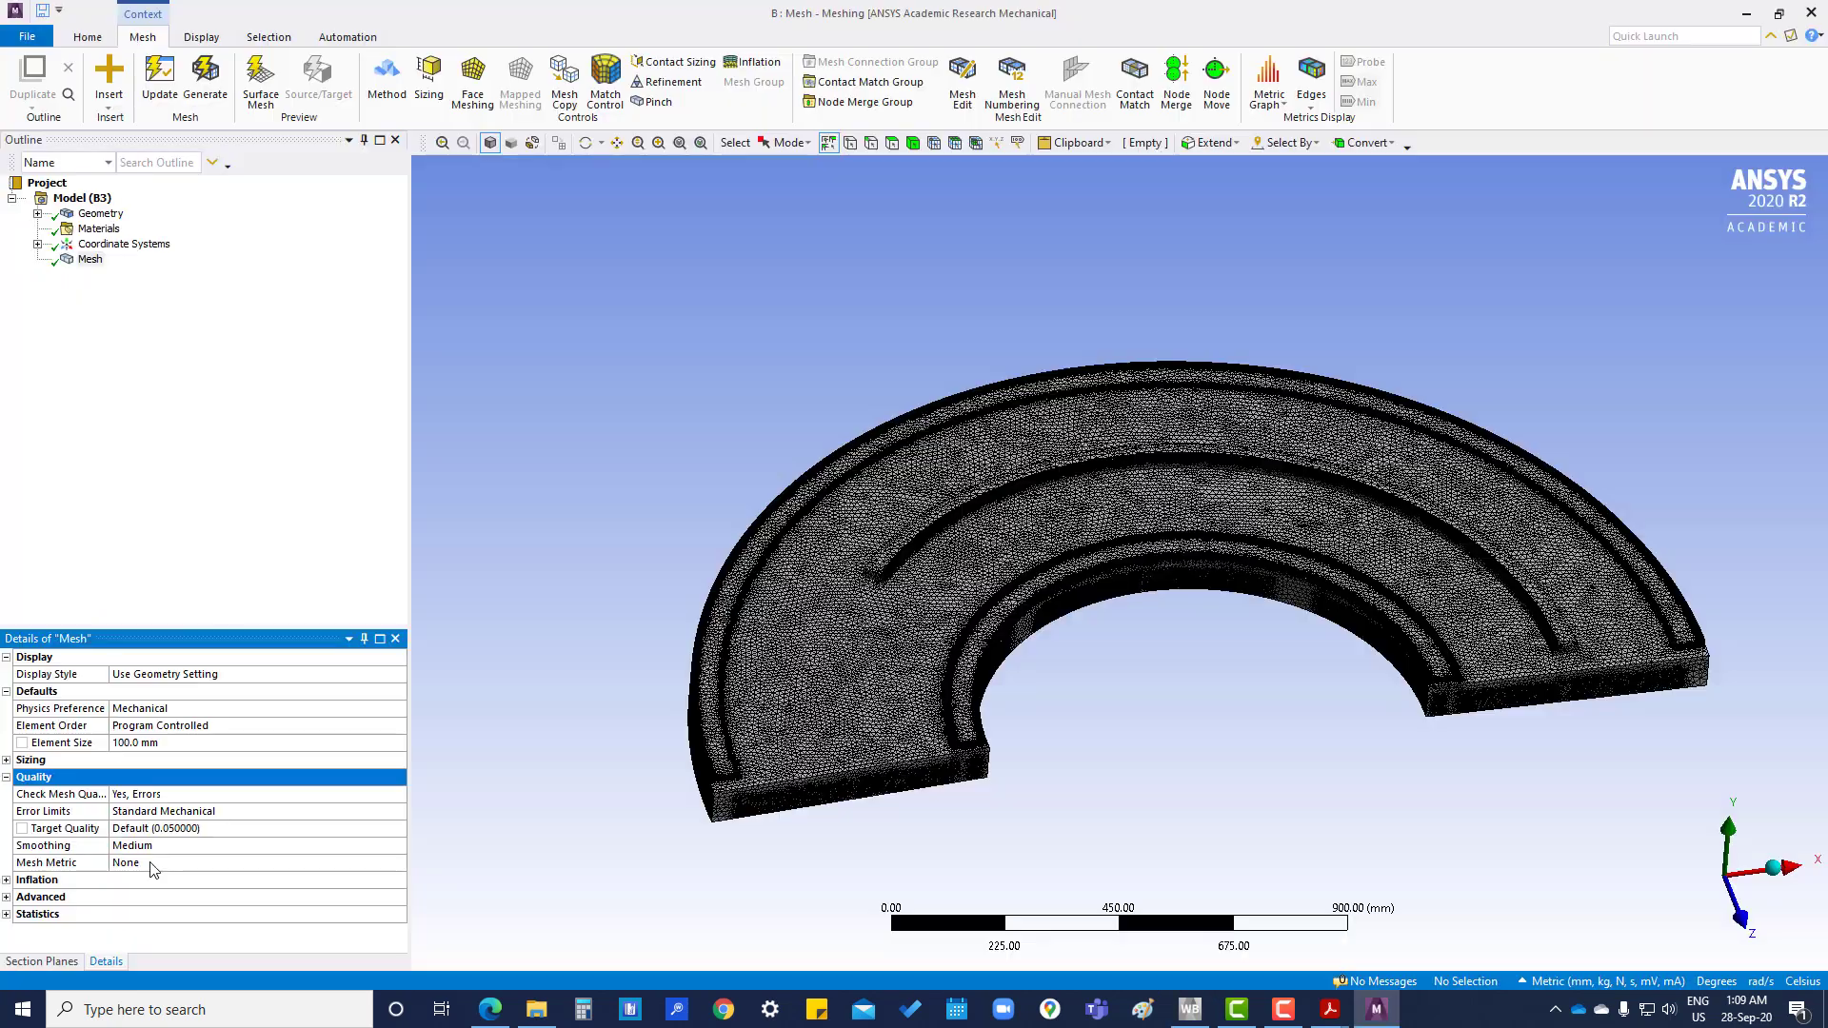
pyautogui.click(265, 862)
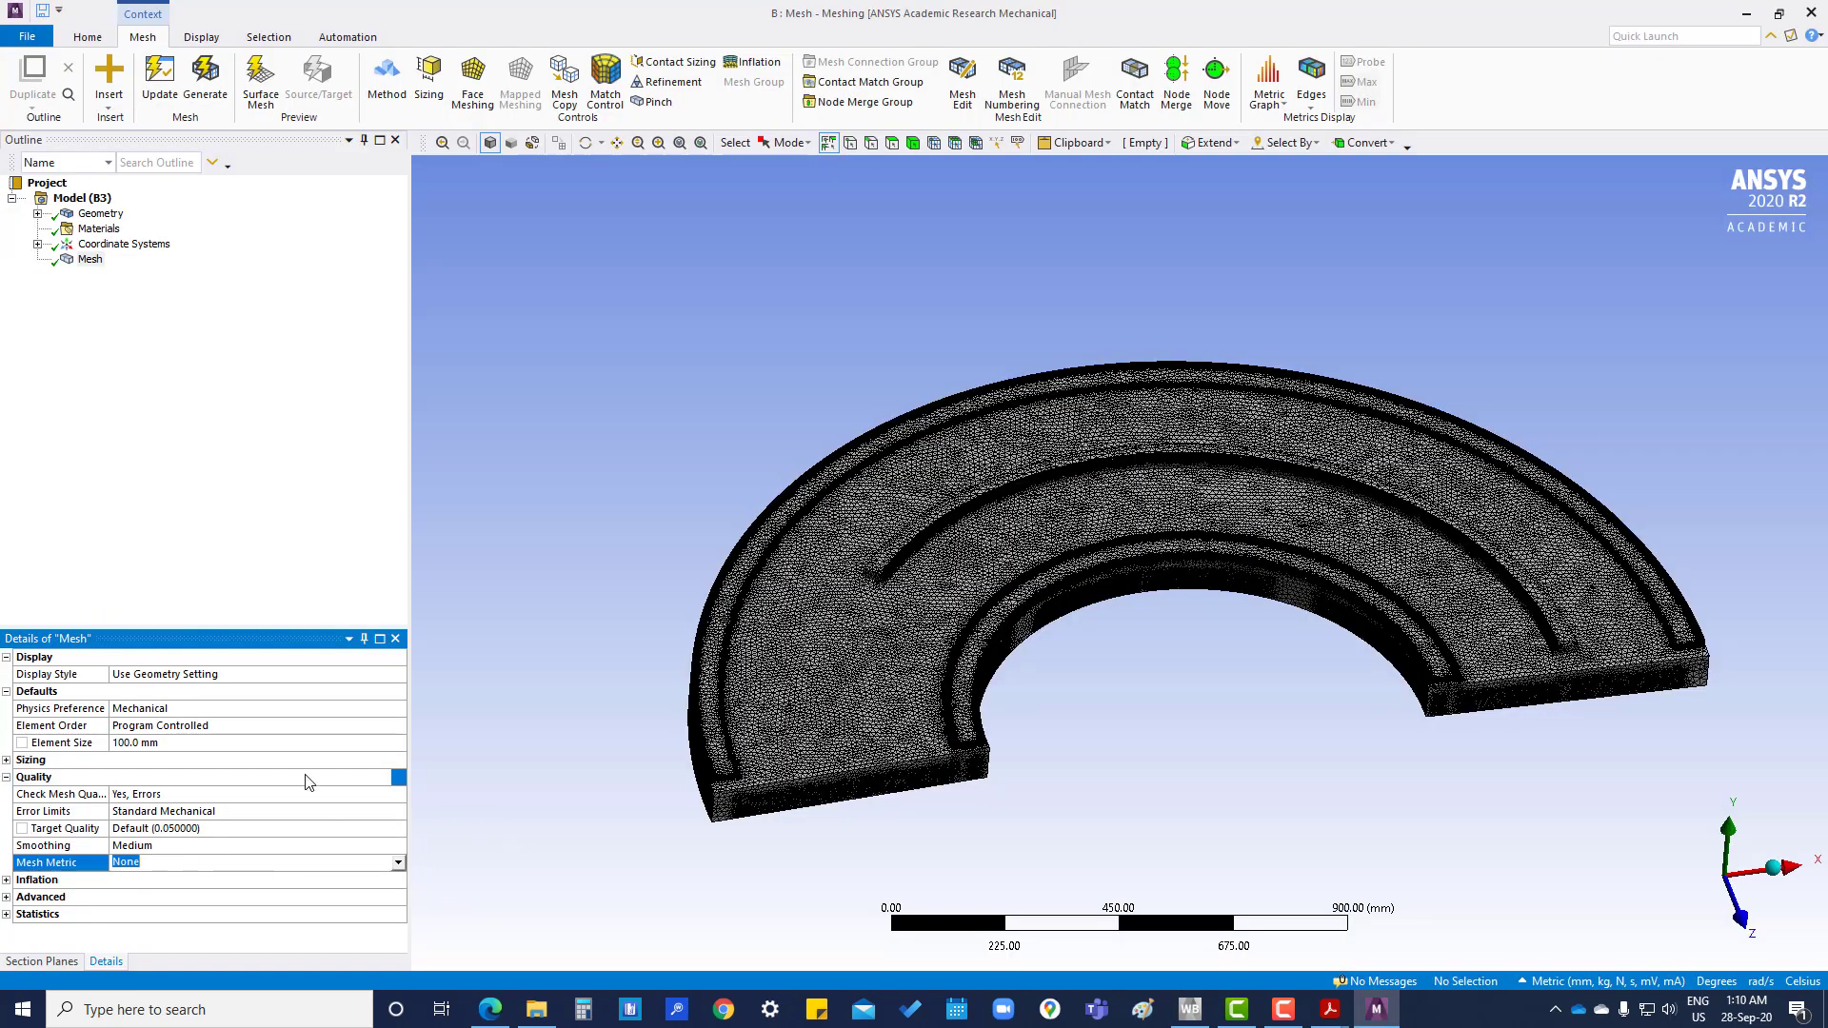
pyautogui.click(398, 863)
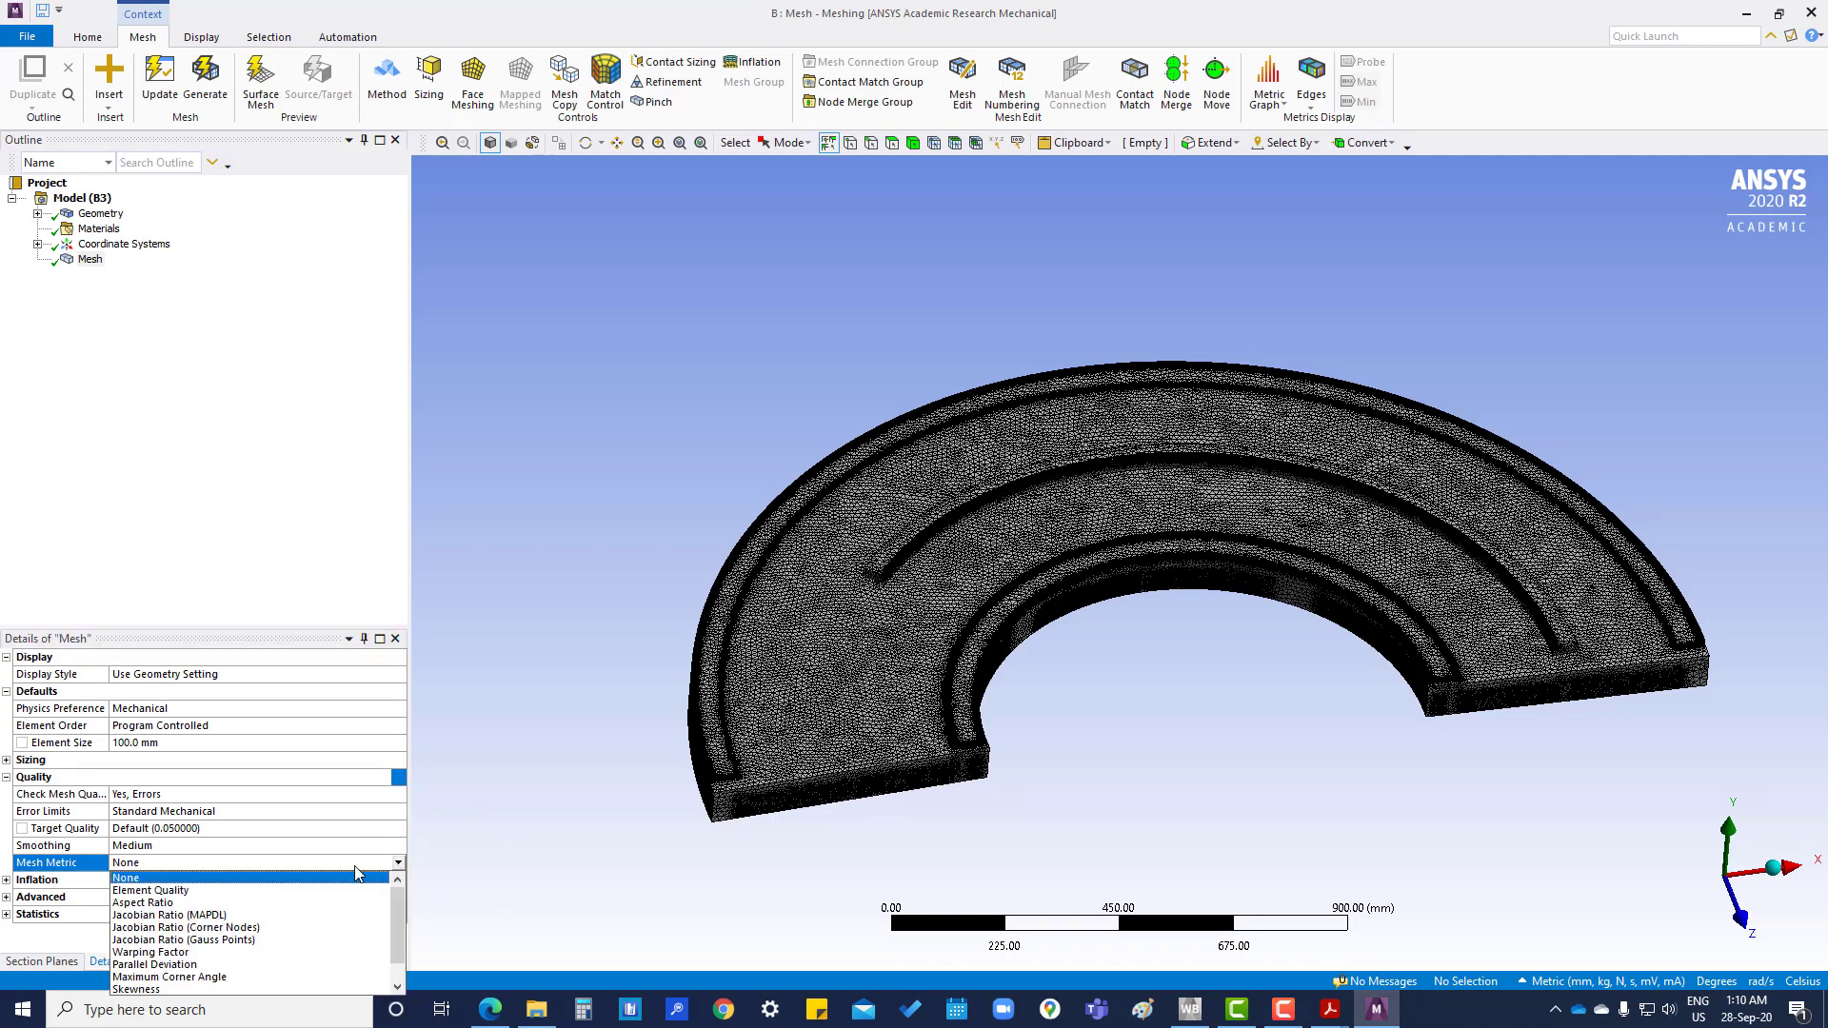
pyautogui.click(187, 893)
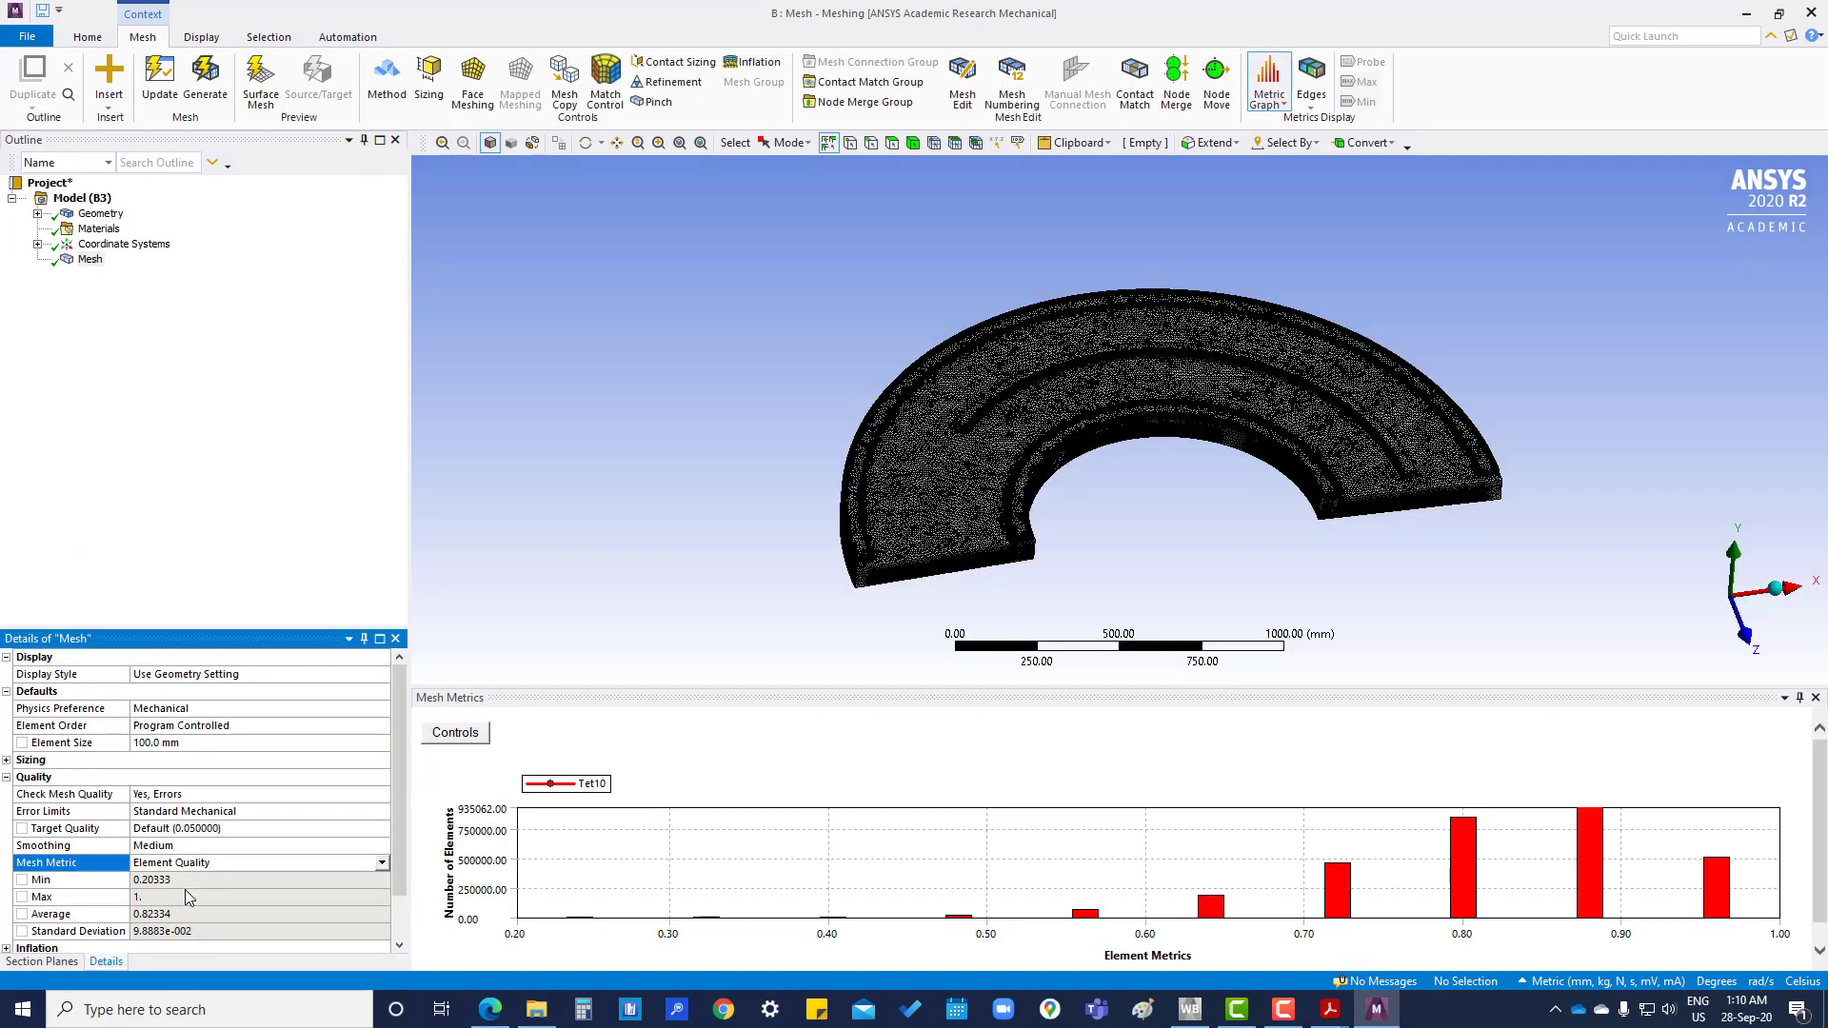